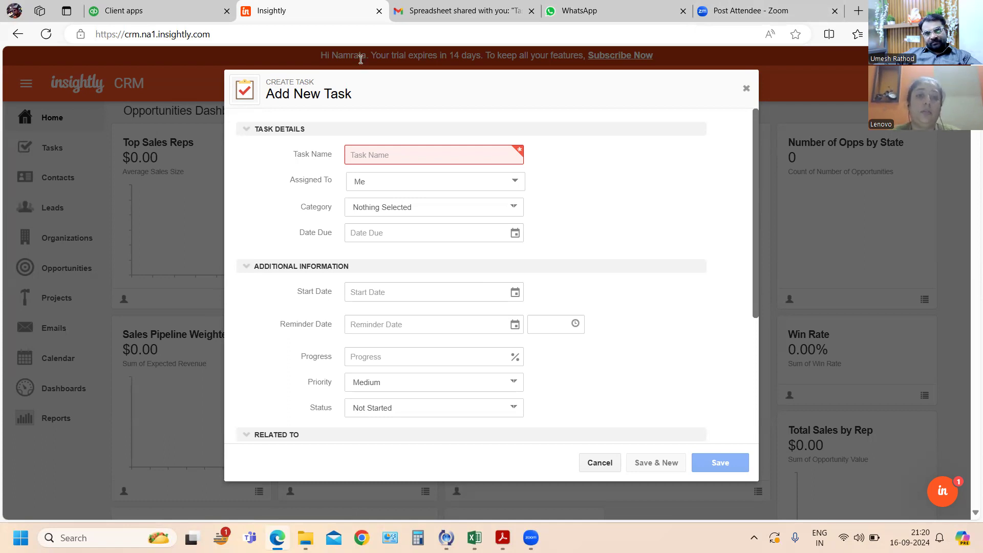
- Name the new task "Service Contract" and keep it assigned to Me
type("Service")
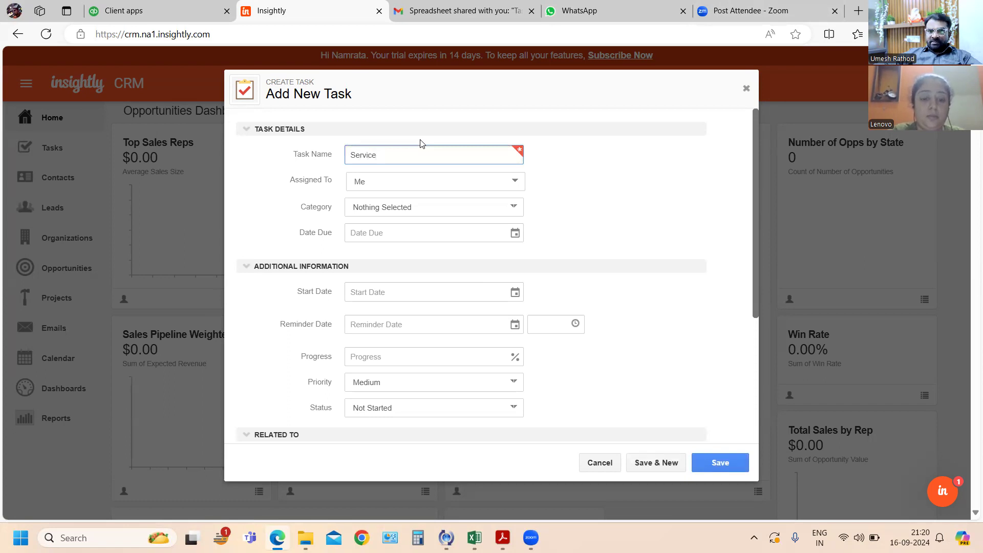
type(" Contract")
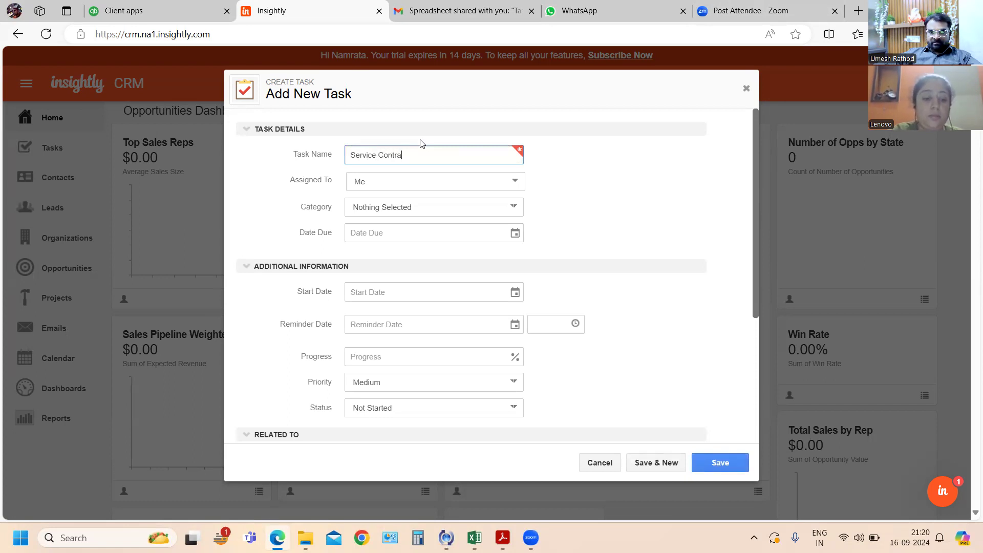
key("Tab")
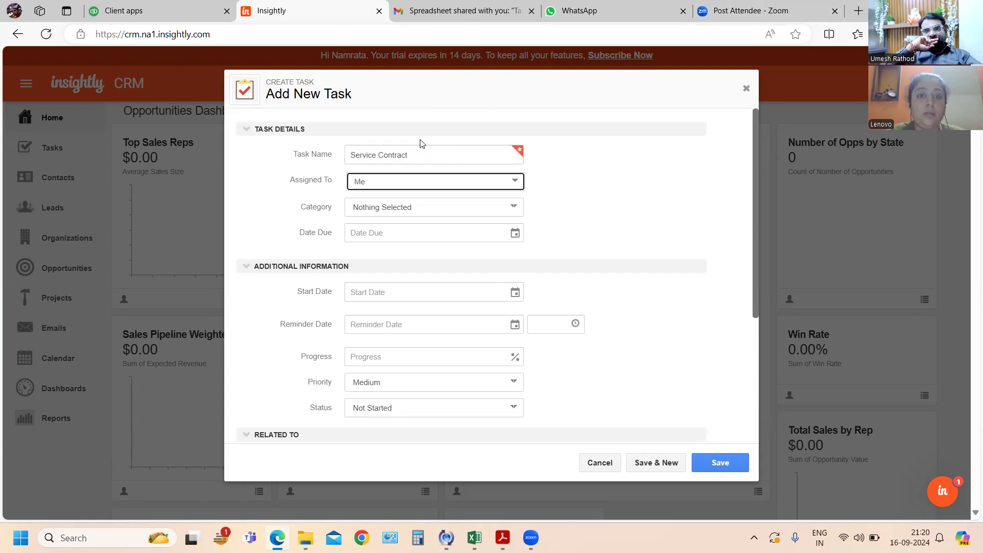
left_click(516, 182)
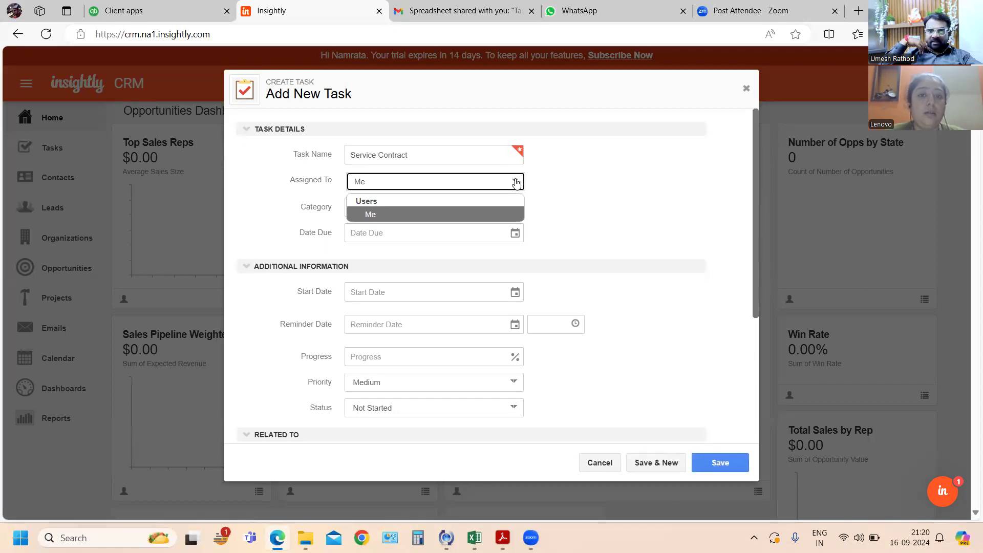
left_click(516, 182)
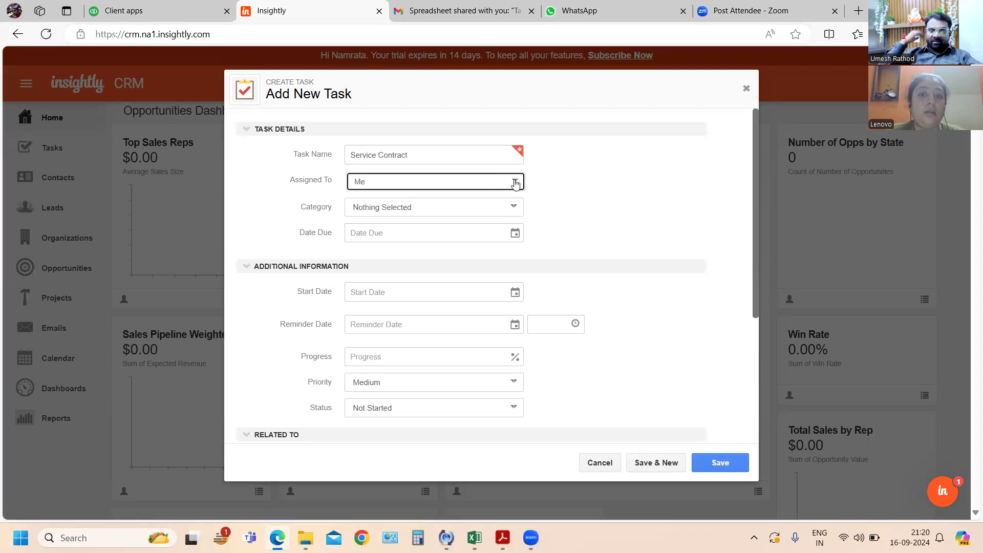
- Set the task's category to To-do and its due date to 30-Sep-24
left_click(514, 210)
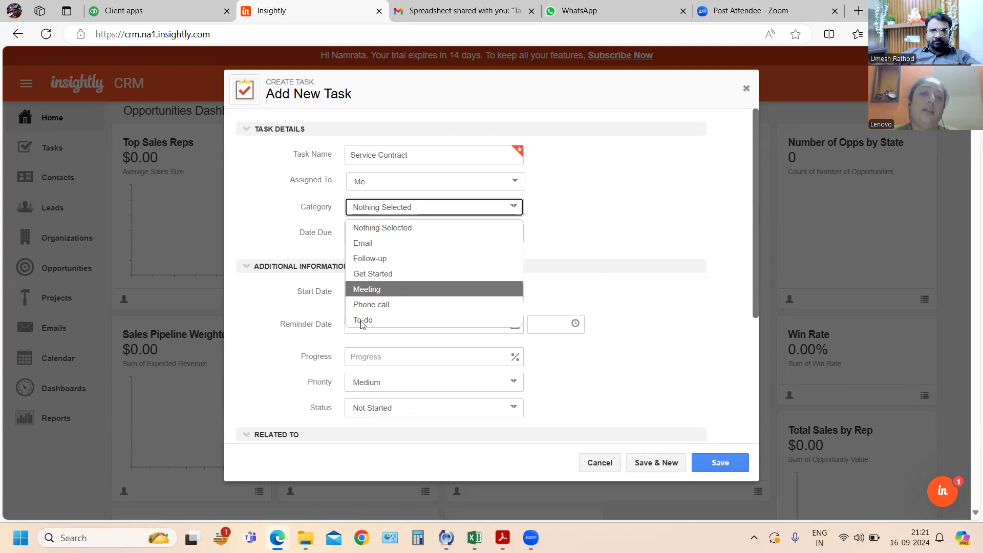
key("Return")
key("Tab")
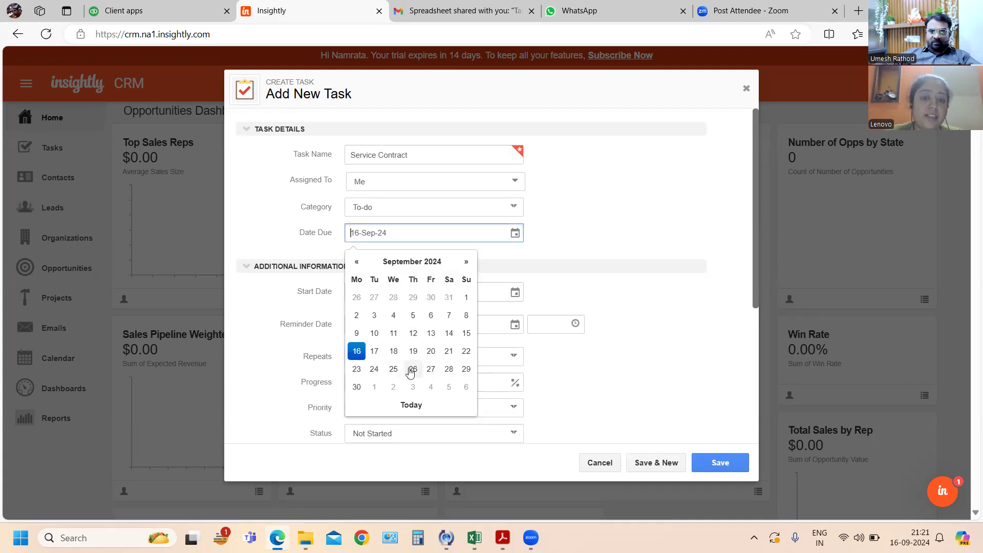
left_click(357, 388)
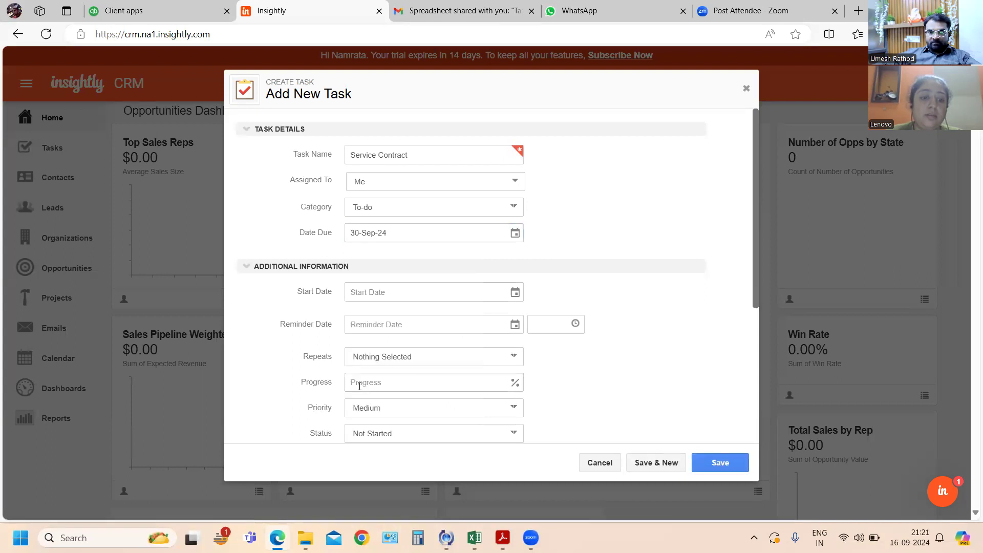
- Set the task's start date to 16-Sep-24 and its reminder date to 19-Sep-24
left_click(515, 291)
left_click(359, 413)
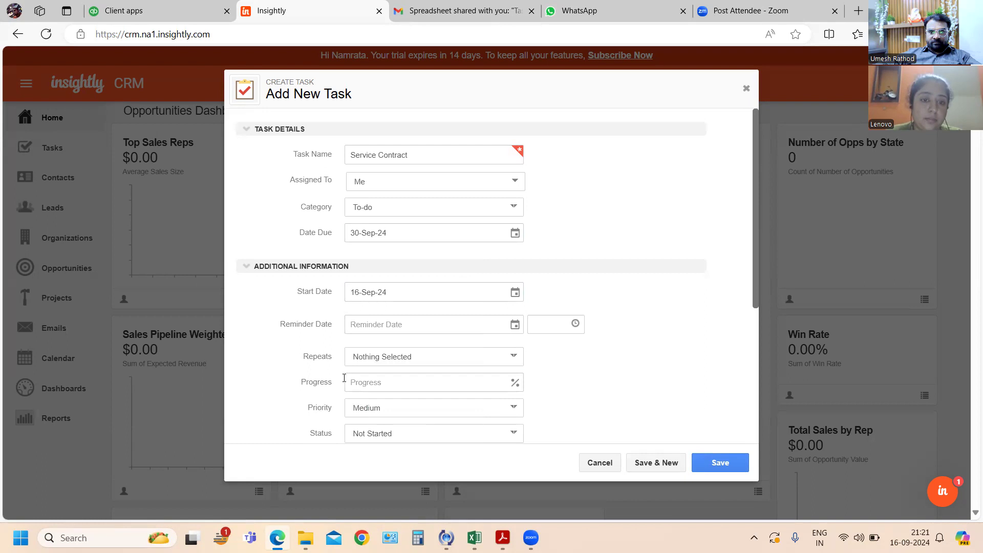
left_click(516, 325)
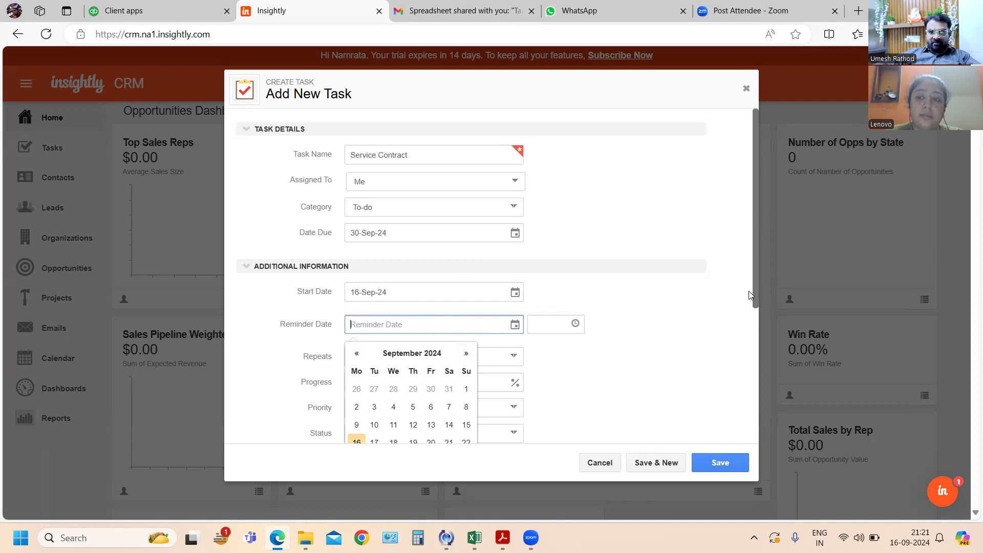
left_click_drag(757, 280, 752, 341)
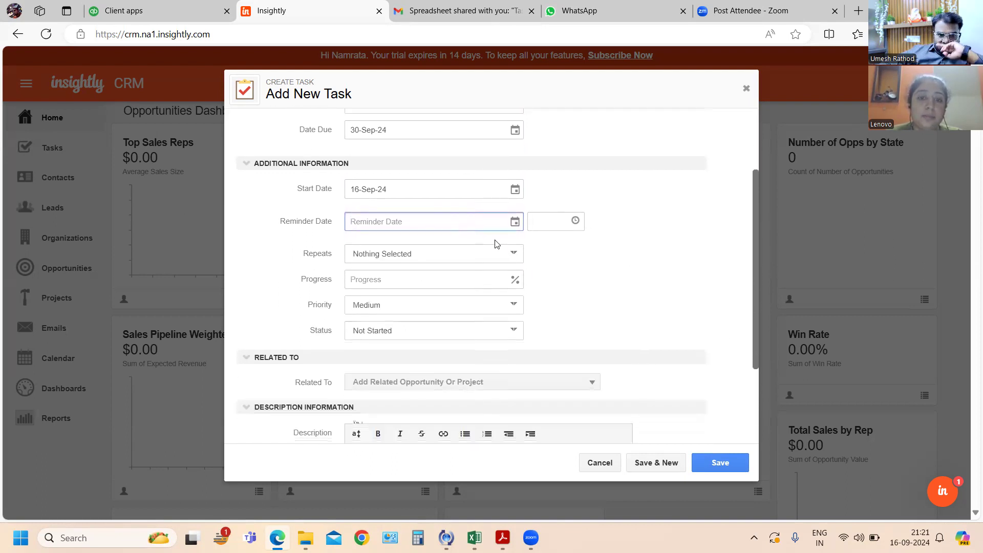
left_click(518, 223)
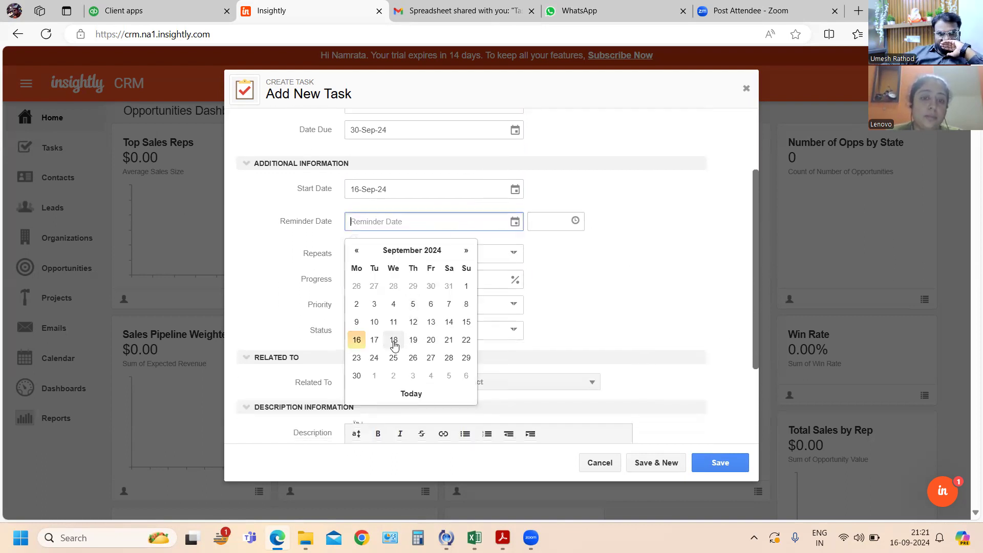
left_click(413, 342)
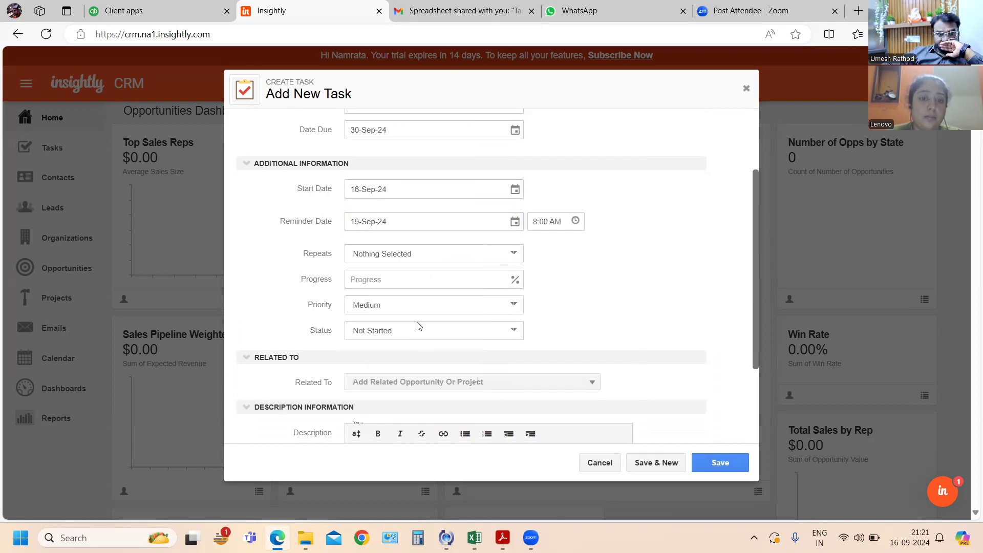
- Make the task repeat Every Week and enter 0 as its progress
left_click(514, 255)
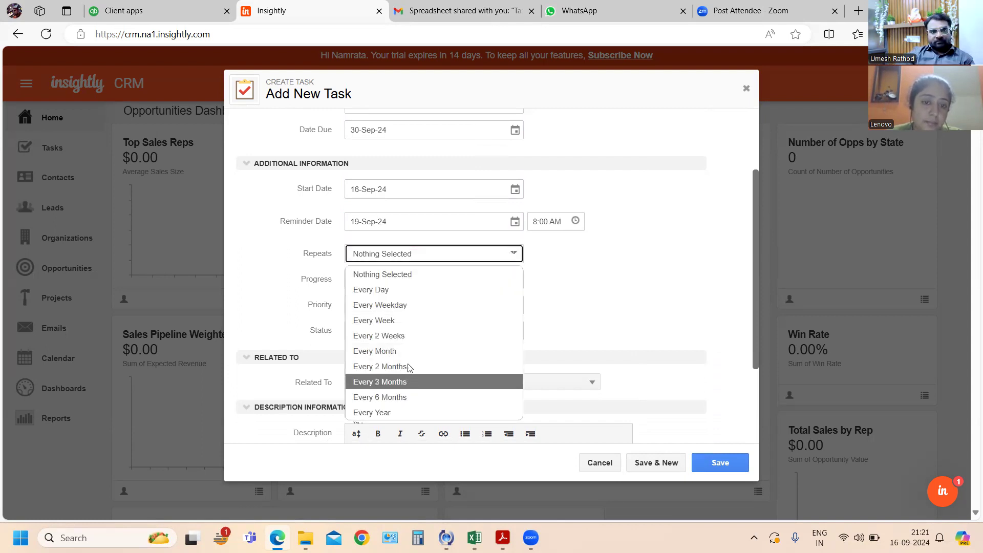
left_click(388, 322)
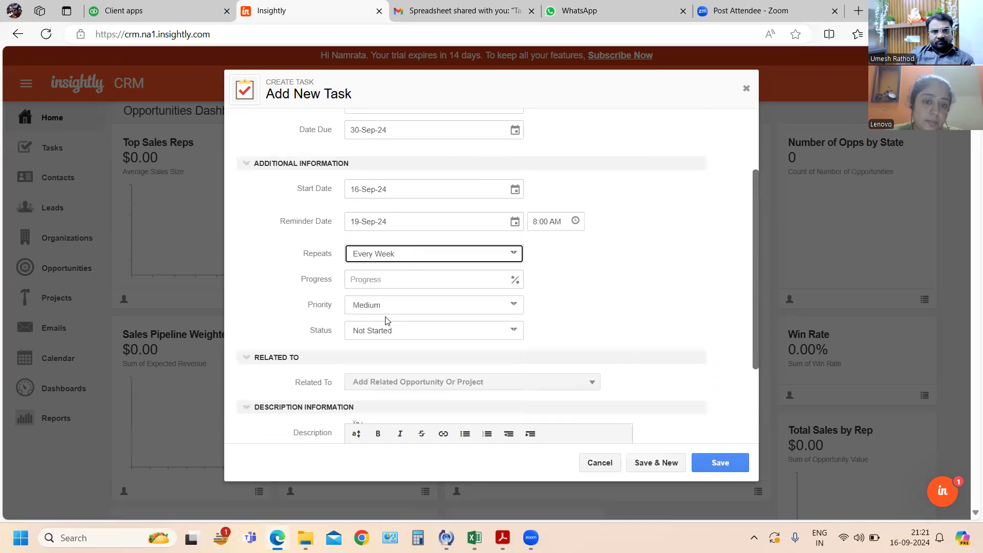
left_click(502, 283)
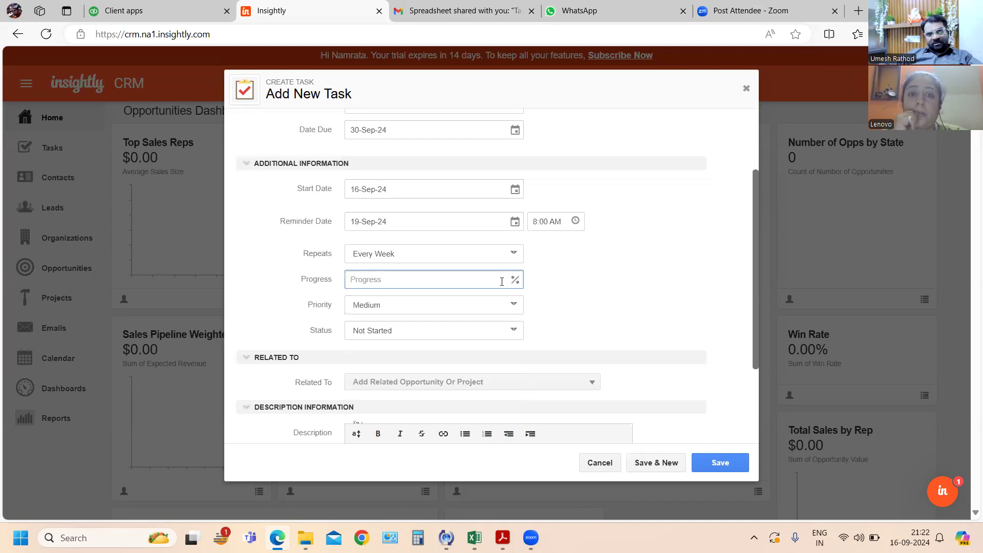
type("0")
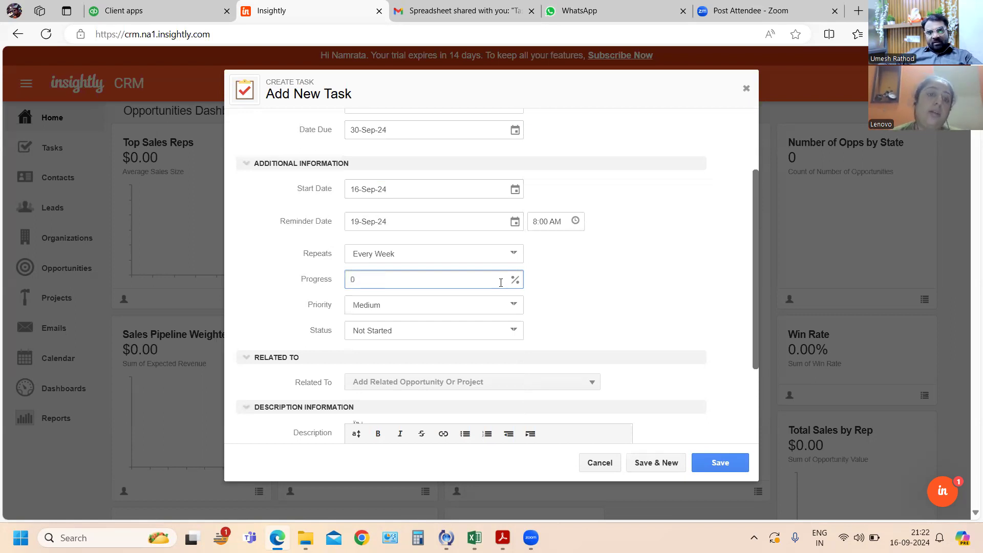
- Set the task's priority to High and its status to In Progress
left_click(487, 307)
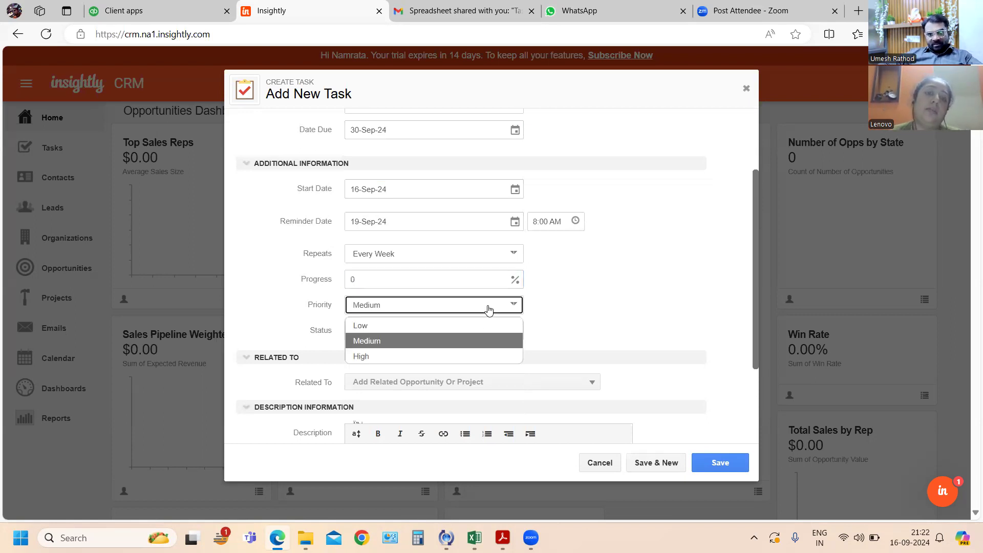
left_click(416, 356)
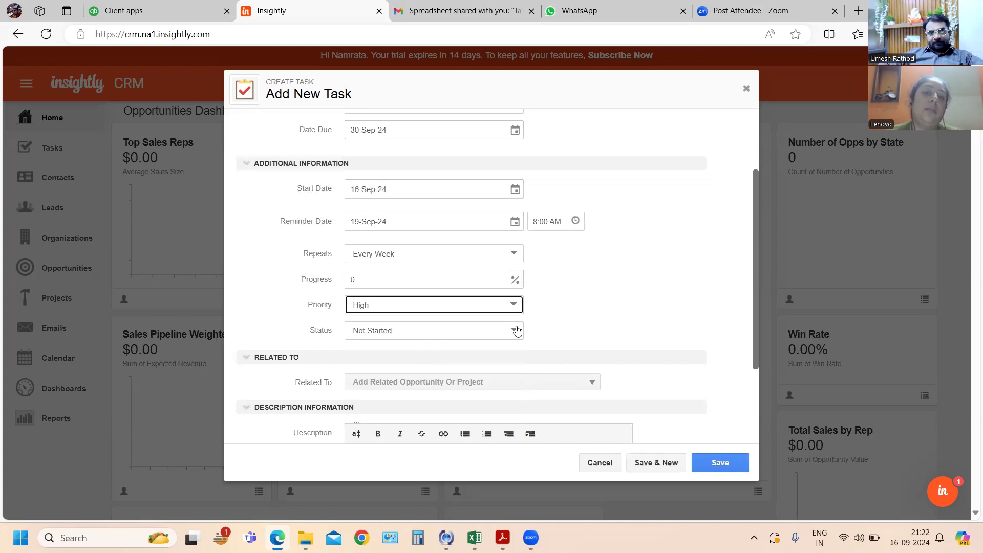
left_click(493, 334)
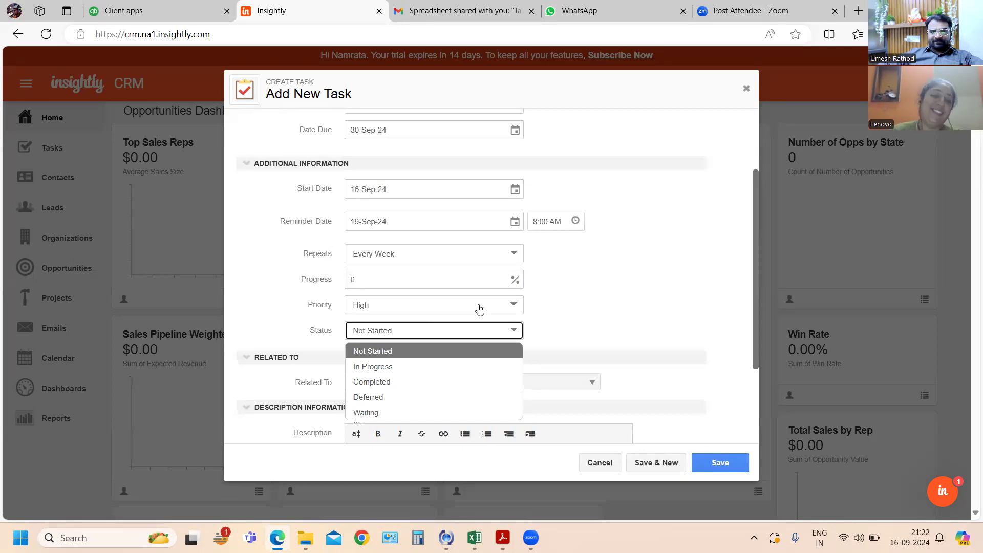
left_click(415, 367)
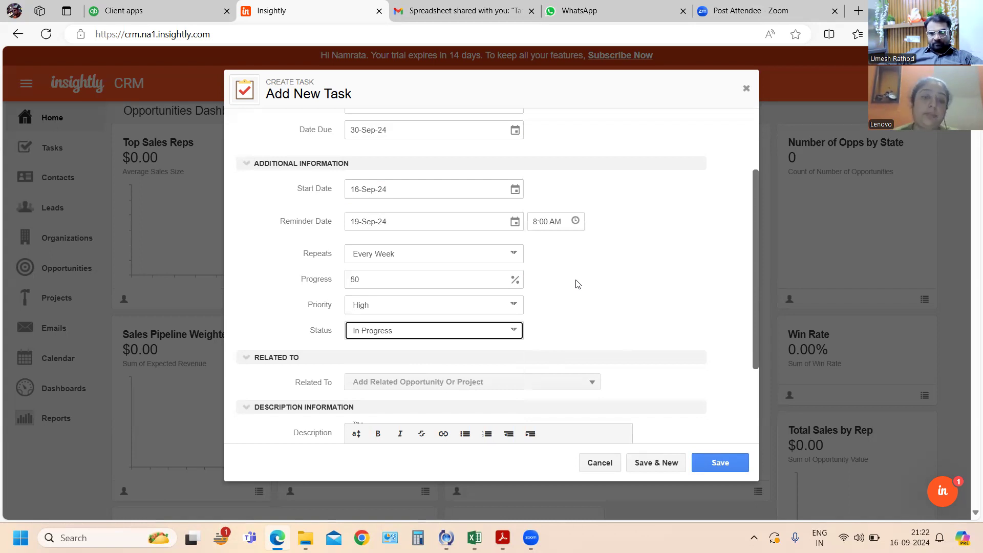
- Start a new related project for the task and name it "HRPL"
scroll(565, 291, "down", 2)
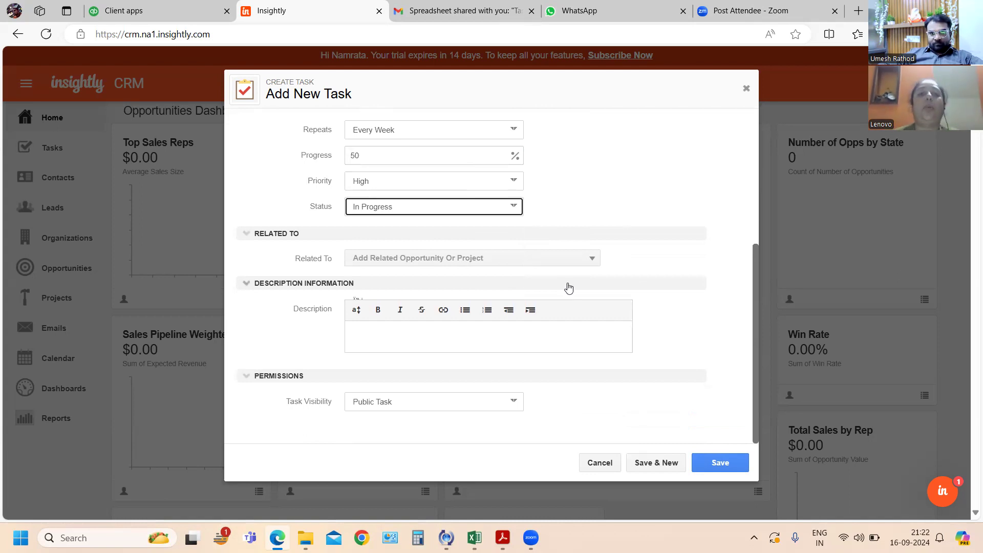
left_click(582, 262)
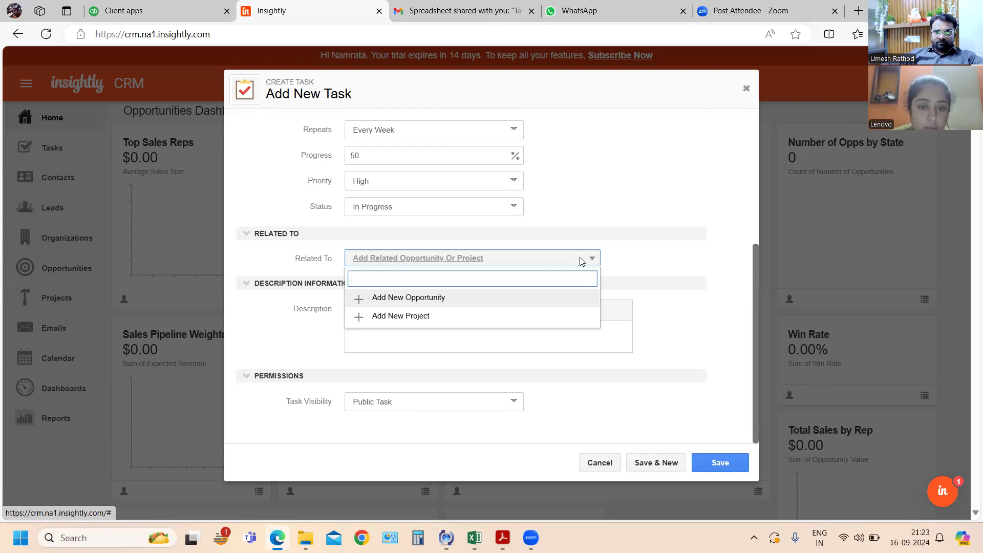
left_click(415, 318)
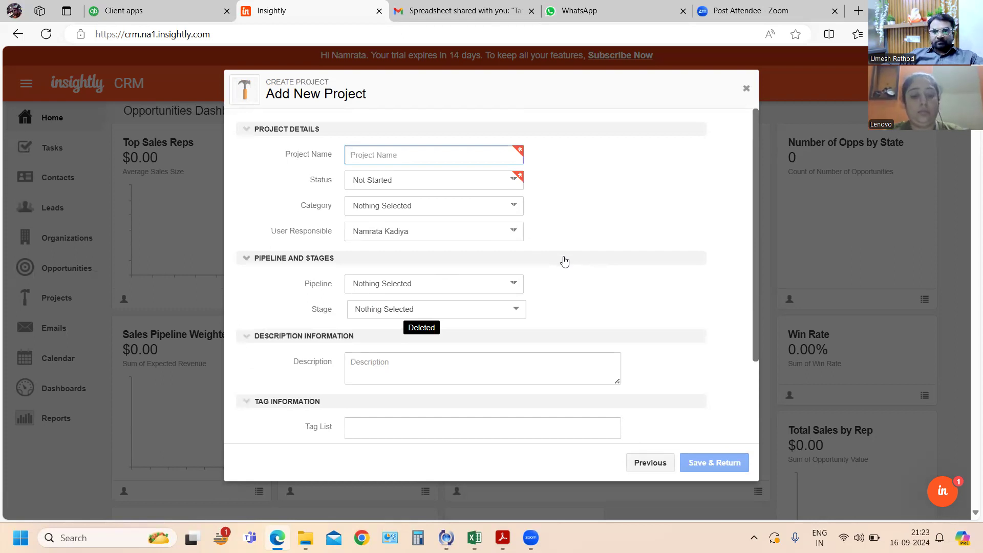
type("HRPL")
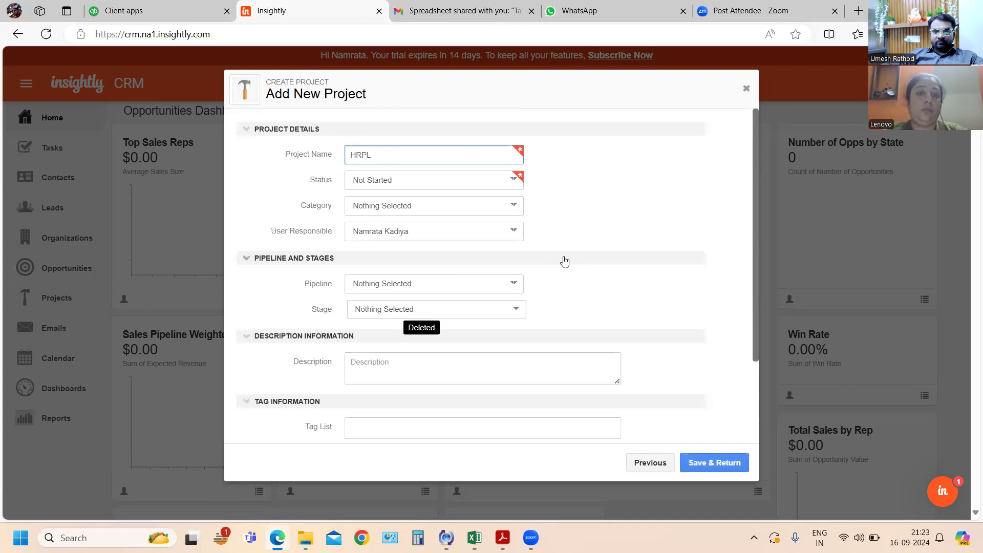
key("Tab")
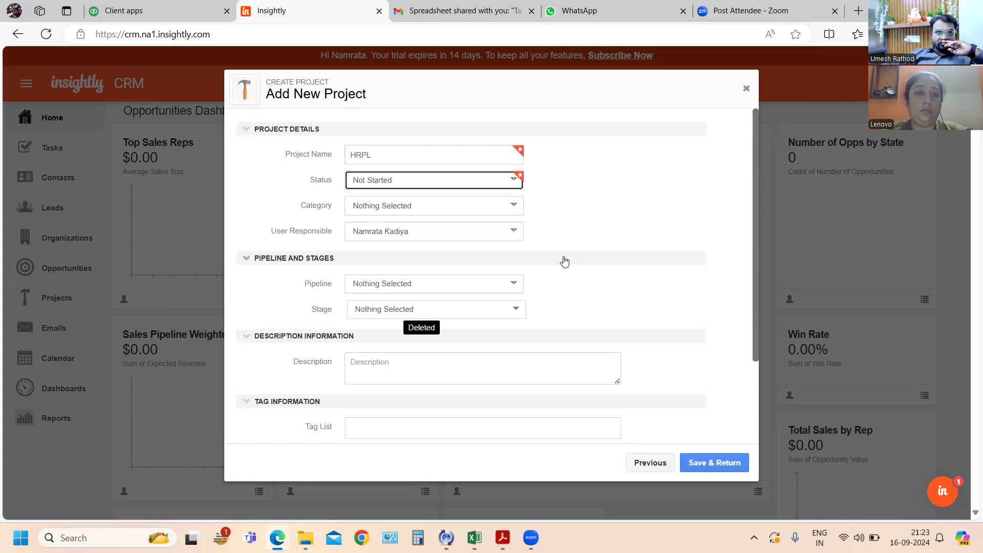
- Keep the project's status as Not Started and check which category options are available
left_click(444, 179)
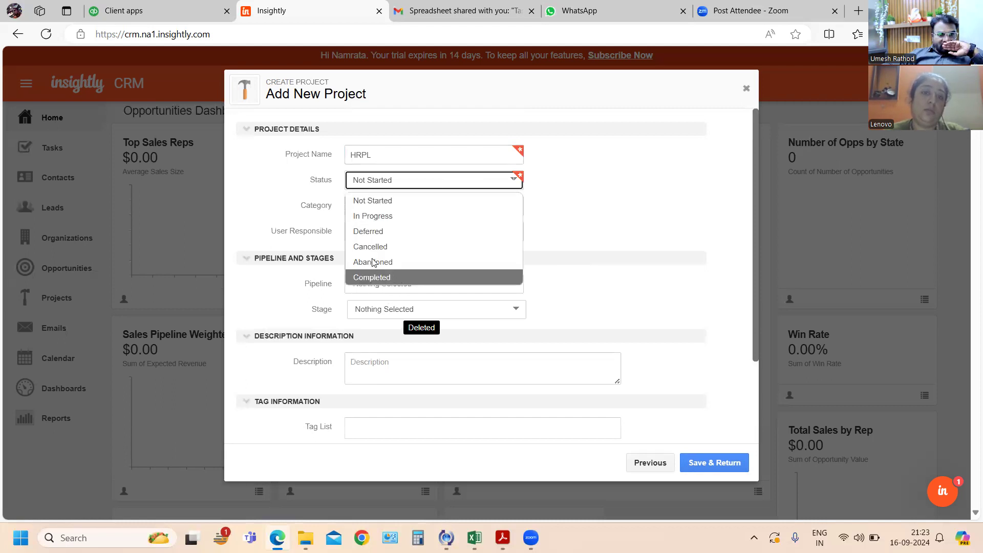
left_click(388, 202)
left_click(456, 214)
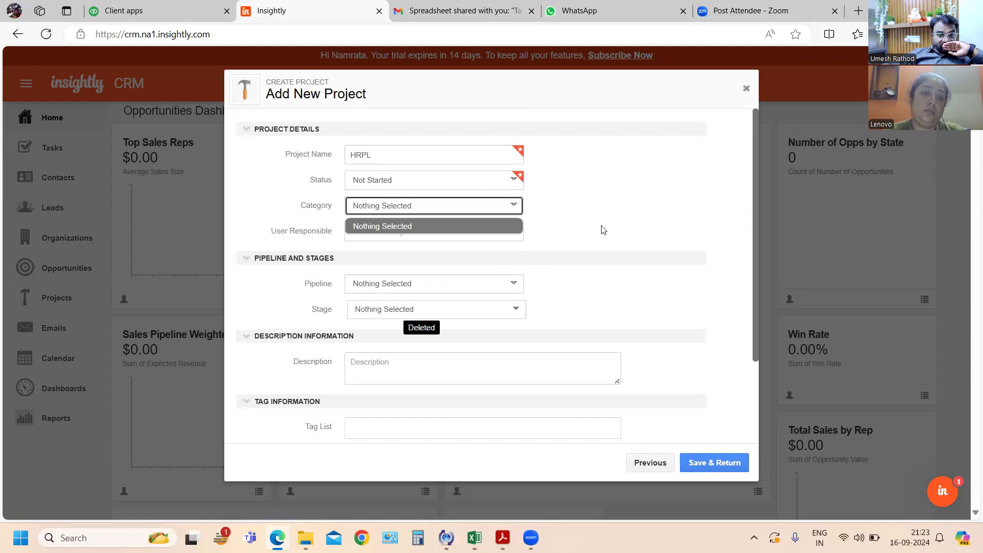
left_click(521, 220)
left_click(514, 210)
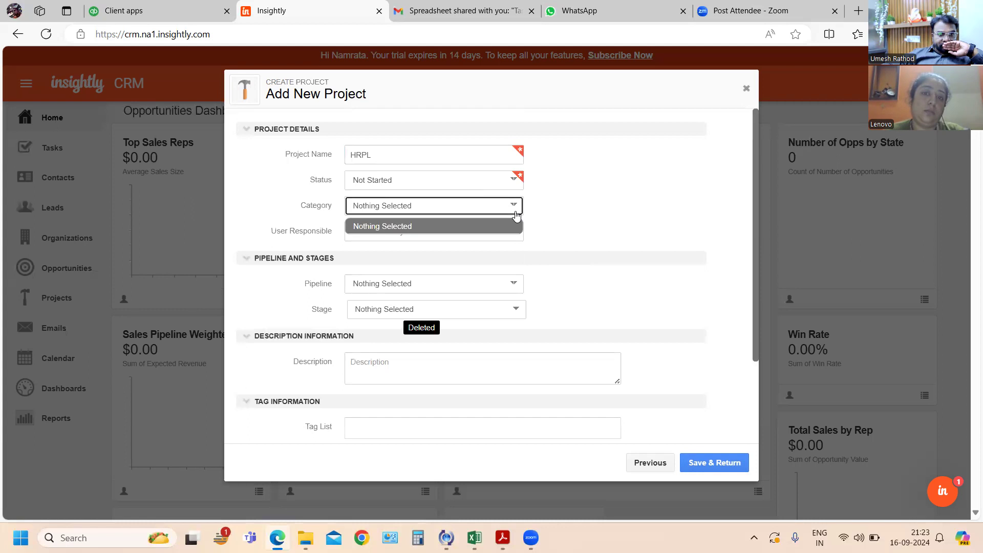
left_click(435, 210)
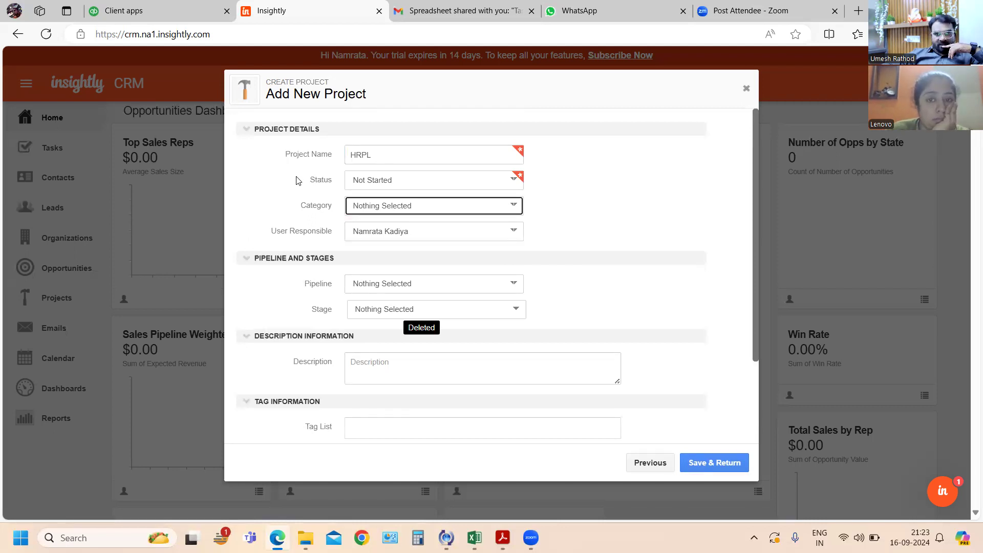
left_click(514, 207)
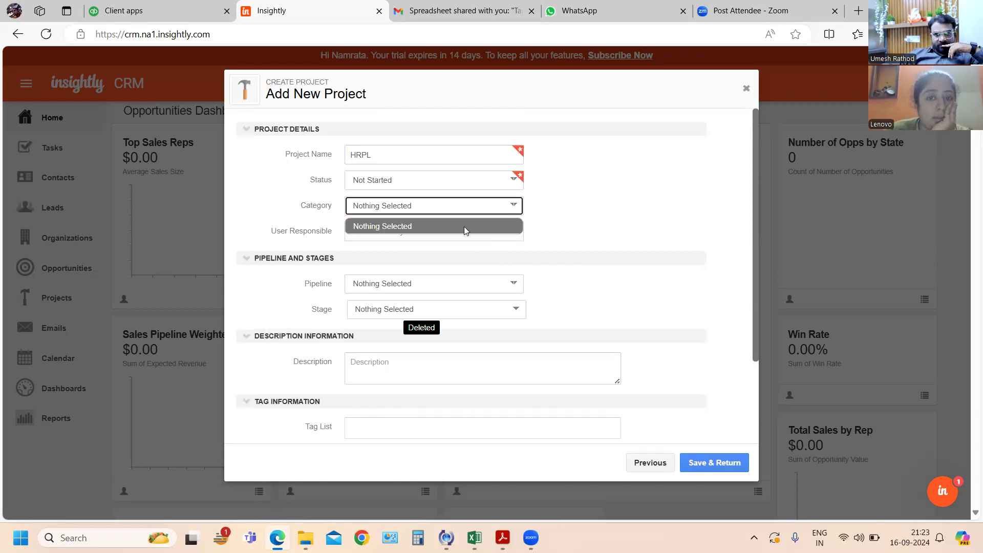
- Try the In Progress status while checking the category options, and return the project's status to Not Started
left_click(512, 182)
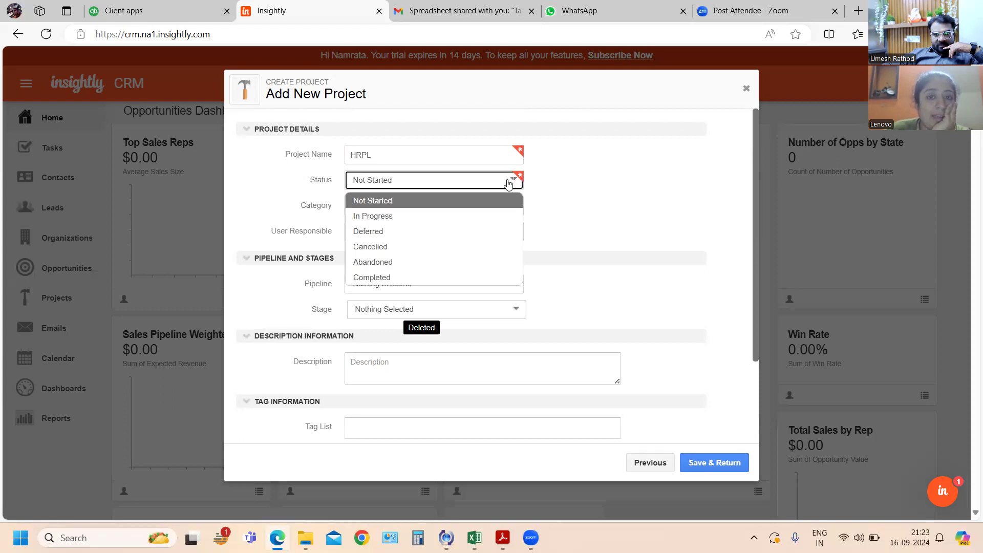
left_click(395, 216)
left_click(513, 208)
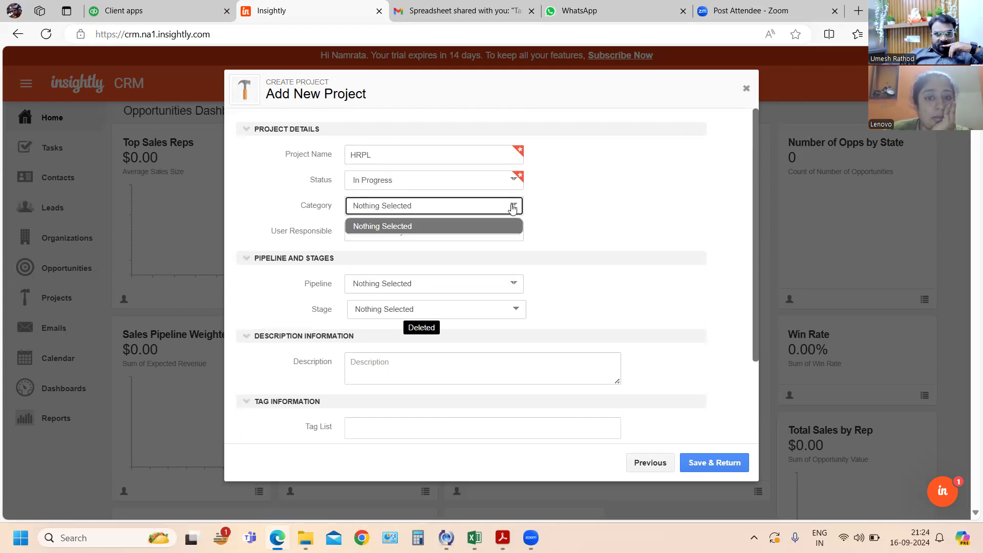
left_click(513, 183)
left_click(402, 200)
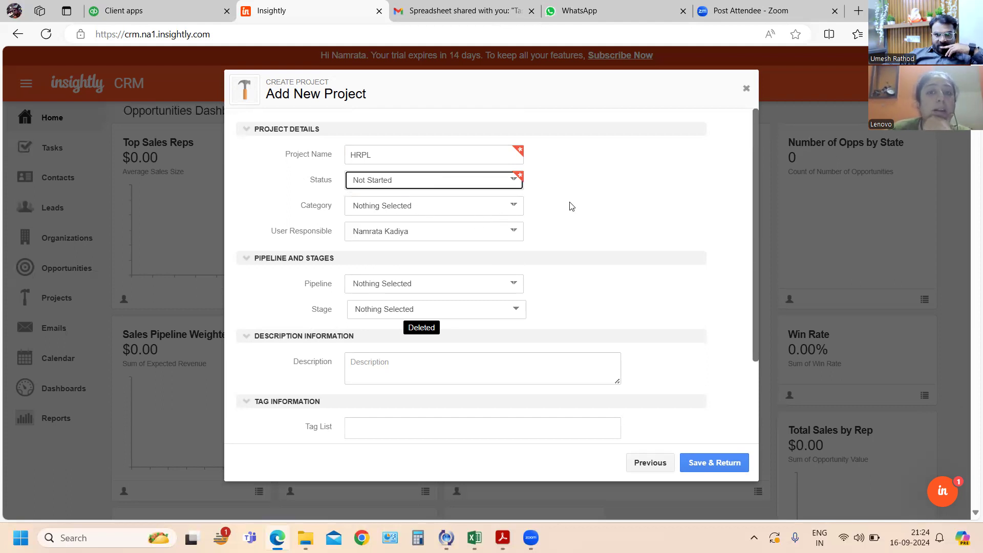
- Assign the HRPL project to Project Pipeline at the Design stage and save the project
left_click(521, 283)
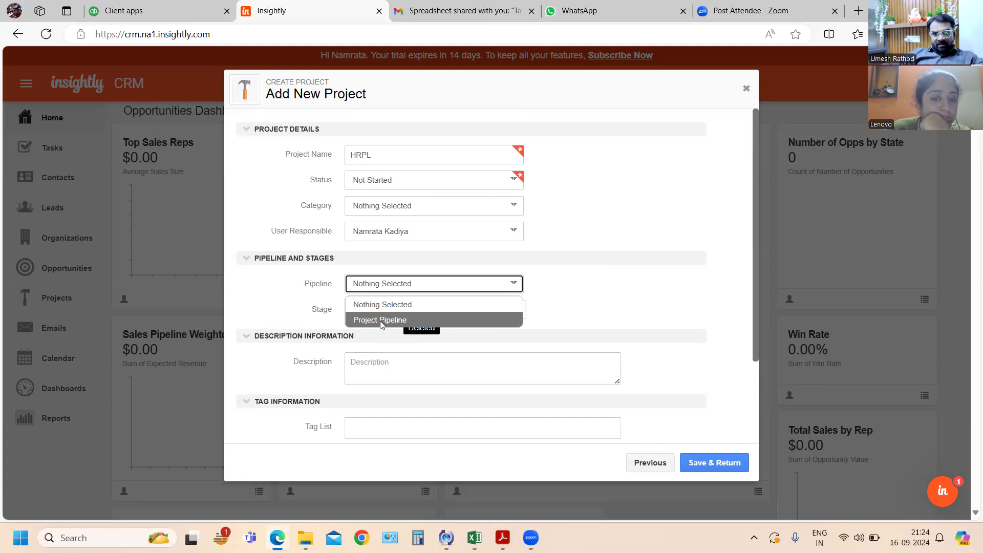
left_click(381, 321)
left_click(512, 284)
left_click(552, 296)
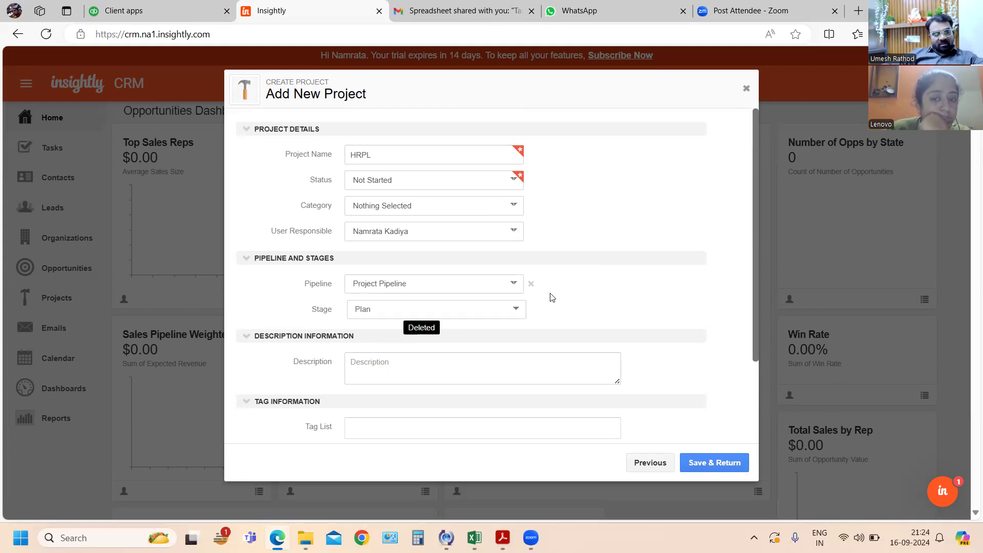
left_click(515, 311)
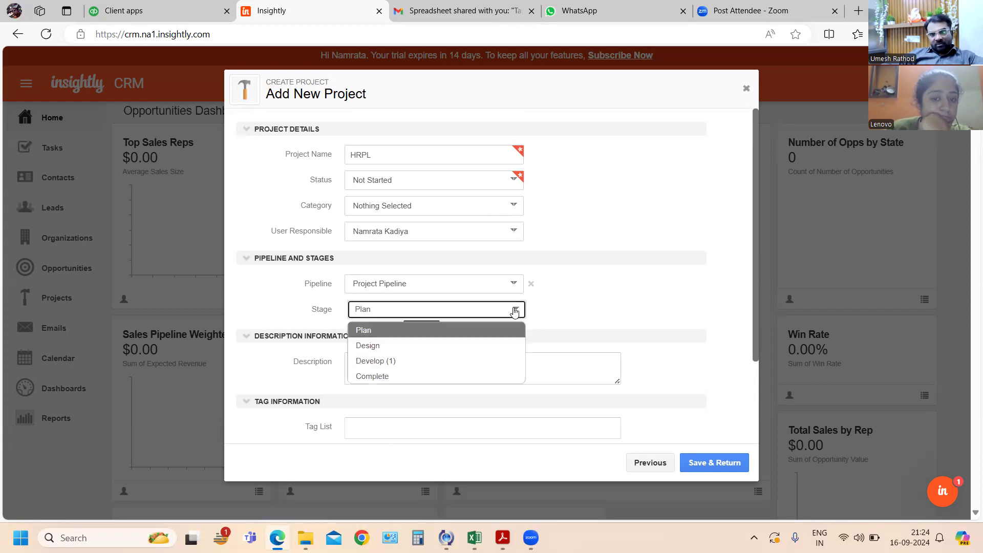
left_click(379, 346)
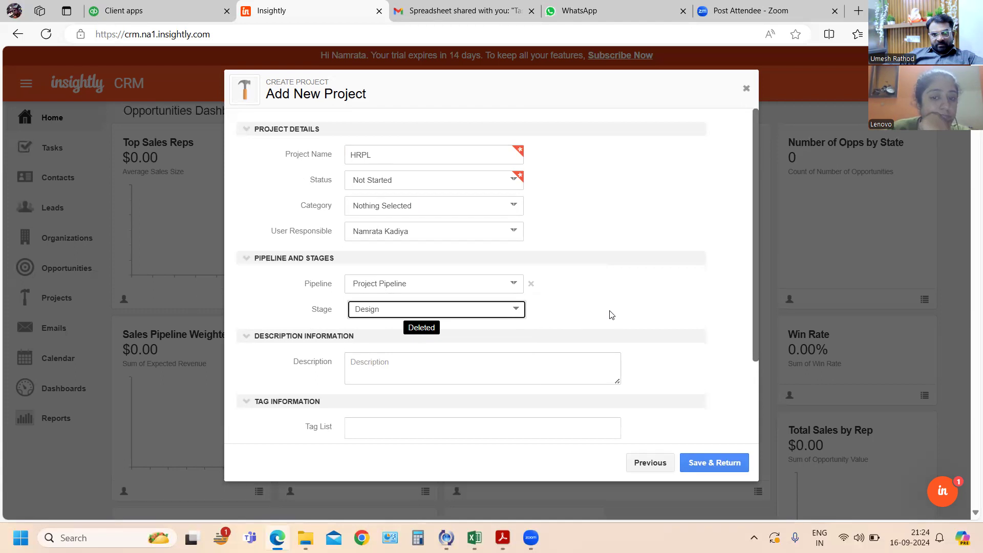
scroll(611, 313, "down", 3)
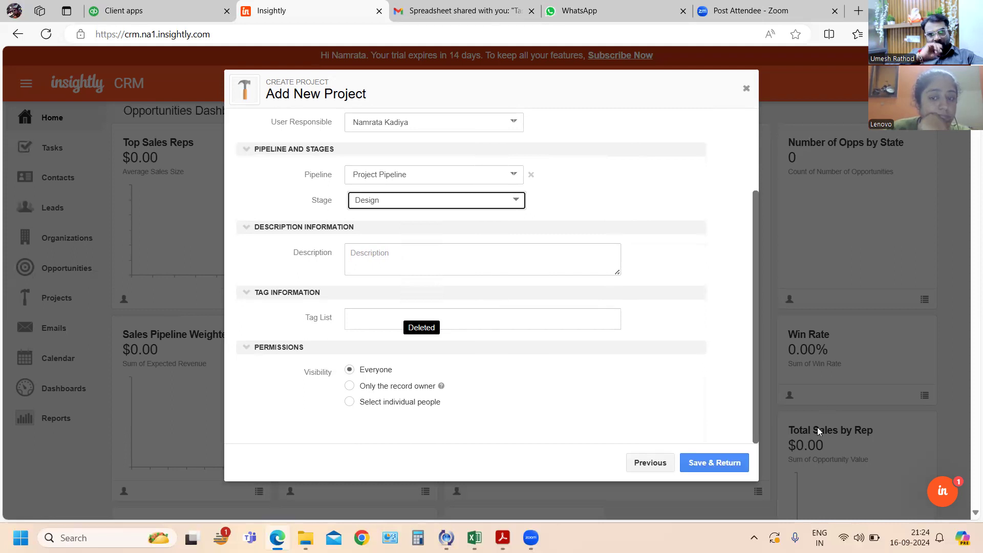
left_click(722, 467)
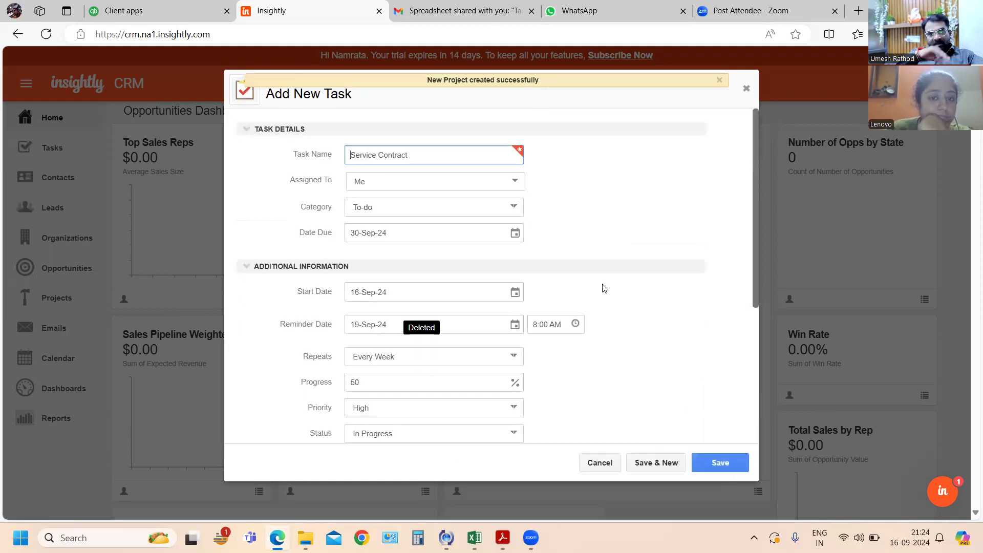
- Relate the Service Contract task to the HRPL project and save the task
scroll(647, 390, "down", 3)
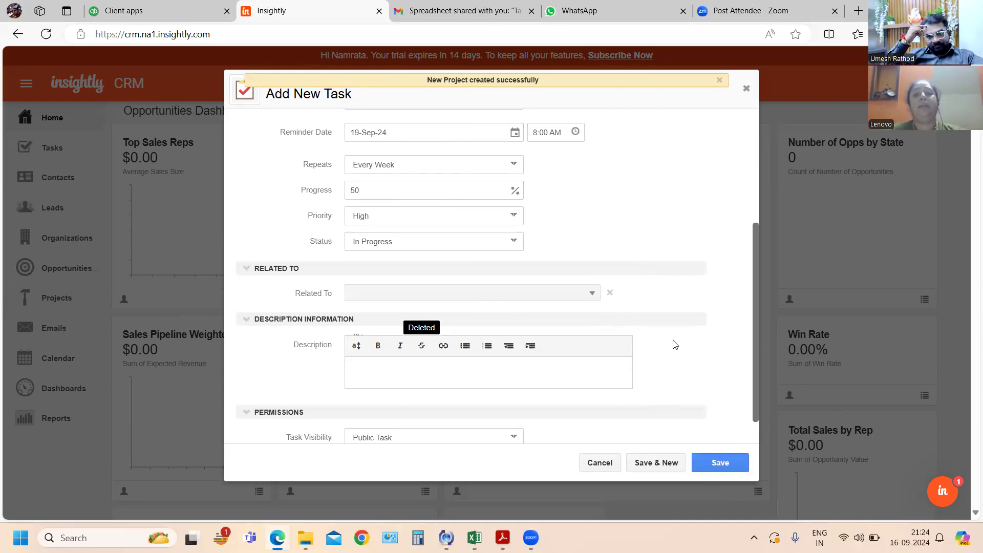
scroll(675, 345, "down", 1)
left_click(725, 462)
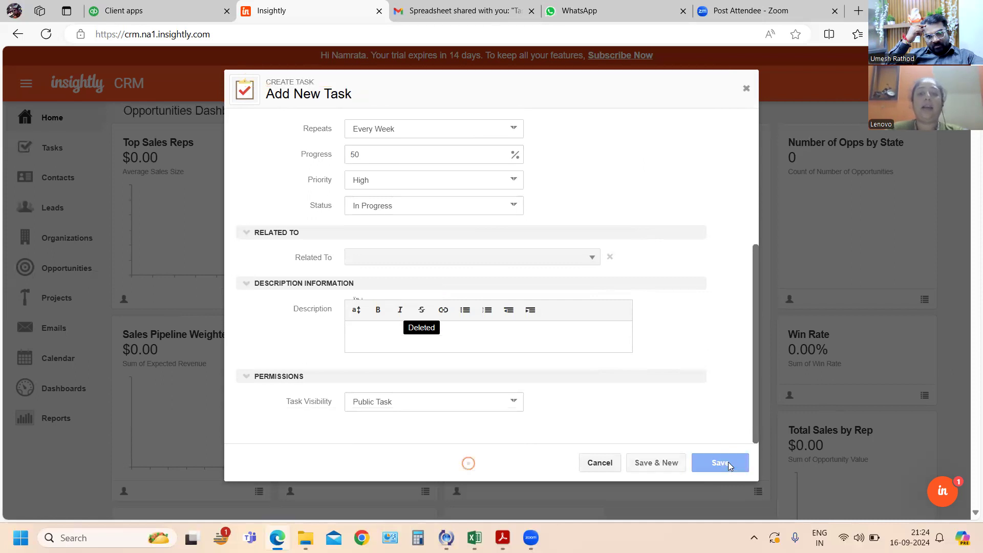
scroll(616, 295, "down", 4)
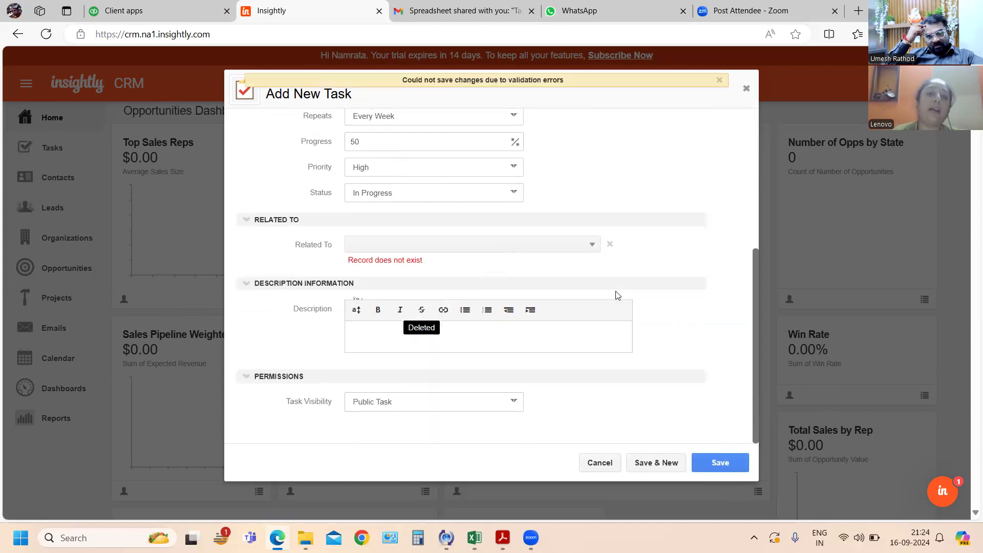
left_click(407, 246)
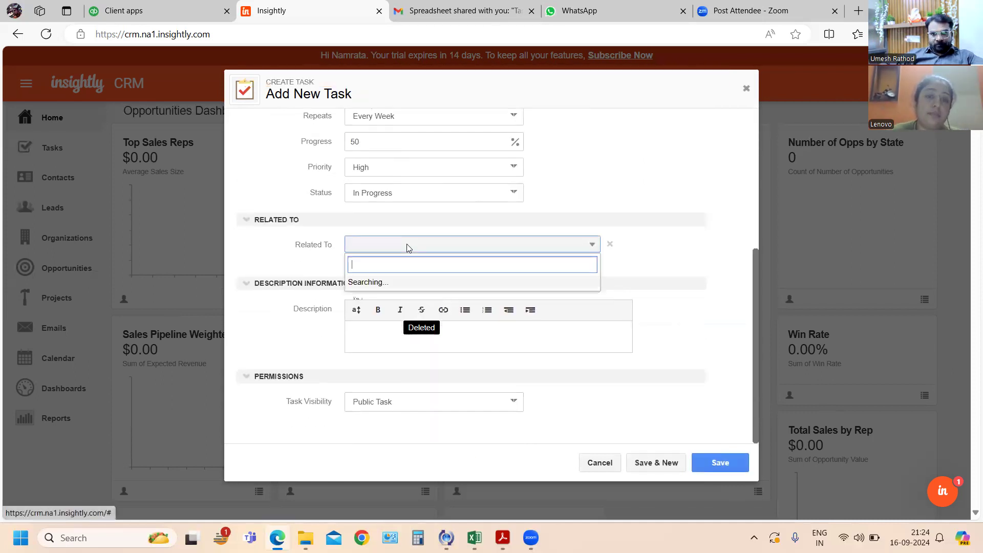
left_click(402, 286)
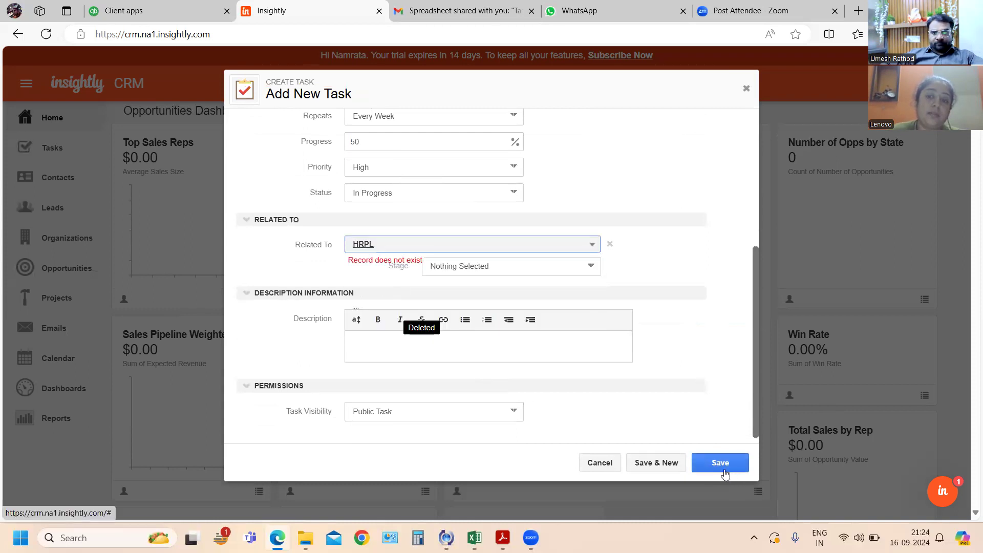
left_click(719, 461)
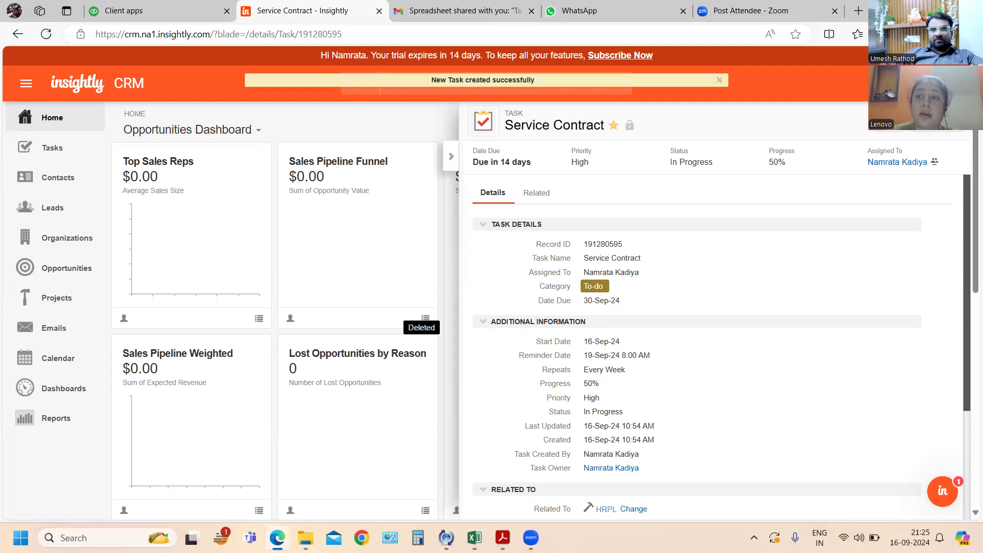
- Mark the Service Contract task as complete and dismiss the advertisement pop-up
left_click(936, 126)
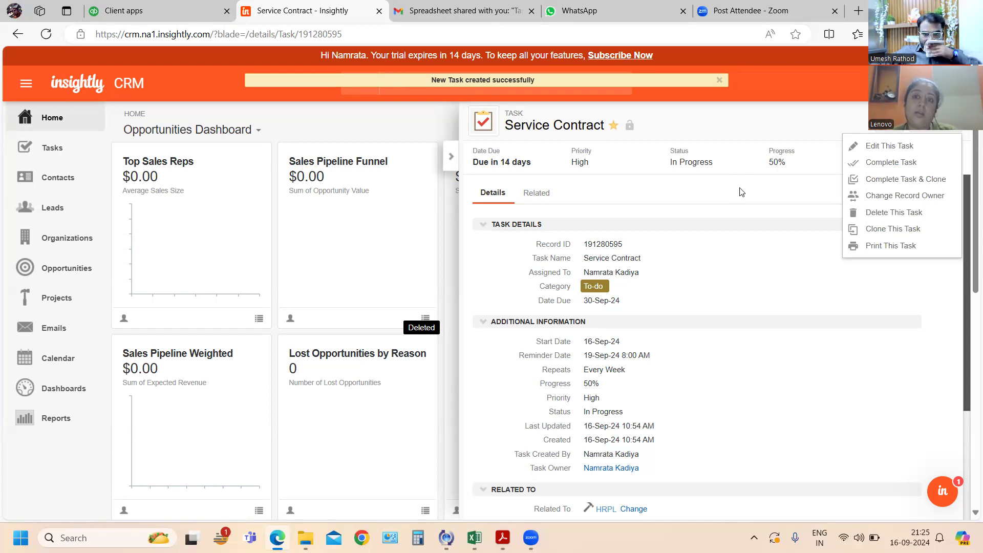
left_click(908, 163)
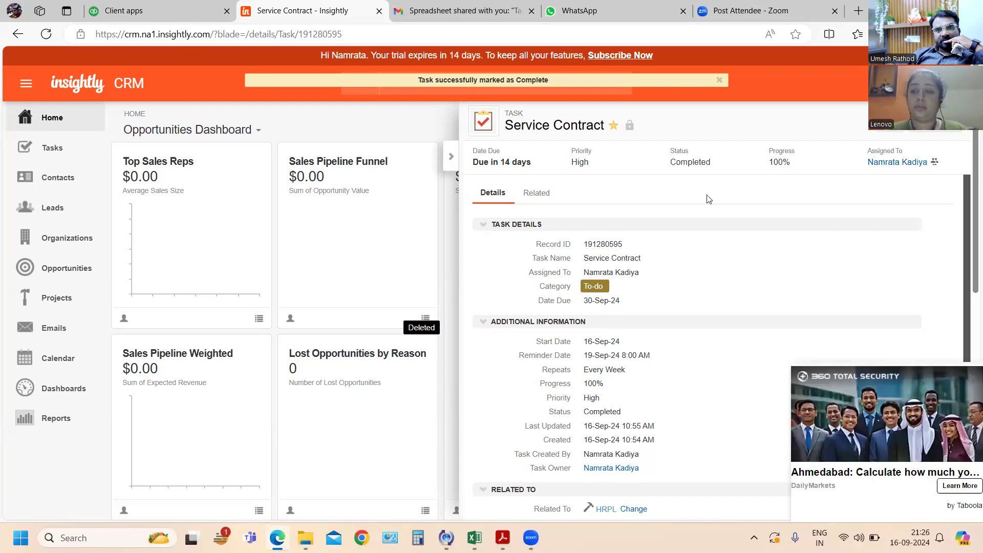
left_click(971, 378)
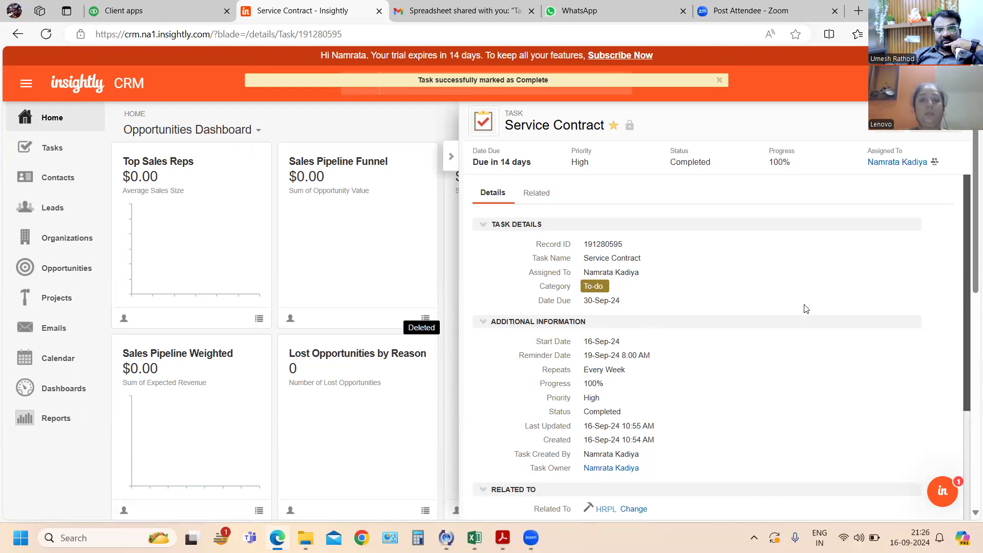
- Switch to the customer-related questions PDF in Acrobat and read the exercises about service cases, customer contracts and contract renewal
key("alt+Tab")
key("alt+Tab")
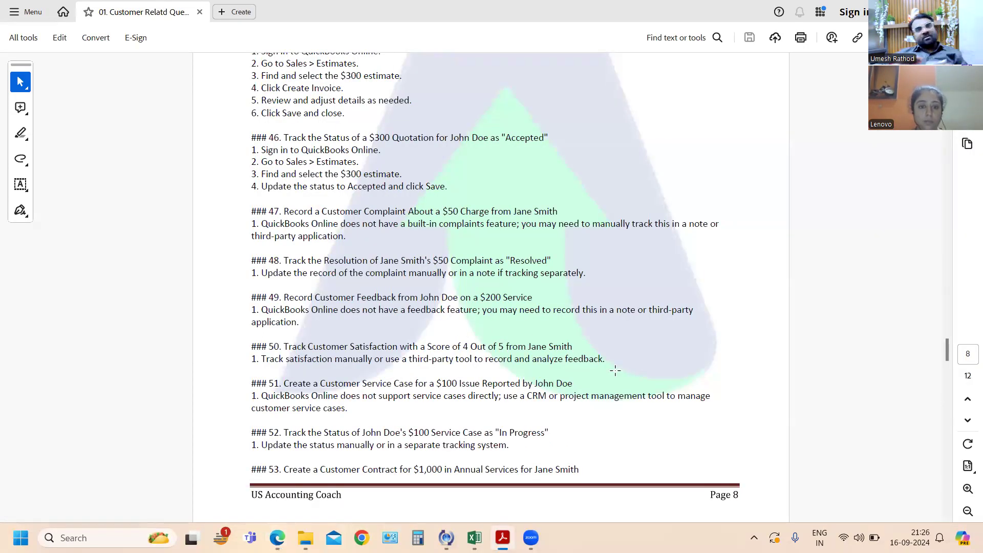
scroll(615, 370, "down", 1)
scroll(616, 370, "down", 1)
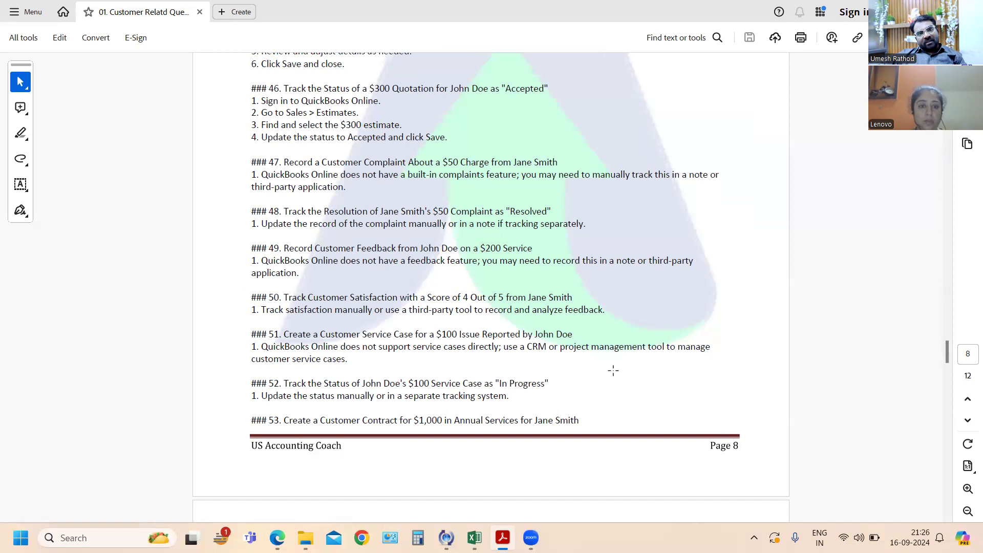
scroll(615, 375, "down", 1)
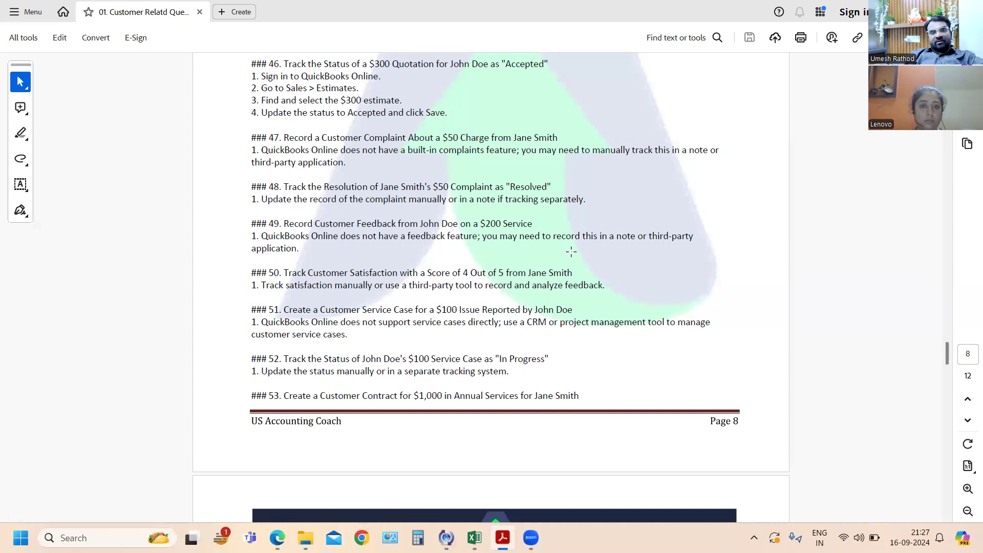
scroll(571, 252, "down", 4)
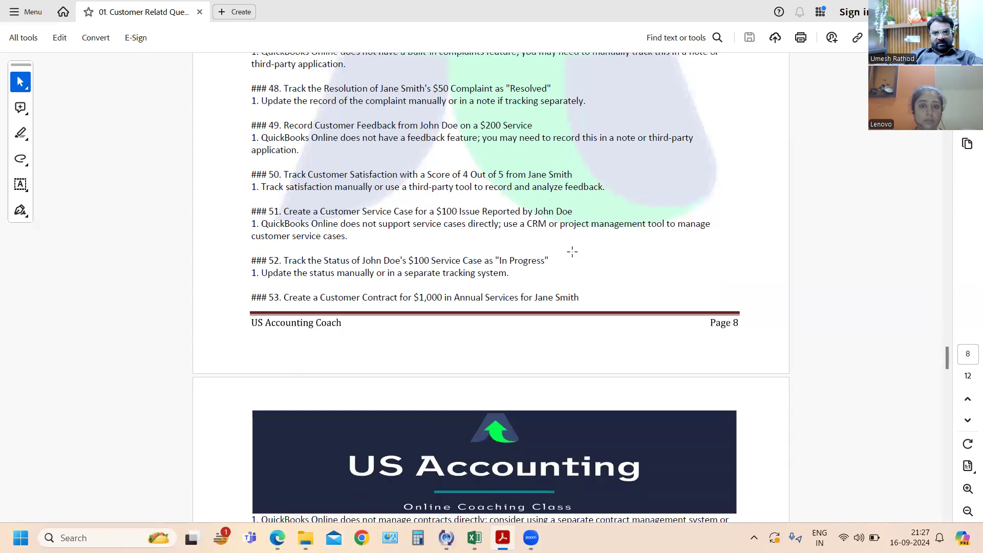
scroll(572, 251, "down", 3)
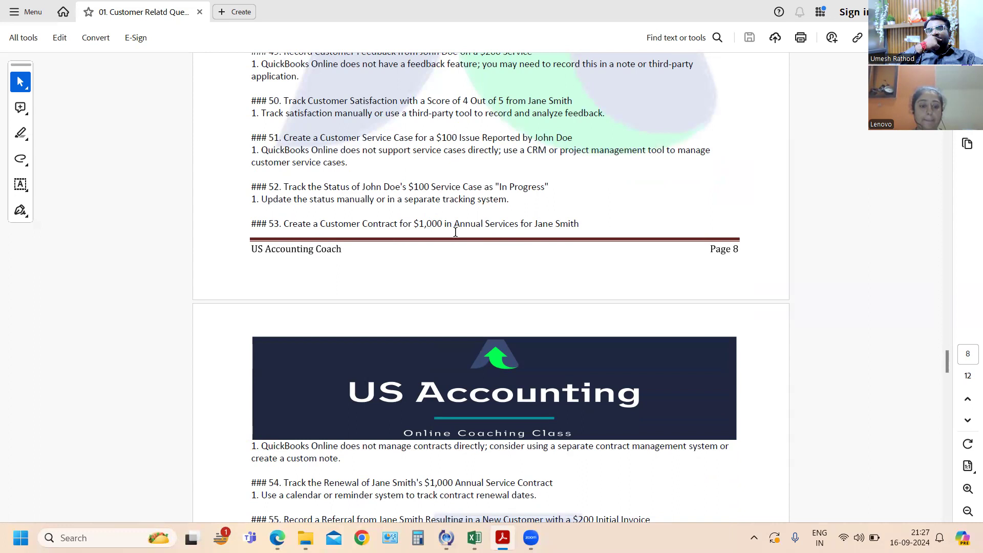
key("alt+Tab")
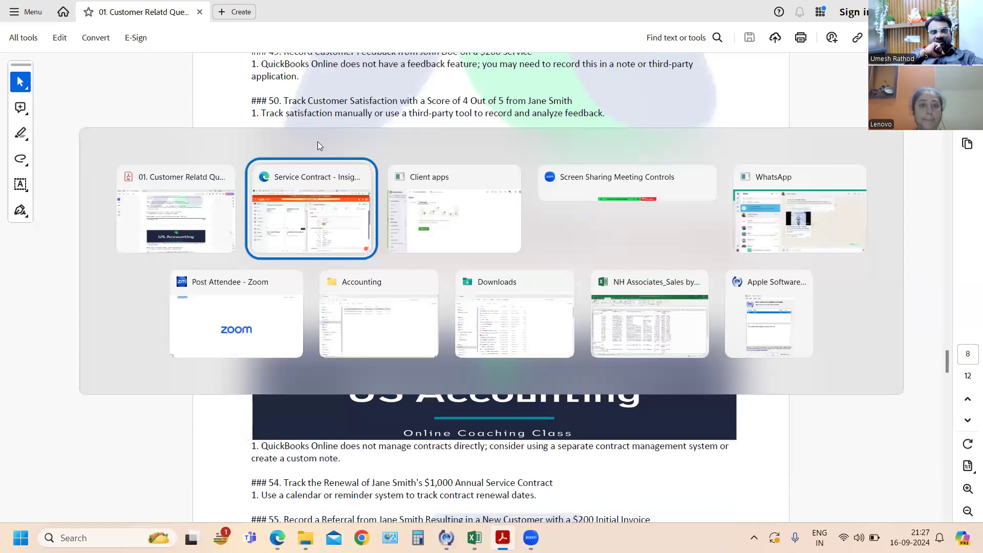
left_click(123, 12)
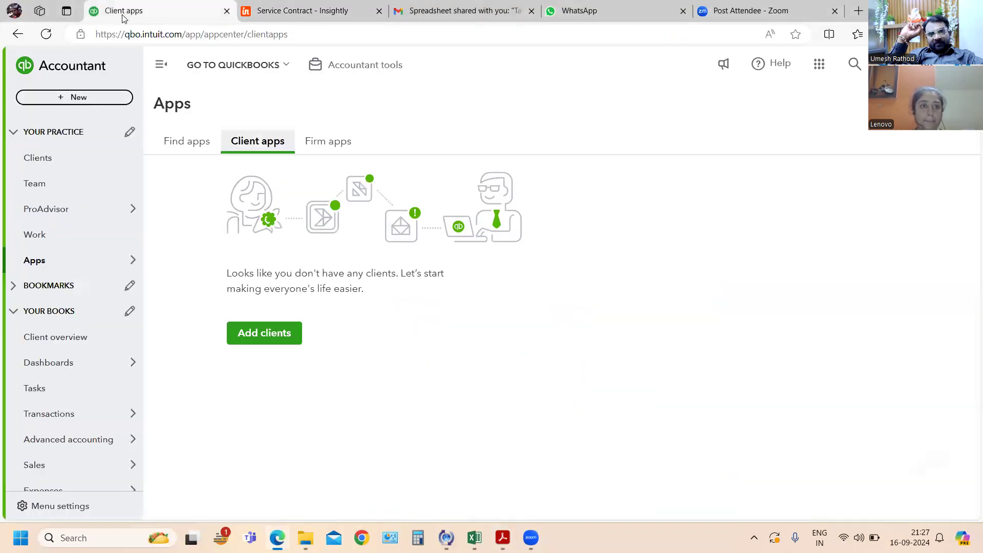
key("ctrl+Tab")
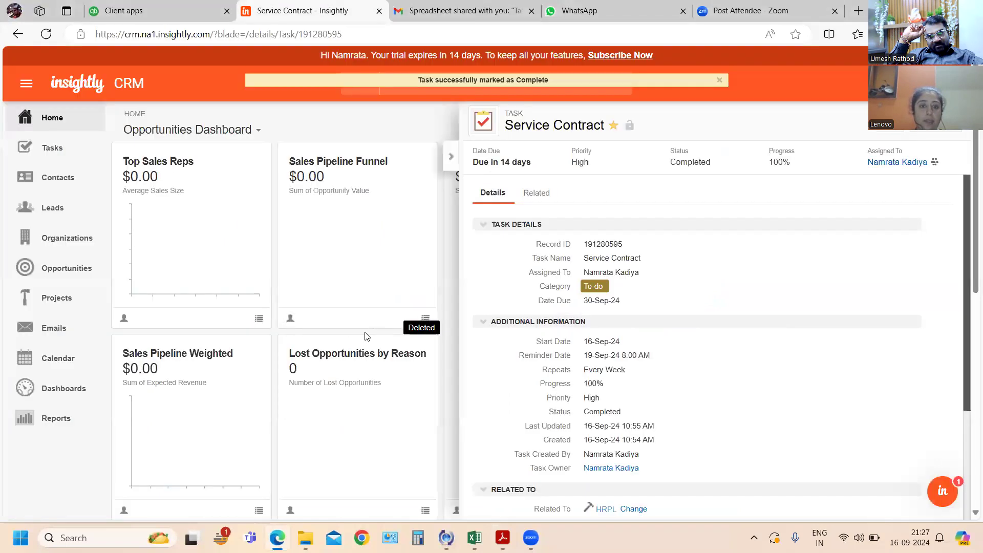
key("alt+Tab")
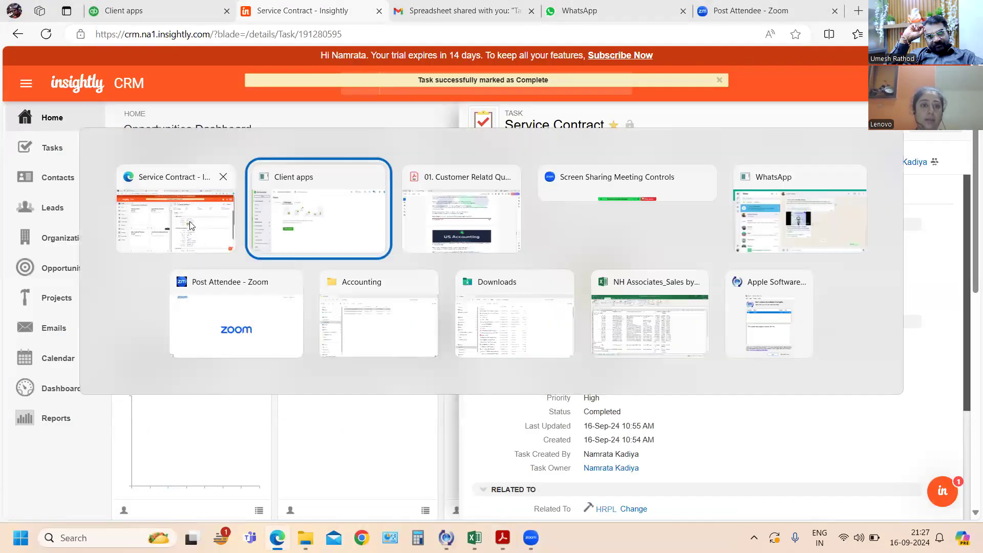
left_click(386, 215)
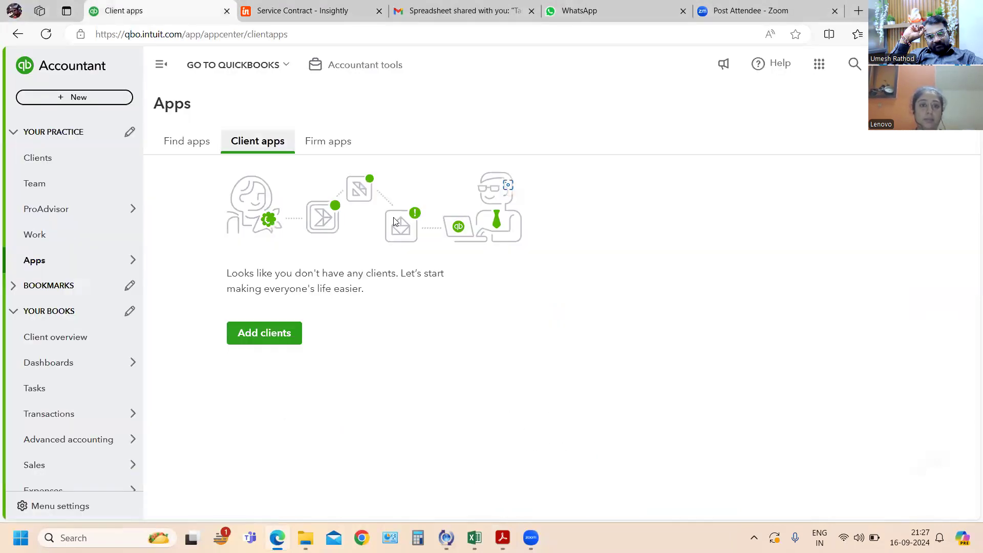
key("alt+Tab")
key("alt+Tab")
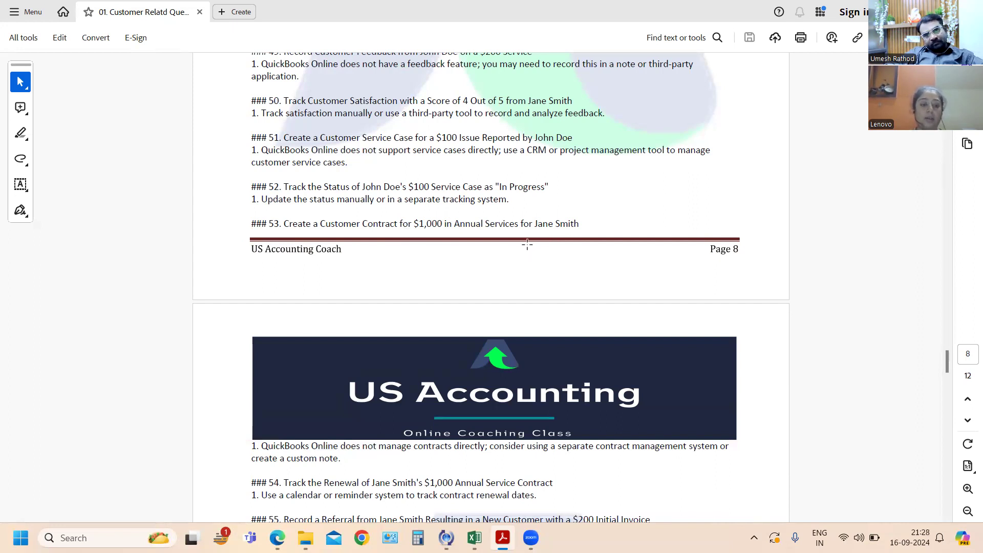
- Switch to QuickBooks Online and view the details of the $1,000 invoice dated 9/13/24 from the sales invoices list
key("alt+Tab")
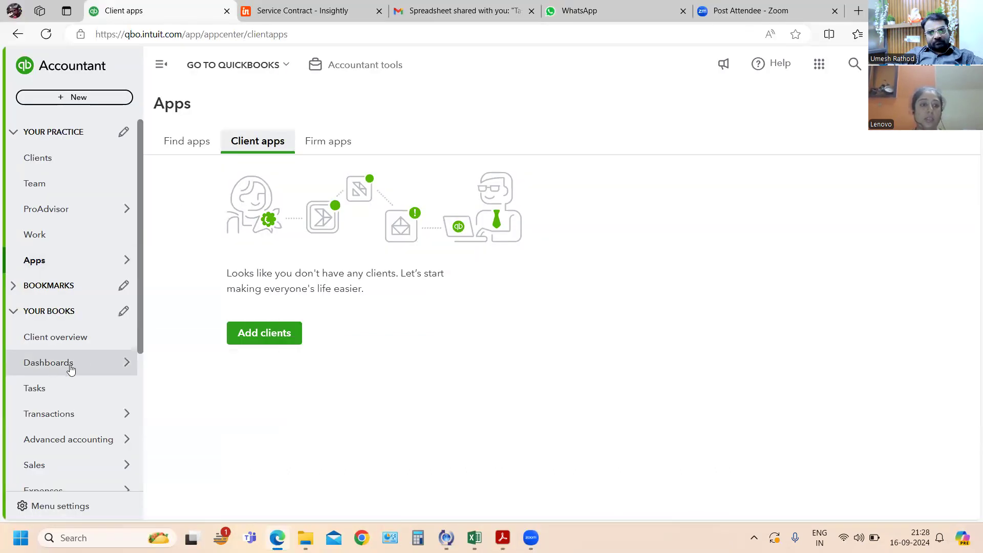
mouse_move(122, 465)
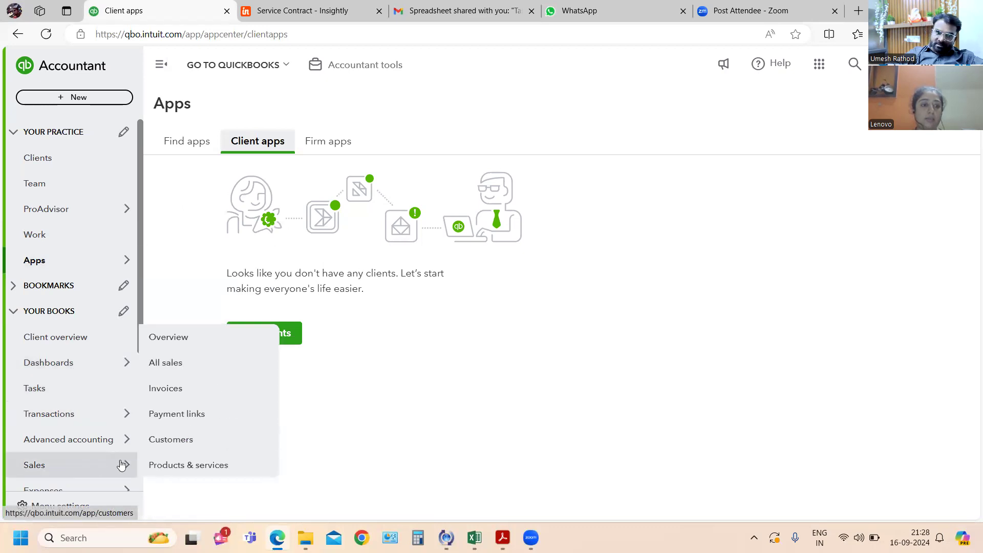
left_click(189, 391)
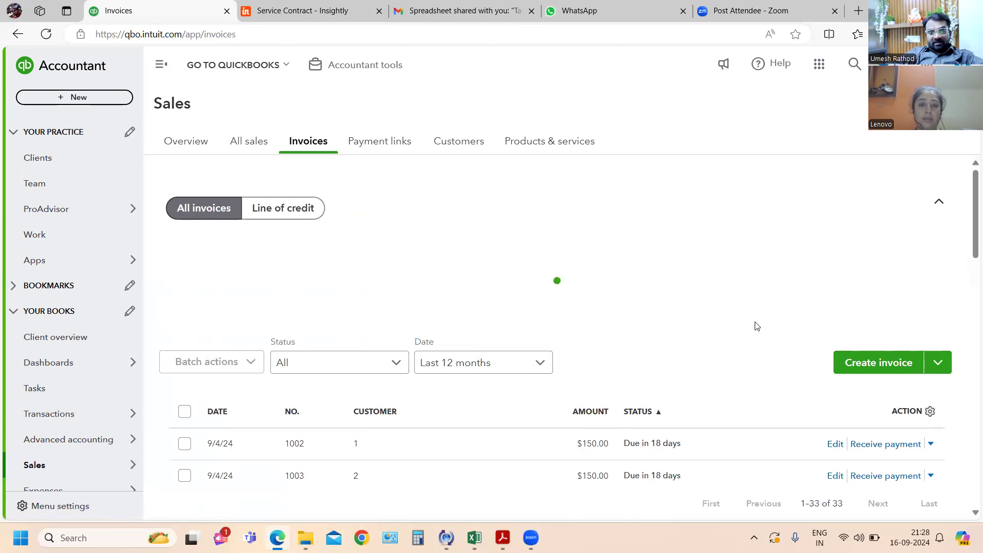
scroll(709, 351, "down", 7)
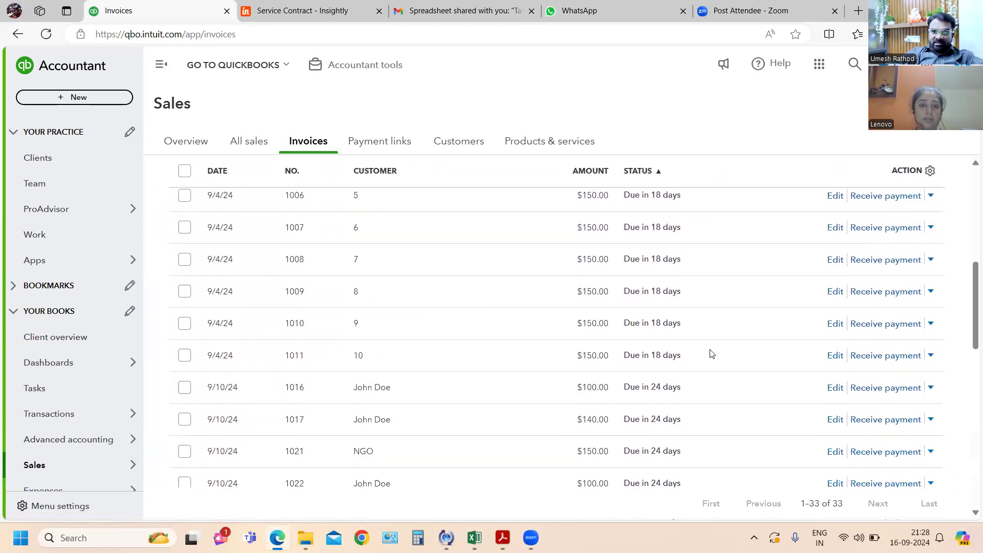
scroll(709, 353, "down", 3)
scroll(530, 384, "down", 3)
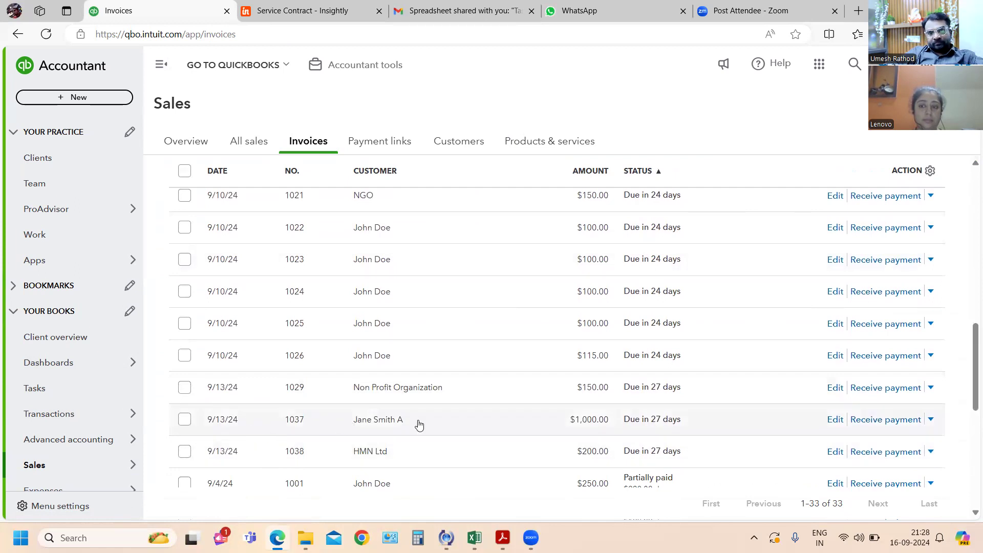
left_click(383, 420)
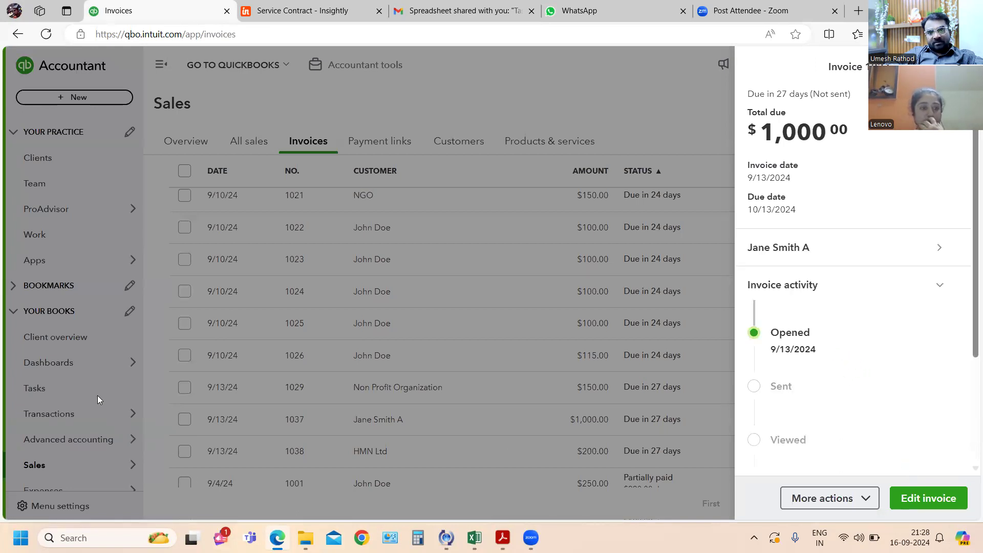
- Close the invoice details and open the record of the customer with the $1,250.00 open balance from the customer list
left_click(124, 466)
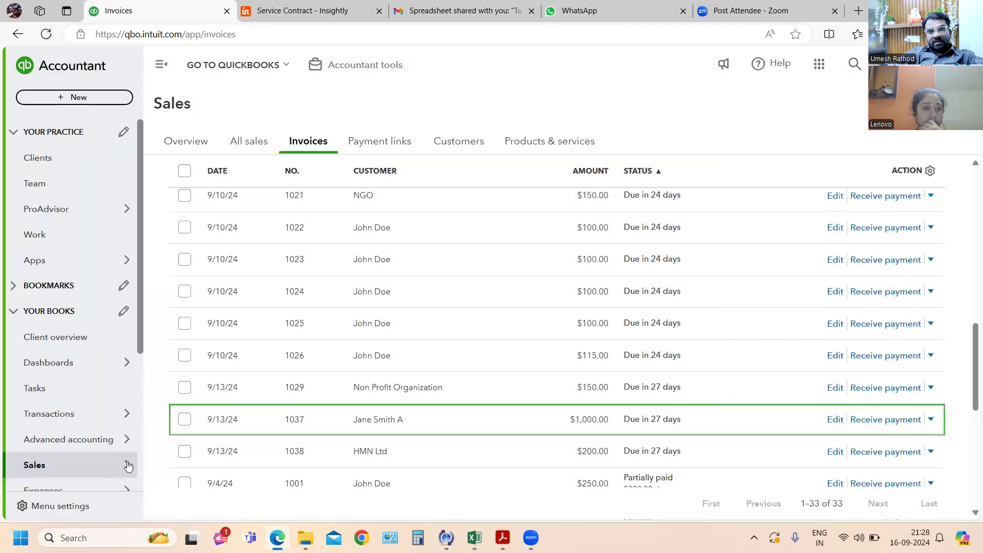
left_click(251, 141)
left_click(456, 146)
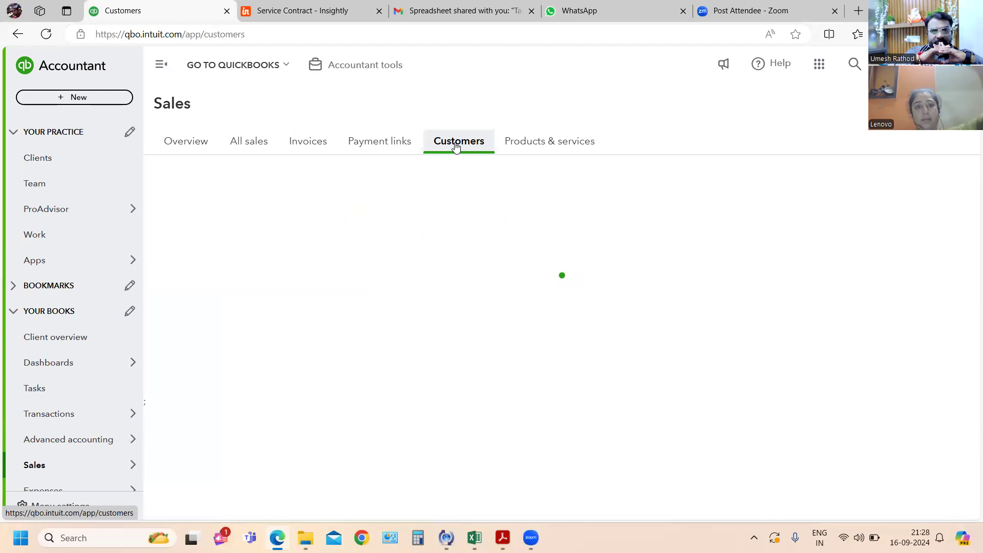
scroll(401, 465, "down", 9)
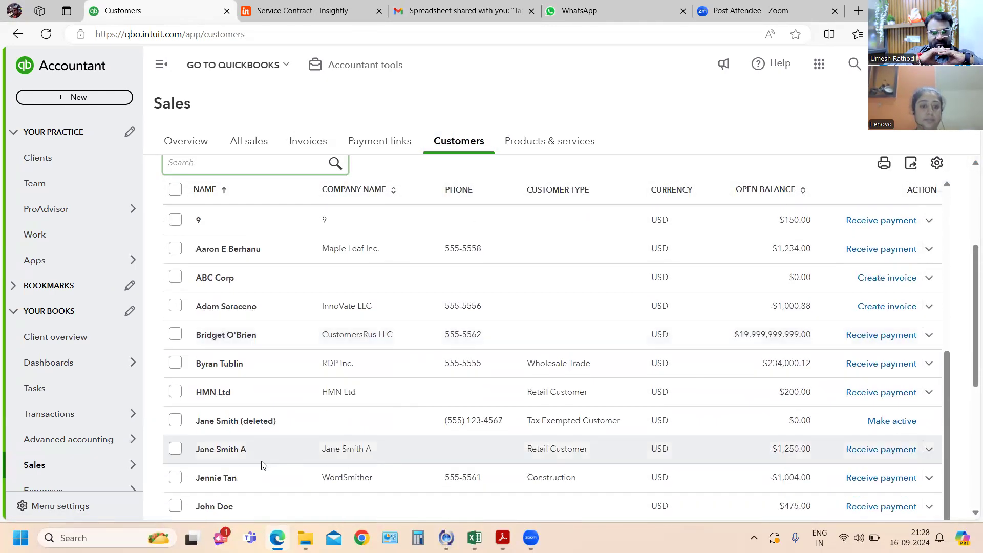
left_click(228, 449)
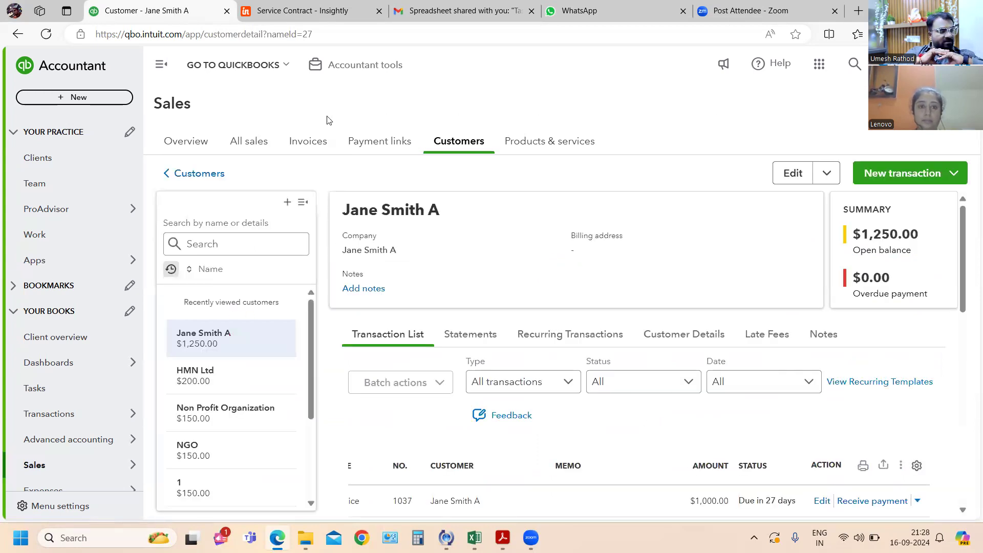
- Start a new invoice for this customer and bring up the product/service choices, including Annual Service Contract, for the first line
left_click(954, 174)
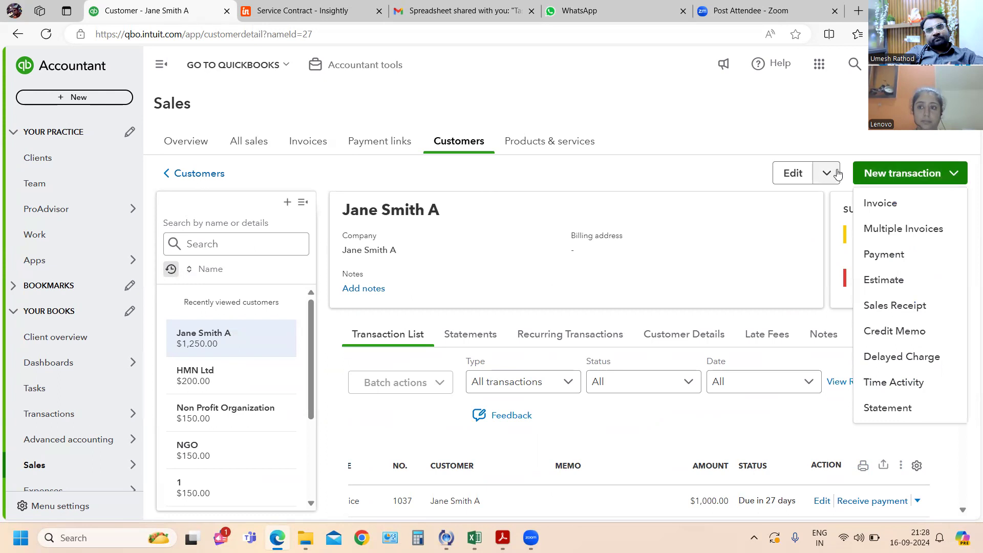
left_click(881, 202)
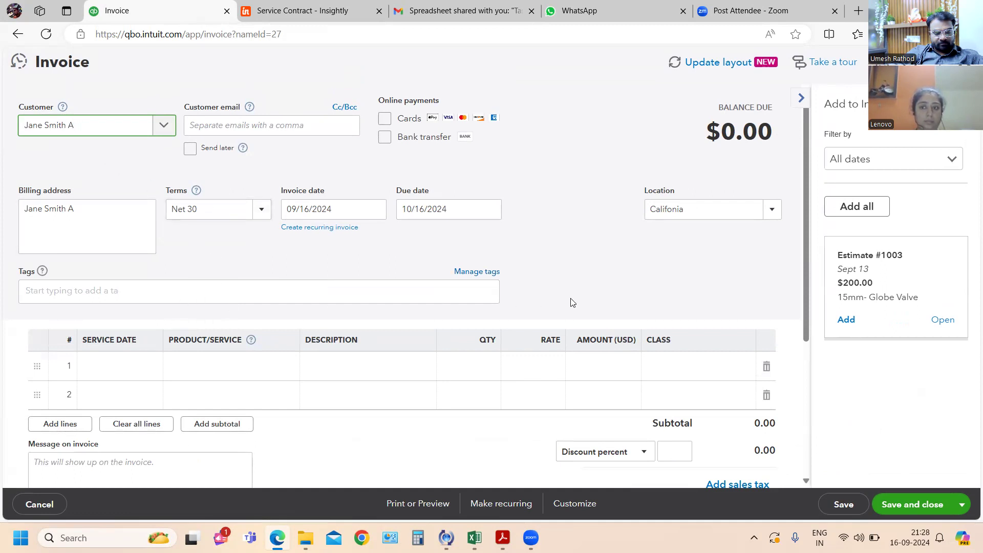
left_click(126, 369)
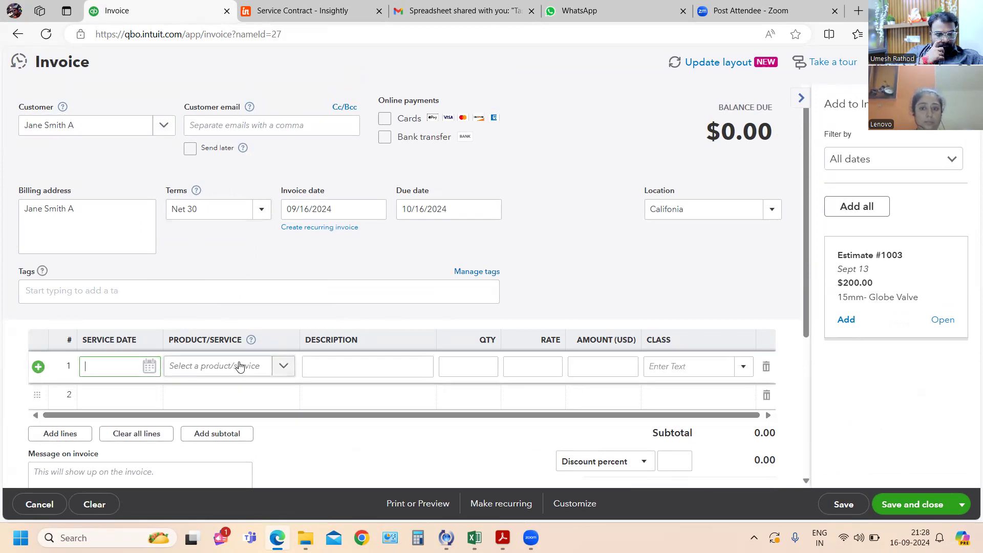
scroll(767, 296, "down", 1)
scroll(768, 297, "up", 1)
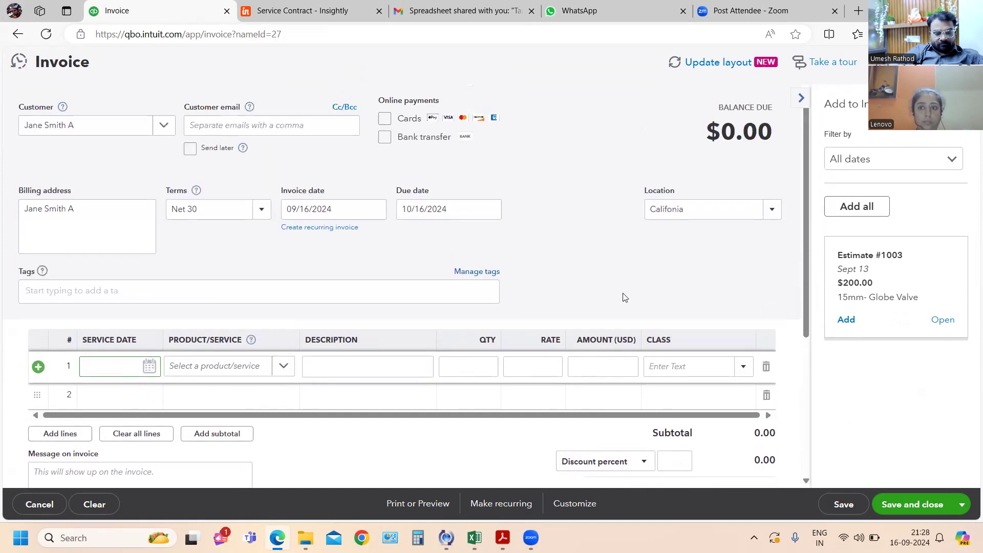
key("alt+Tab")
key("alt+Tab")
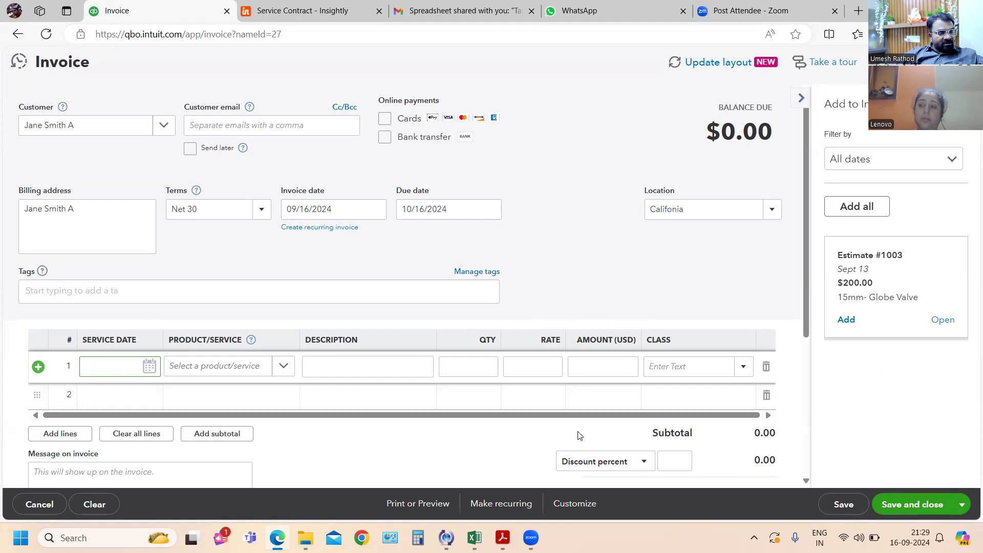
left_click(220, 368)
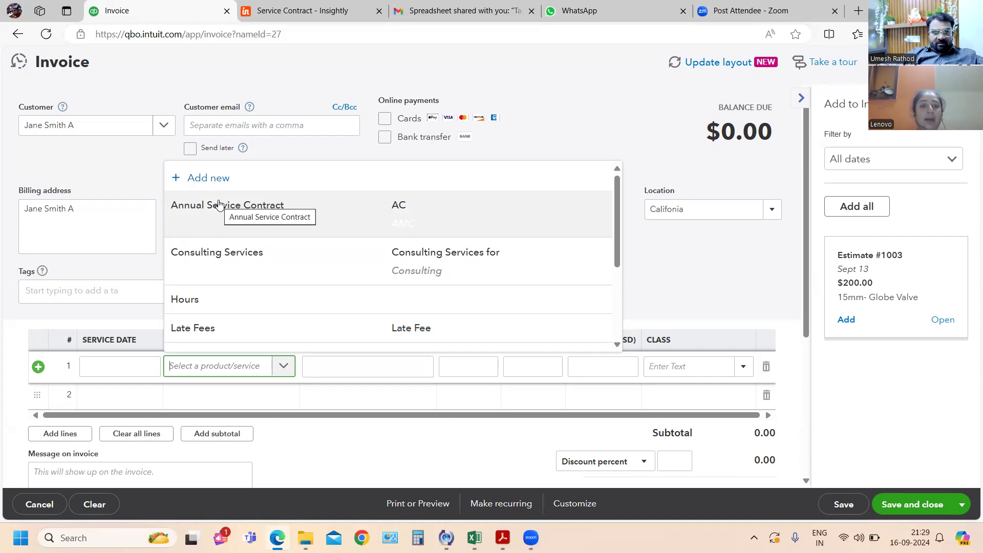
key("alt+Tab")
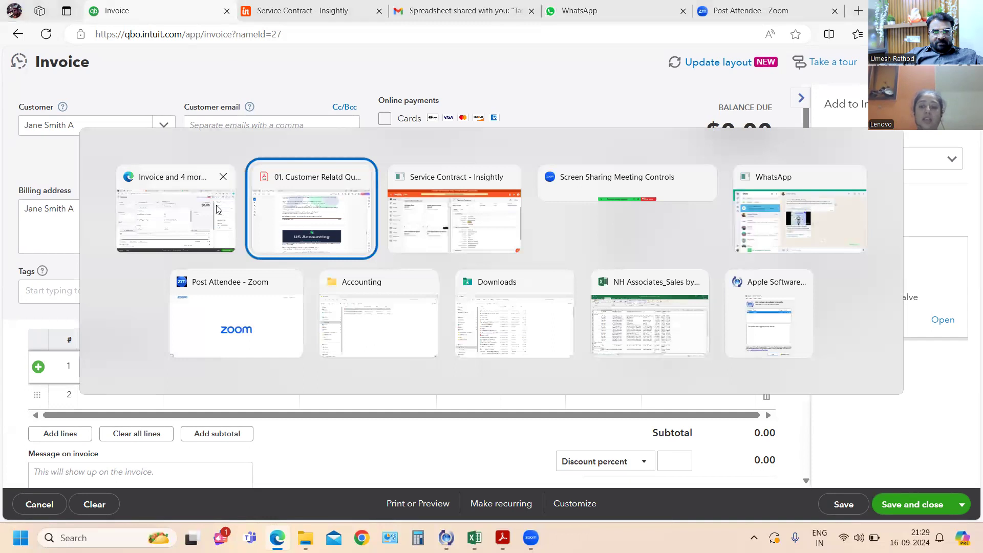
left_click(217, 207)
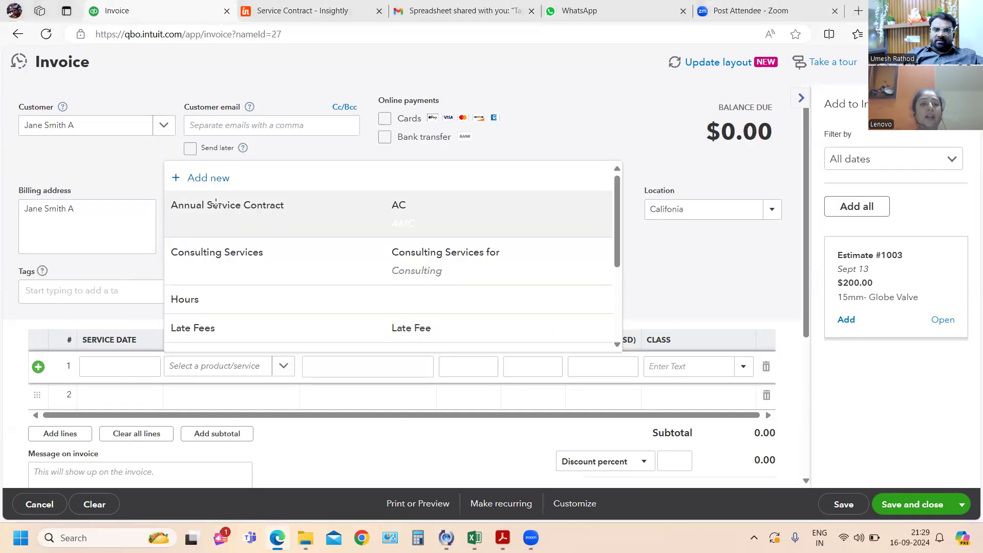
- Switch to the customer-related questions PDF in Acrobat and read exercises 53 to 55 on the contract, its renewal and the referral
key("alt+Tab")
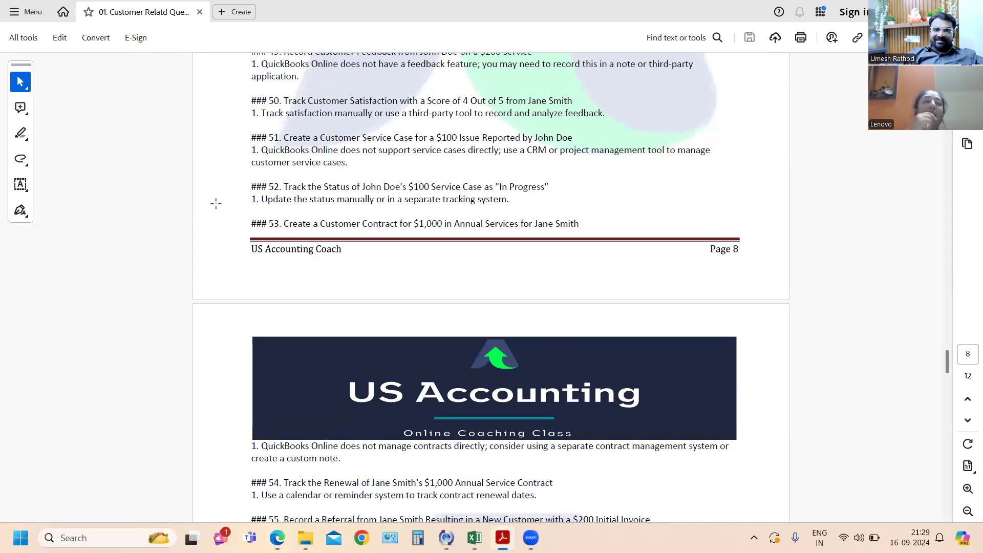
key("alt+Tab")
key("alt+Tab")
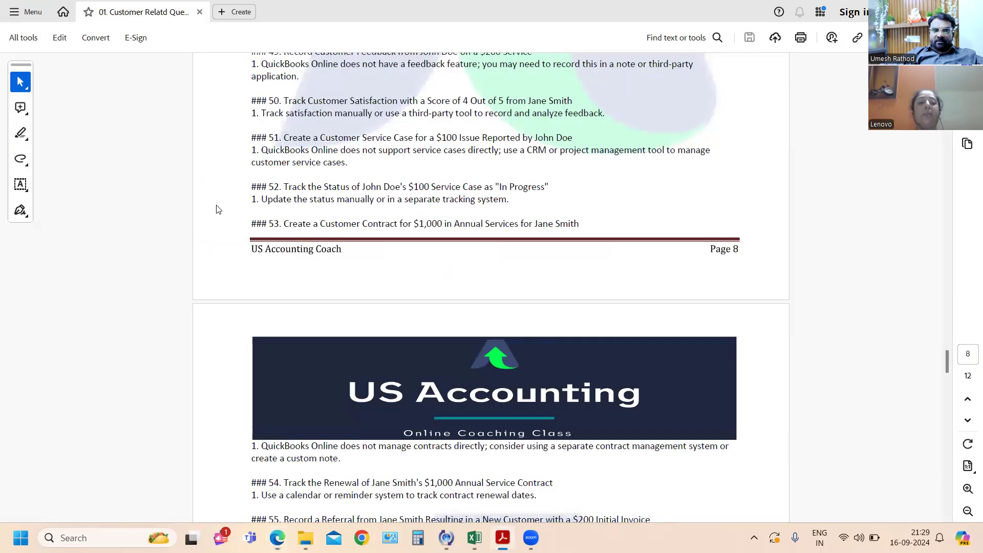
scroll(396, 385, "down", 1)
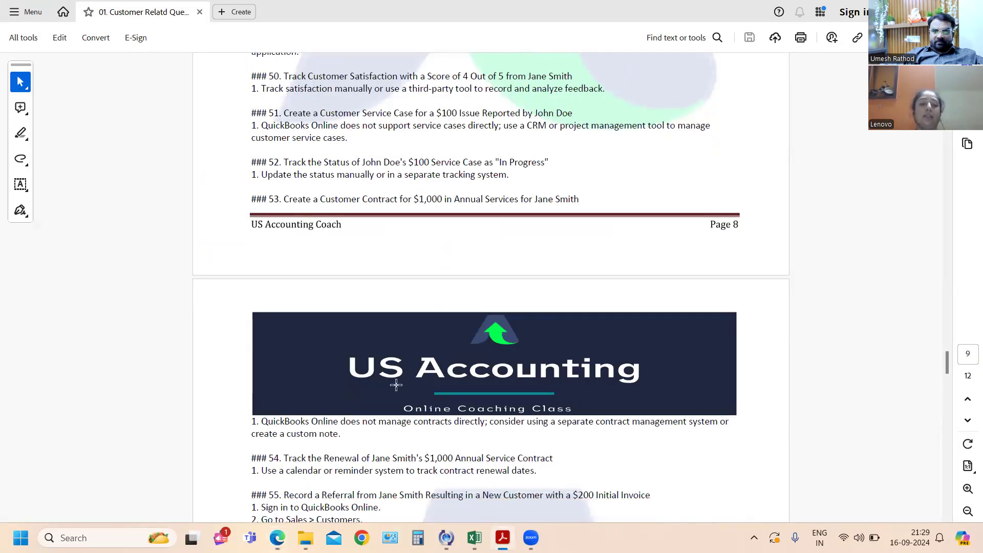
scroll(396, 385, "up", 1)
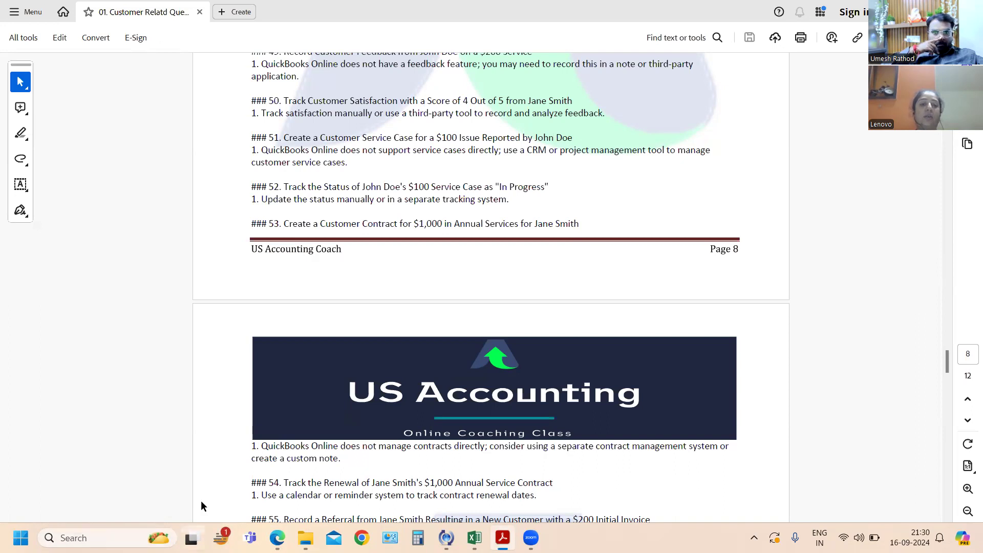
scroll(445, 483, "down", 2)
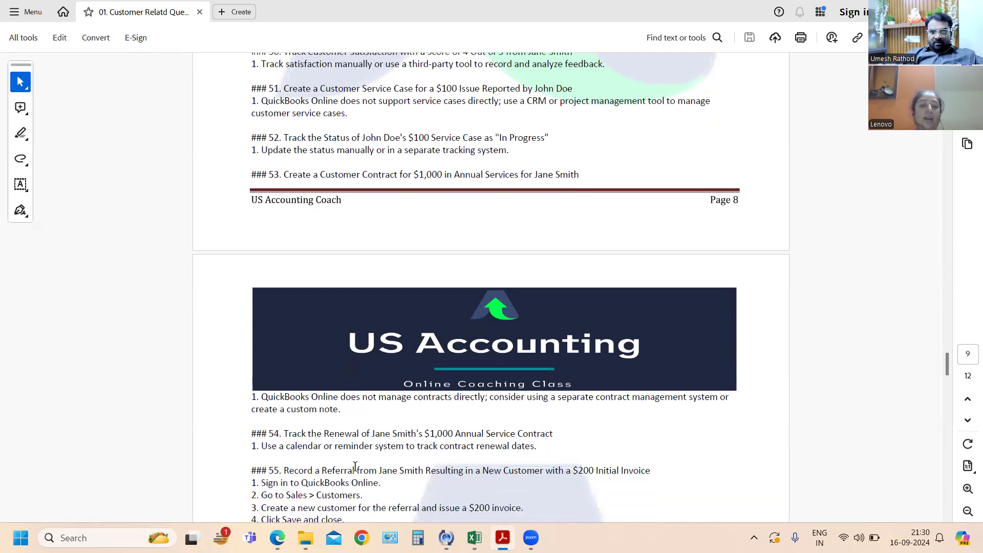
scroll(450, 480, "down", 3)
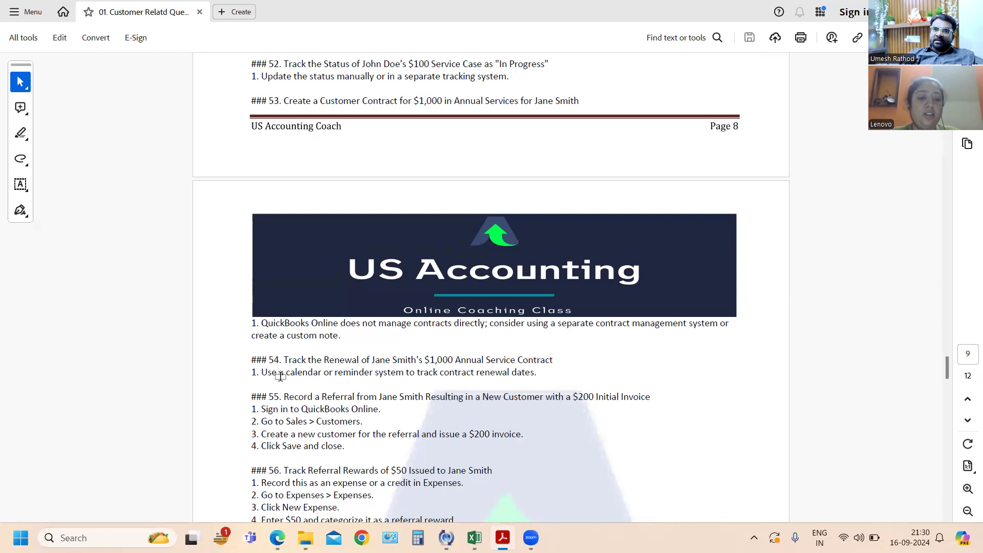
- Return to QuickBooks Online and leave the new invoice without saving it
key("alt+Tab")
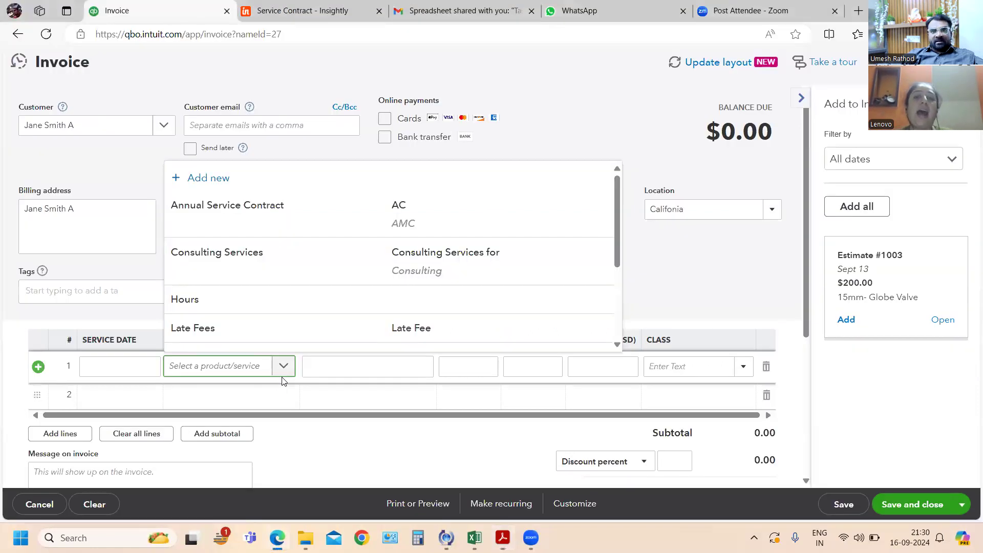
left_click(17, 34)
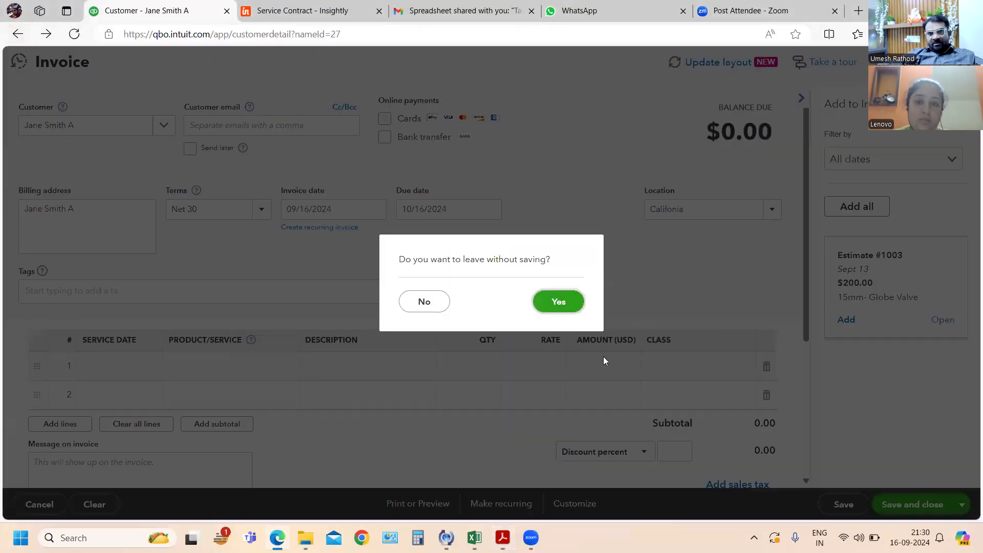
left_click(562, 301)
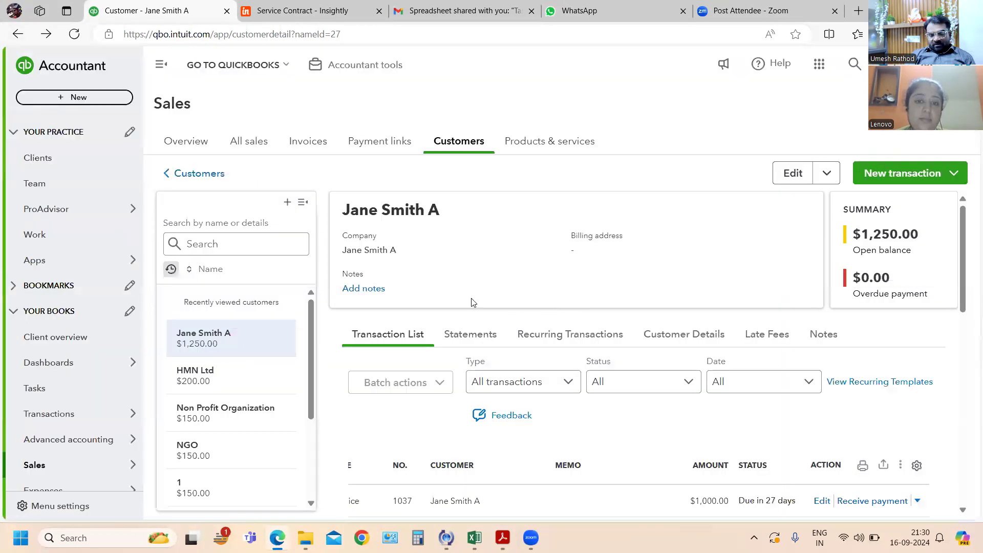
- Look through the recently viewed customers and open HMN Ltd to review its transaction list
scroll(282, 387, "down", 3)
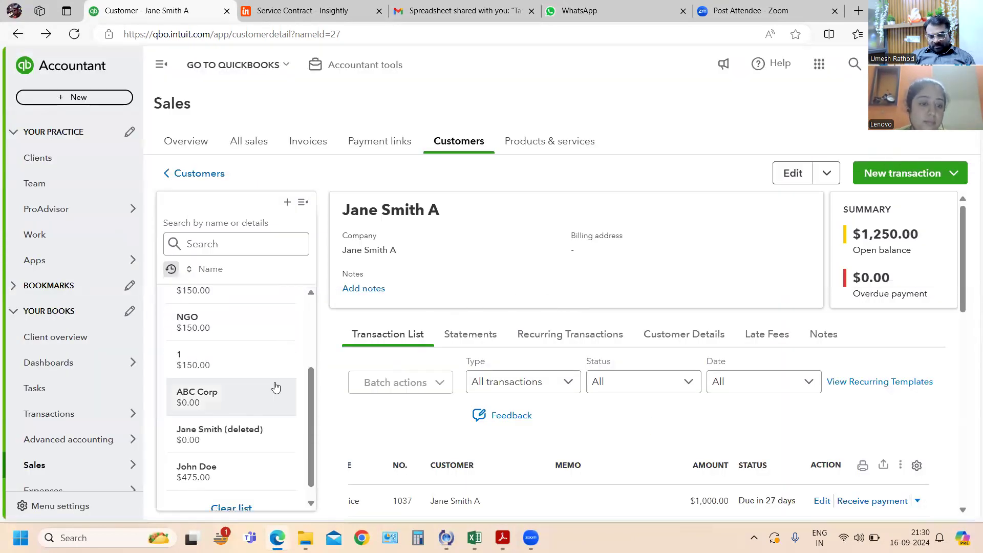
scroll(275, 388, "down", 1)
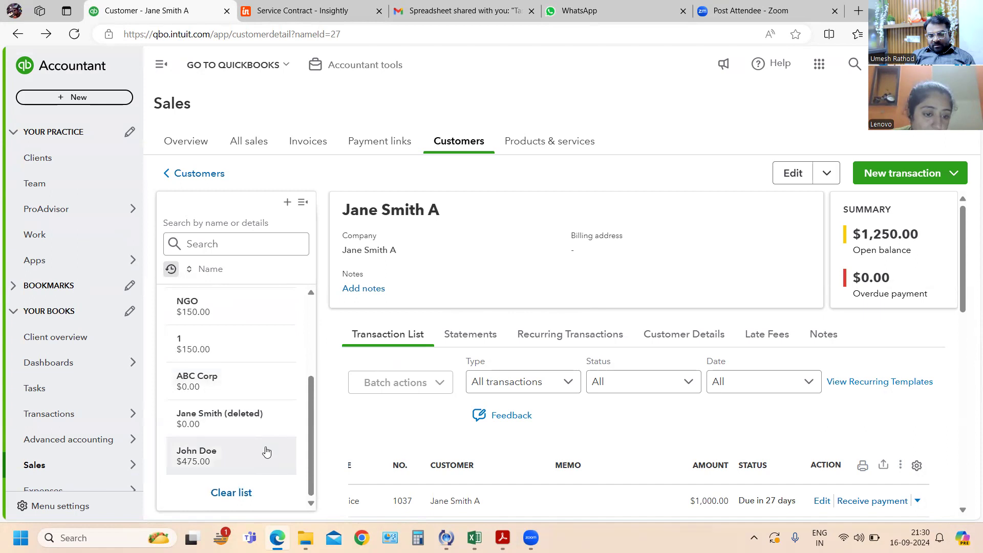
scroll(253, 402, "up", 5)
scroll(431, 282, "down", 4)
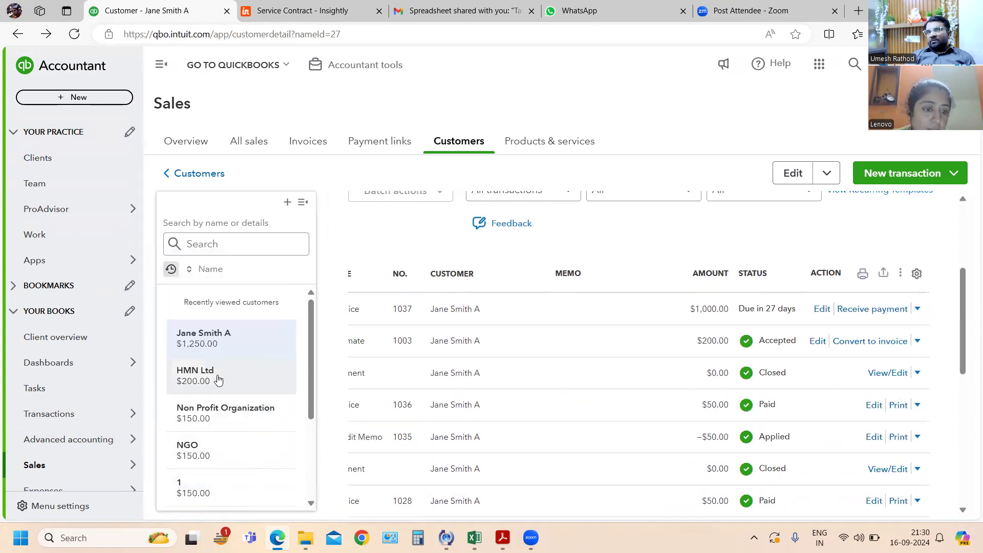
left_click(224, 384)
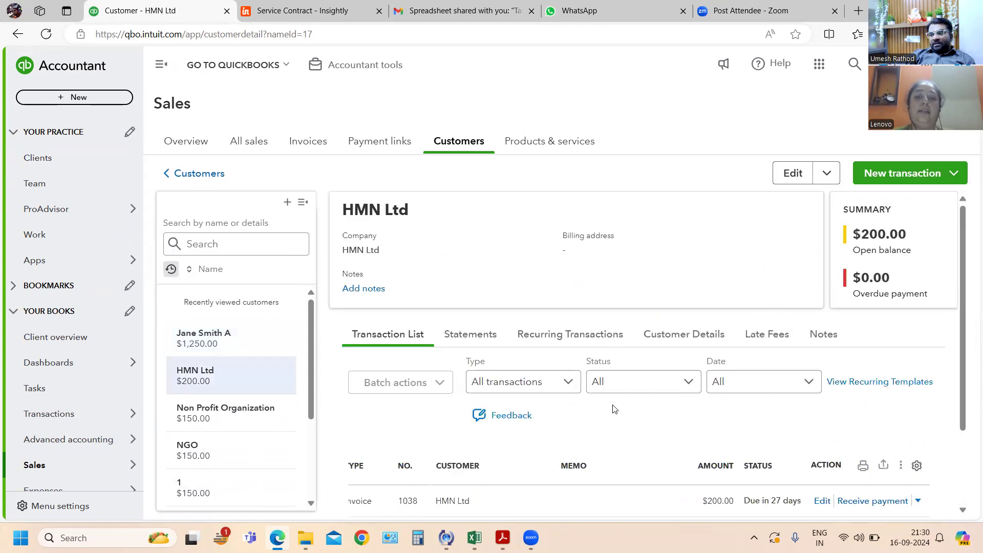
scroll(615, 405, "down", 2)
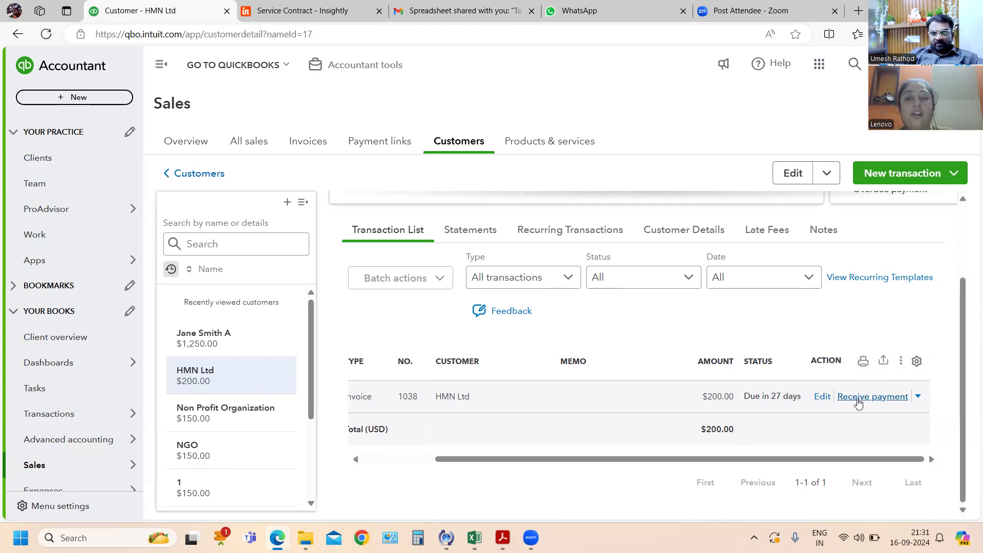
- Switch to the questions PDF in Acrobat and read the exercises on the $200 referral invoice and $50 referral rewards
key("alt+Tab")
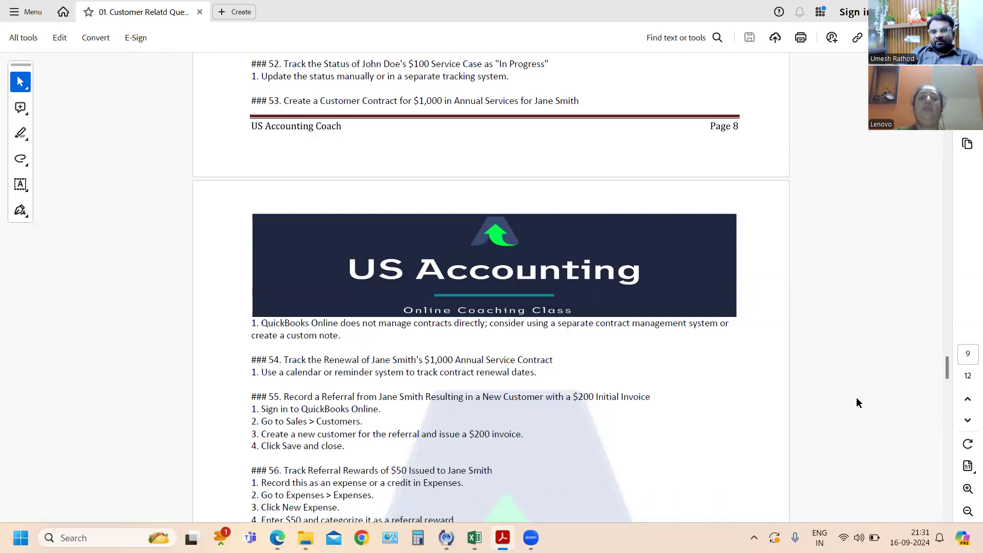
scroll(845, 408, "down", 1)
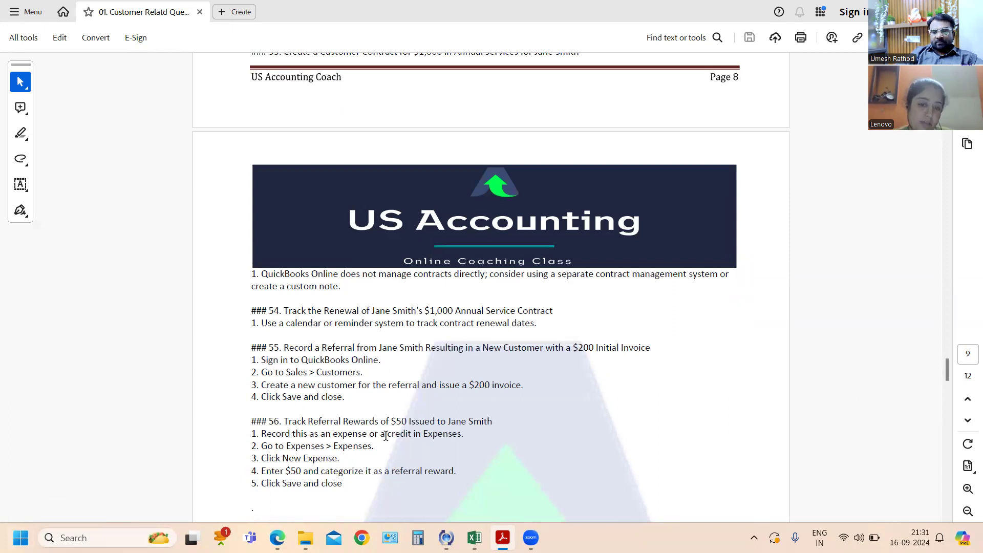
scroll(408, 444, "down", 1)
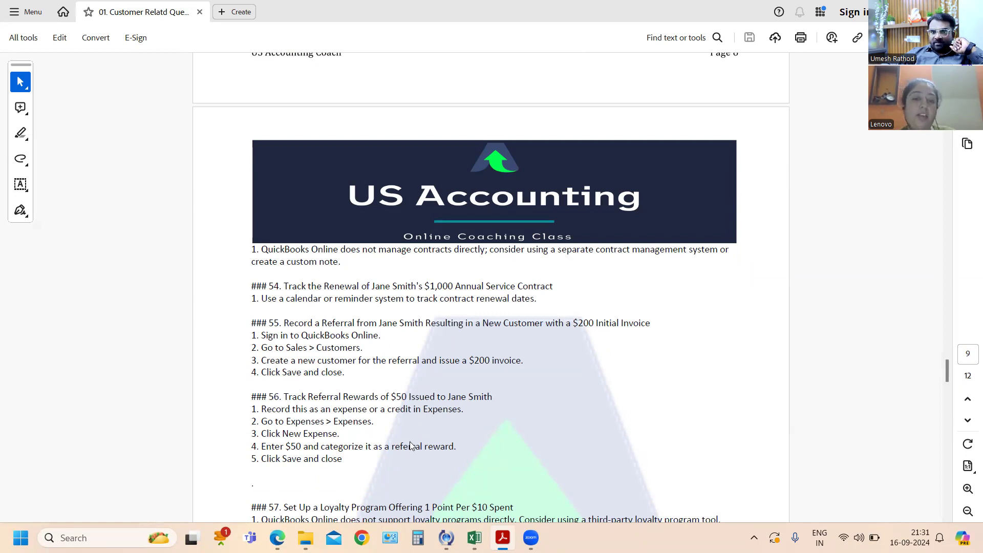
- Return to QuickBooks Online and review the transaction list of the customer with the $1,250.00 open balance
key("alt+Tab")
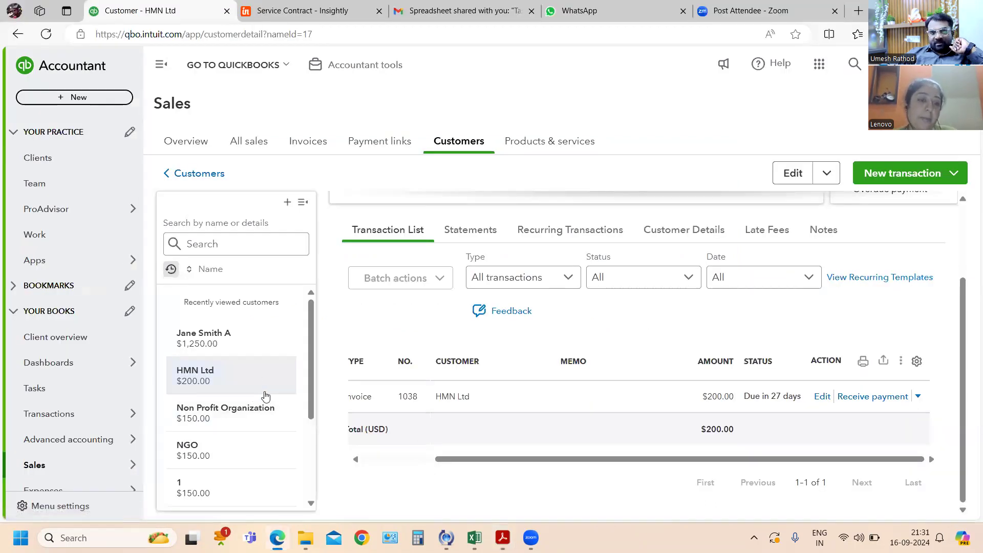
left_click(218, 346)
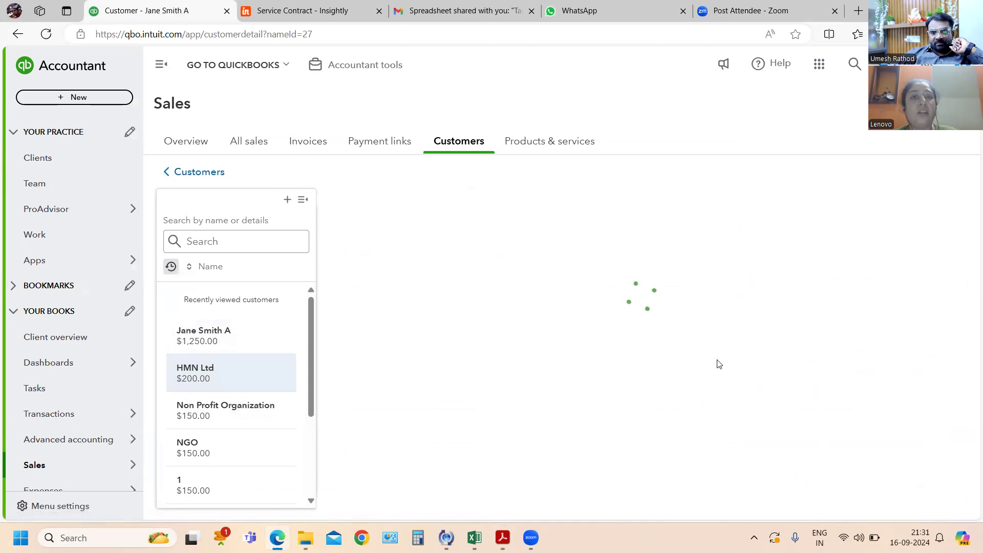
scroll(552, 470, "down", 4)
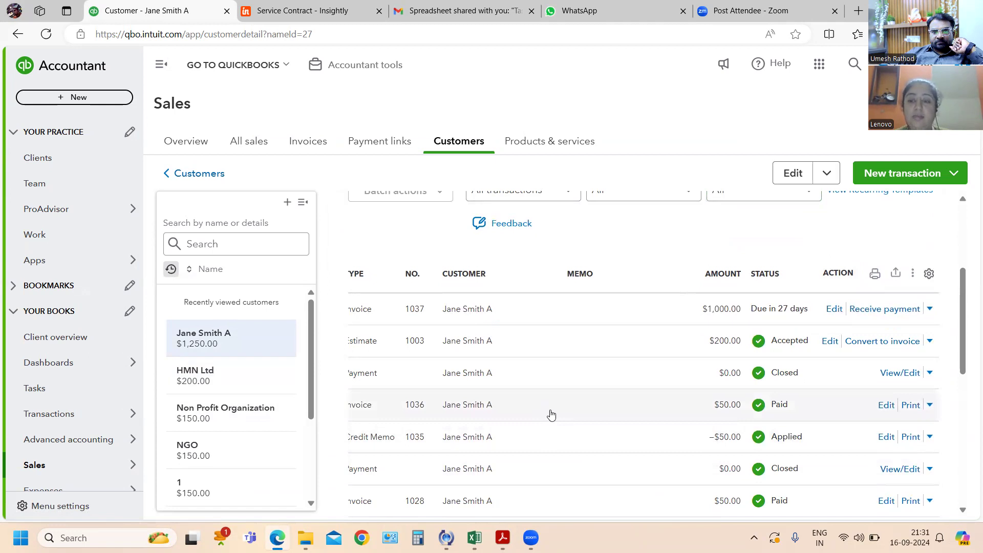
scroll(551, 415, "down", 1)
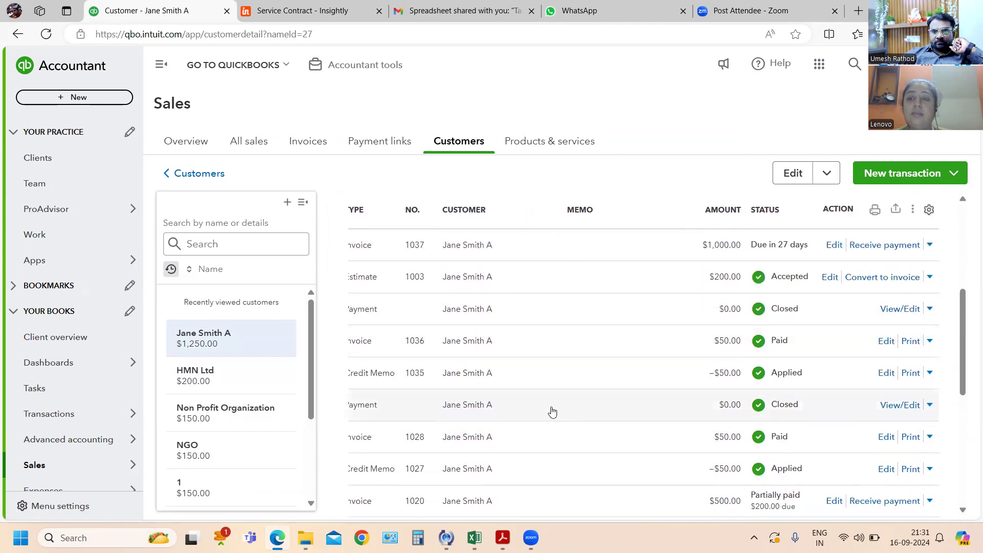
- Switch to the questions PDF in Acrobat and read on from referral rewards to the loyalty program and customer survey exercises
key("alt+Tab")
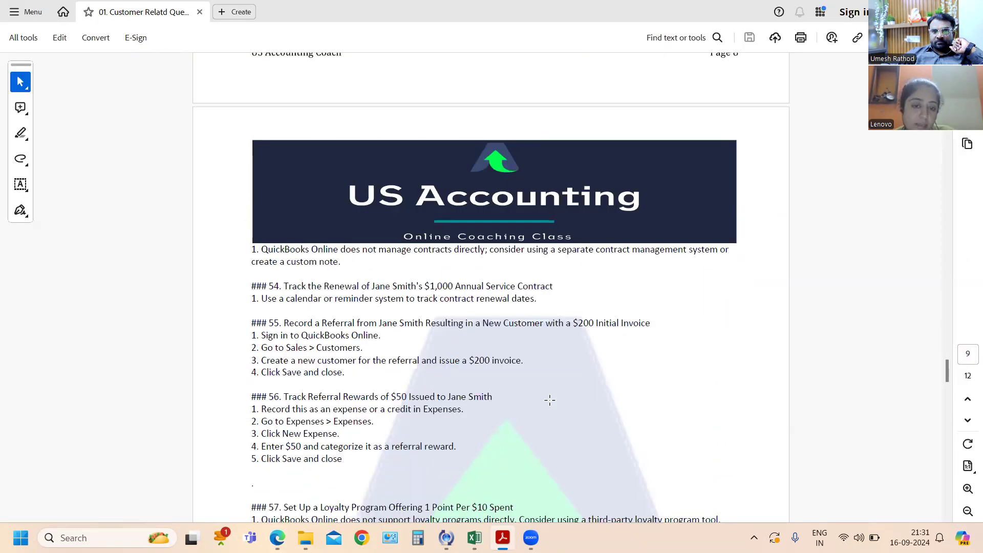
scroll(549, 401, "down", 1)
scroll(550, 400, "down", 4)
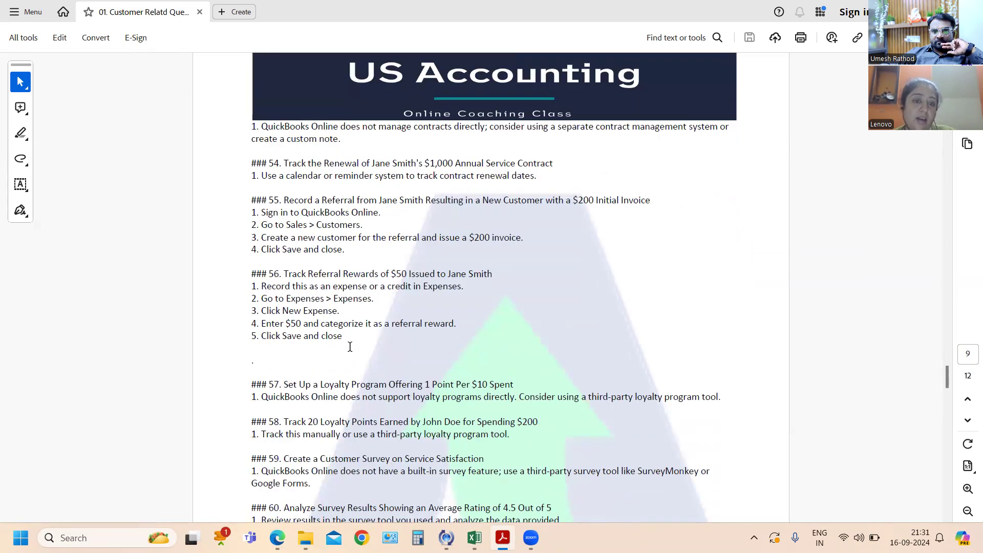
- Switch to QuickBooks Online, open the details of the most recent paid $50.00 invoice and review its invoice activity
key("alt+Tab")
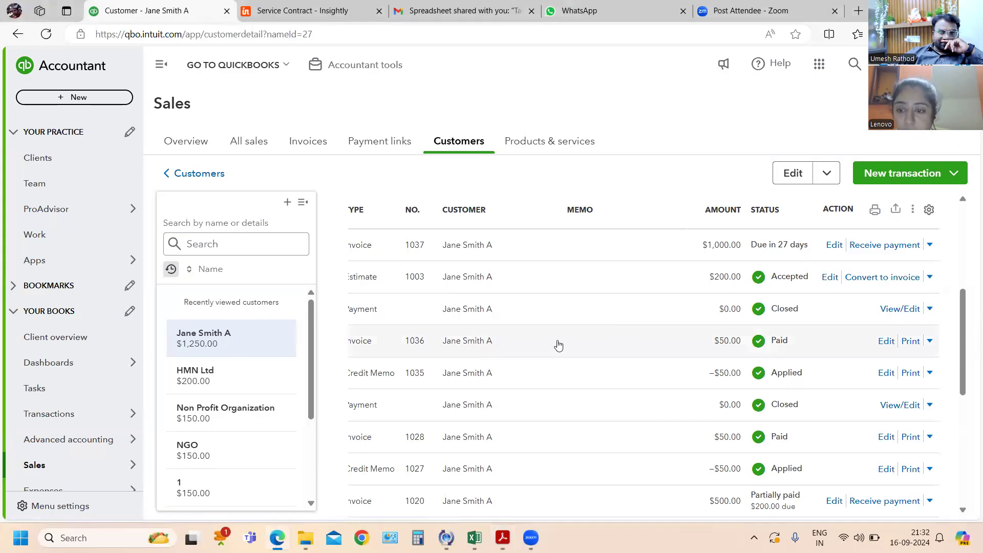
scroll(557, 346, "down", 1)
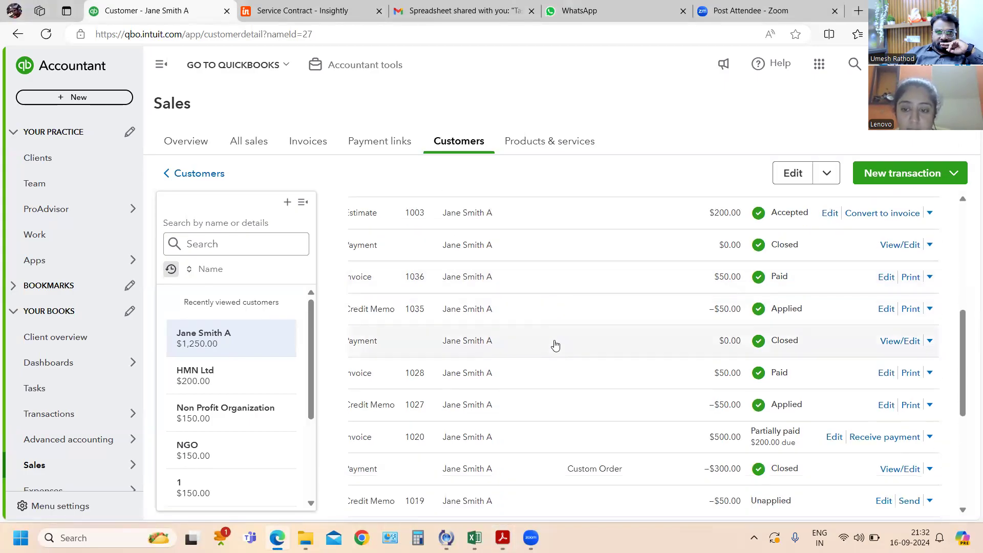
scroll(555, 346, "up", 2)
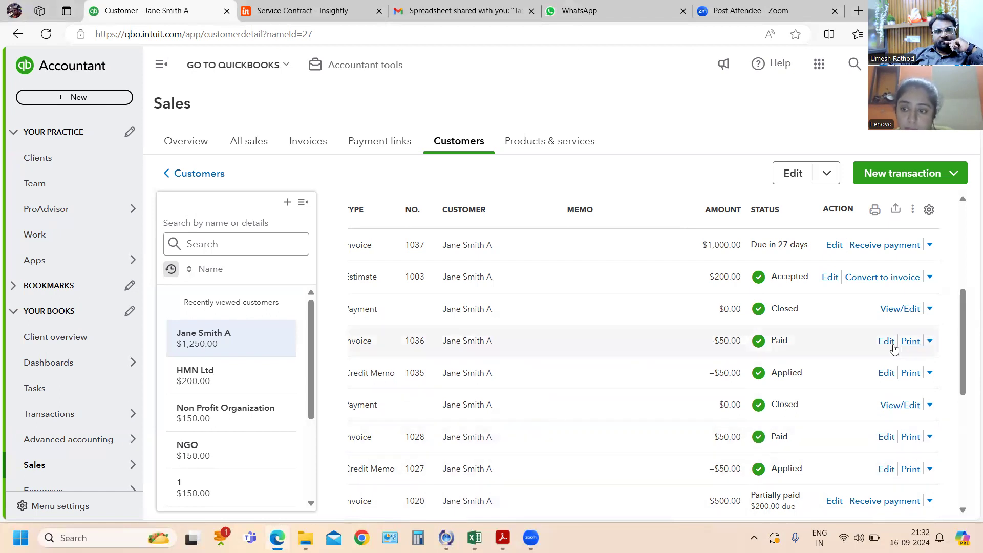
left_click(619, 345)
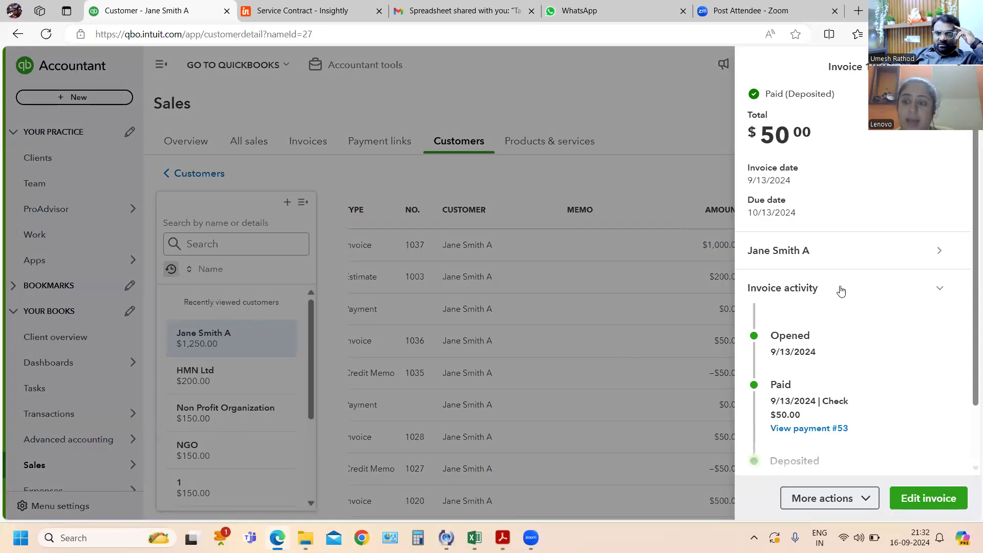
scroll(842, 372, "down", 1)
scroll(845, 363, "up", 1)
scroll(846, 356, "down", 1)
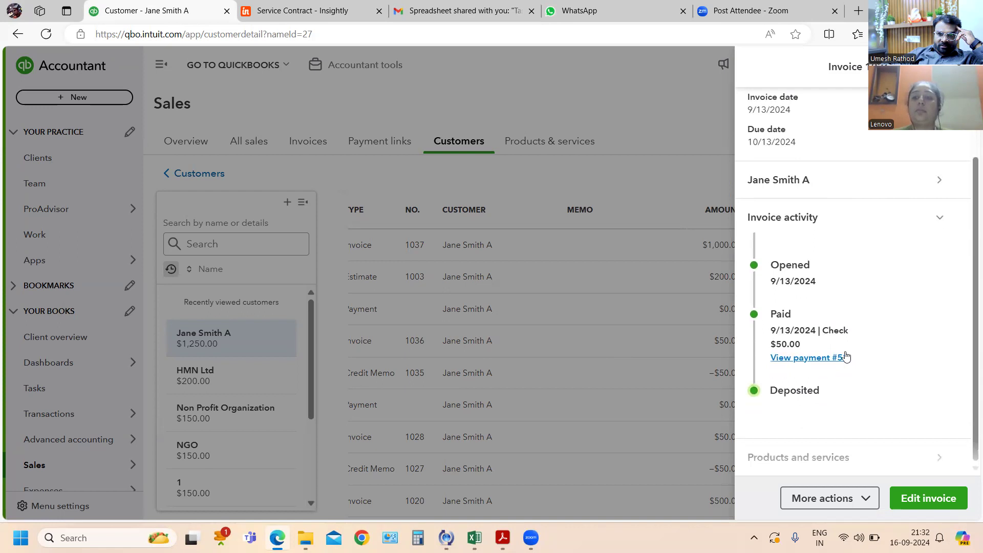
scroll(846, 356, "up", 1)
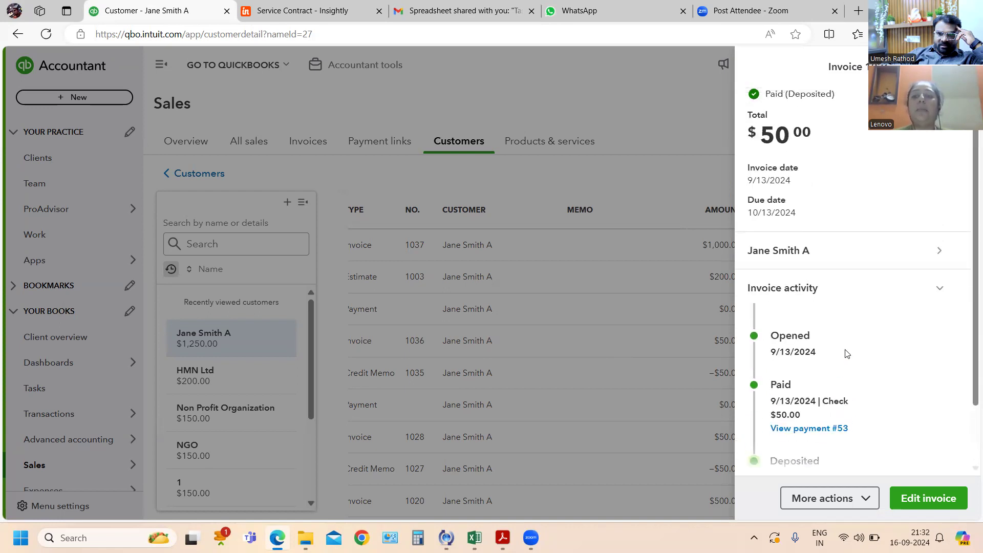
scroll(847, 353, "down", 1)
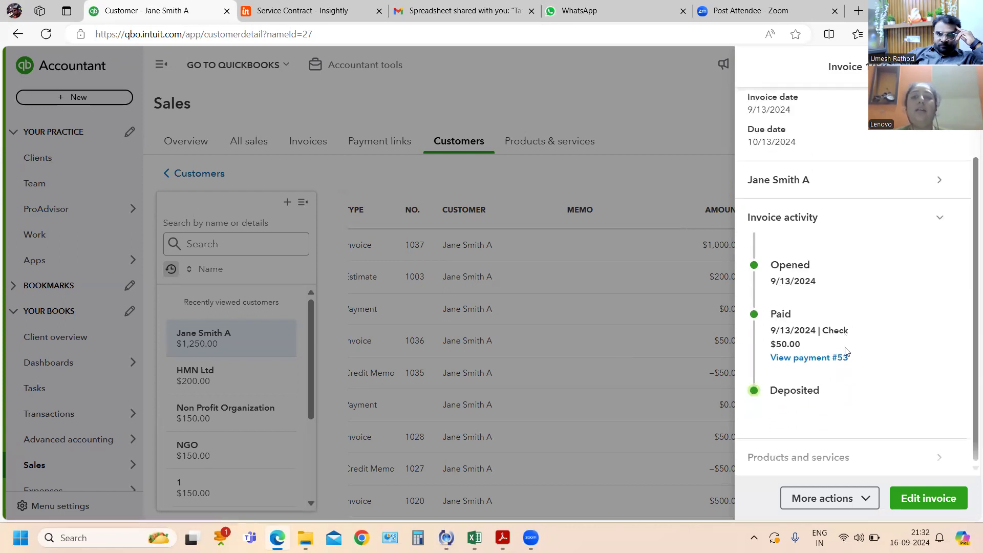
- Check the loyalty program and customer survey exercises in the Acrobat questions PDF and return to the open invoice in QuickBooks Online
key("alt+Tab")
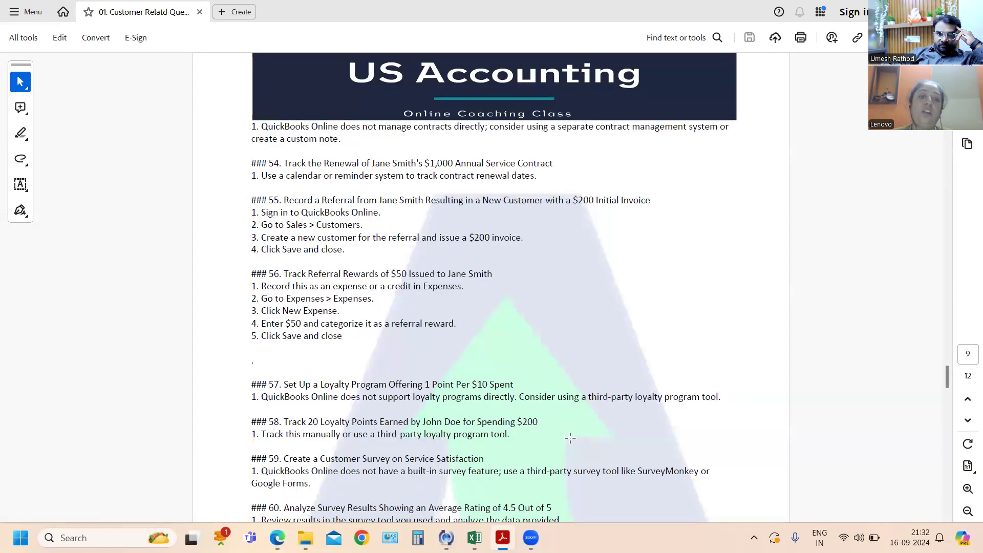
scroll(570, 438, "down", 1)
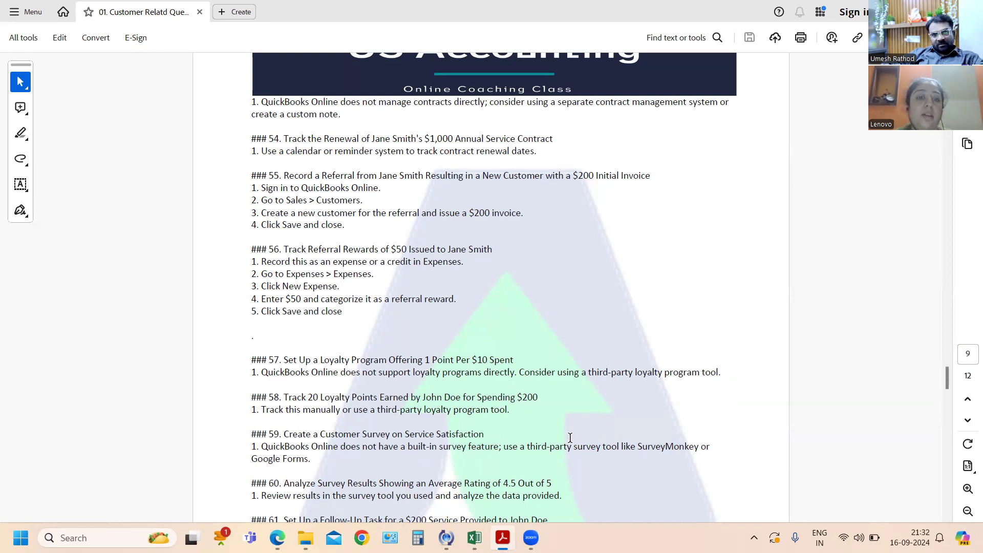
key("alt+Tab")
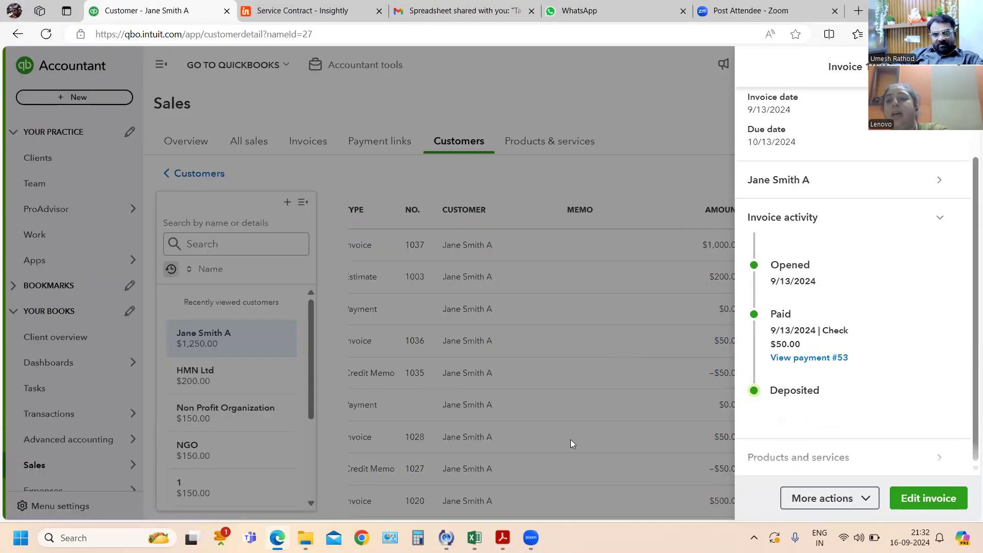
- Switch to the questions PDF in Acrobat and read the exercises on survey results, follow-up tasks, customer profiles and segmenting customers over $1,000
key("alt+Tab")
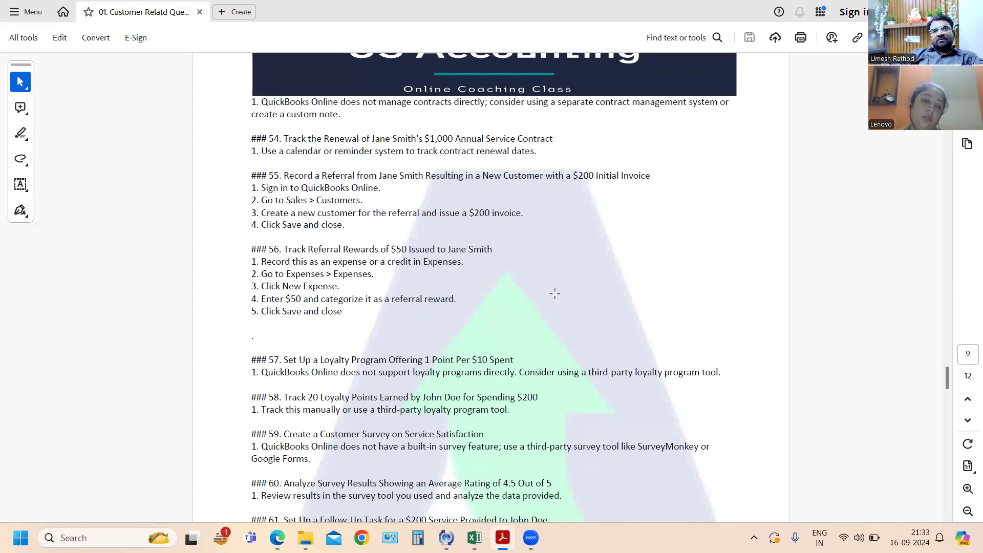
scroll(554, 290, "down", 2)
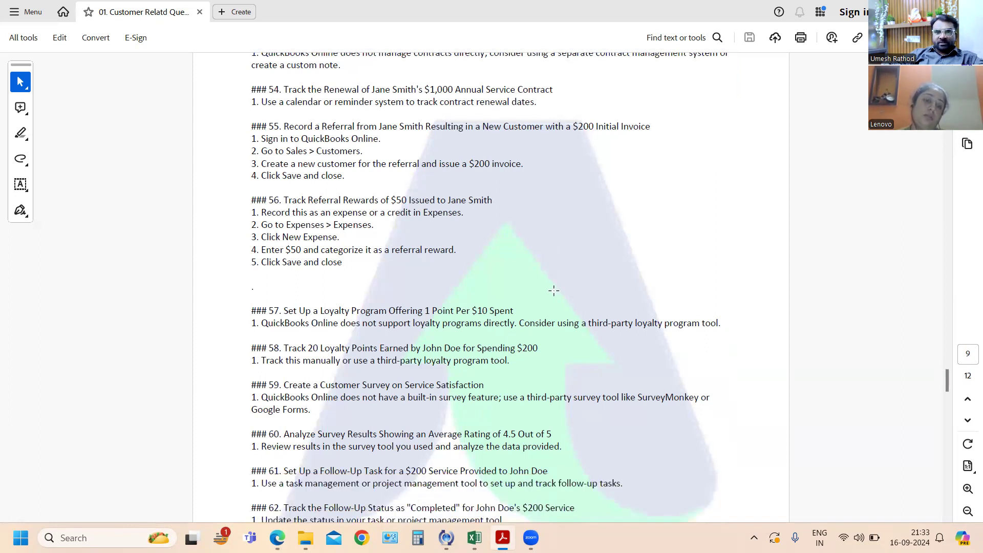
scroll(554, 291, "down", 4)
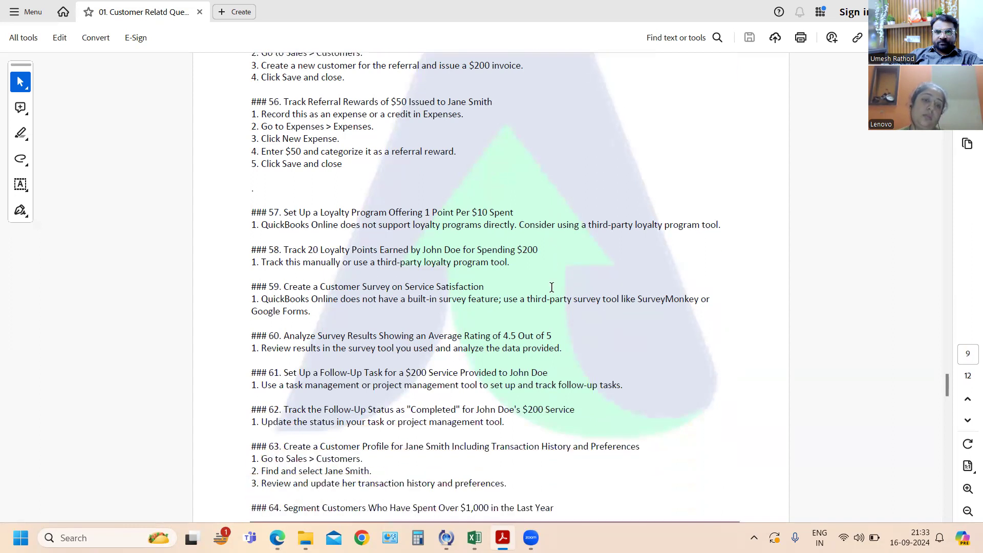
scroll(525, 281, "down", 1)
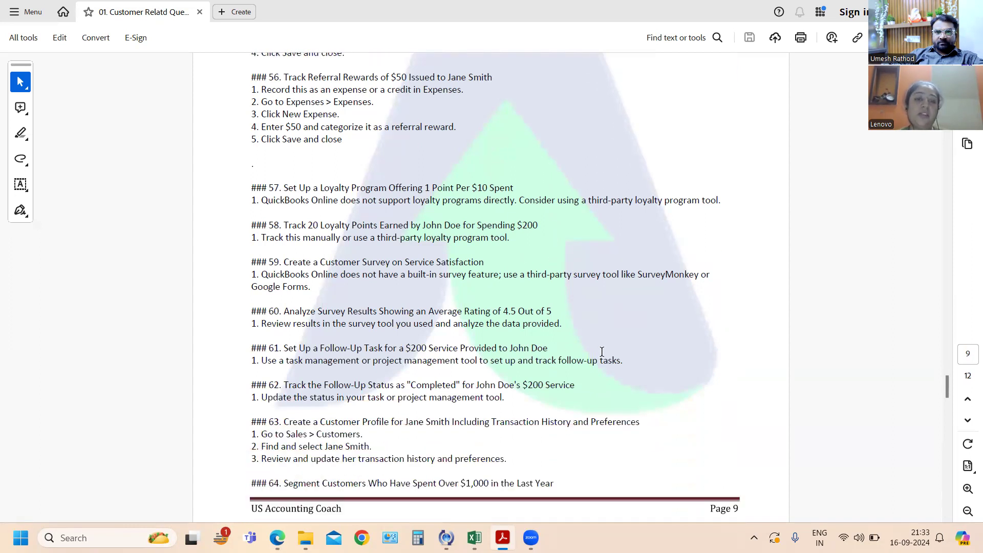
scroll(642, 342, "down", 1)
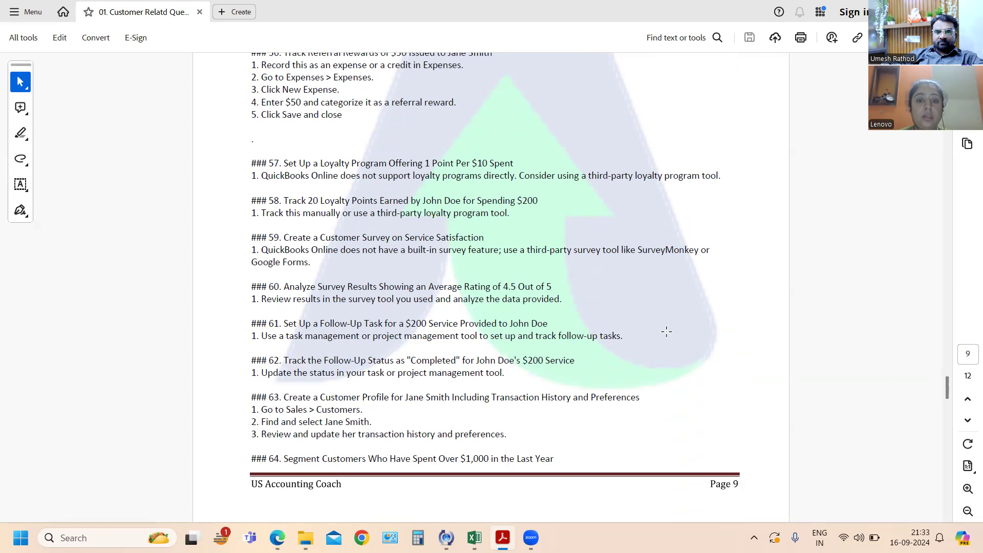
scroll(665, 318, "down", 2)
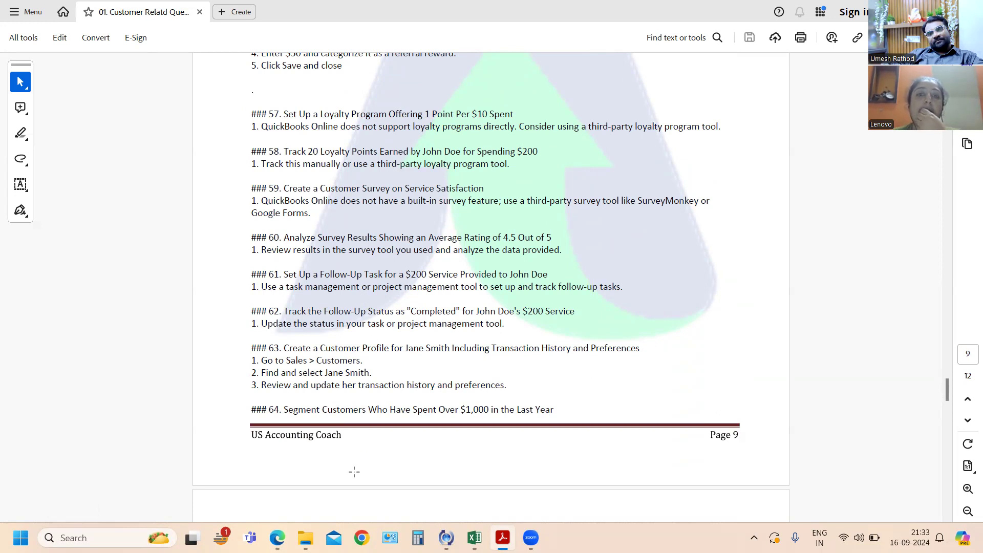
scroll(443, 366, "down", 1)
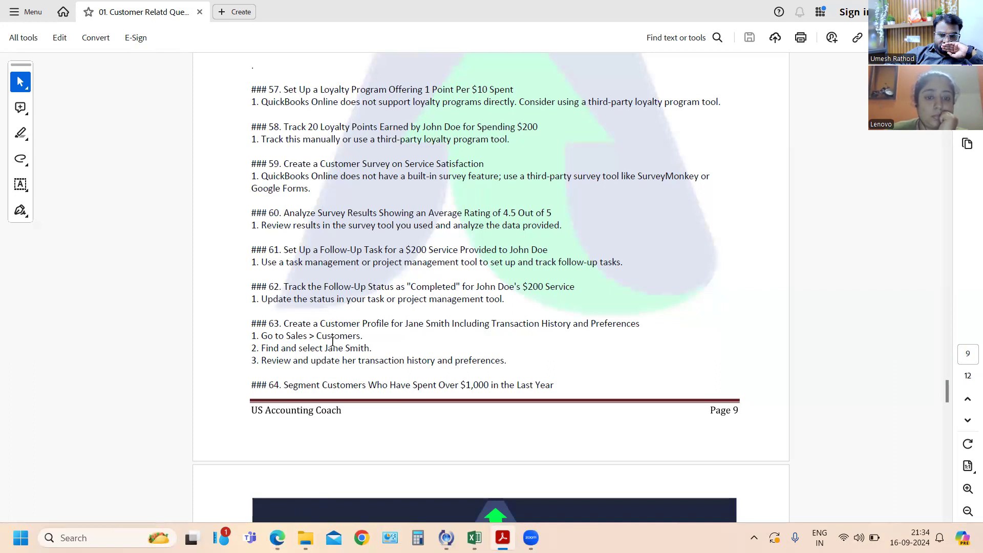
scroll(333, 342, "down", 4)
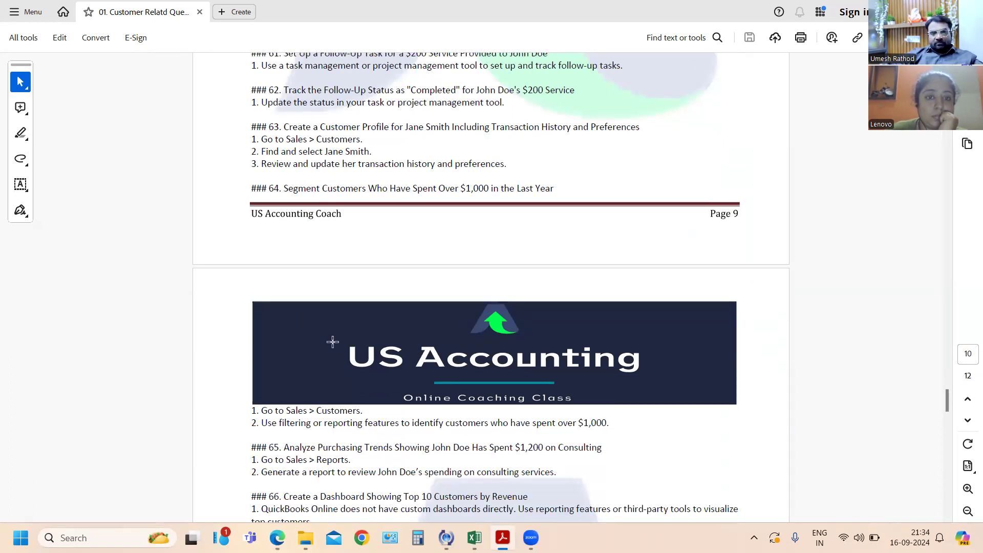
scroll(333, 342, "up", 1)
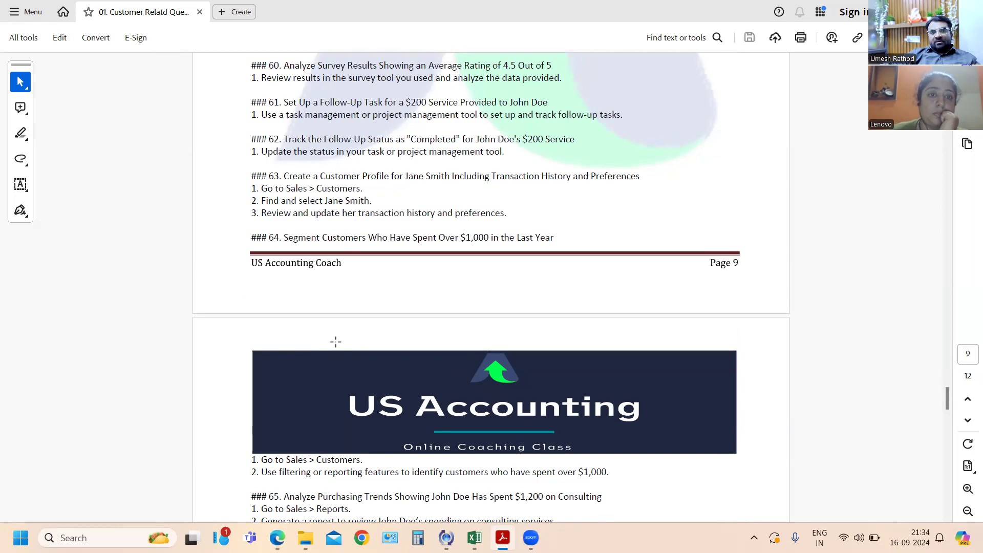
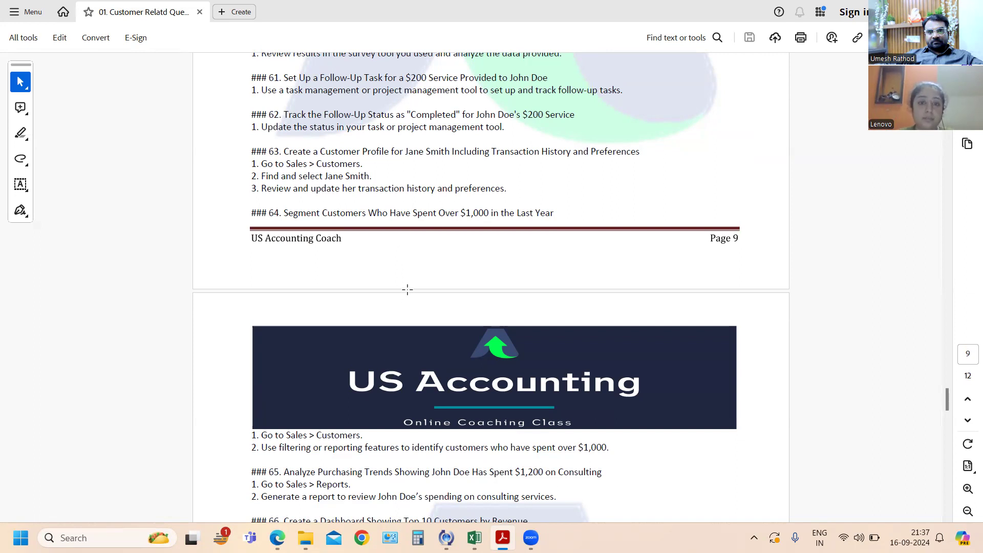
- Read on through the PDF exercises on customer segmentation, purchasing trends, top-customer dashboards, custom invoice reports and customer data export and import
scroll(407, 290, "down", 1)
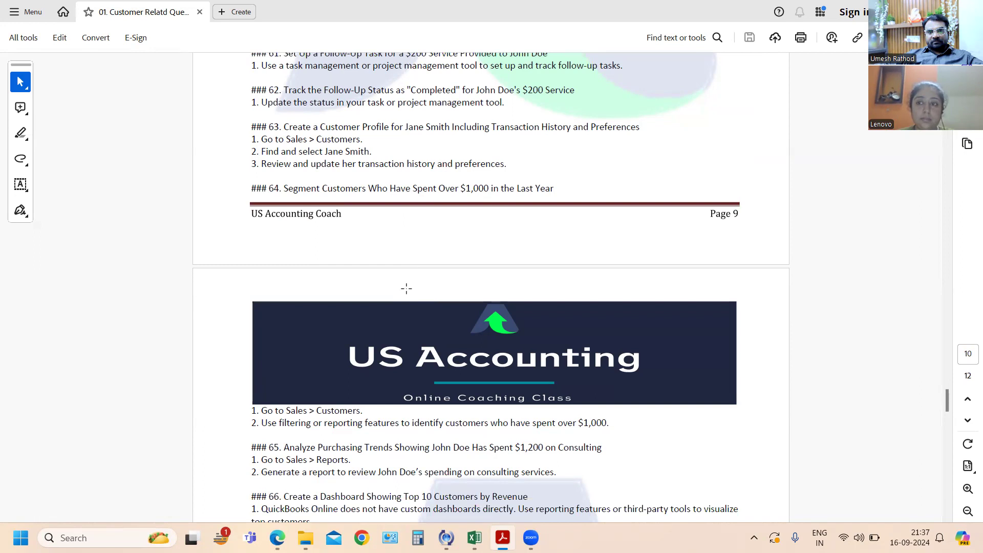
scroll(407, 290, "down", 4)
scroll(406, 289, "down", 3)
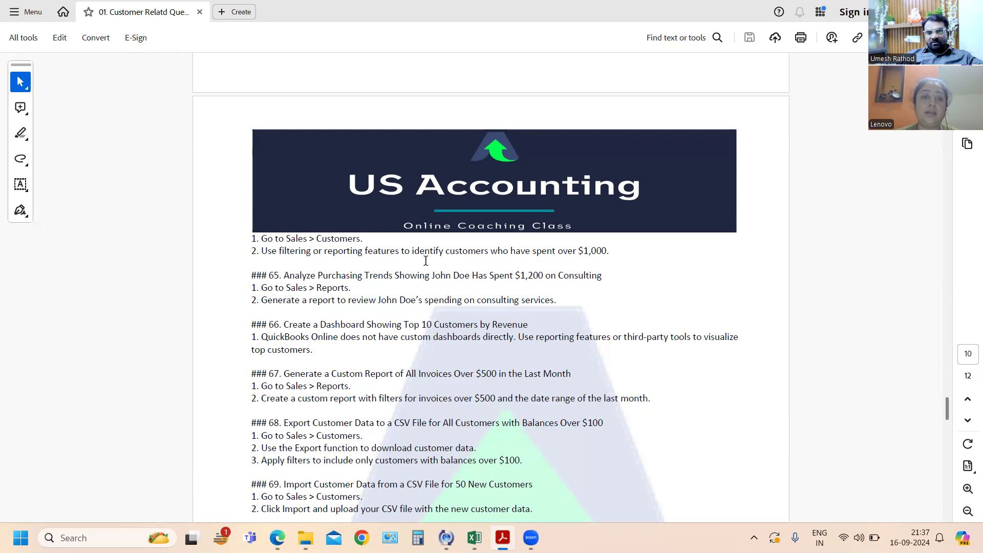
scroll(425, 261, "up", 2)
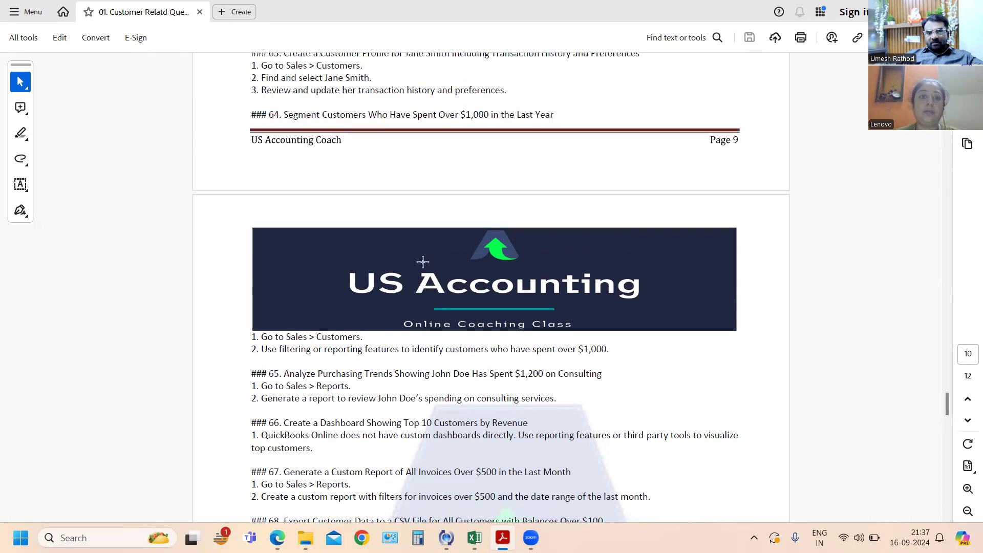
scroll(444, 228, "up", 2)
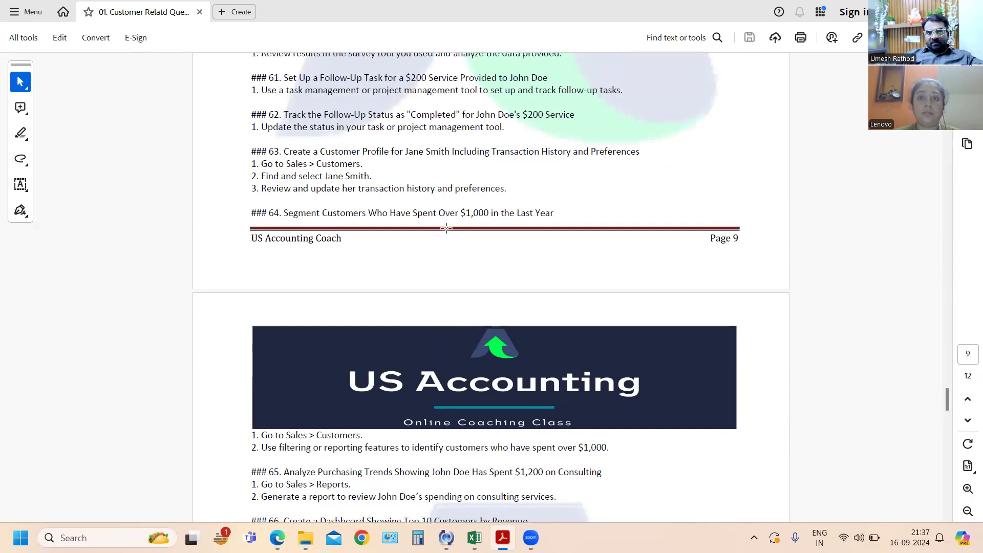
scroll(446, 228, "up", 2)
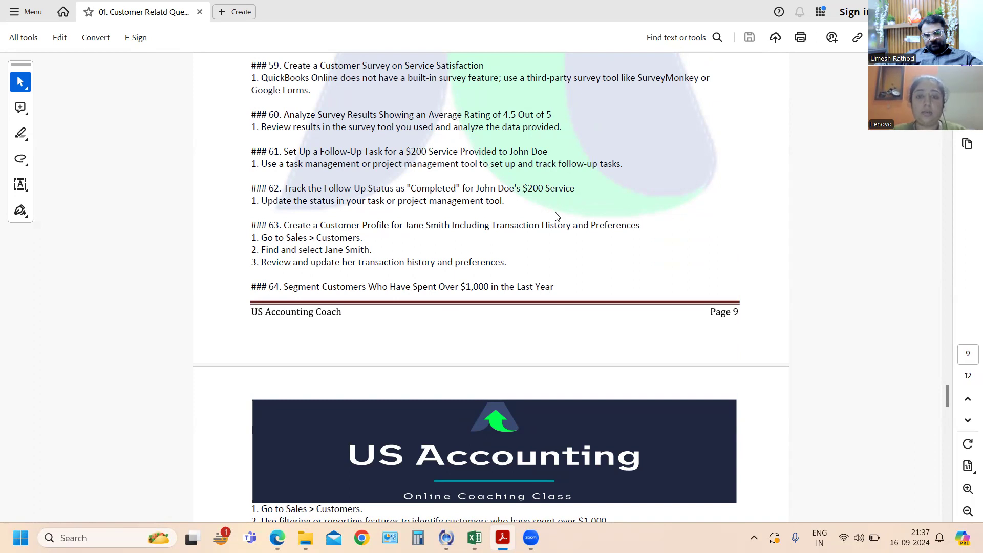
key("alt+Tab")
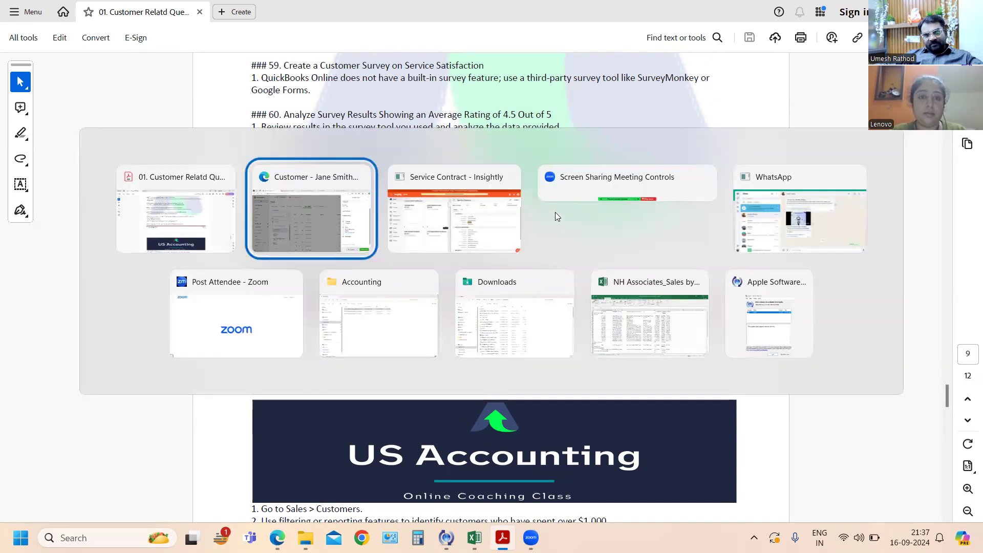
key("alt+shift+Tab")
key("alt+Tab")
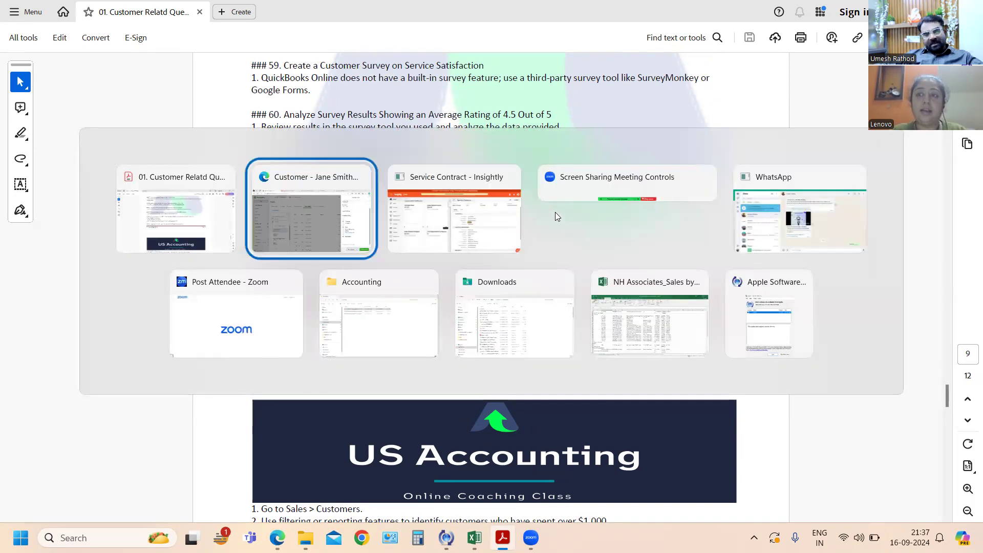
key("alt+shift+Tab")
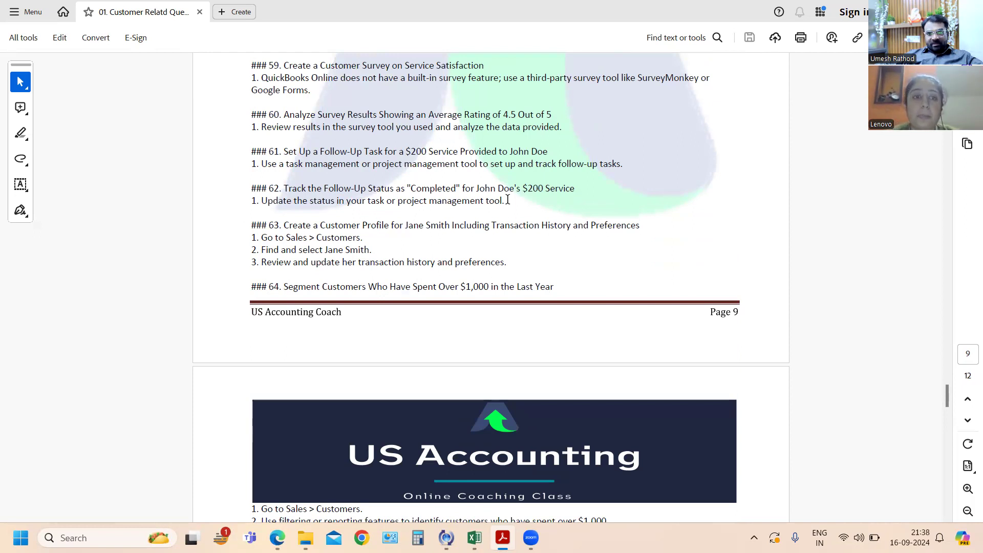
scroll(500, 199, "down", 5)
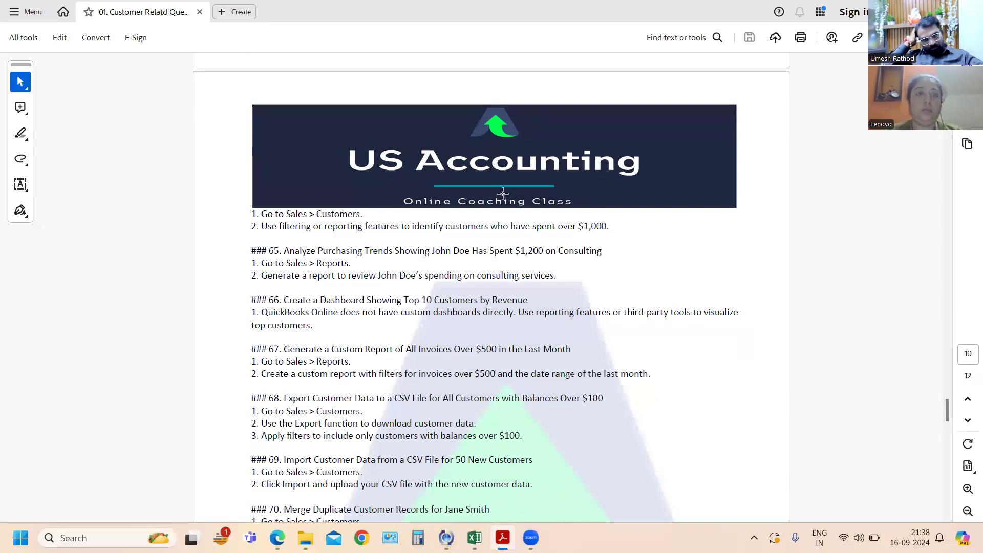
- Switch to QuickBooks Online, close the open invoice details and go to the Reports page
key("alt+Tab")
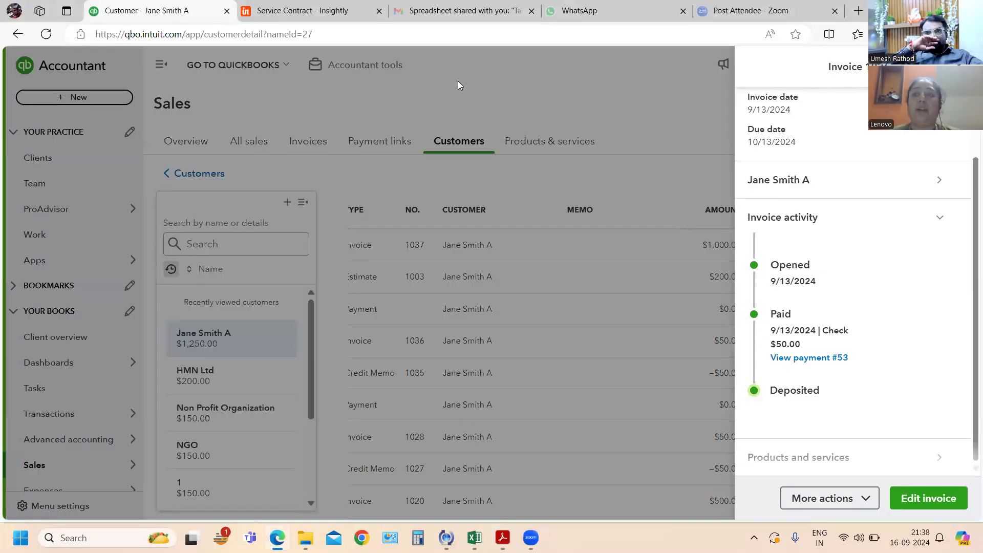
left_click(680, 108)
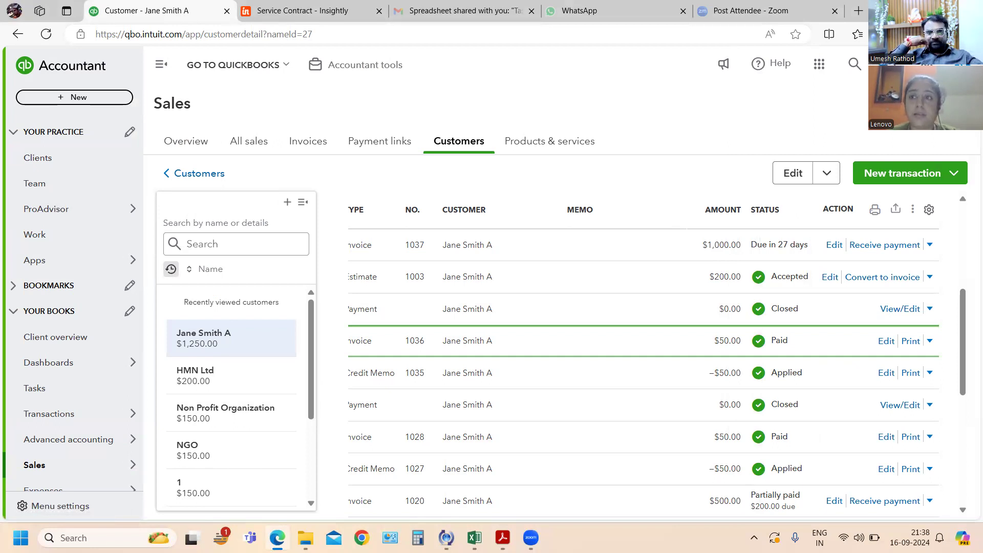
scroll(97, 313, "down", 3)
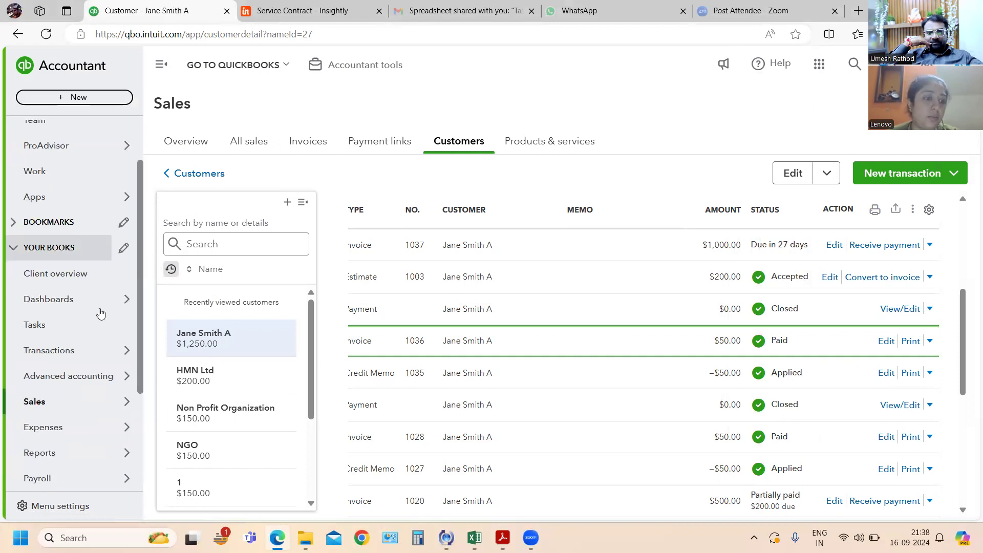
mouse_move(81, 386)
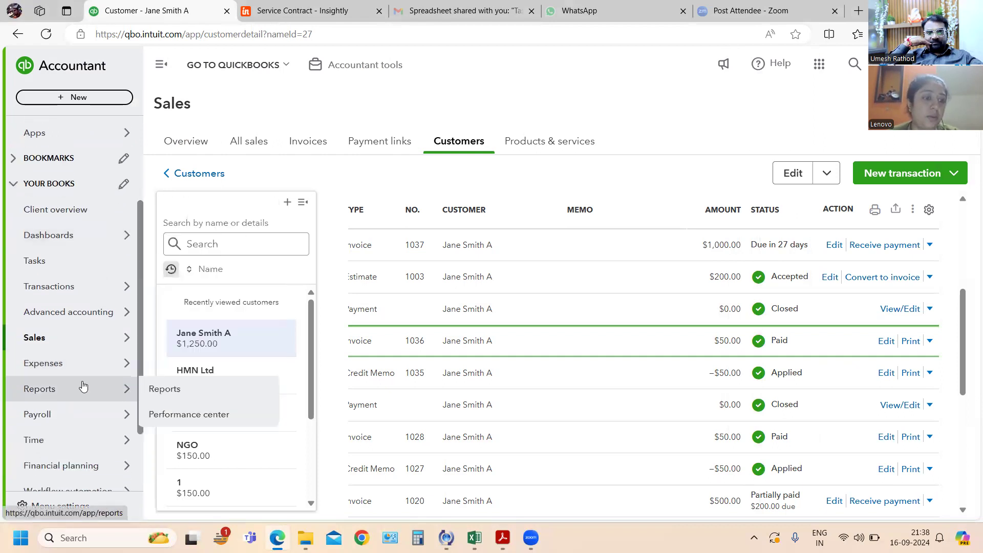
left_click(151, 395)
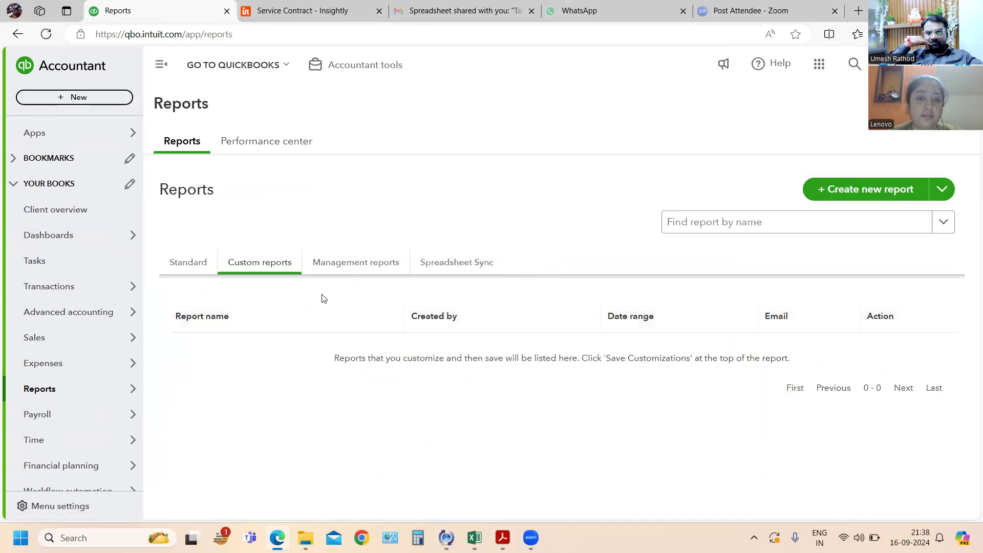
- Look over the management reports, search the reports for "sales" and open Sales by Customer Detail
left_click(379, 264)
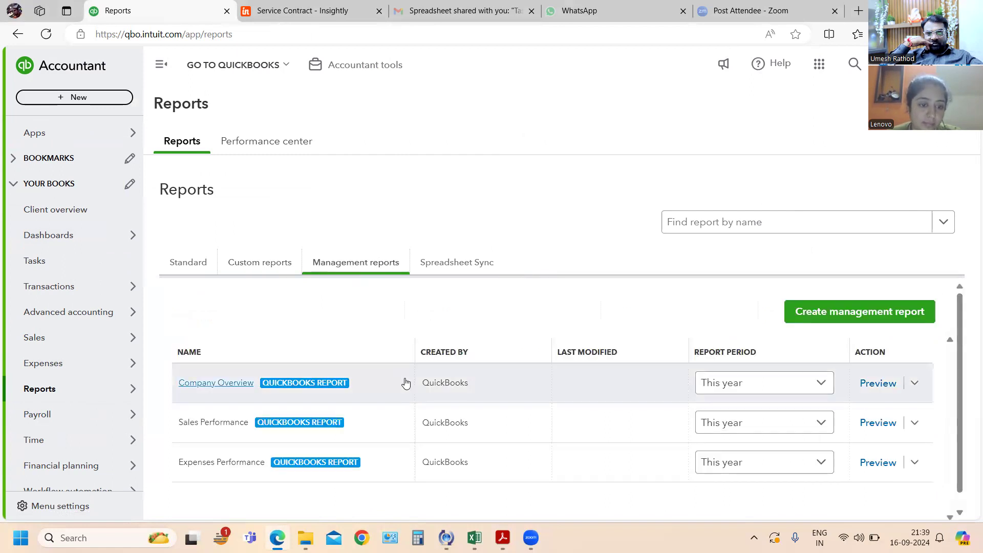
scroll(241, 418, "down", 1)
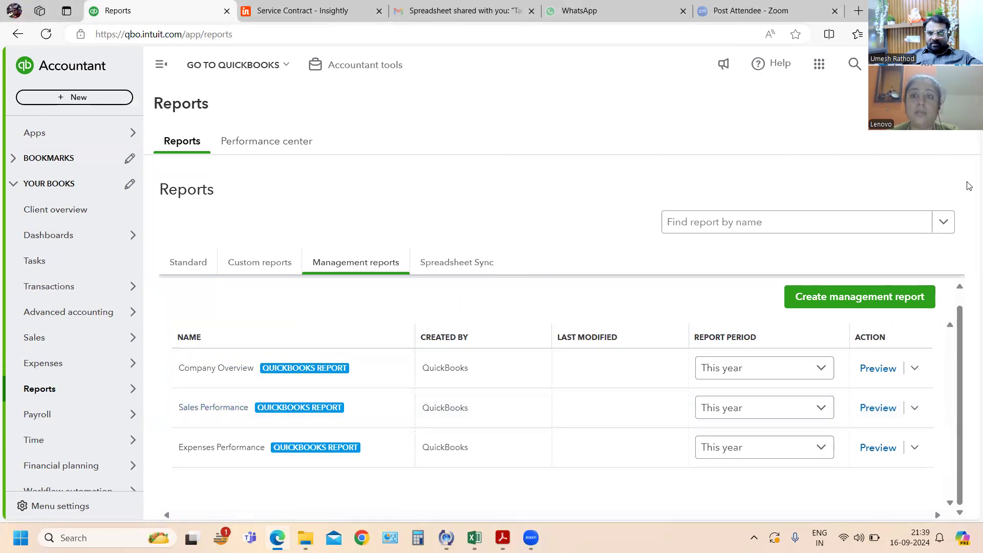
left_click(769, 224)
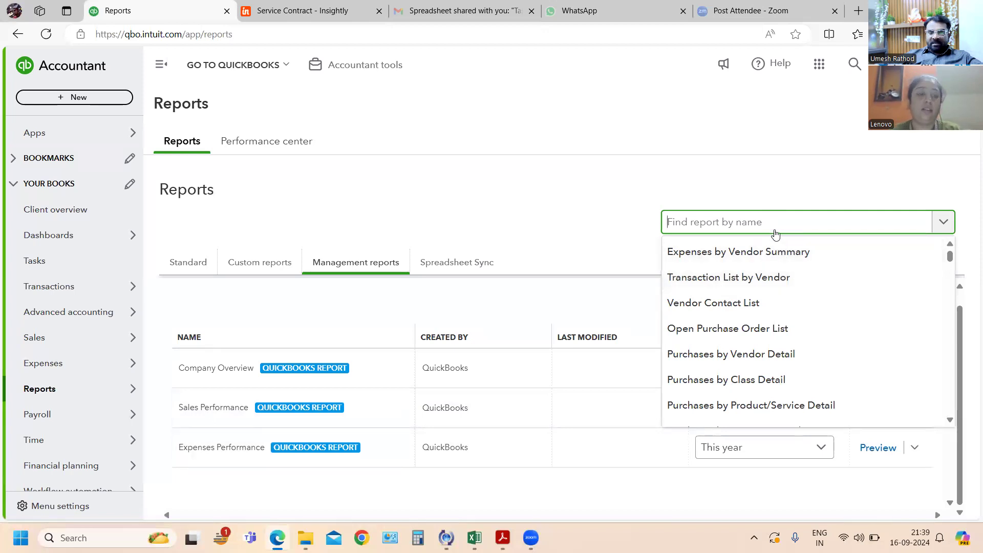
type("salw")
key("BackSpace")
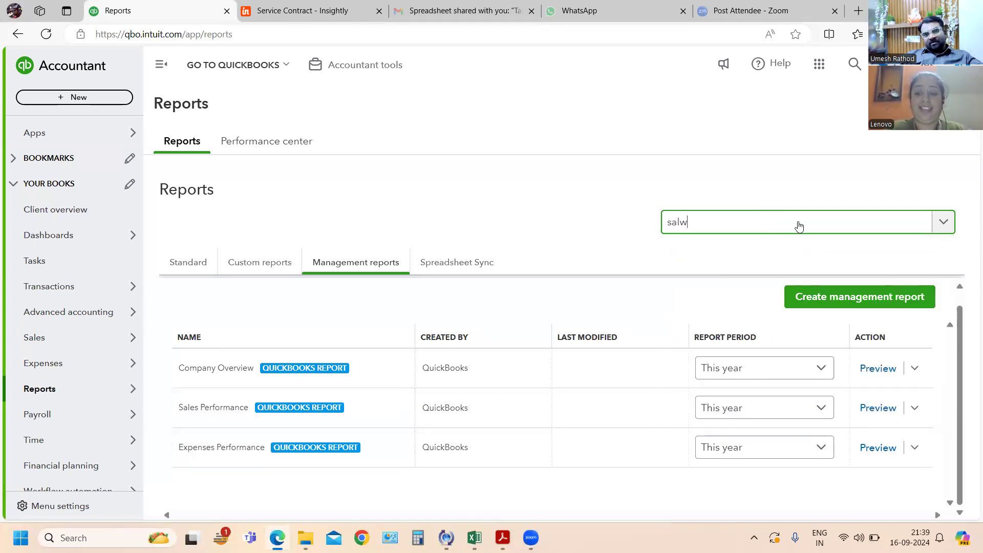
type("es")
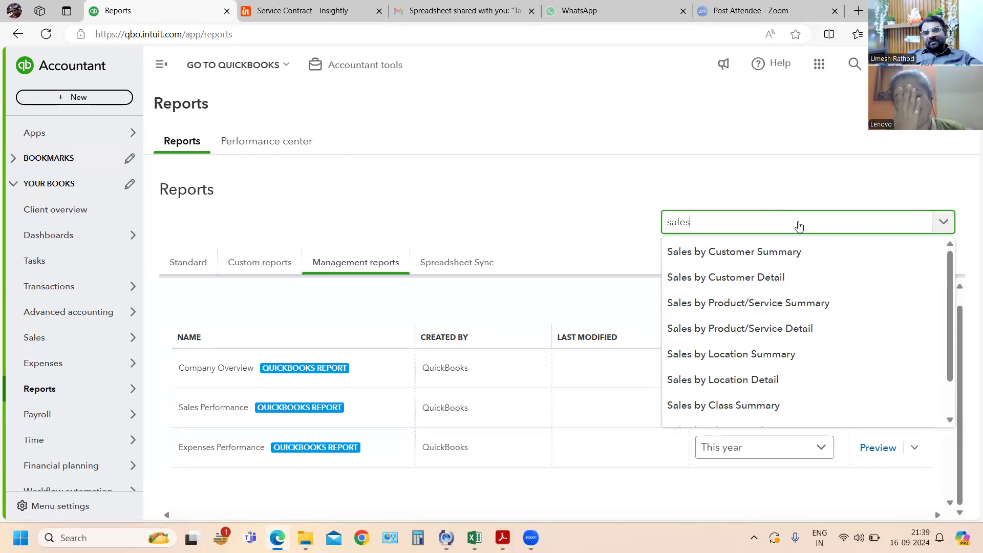
left_click(771, 277)
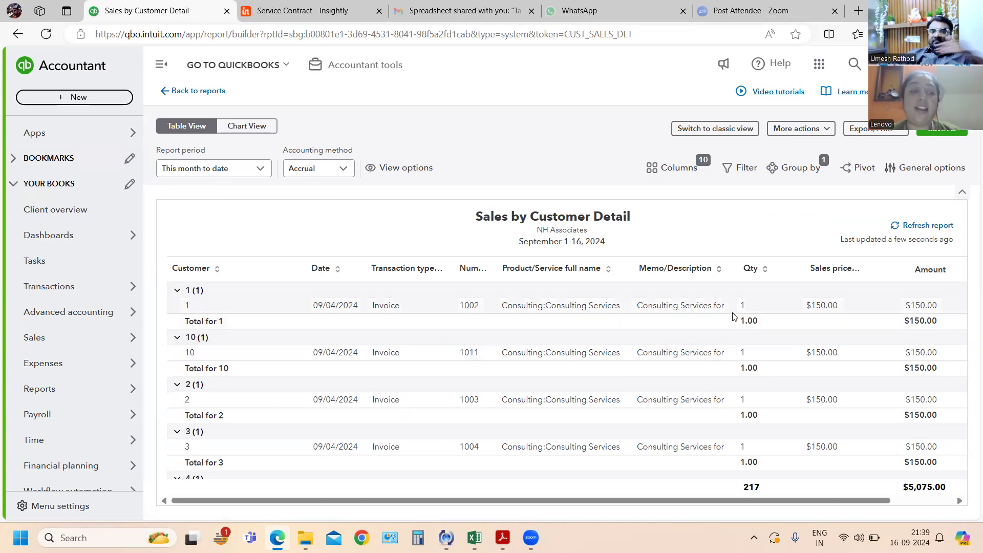
- Check the exercises in the Acrobat PDF, return to the QuickBooks Online report list and open Sales by Customer Summary
key("alt+Tab")
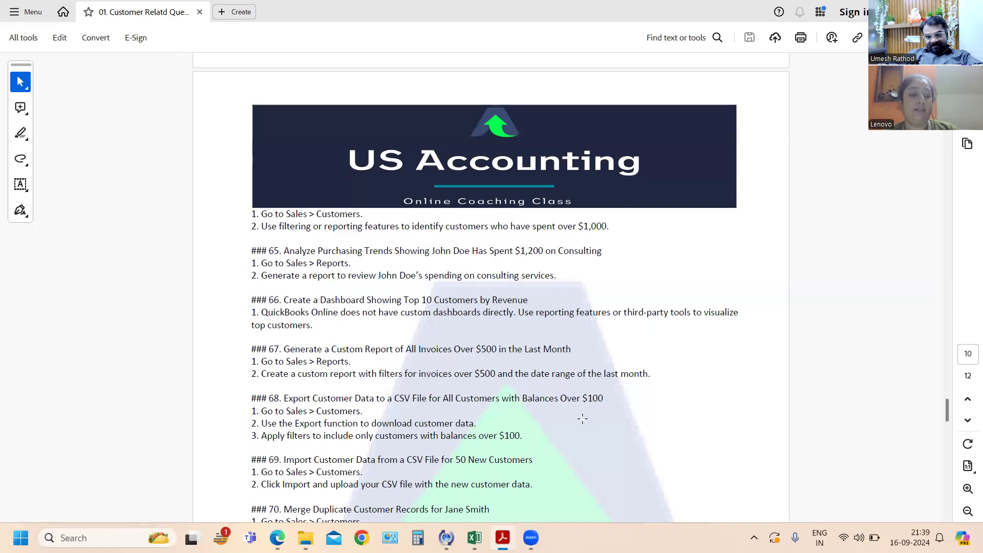
key("alt+Tab")
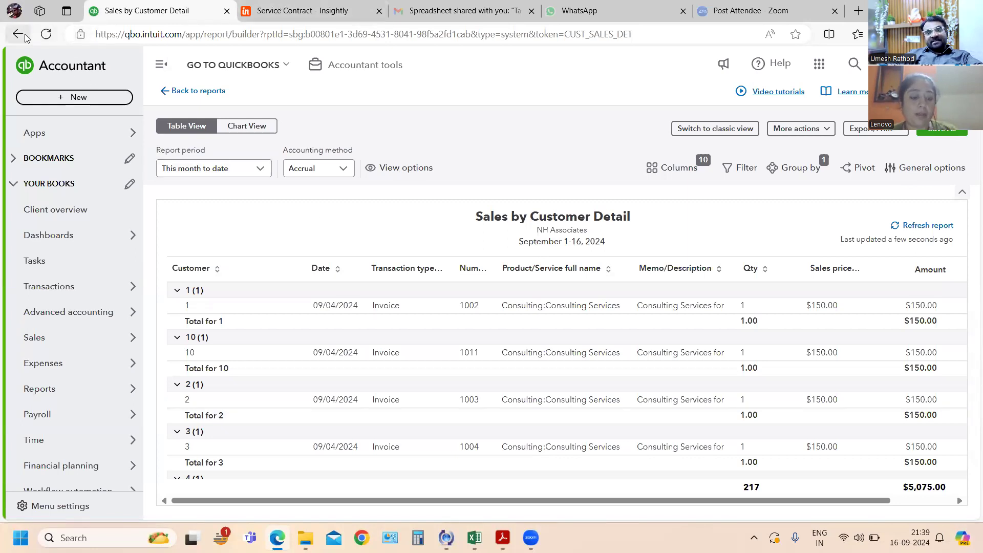
key("alt+Tab")
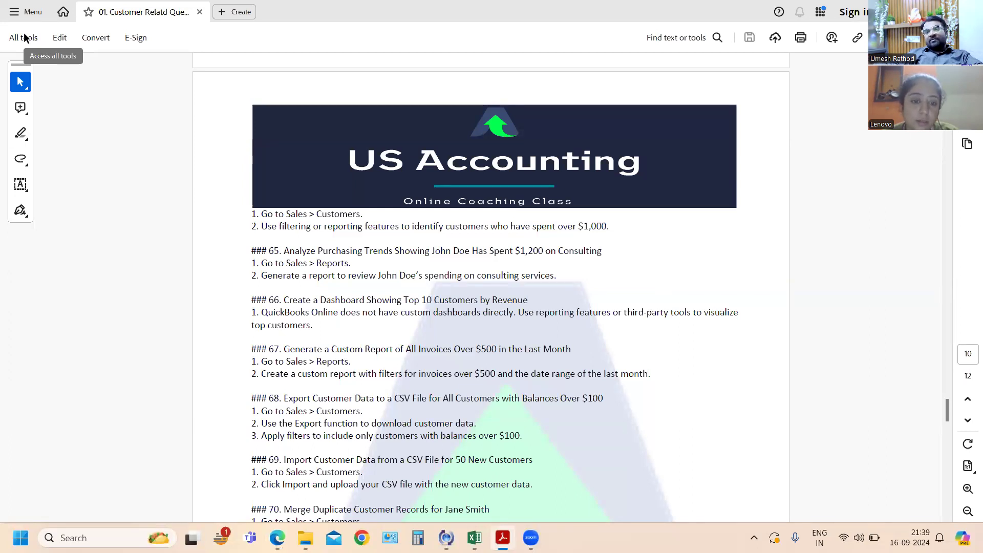
key("alt+Tab")
left_click(18, 34)
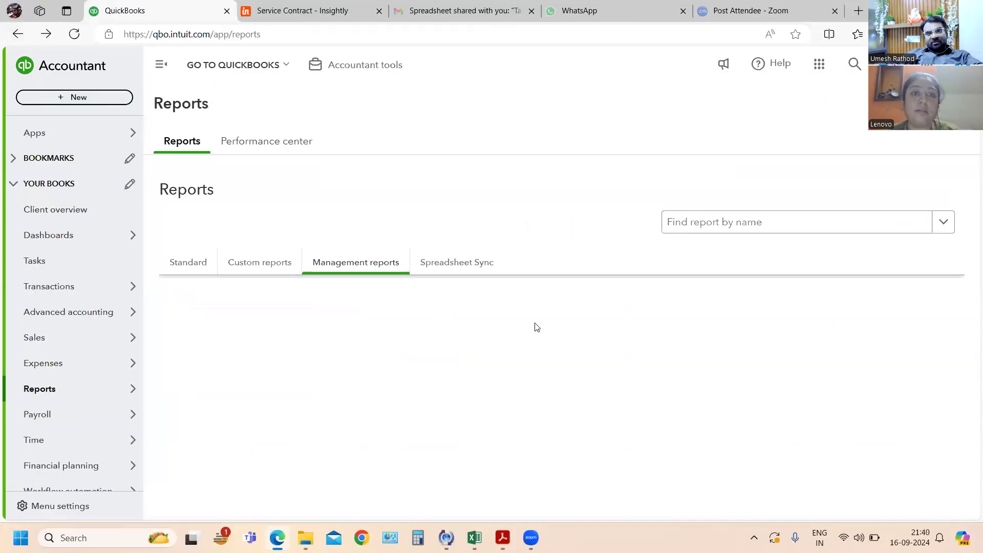
left_click(792, 226)
type("sales")
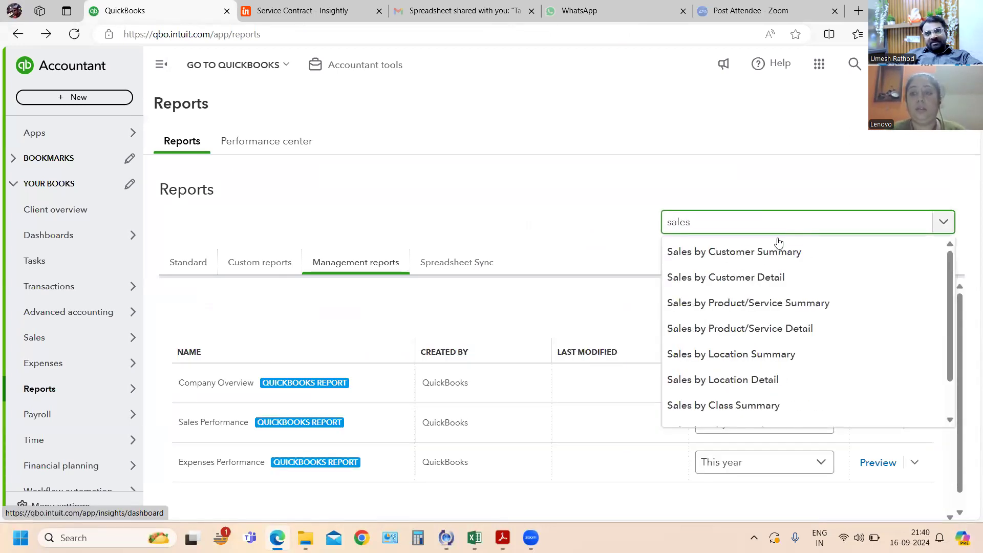
left_click(776, 252)
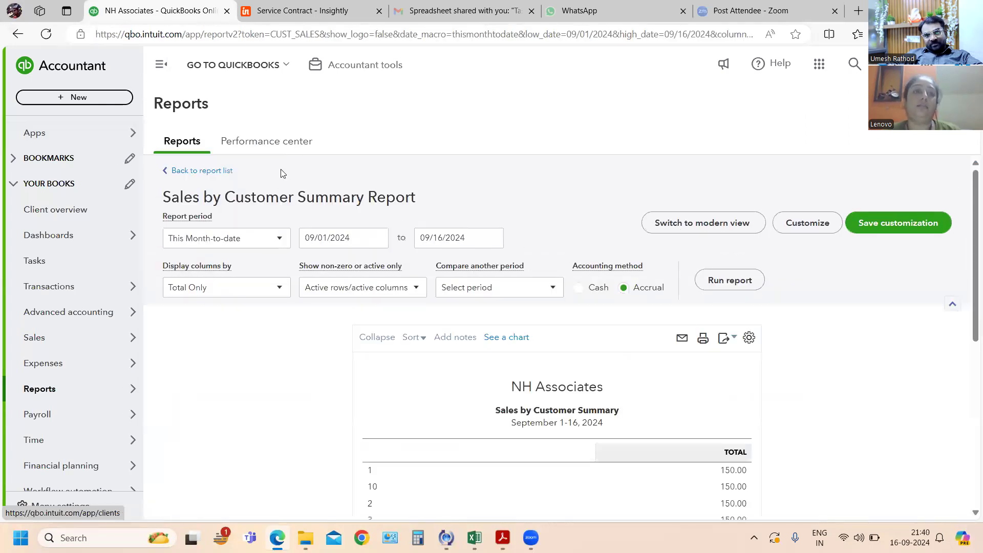
- Return to the report list, find the Accounts receivable aging summary with the search "account" and review all customer balances
left_click(168, 174)
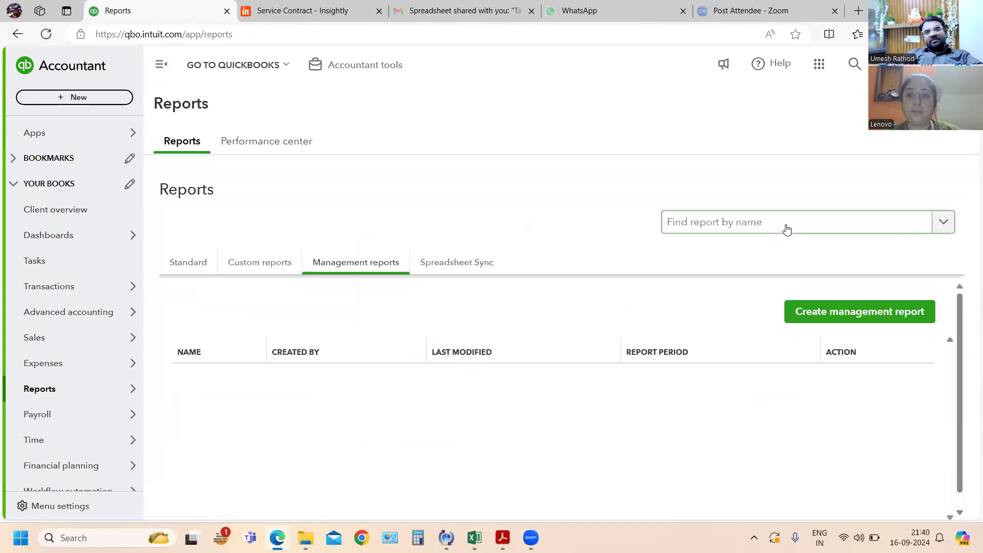
left_click(787, 228)
type("account")
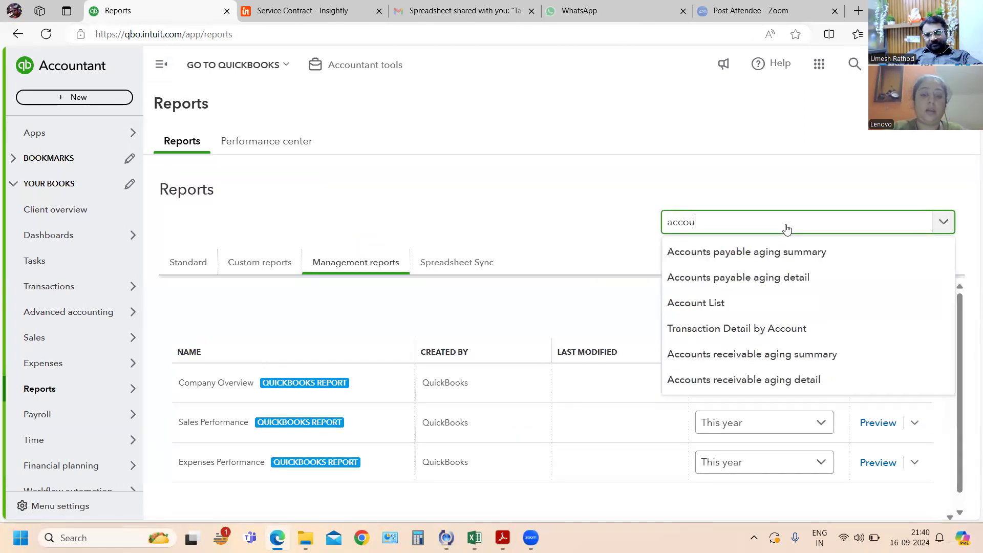
left_click(761, 355)
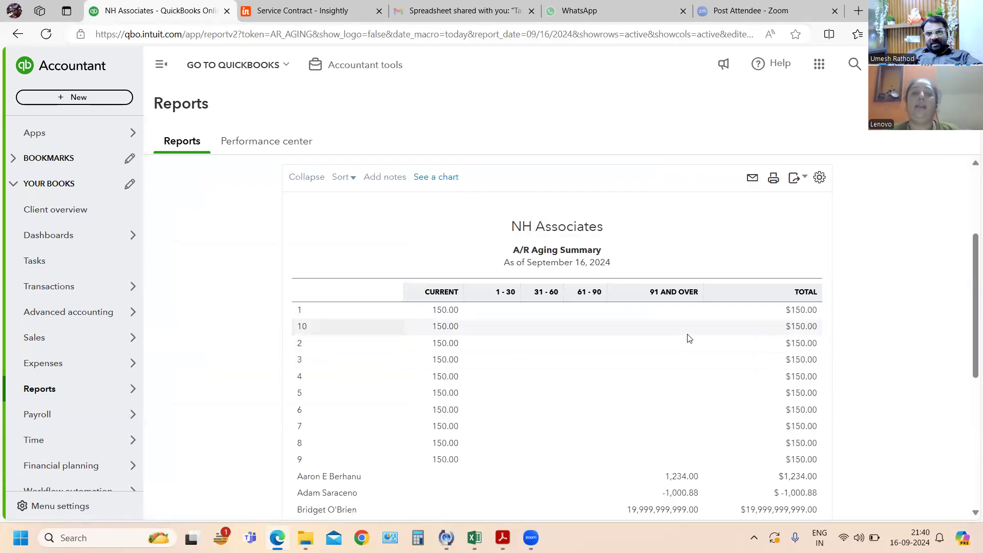
scroll(689, 336, "down", 1)
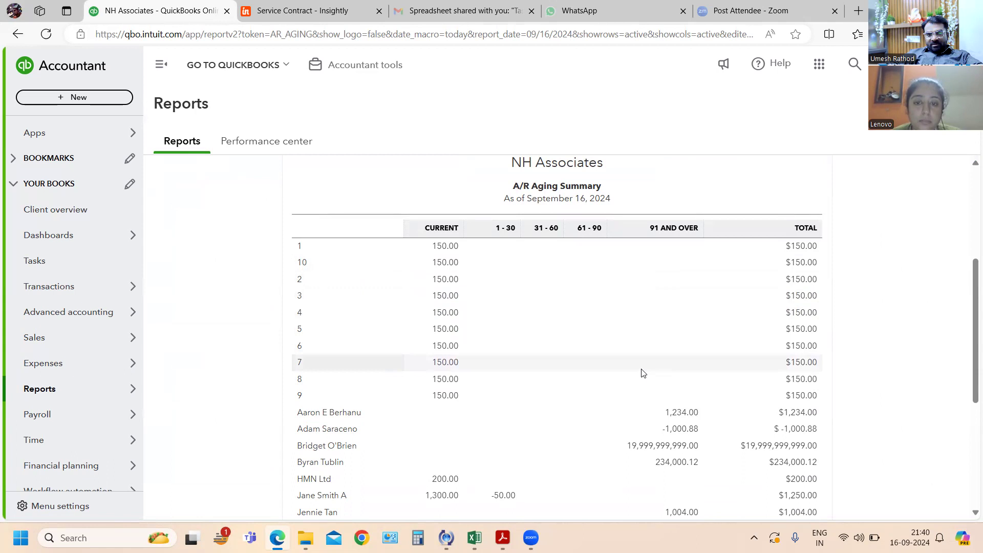
scroll(641, 373, "down", 2)
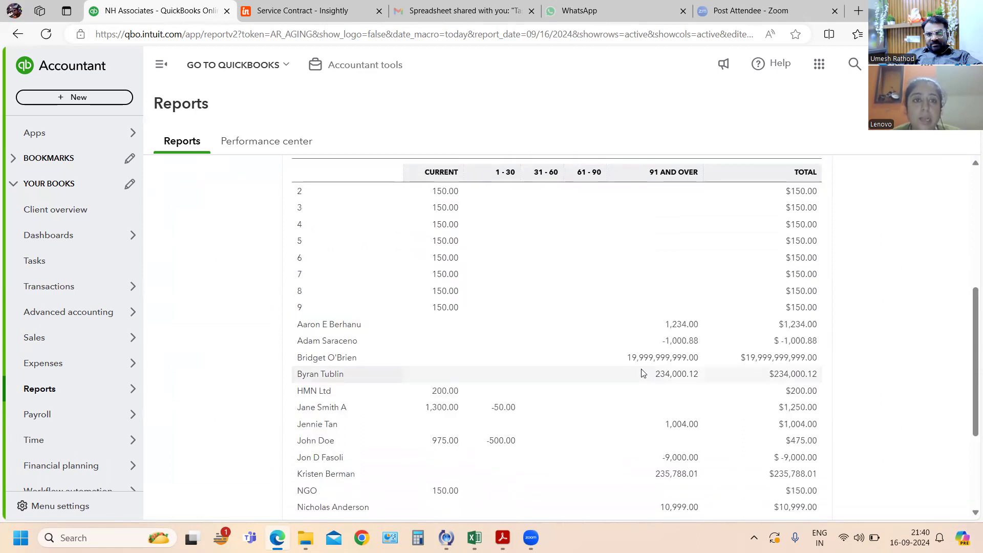
scroll(644, 373, "down", 2)
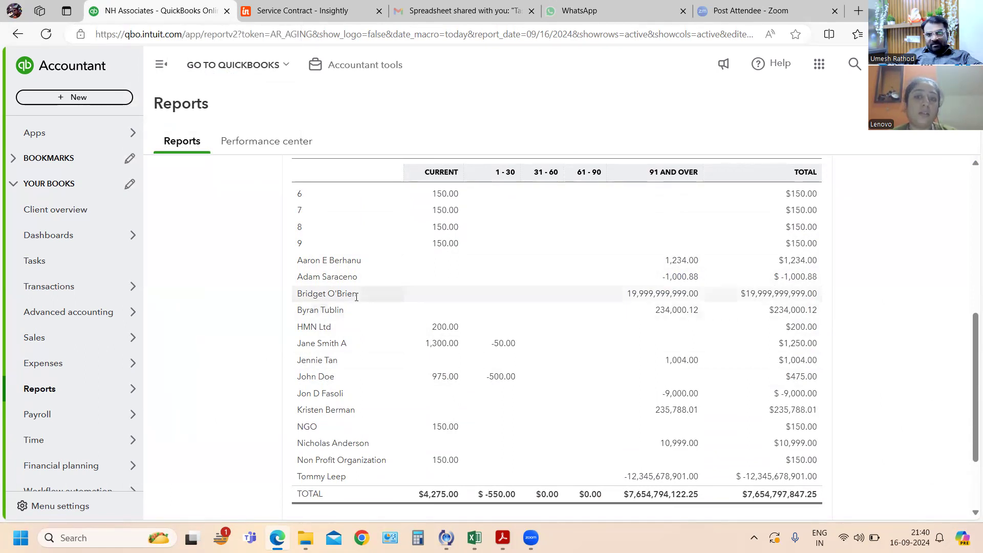
- Open the invoice behind the 19,999,999,999.00 overdue balance, set its Services line amount to 100, and save and close it
left_click(657, 299)
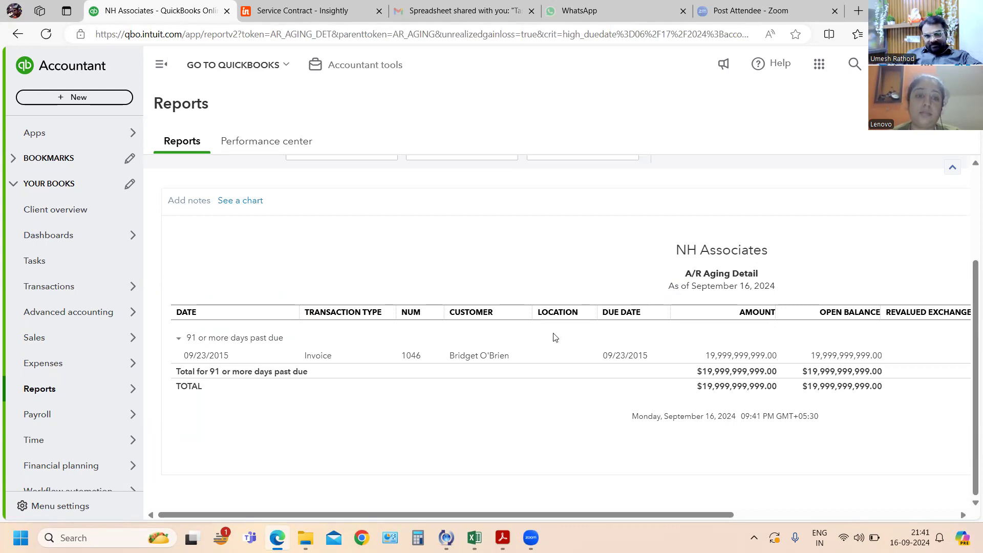
left_click(318, 355)
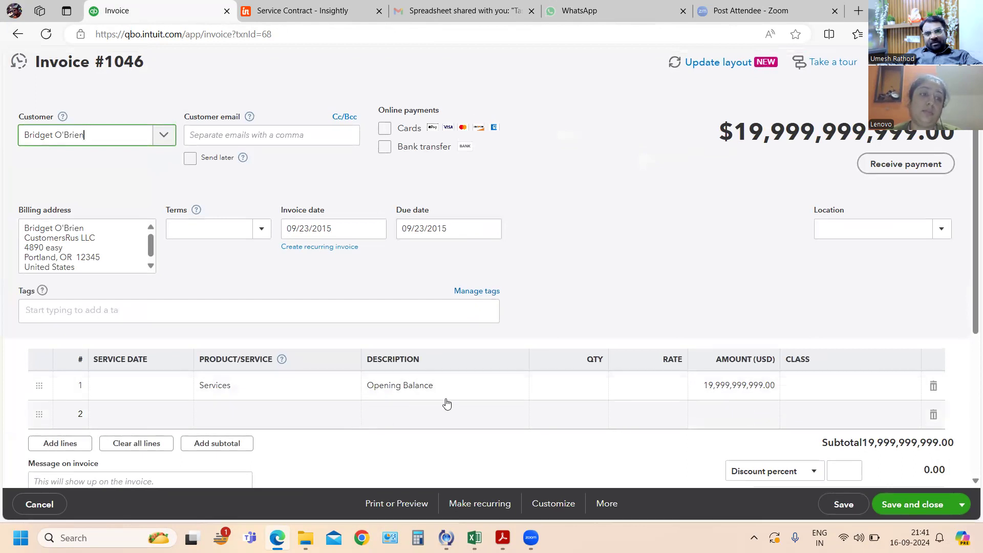
left_click(710, 392)
type("100")
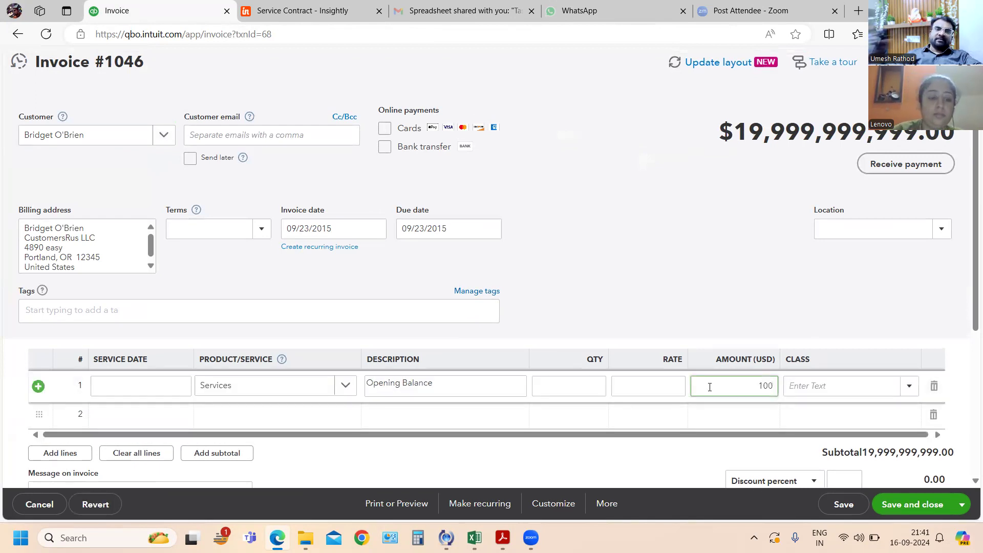
key("Tab")
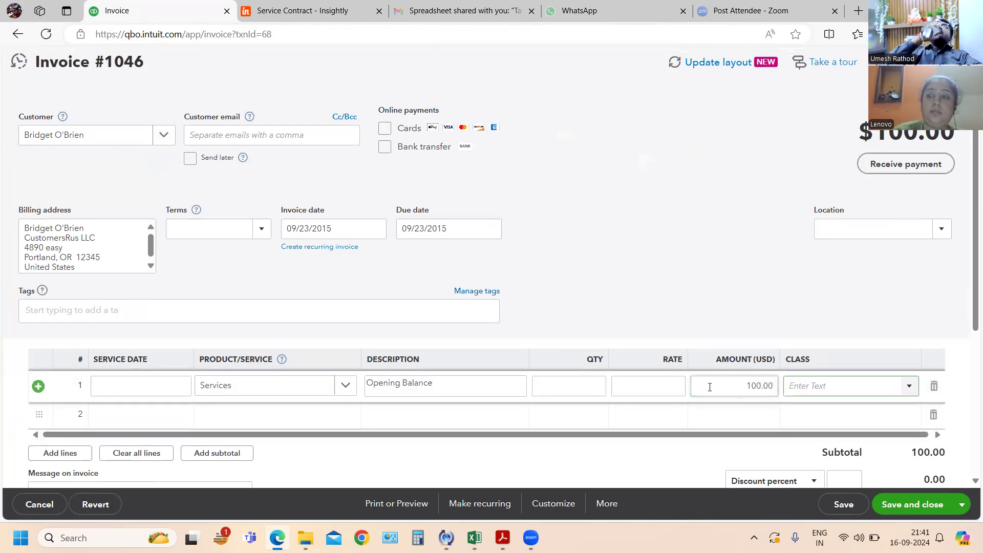
scroll(845, 461, "down", 5)
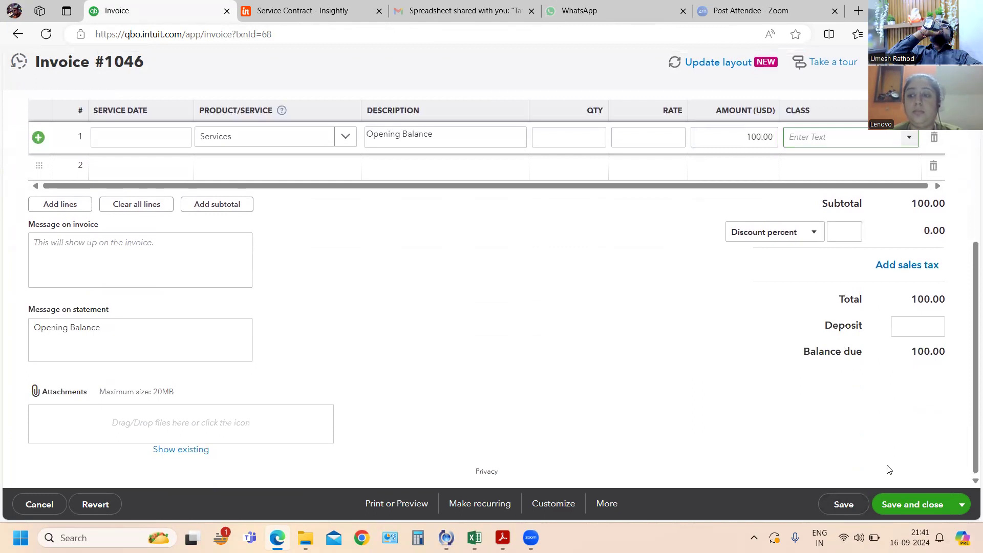
left_click(904, 504)
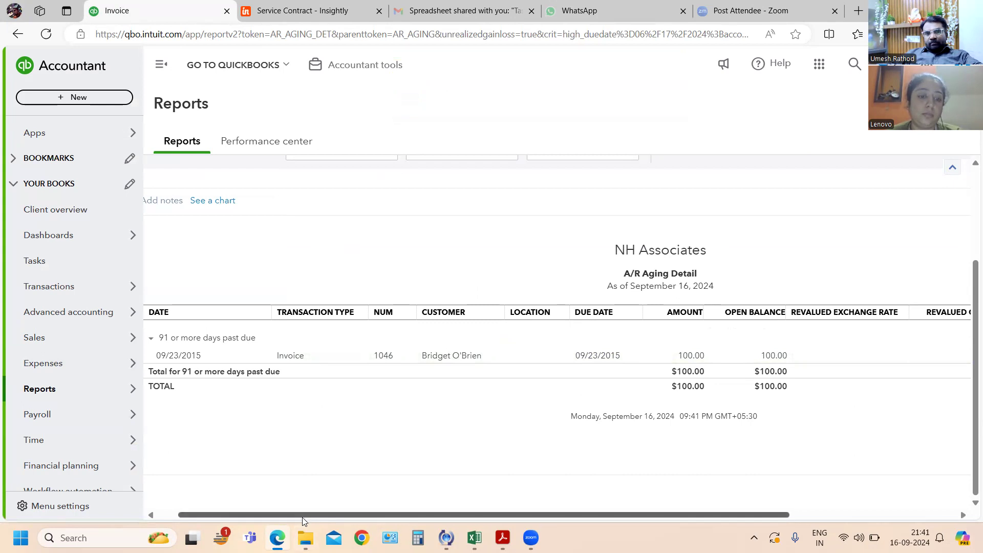
- Return from the A/R Aging Detail to the A/R Aging Summary and review the customer balances
left_click_drag(303, 516, 179, 492)
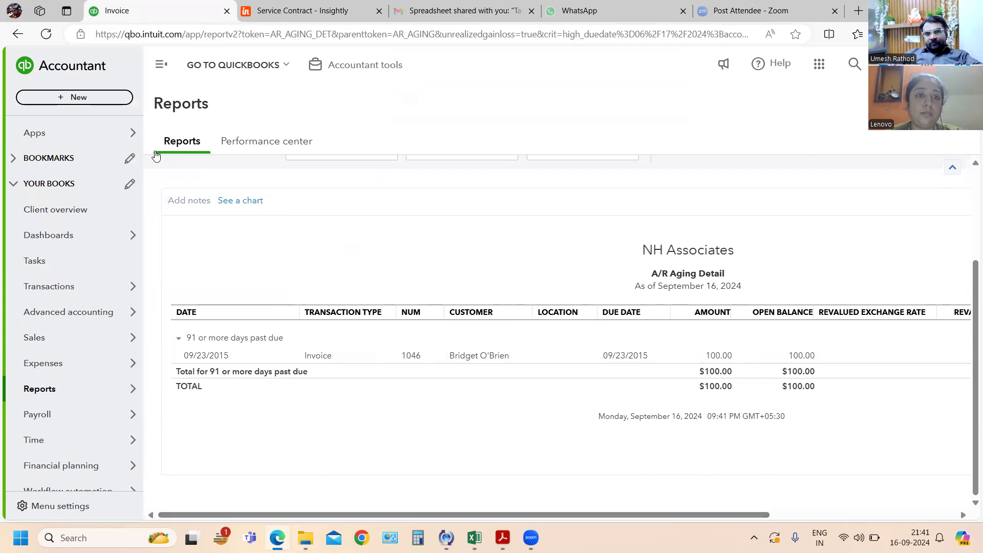
left_click(28, 39)
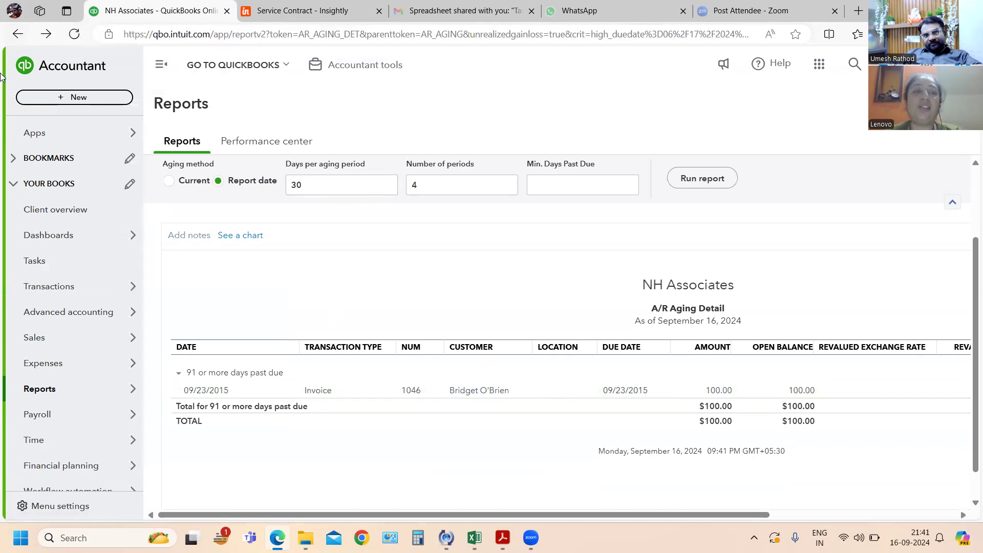
left_click(18, 34)
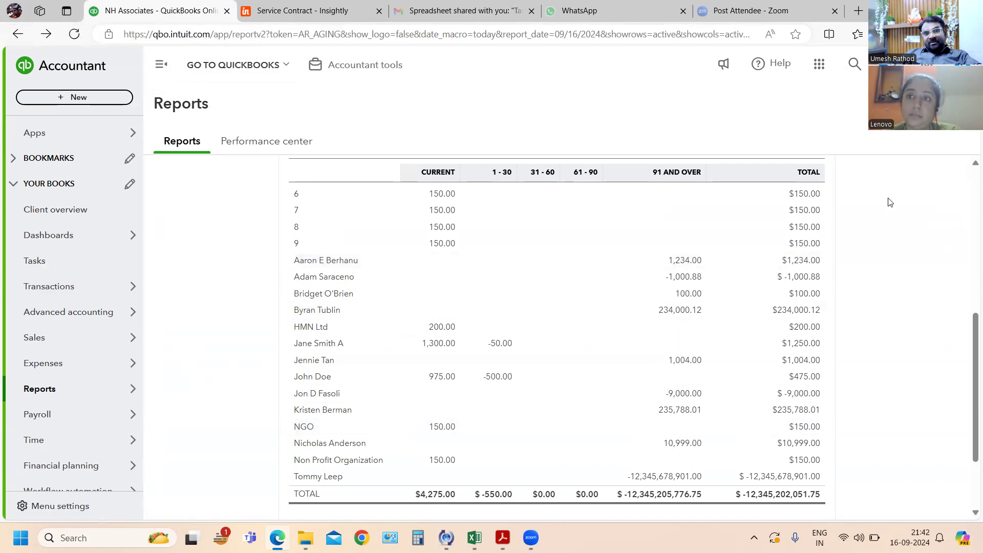
scroll(890, 280, "up", 7)
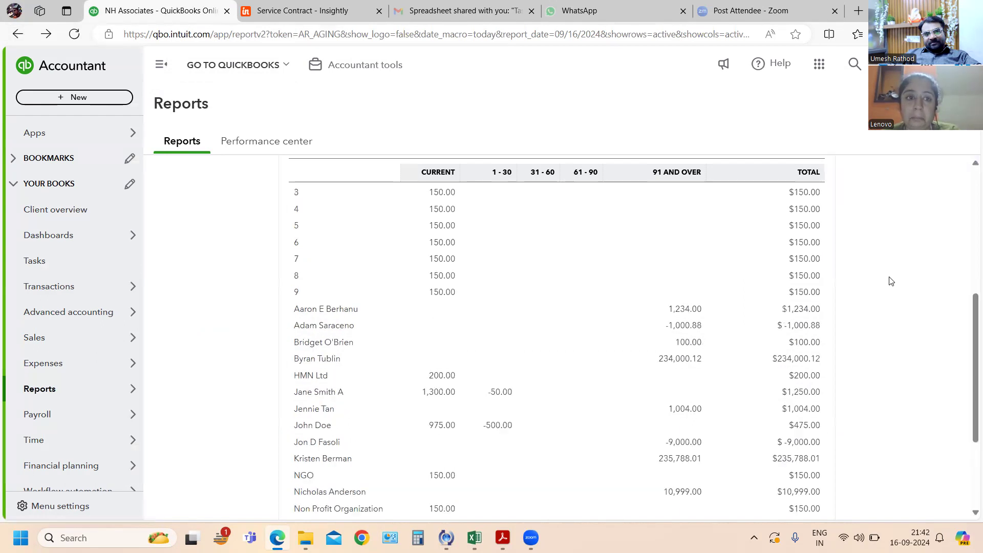
scroll(870, 358, "down", 1)
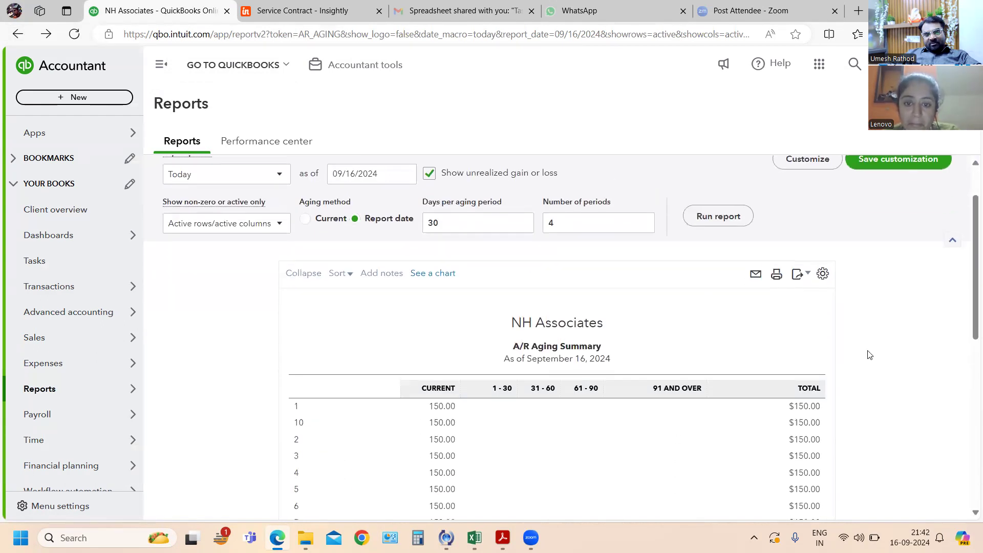
- Export the A/R Aging Summary to Excel and locate the downloaded file in the Downloads folder
left_click(805, 276)
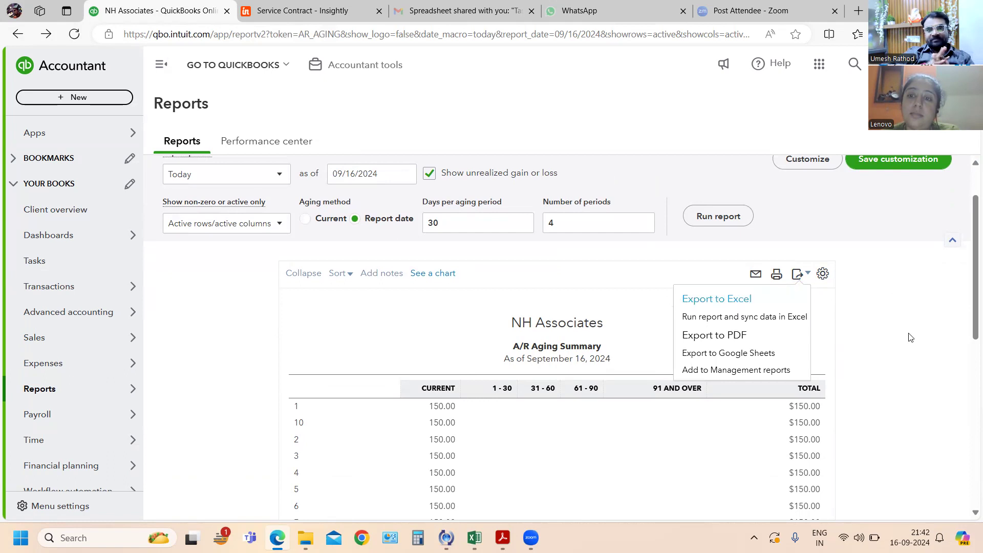
left_click(702, 301)
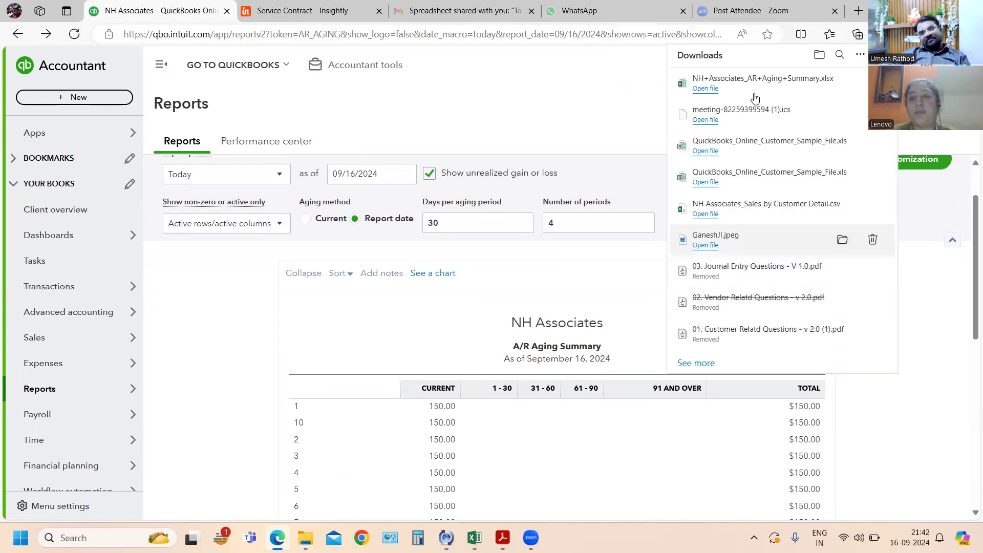
left_click(841, 84)
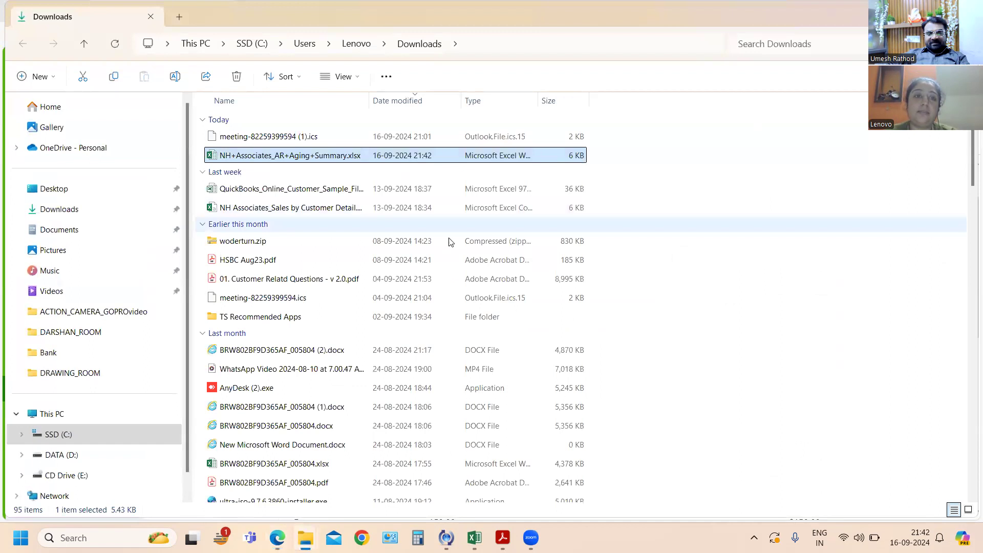
right_click(258, 159)
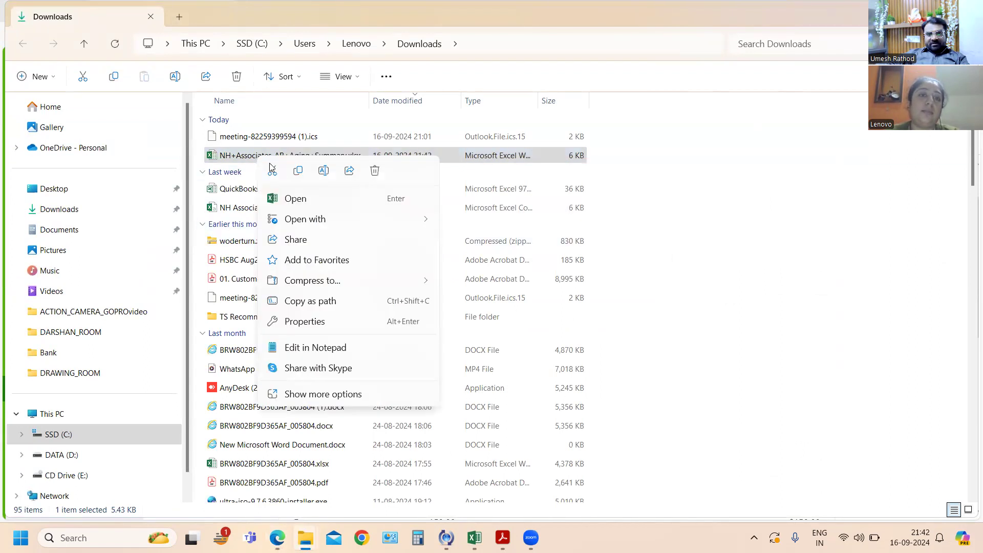
left_click(735, 241)
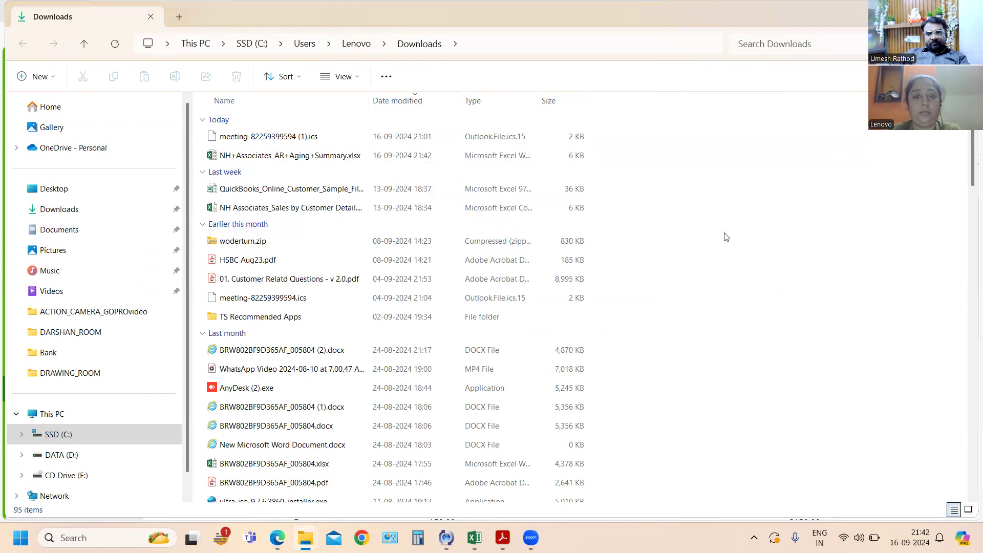
- Switch to the customer exercises PDF in Acrobat and read exercises 65 to 70
key("alt+Tab")
key("alt+Tab")
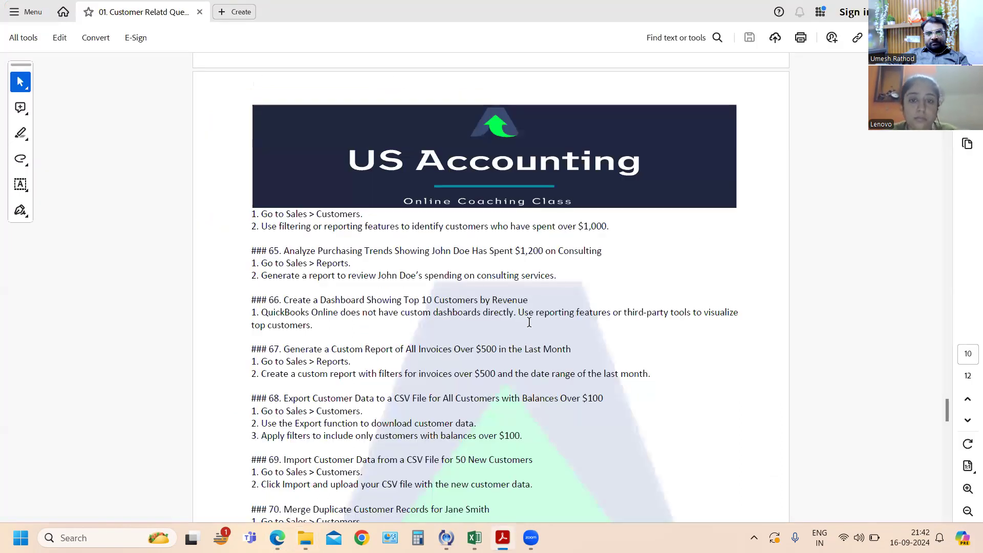
scroll(533, 315, "down", 1)
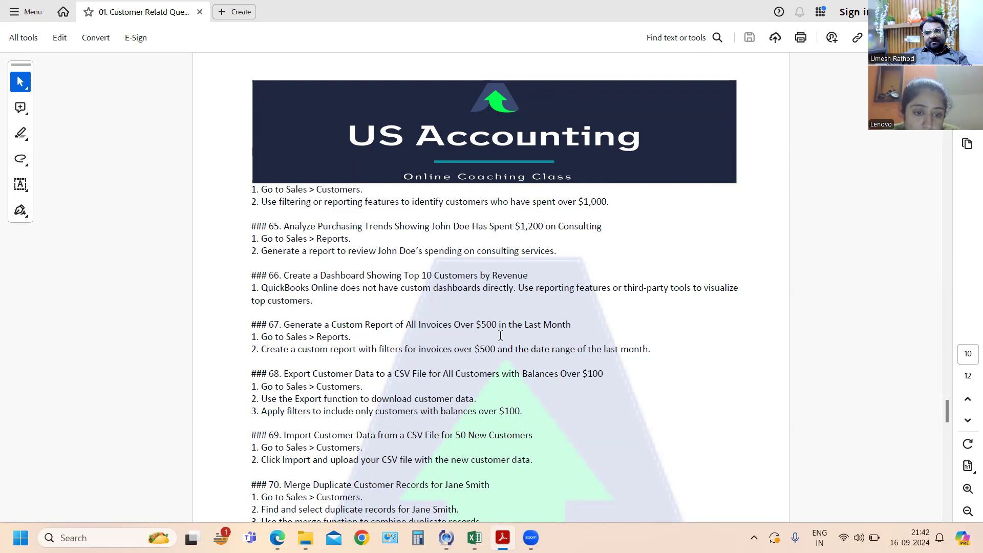
scroll(501, 336, "down", 1)
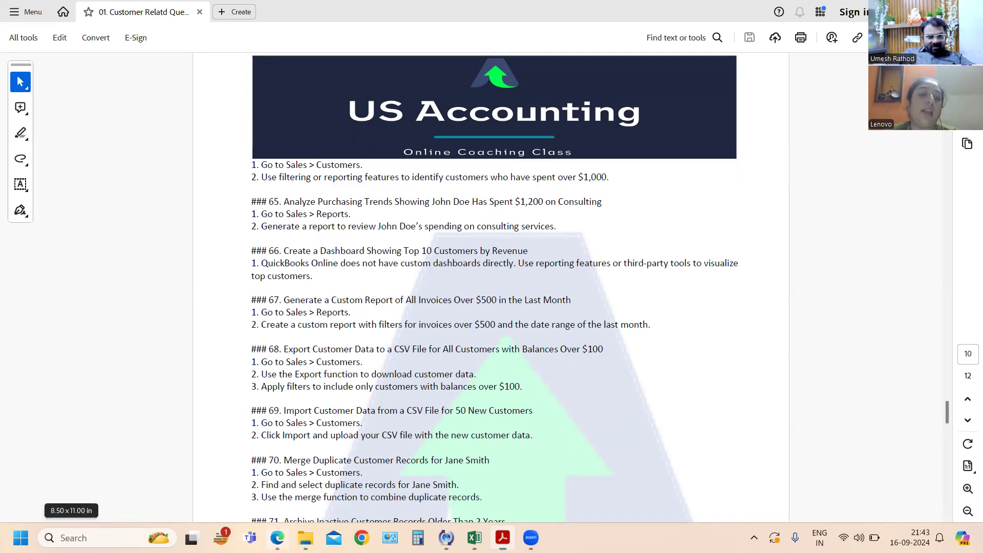
- Switch to the Edge browser and show the downloaded QuickBooks_Online_Customer_Sample_File.xls in its folder
left_click(277, 538)
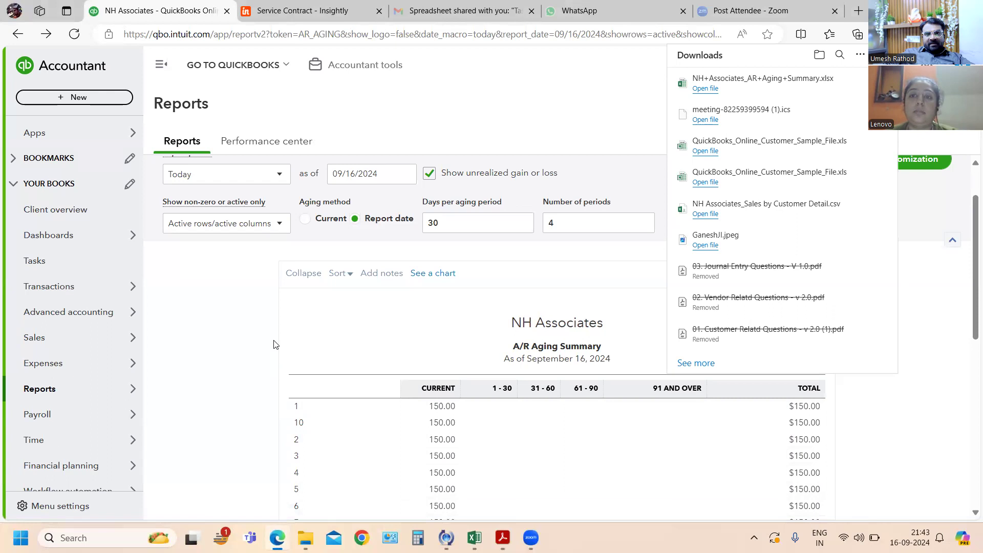
mouse_move(766, 145)
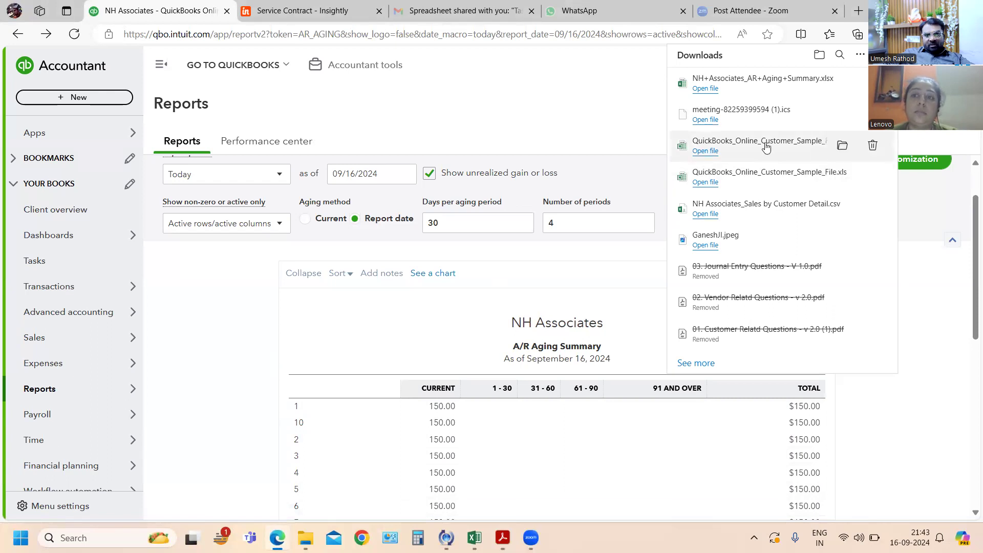
left_click(842, 147)
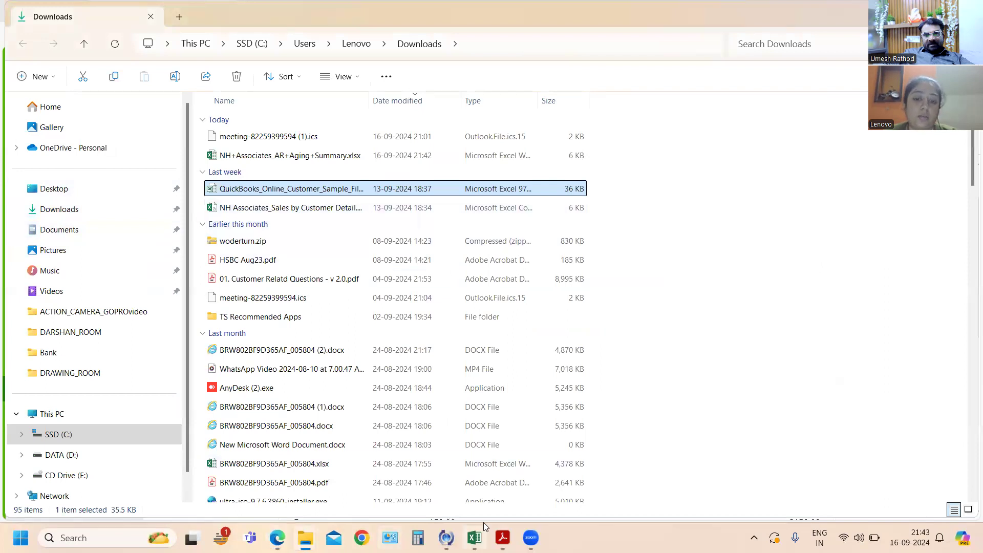
key("alt+Tab")
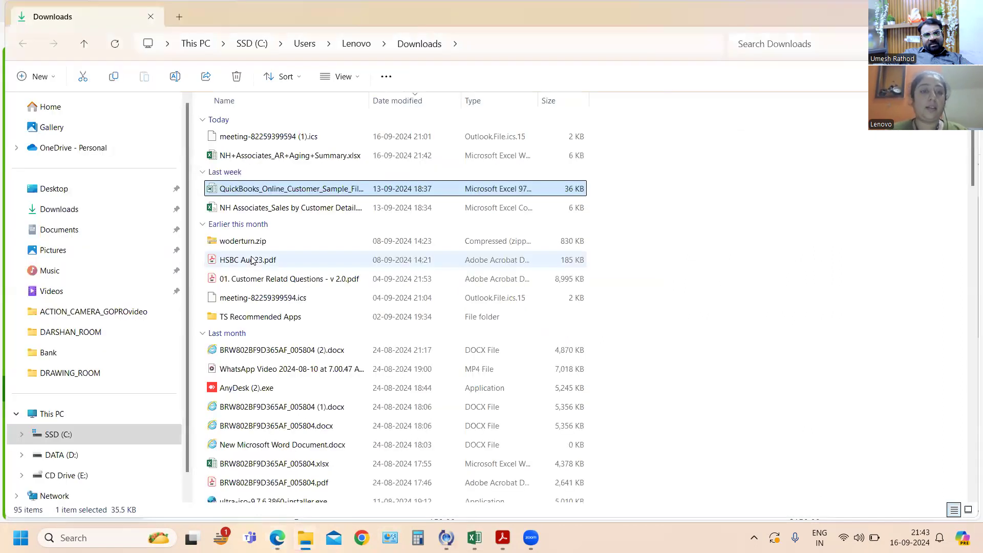
- Return to the Acrobat PDF and check exercises 68 and 69 on exporting and importing customer data
key("alt+Tab")
key("alt+Tab")
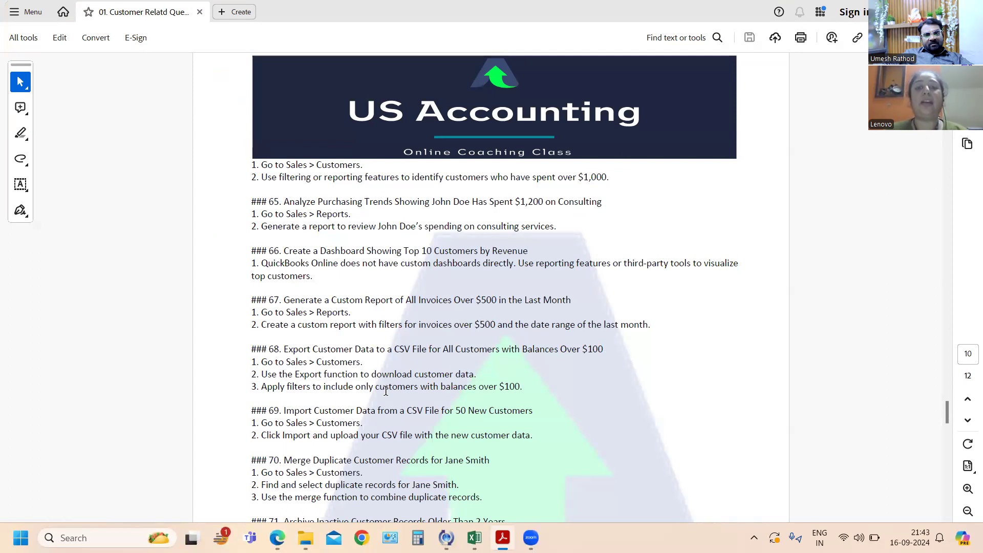
scroll(529, 379, "down", 1)
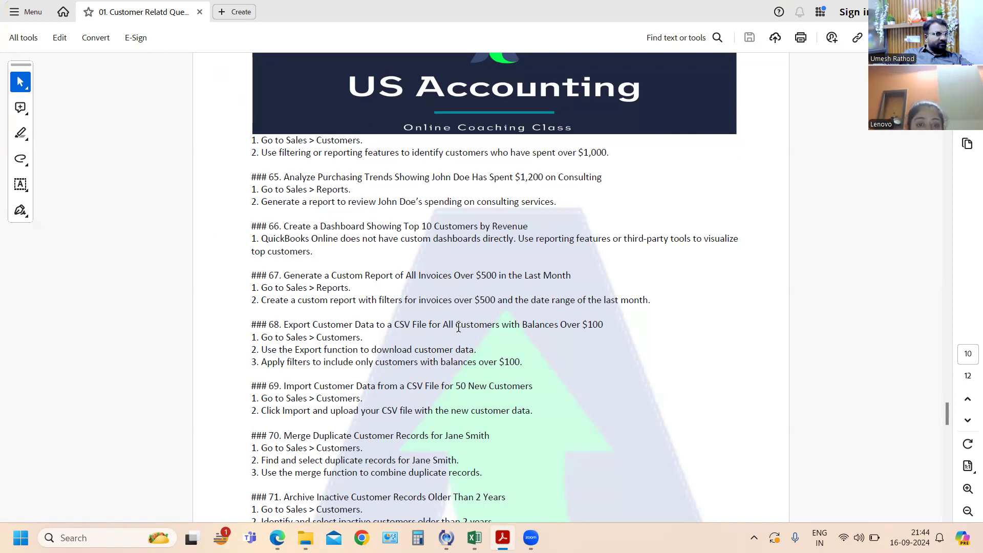
- Switch to QuickBooks Online in Edge, open the Customers list under Sales and look through the customer records
key("alt+Tab")
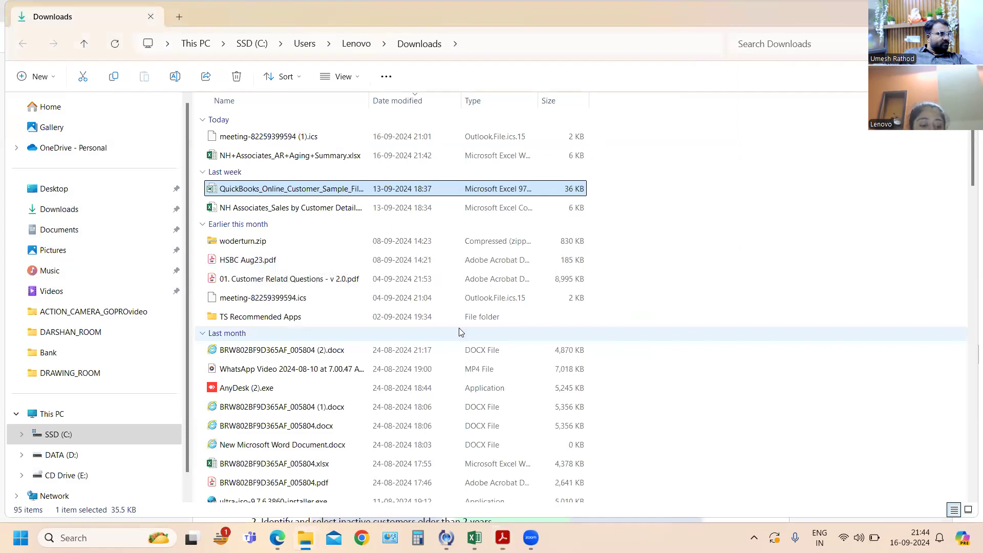
key("alt+Tab")
key("alt+Tab")
key("Tab")
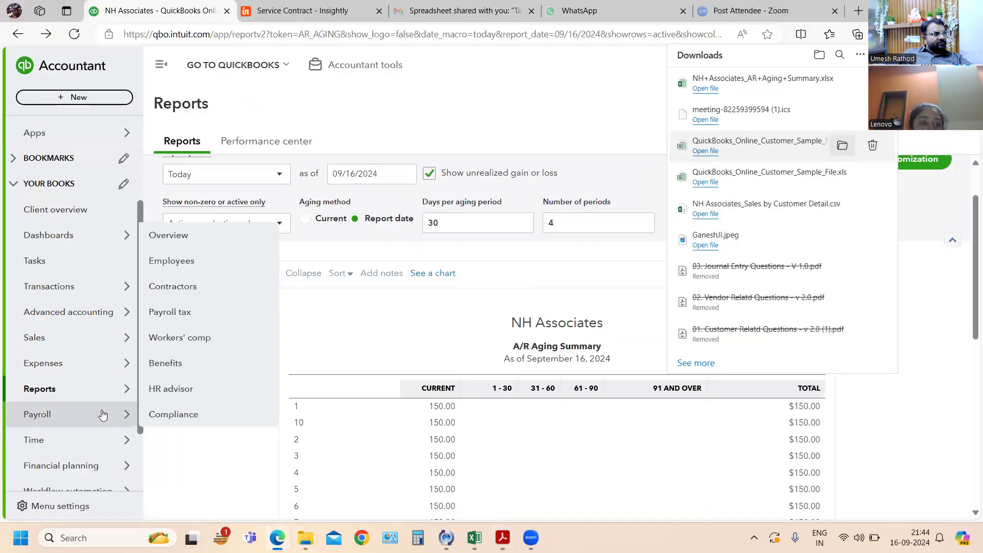
mouse_move(98, 392)
mouse_move(110, 342)
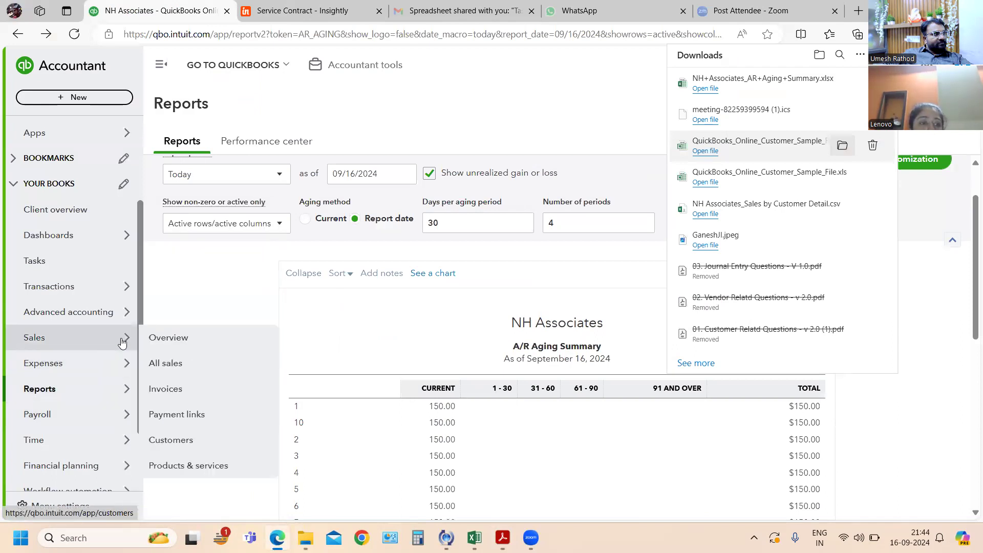
left_click(175, 444)
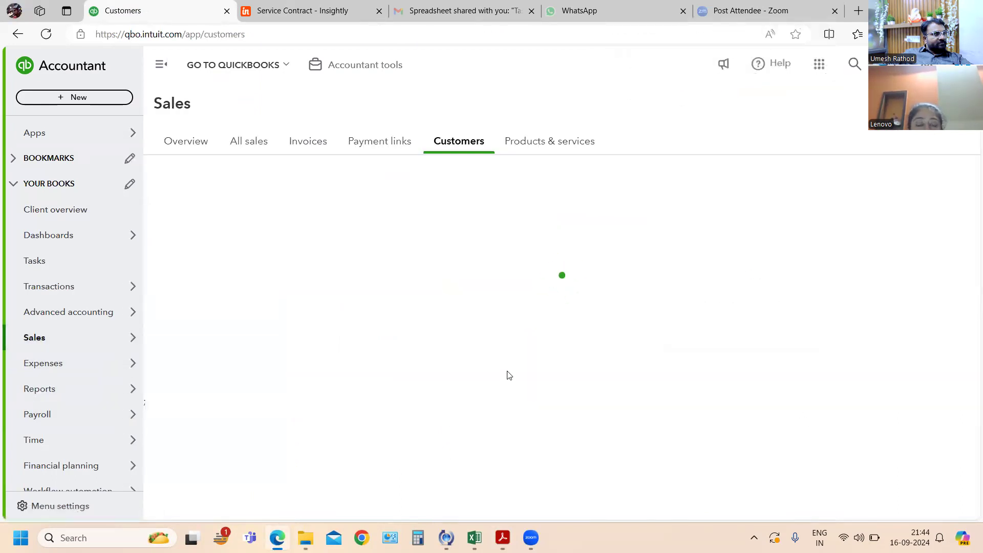
scroll(505, 360, "down", 10)
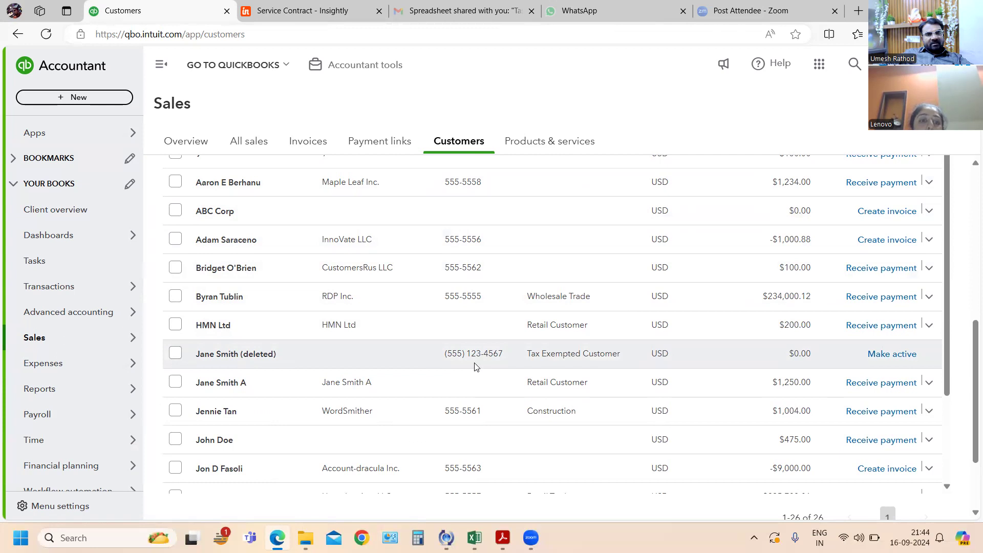
scroll(475, 367, "down", 2)
- Switch back to the Acrobat PDF and read exercises 70 to 73 on merging, archiving and restoring customer records and portal access
key("alt+Tab")
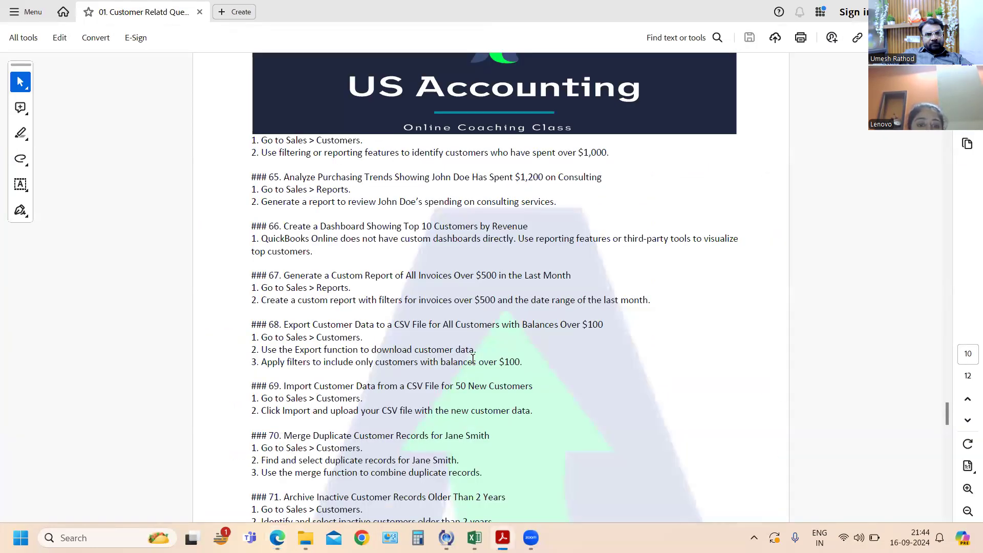
scroll(473, 358, "down", 1)
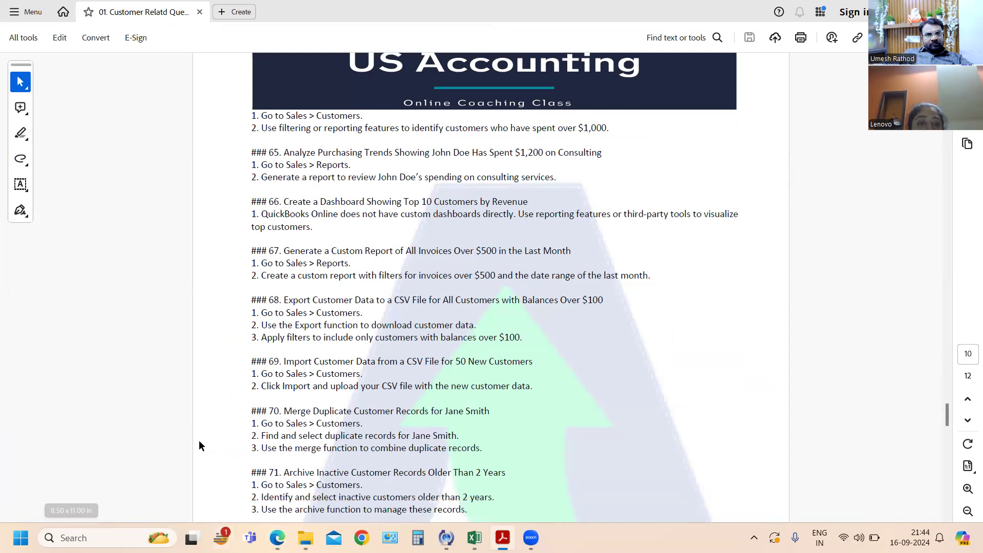
scroll(399, 418, "down", 1)
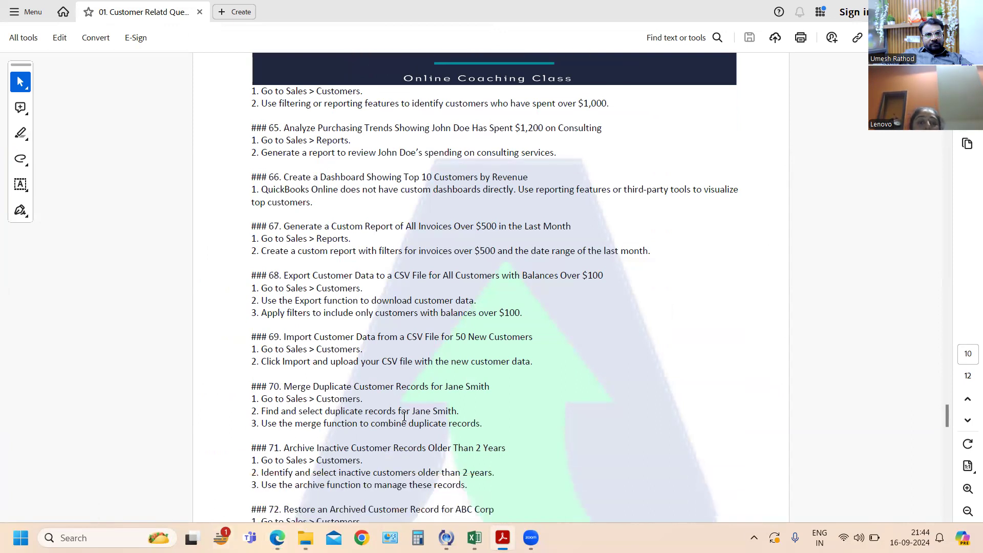
scroll(411, 394, "down", 2)
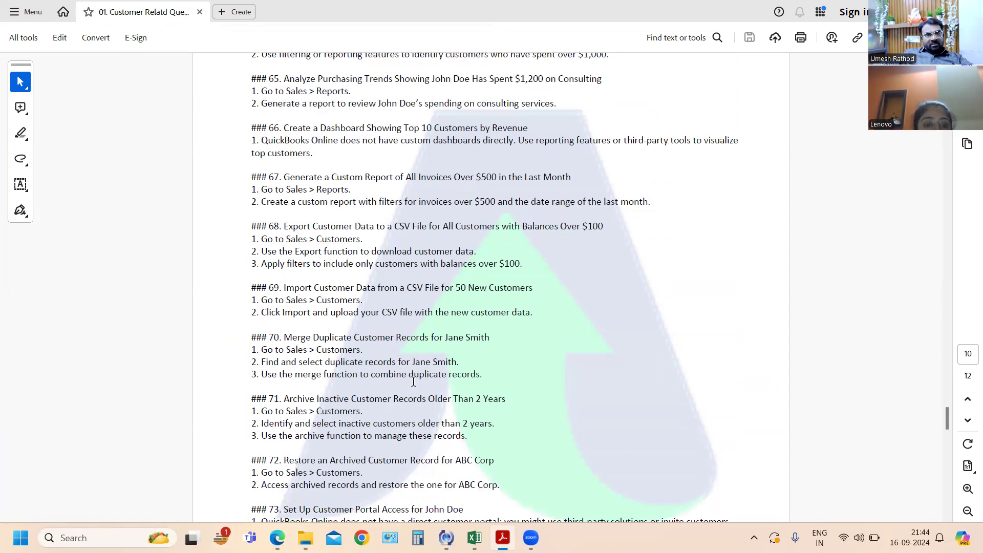
scroll(414, 381, "down", 2)
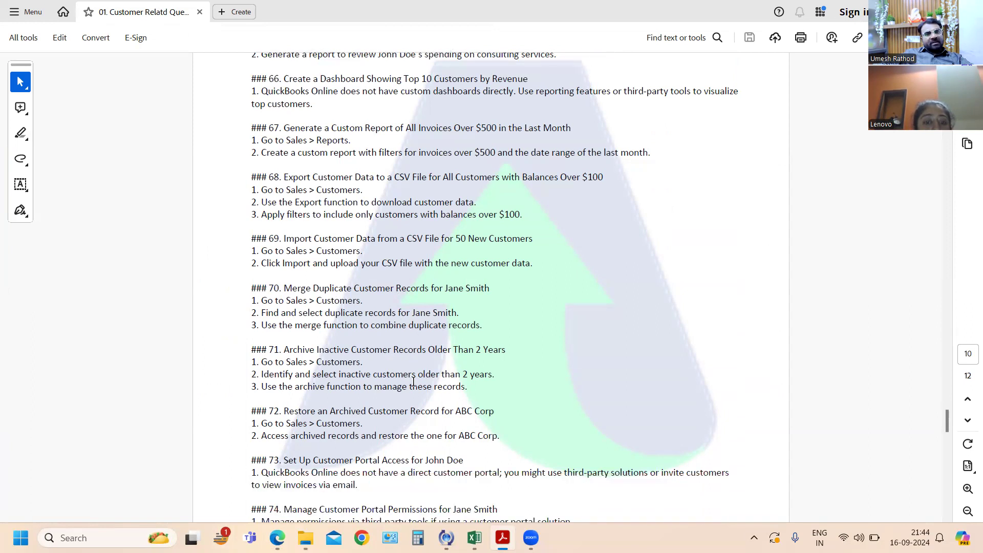
- Read exercises 74 to 82 in the PDF on customer portal permissions, support tickets and newsletter subscriptions
scroll(414, 382, "down", 3)
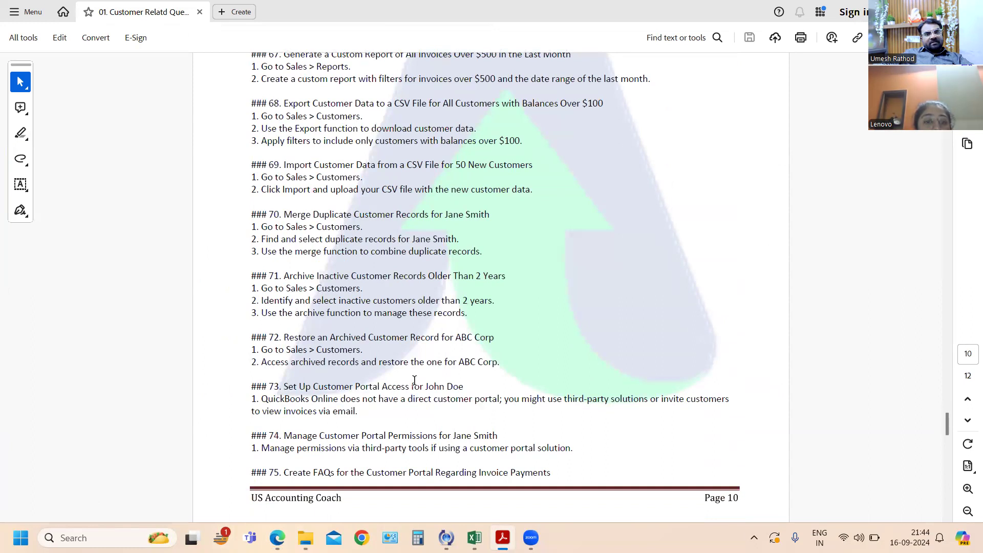
scroll(415, 381, "down", 2)
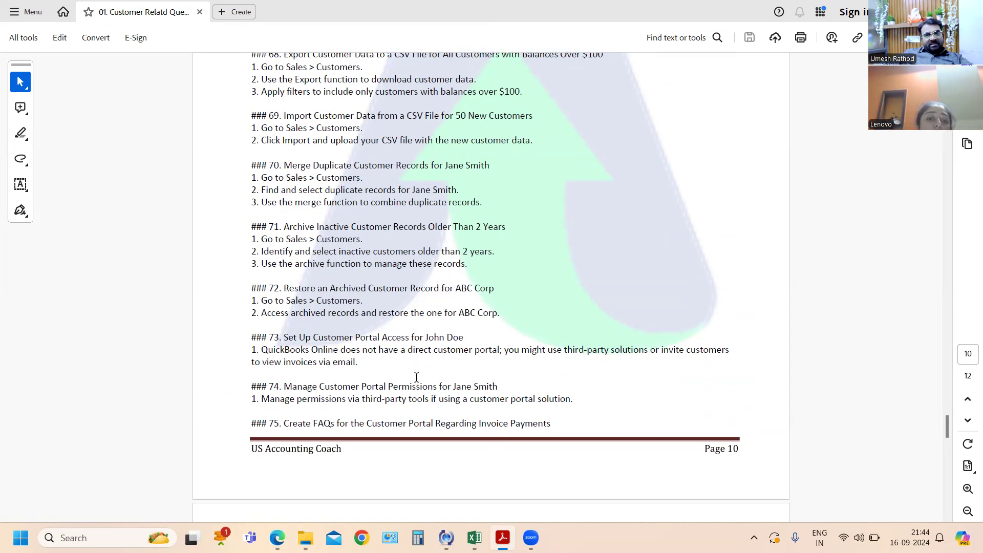
scroll(416, 378, "down", 1)
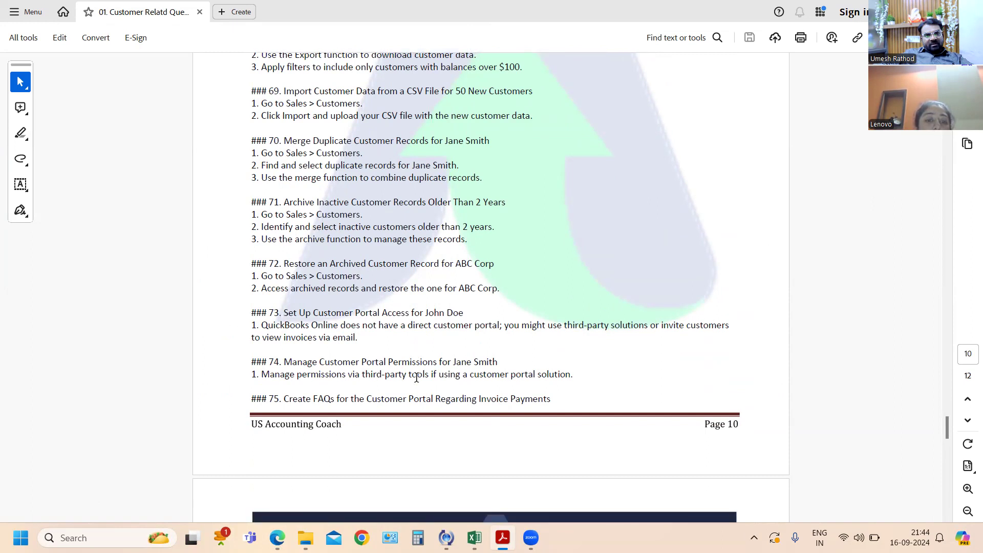
scroll(419, 377, "down", 14)
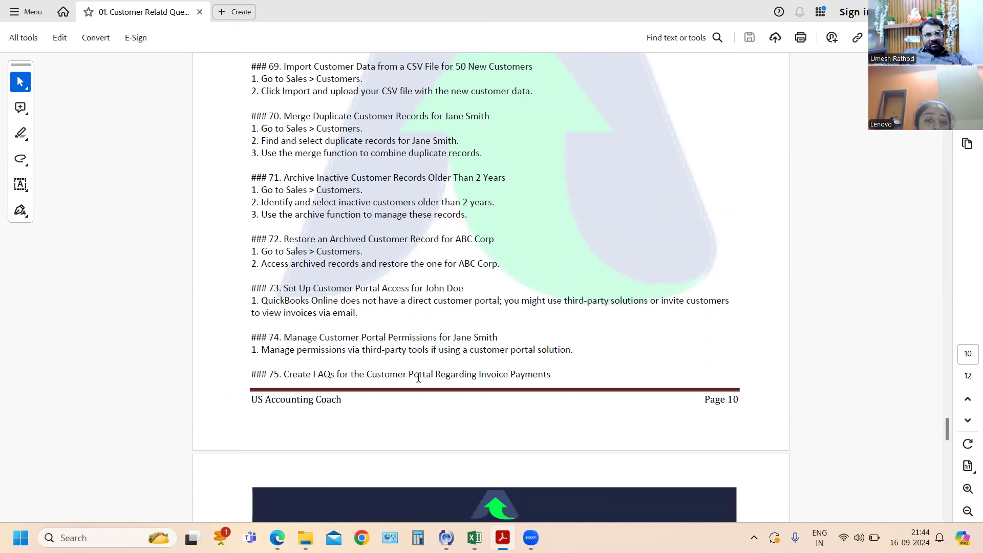
scroll(421, 375, "down", 2)
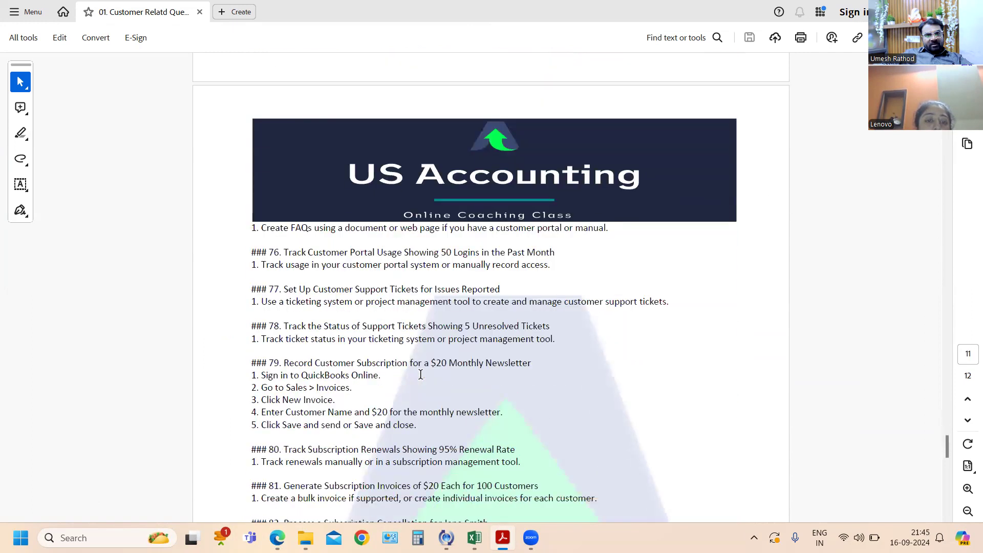
scroll(420, 375, "down", 2)
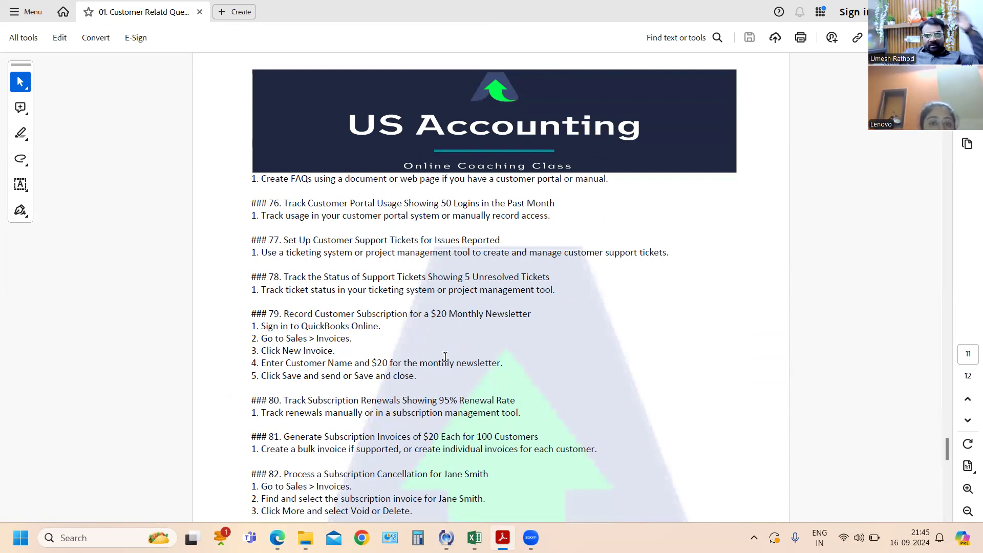
scroll(445, 357, "down", 1)
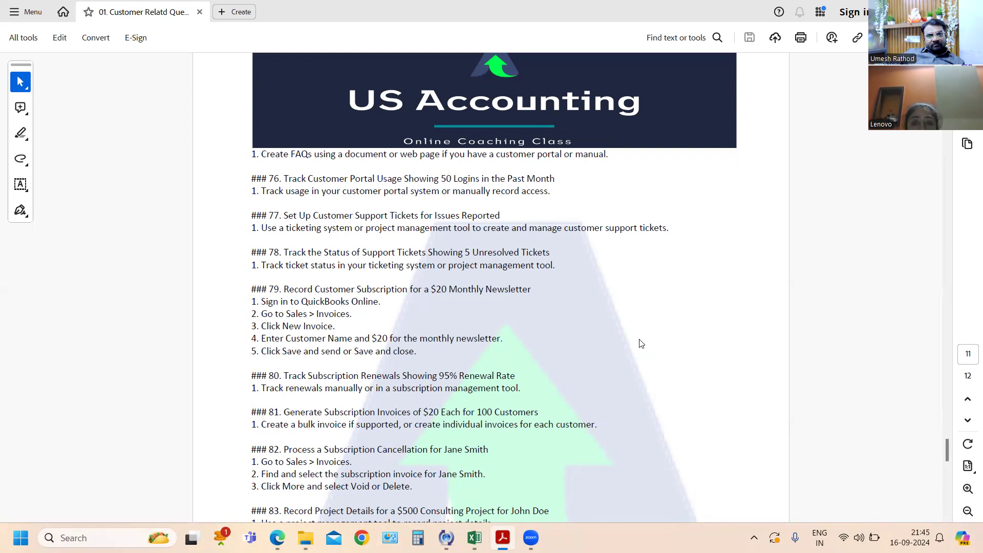
- Switch to QuickBooks Online in Edge, view the invoice list under Sales, and return to the Customers list
key("alt+Tab")
key("alt+Tab")
key("alt+Tab")
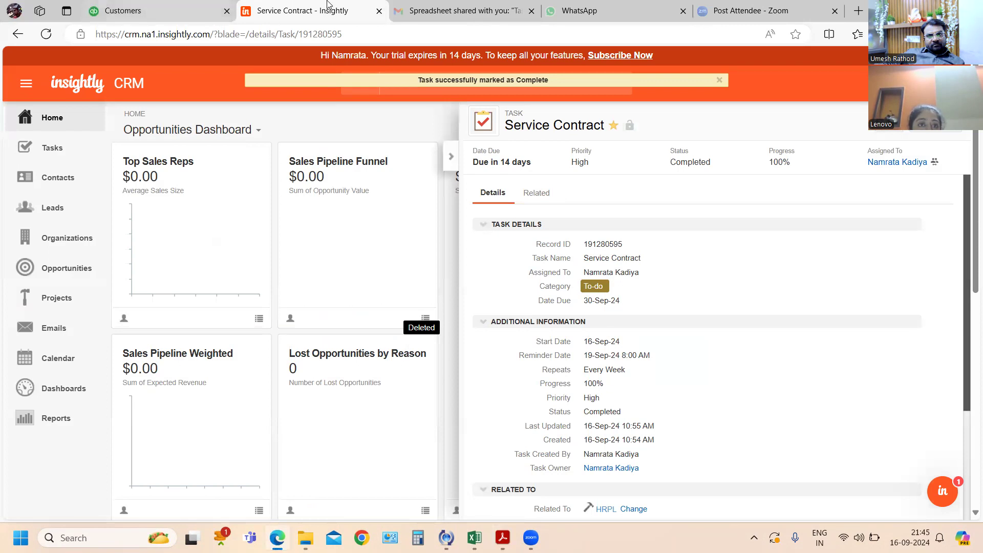
left_click(123, 10)
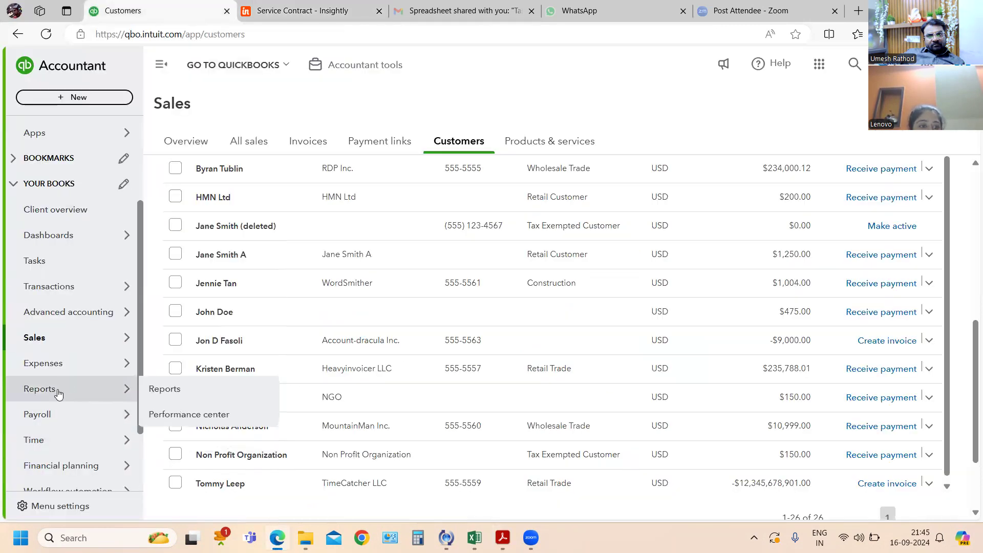
mouse_move(77, 340)
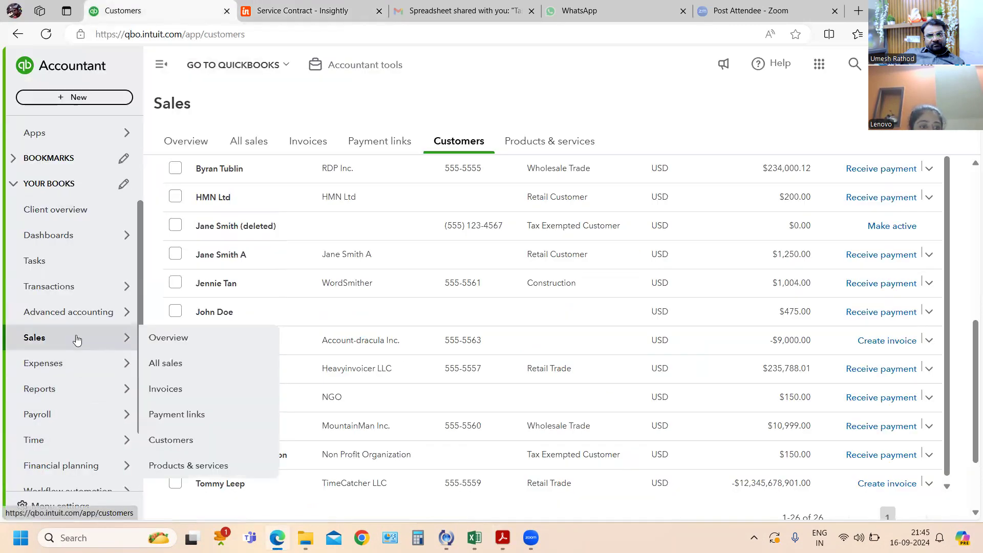
left_click(171, 390)
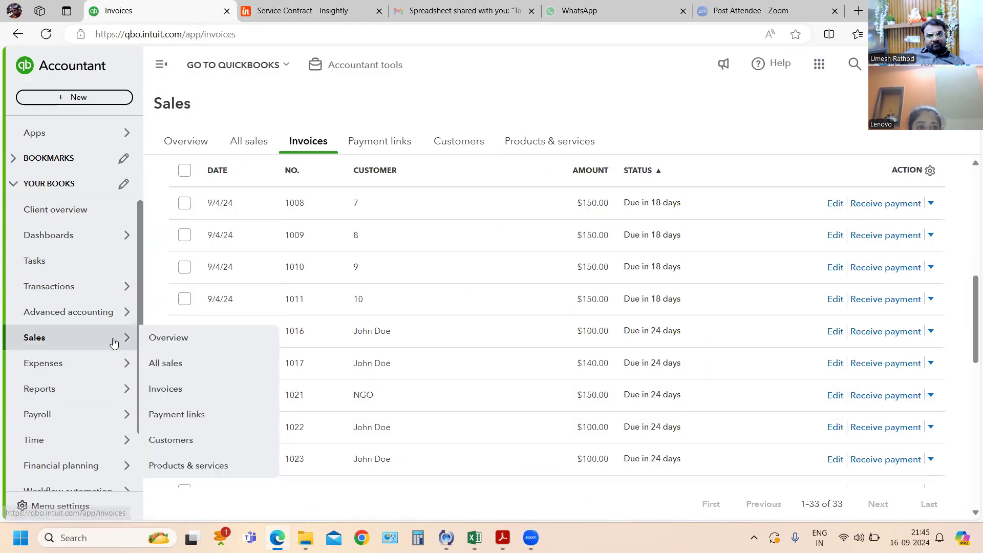
left_click(466, 140)
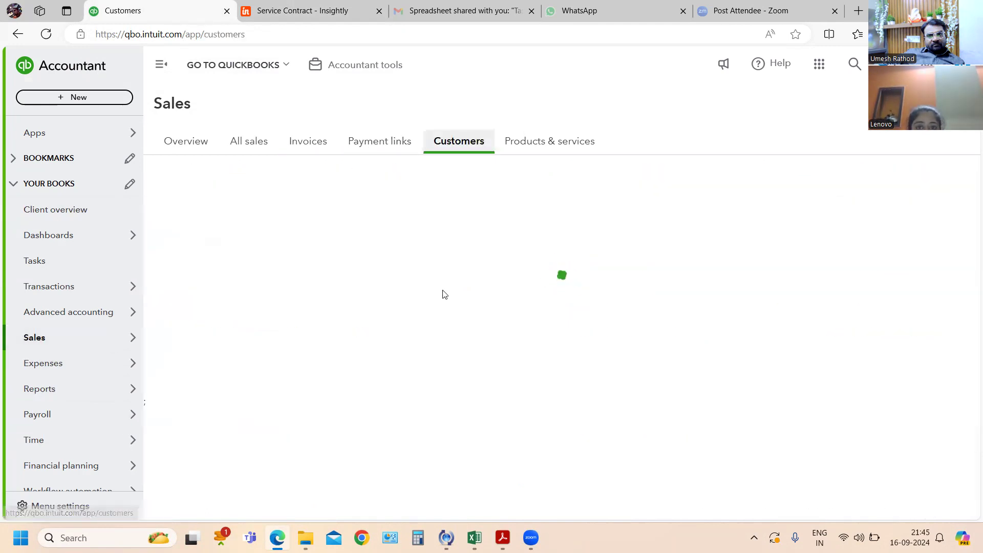
key("ctrl+Tab")
key("ctrl+shift+Tab")
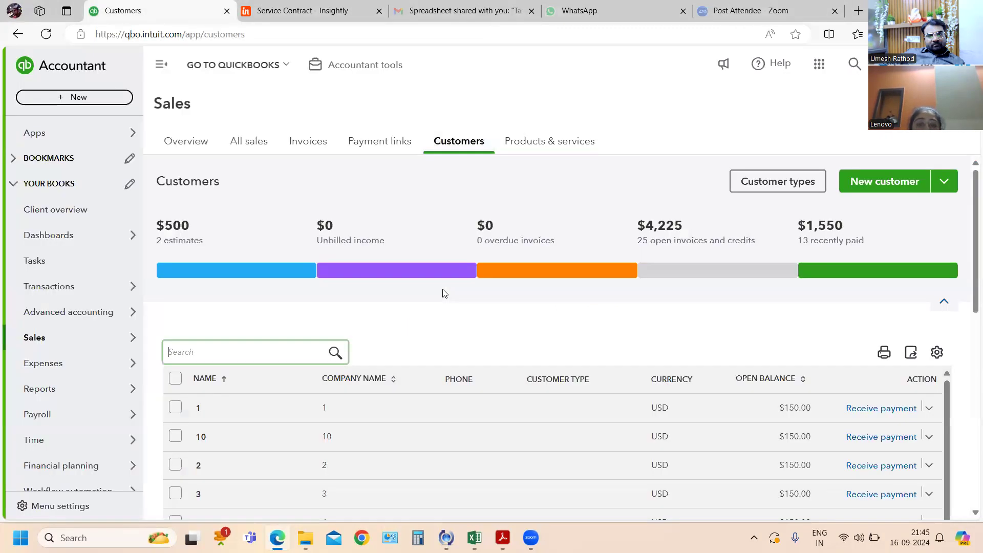
- Switch to the Acrobat PDF to check exercise 79 on the $20 monthly newsletter, and return to QuickBooks Online
key("alt+Tab")
key("alt+Tab")
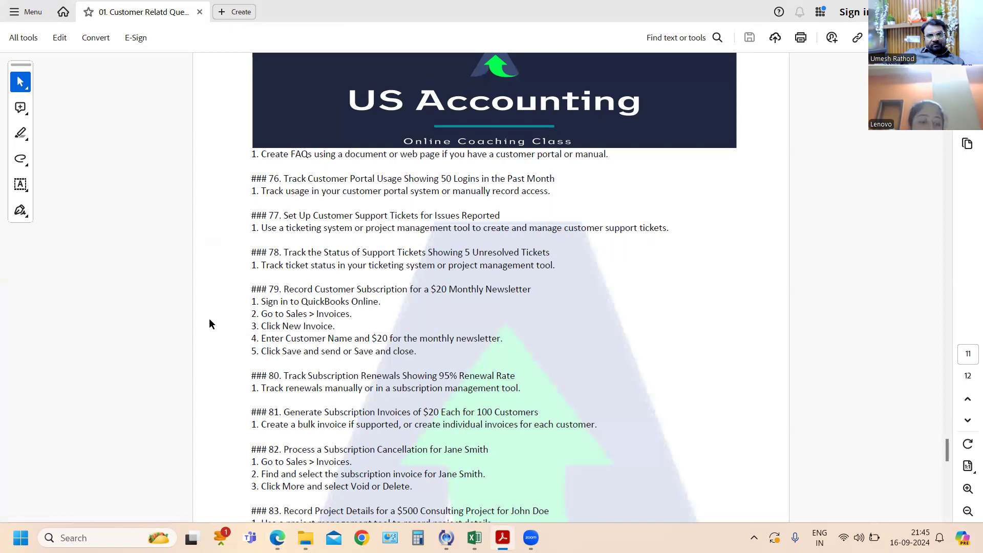
key("alt+Tab")
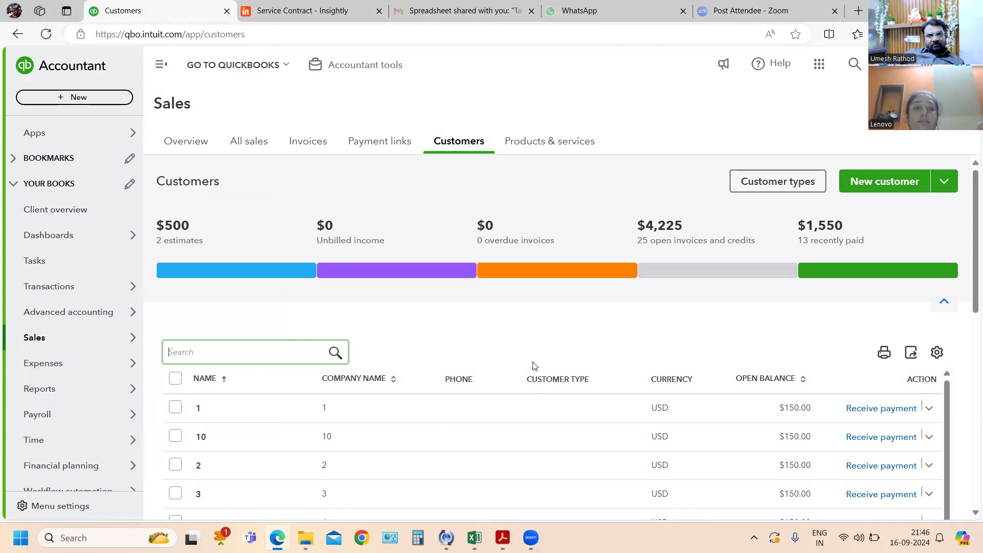
- Open the HMN Ltd record from the Customers list and start a new invoice for it
scroll(534, 366, "down", 8)
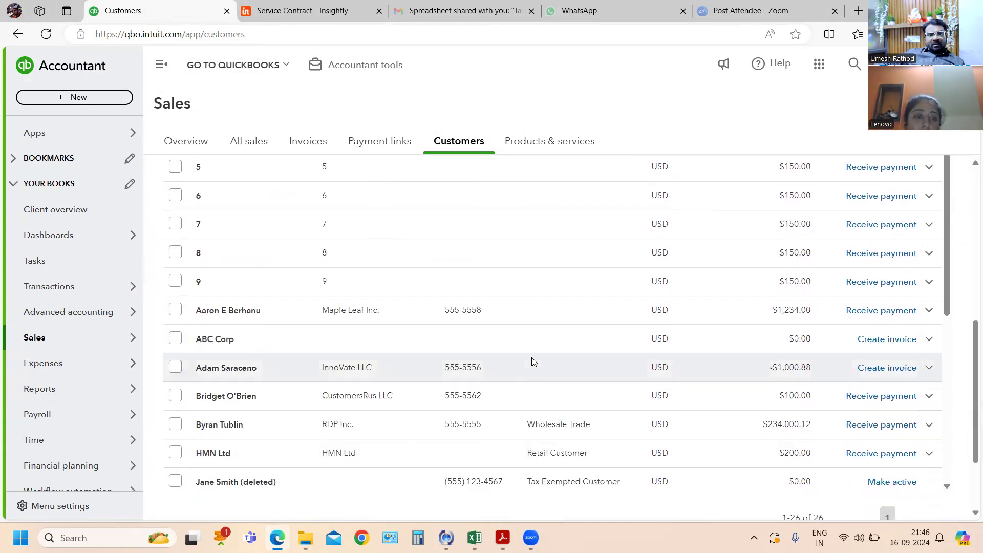
scroll(481, 371, "down", 1)
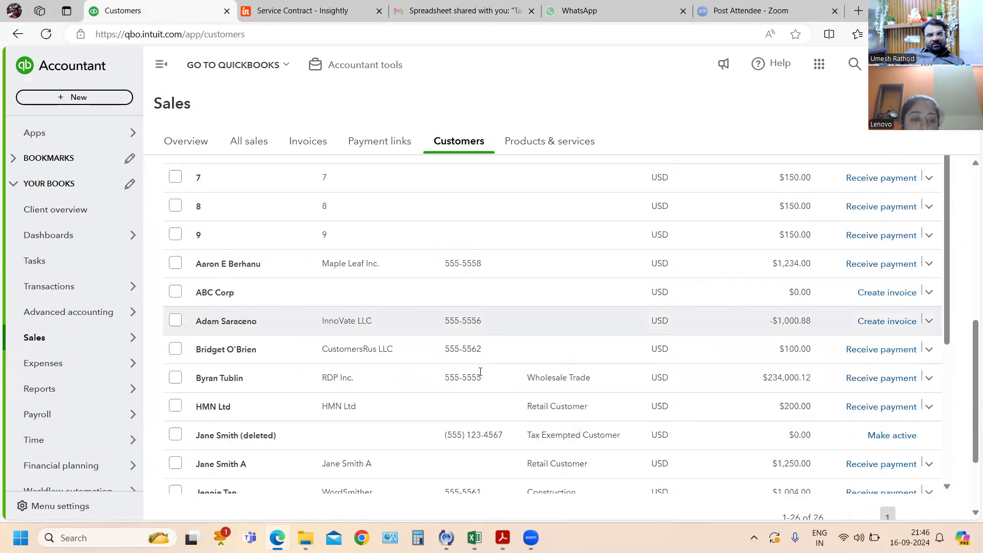
left_click(290, 396)
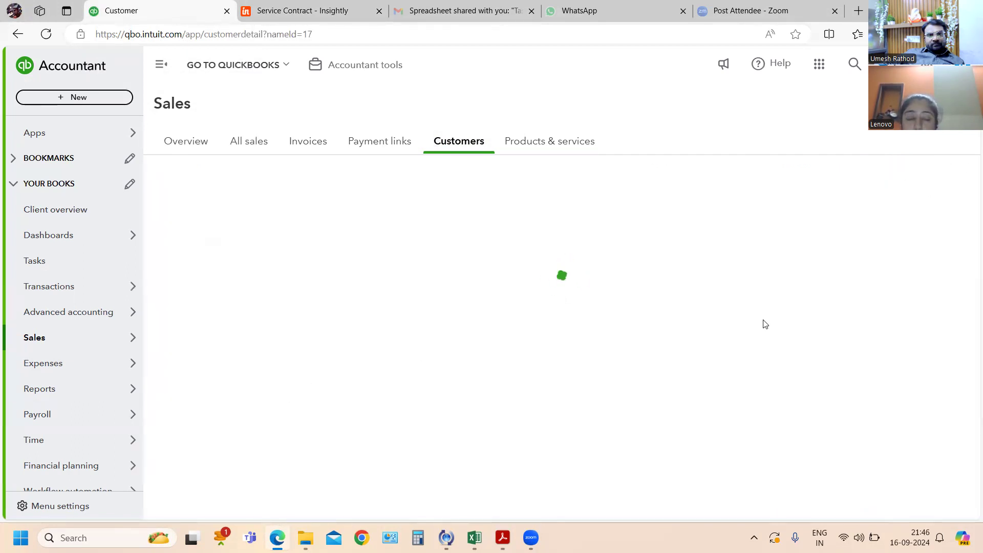
left_click(937, 173)
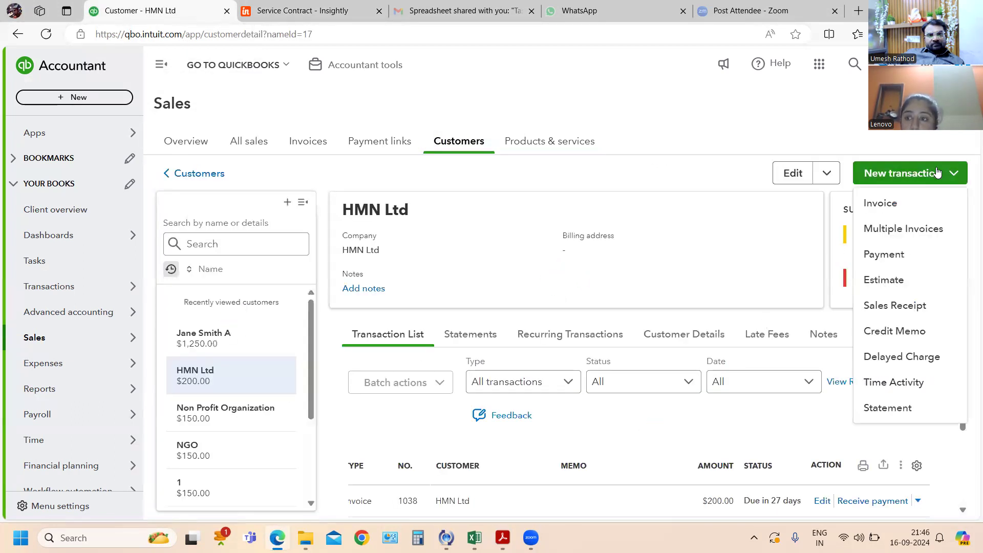
left_click(897, 204)
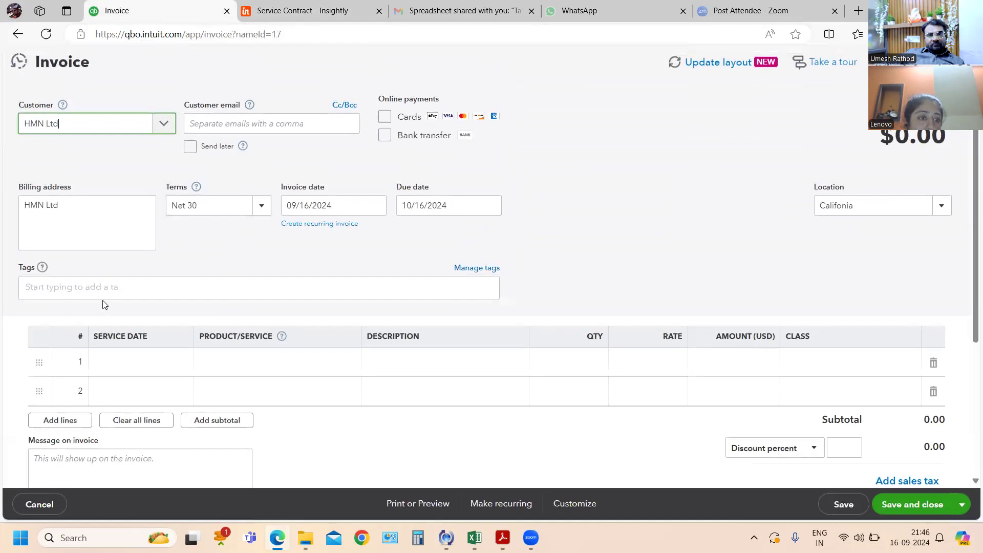
- Recheck exercise 79 in the PDF and start adding a new product/service on the invoice's first line
left_click(240, 369)
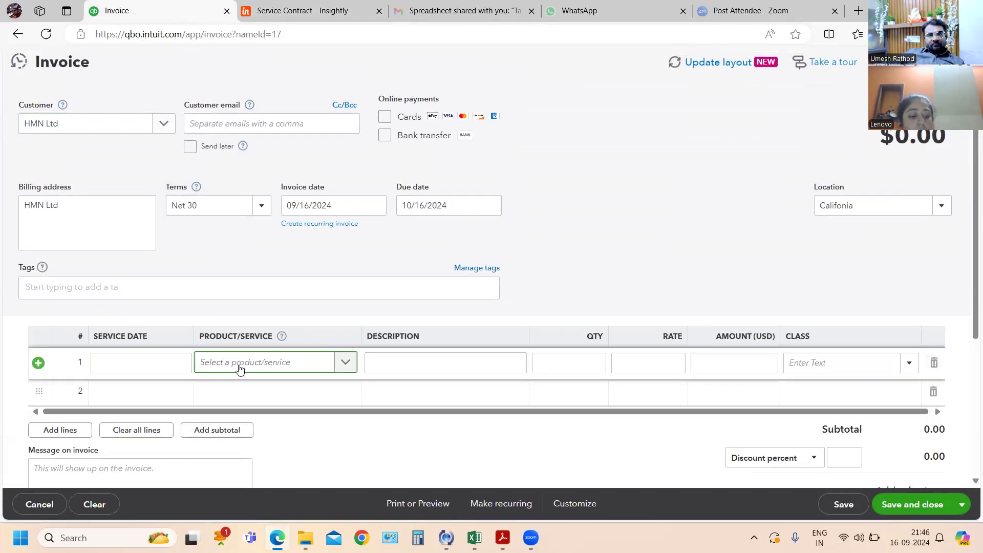
key("alt+Tab")
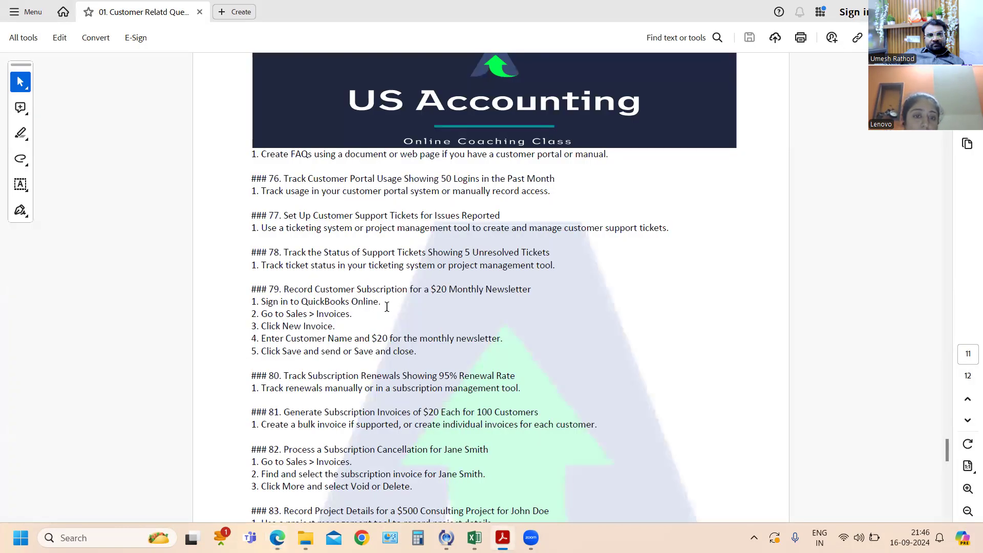
key("alt+Tab")
left_click(224, 360)
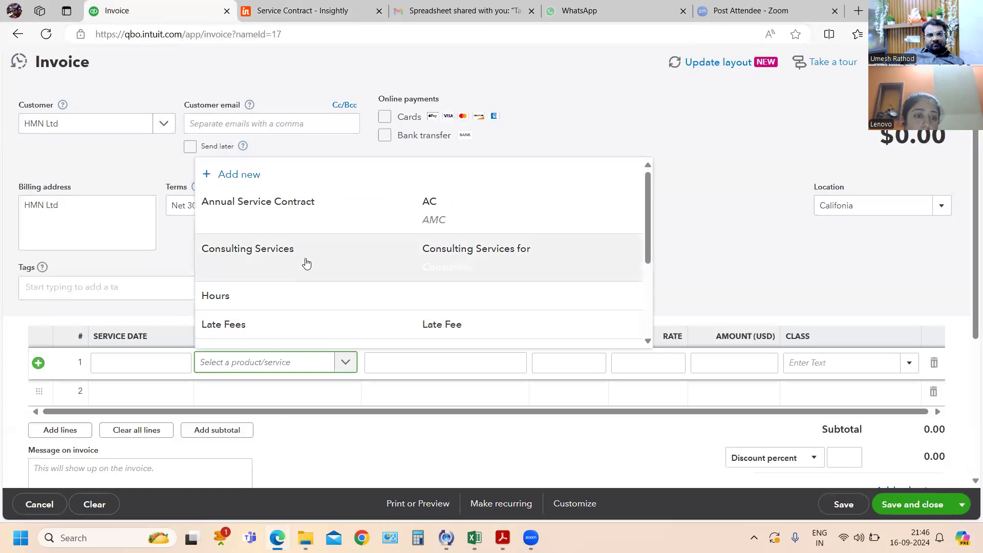
scroll(307, 261, "down", 3)
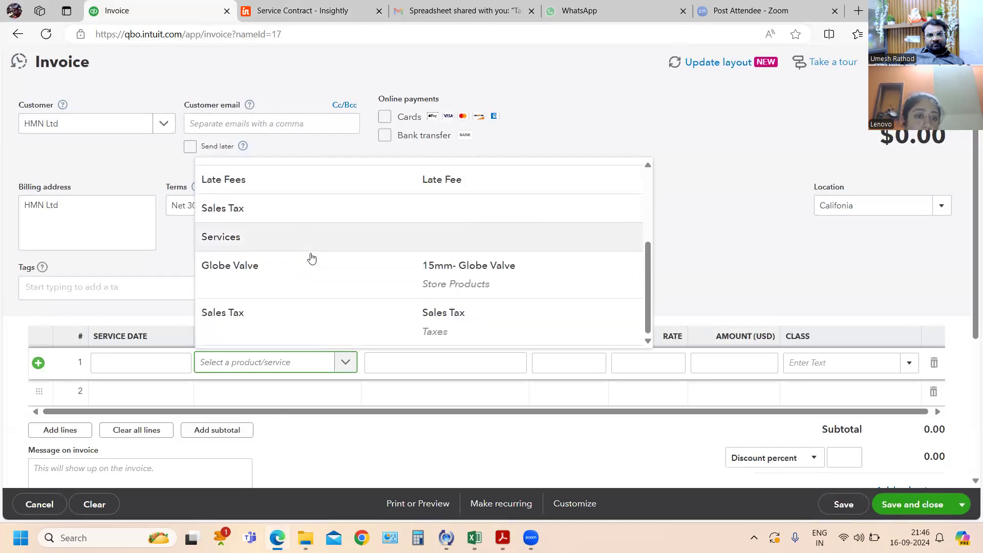
scroll(309, 258, "up", 5)
left_click(257, 179)
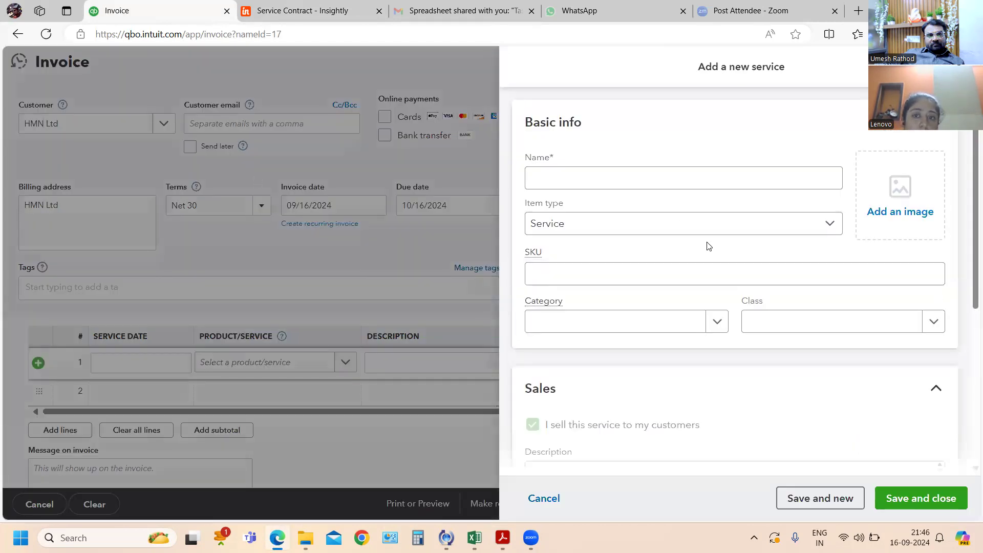
- Name the new service News Letter
left_click(609, 180)
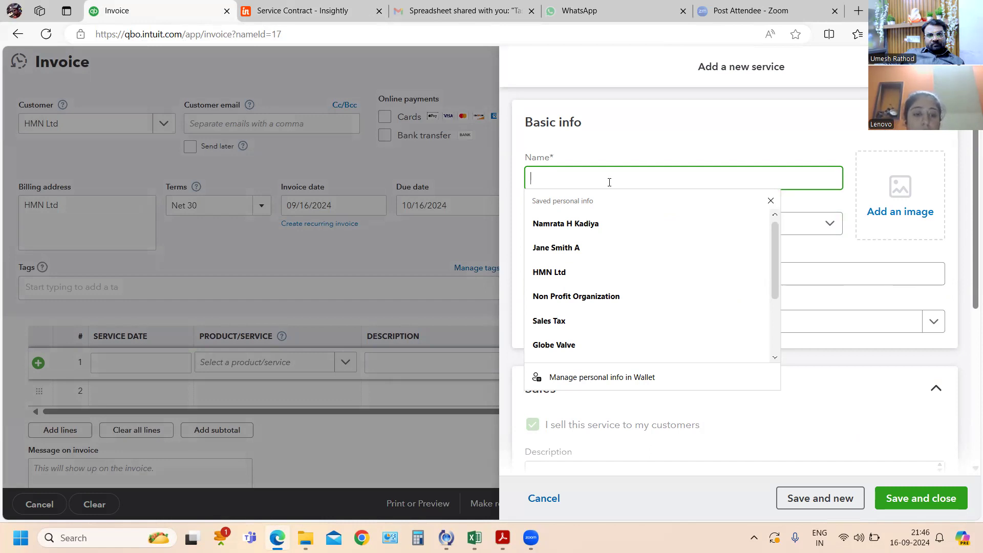
type("N")
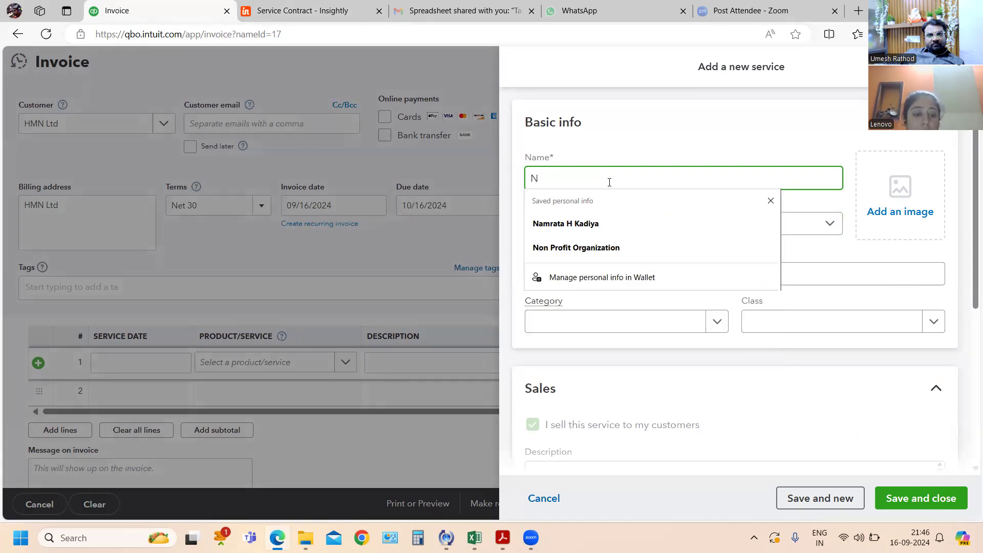
type("wes")
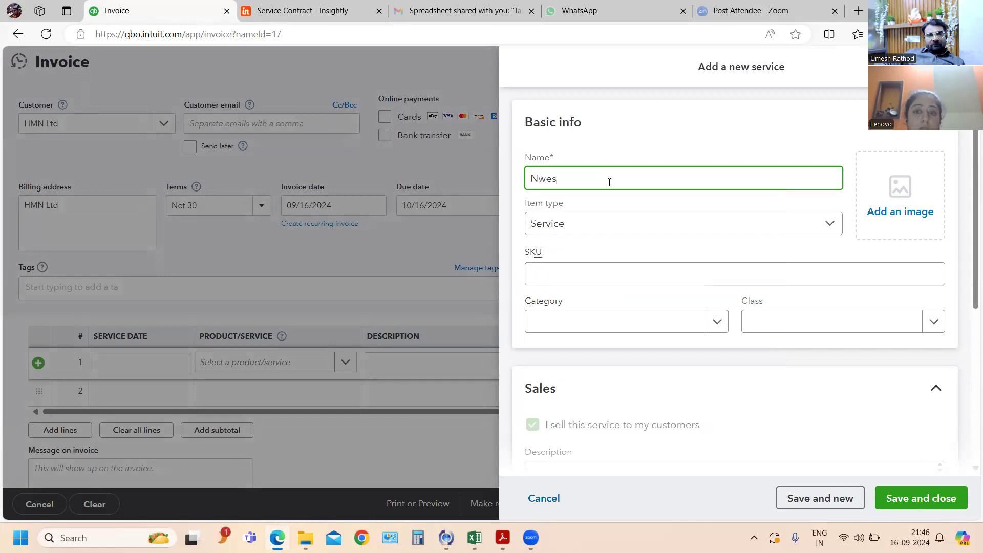
key("BackSpace")
key("BackSpace")
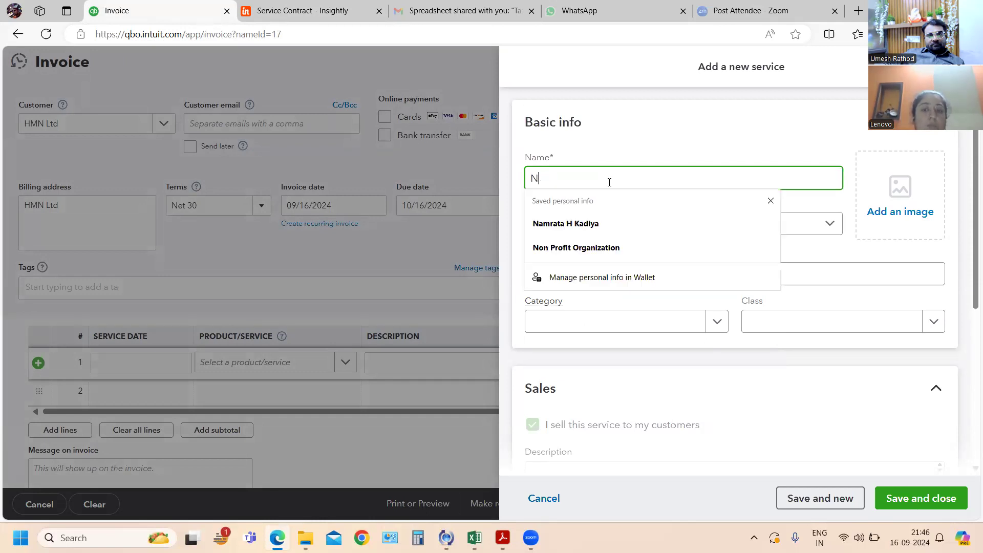
type("ews Letter")
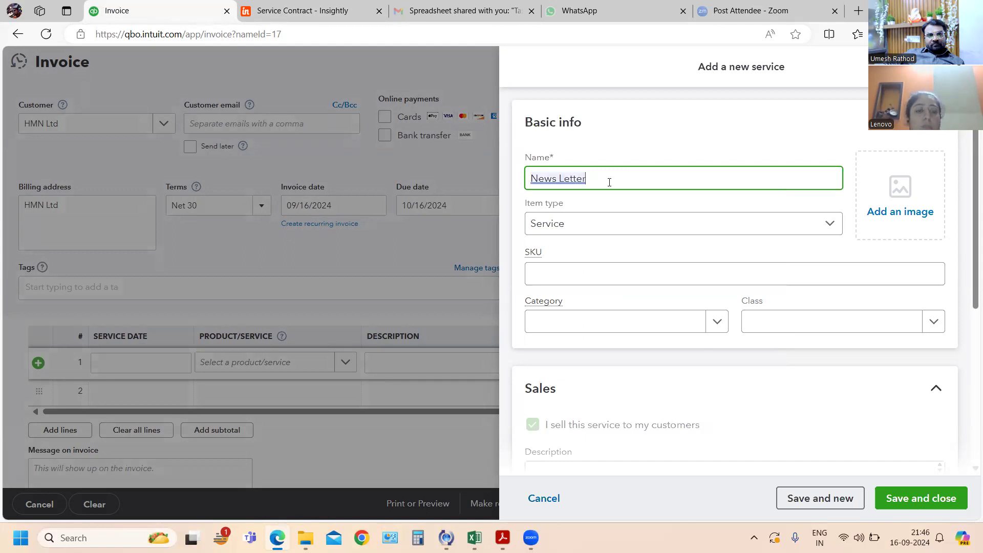
- Review the existing category and class choices for the new service and recheck exercise 79 in the PDF
left_click(663, 328)
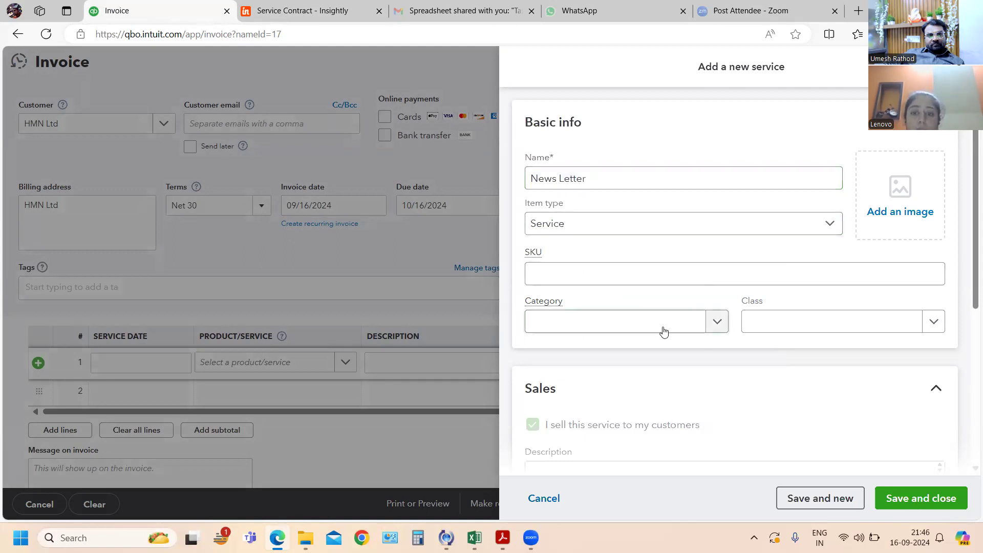
left_click(712, 323)
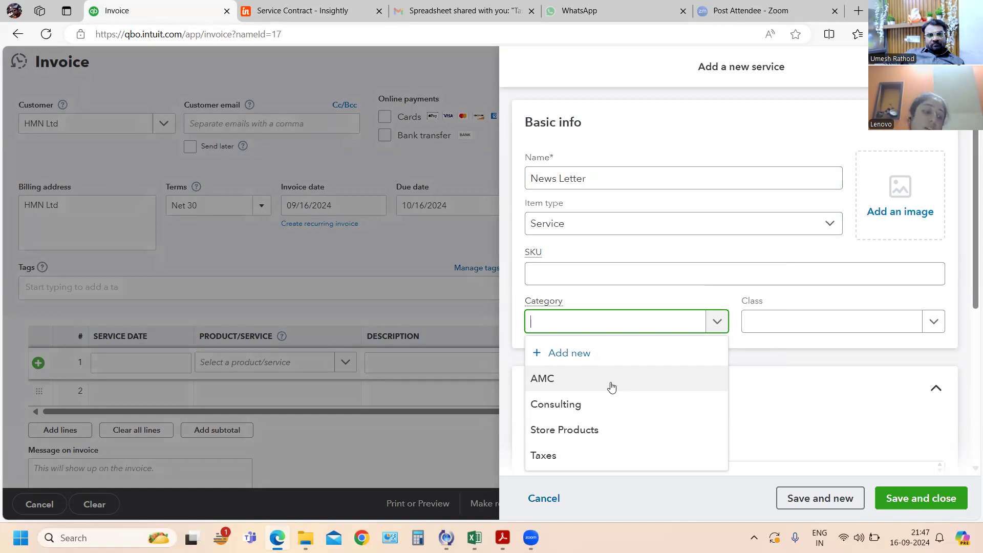
key("alt+Tab")
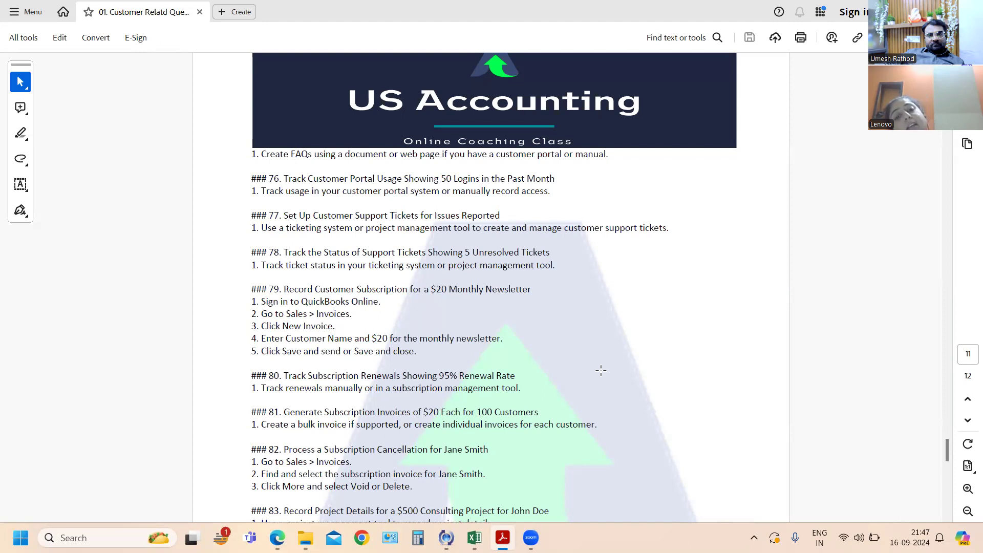
key("alt+Tab")
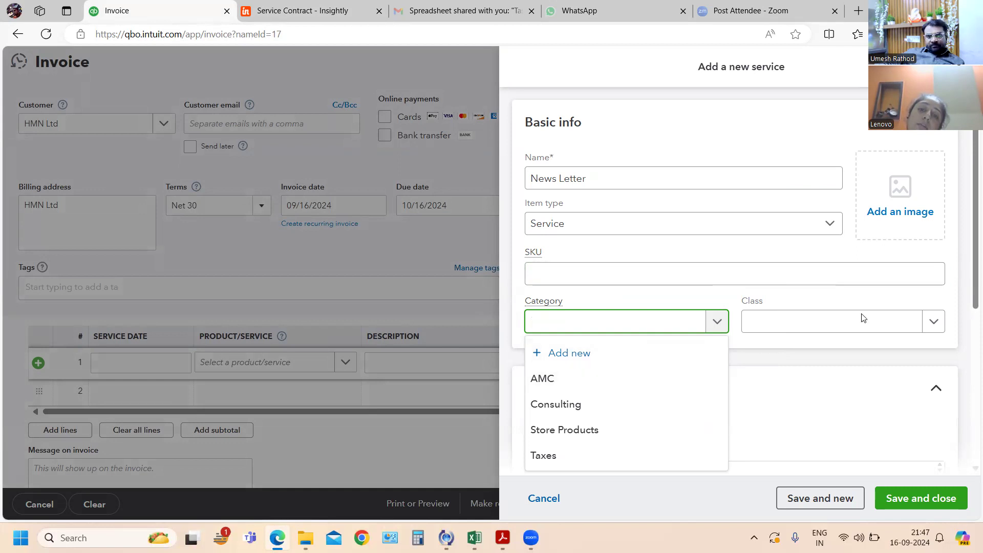
left_click(934, 321)
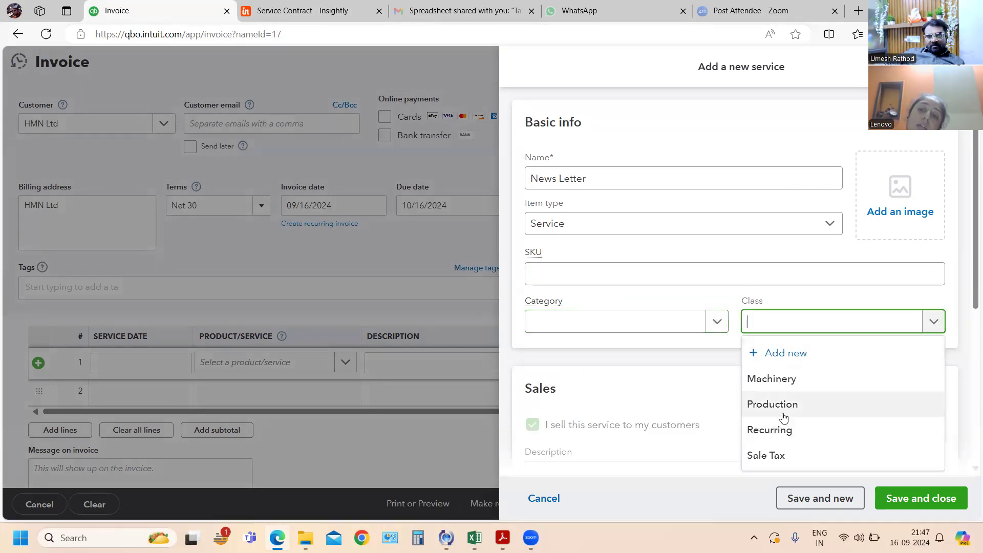
- Create a new category named Subcription for the News Letter service and save it
left_click(716, 323)
left_click(716, 323)
left_click(716, 322)
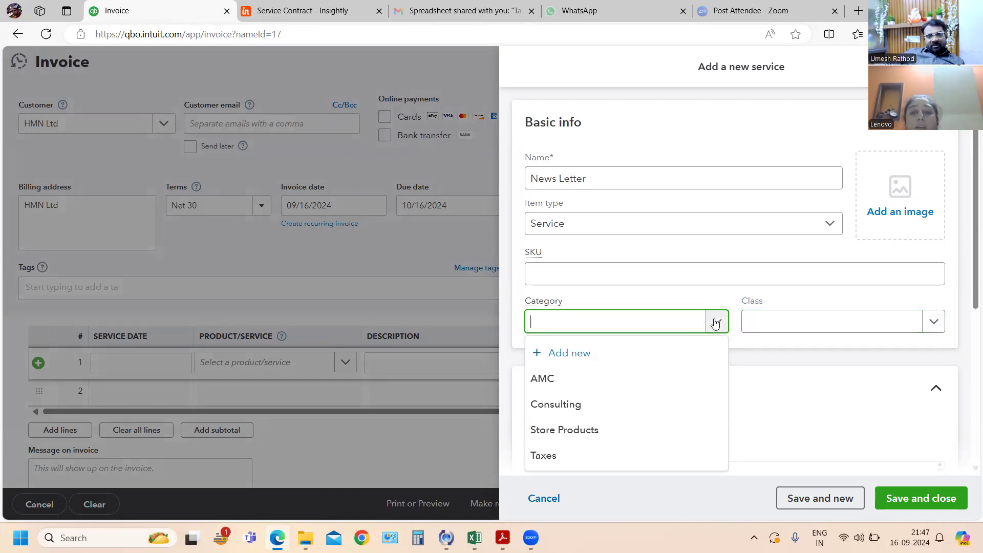
left_click(585, 358)
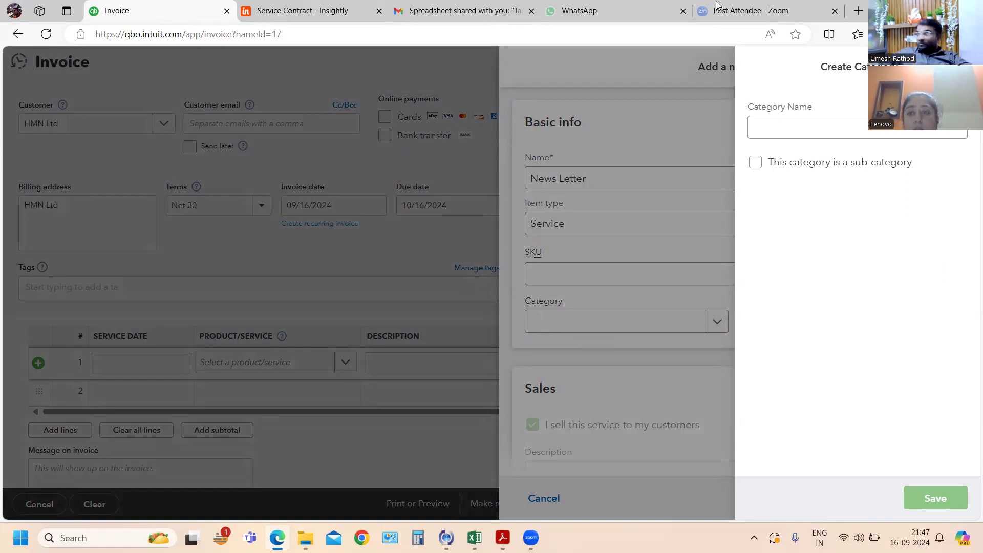
left_click(808, 118)
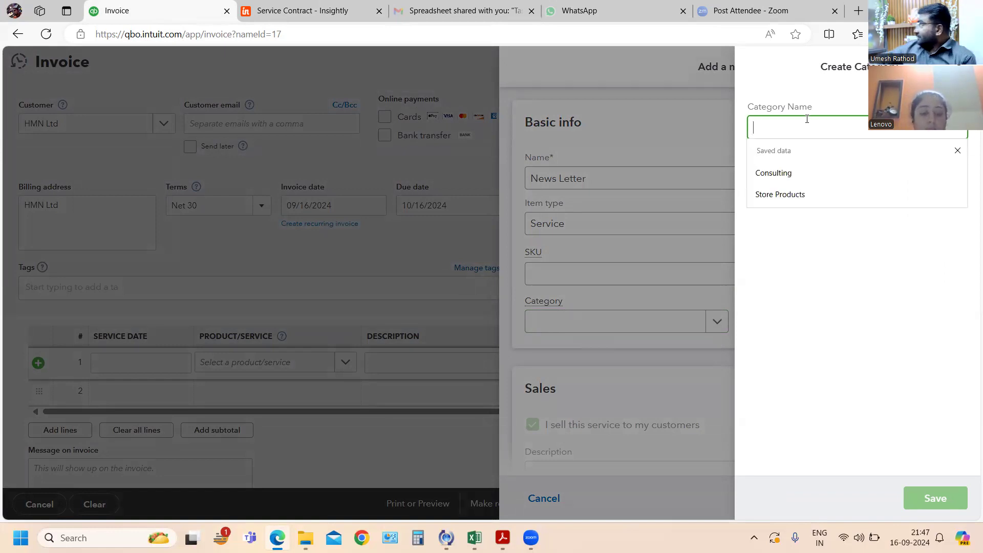
type("Subcrip")
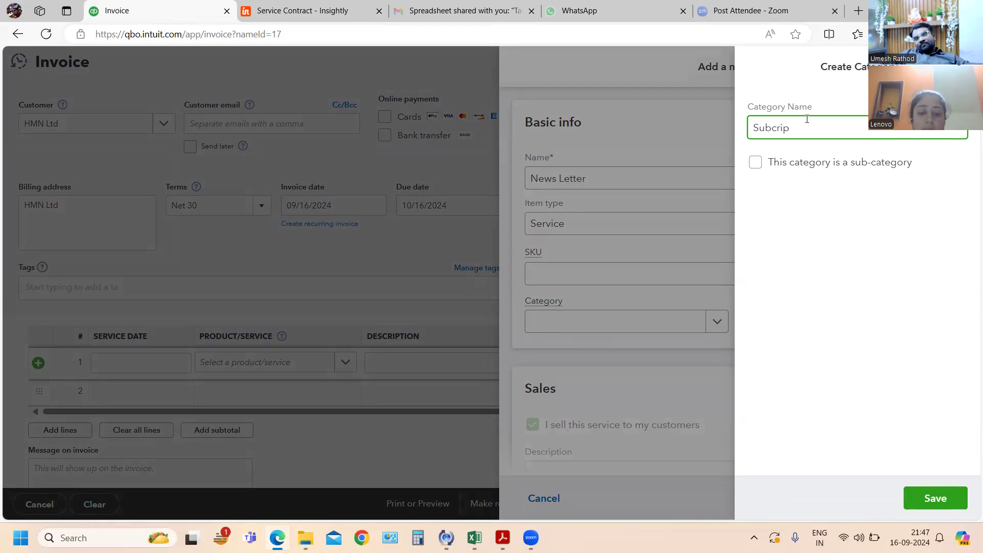
type("tion")
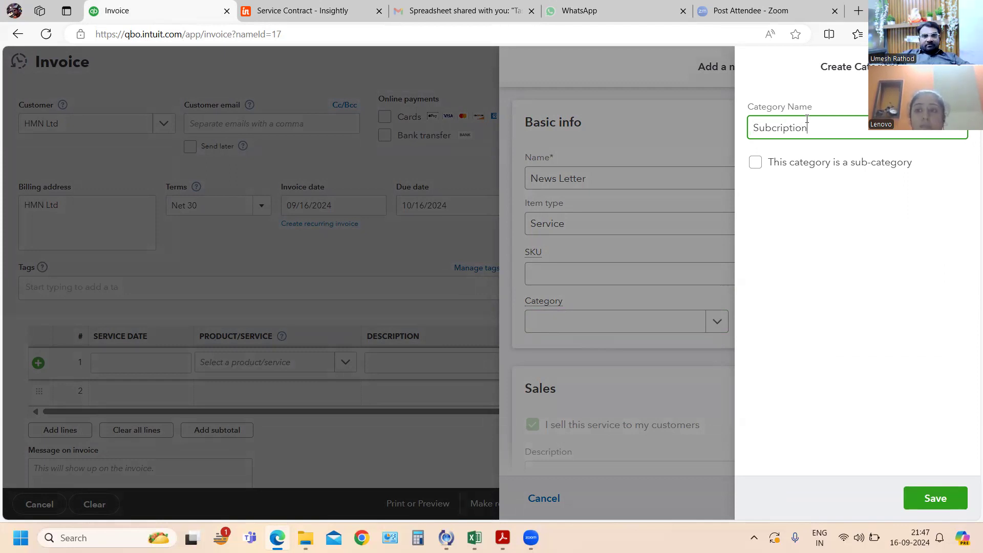
key("BackSpace")
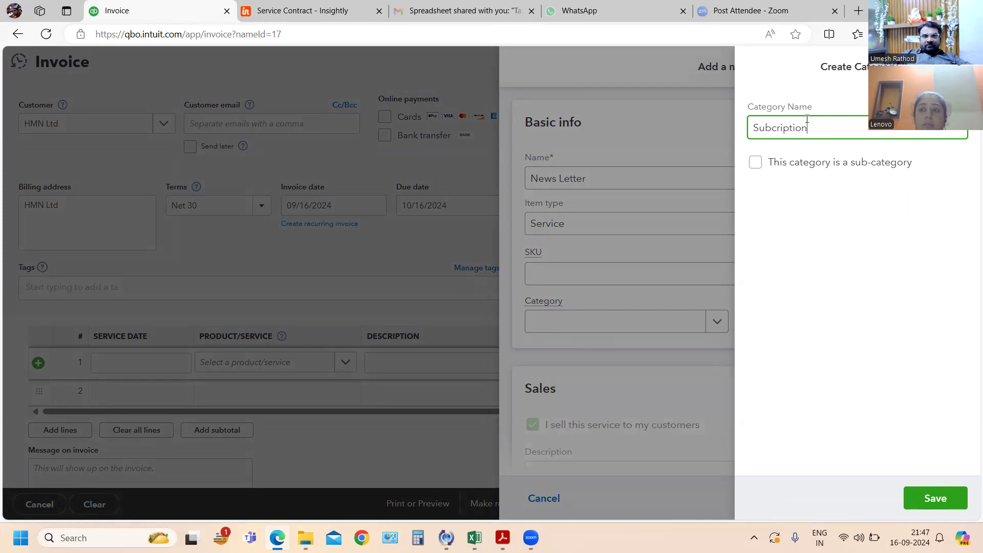
left_click(941, 498)
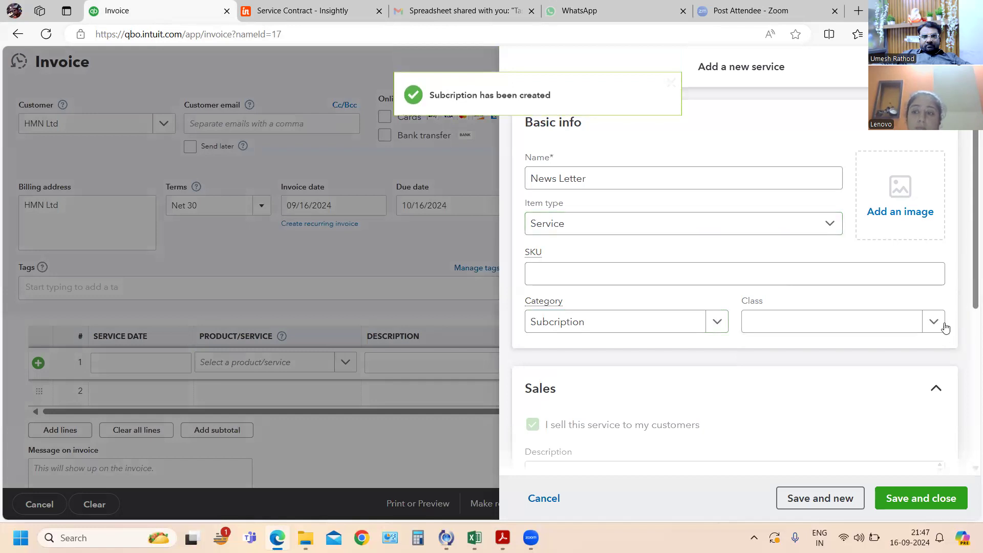
- Create a new class named Service for the News Letter service and save it
left_click(934, 323)
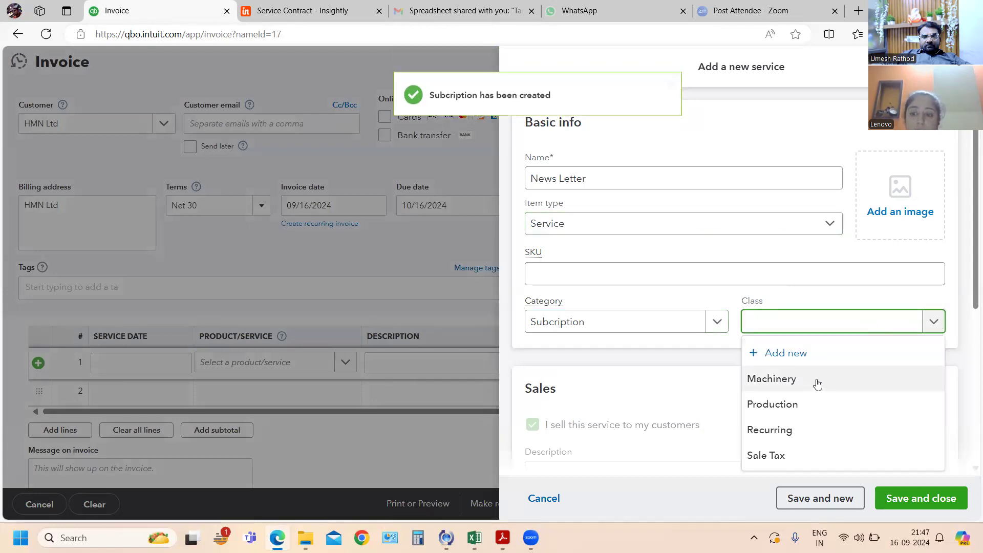
left_click(786, 359)
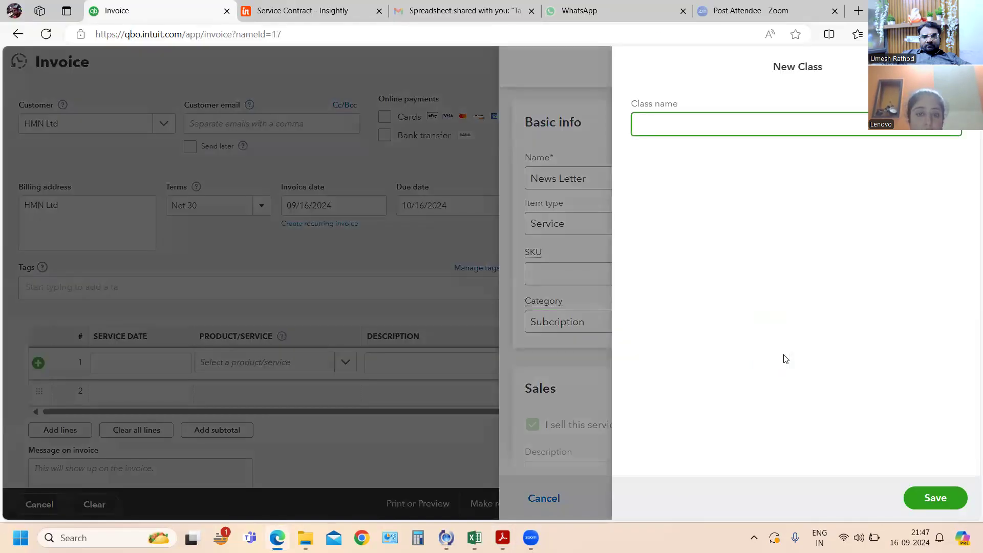
type("Serv")
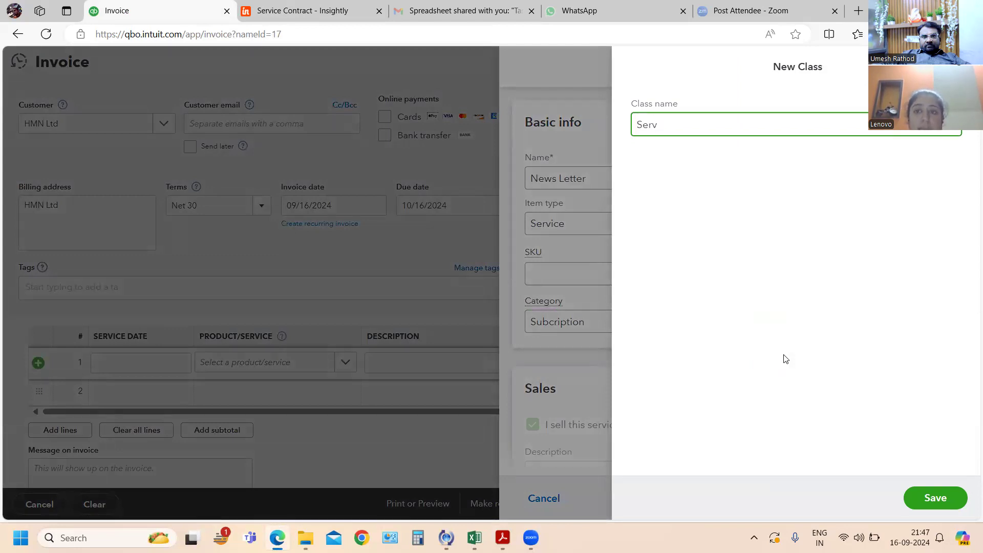
key("BackSpace")
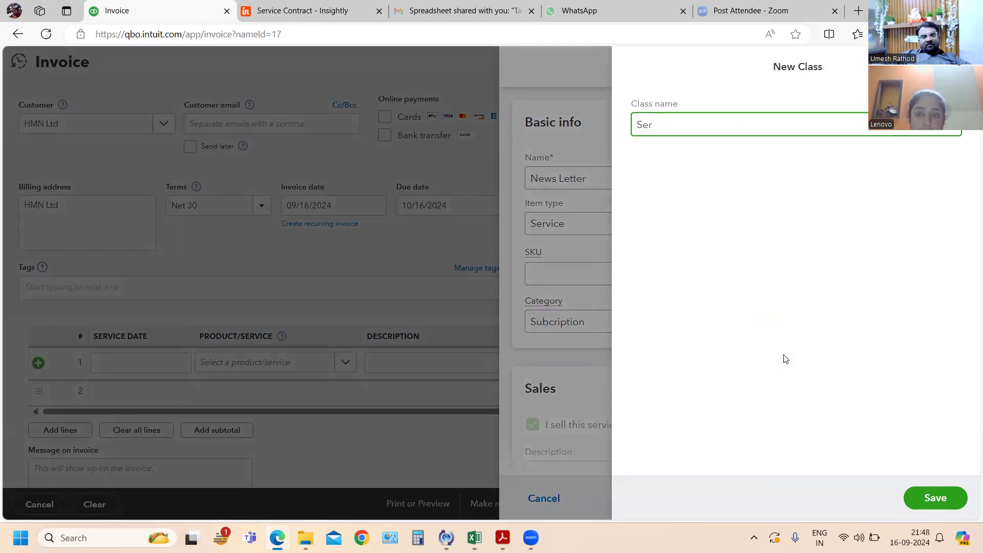
key("BackSpace")
key("BackSpace")
key("BackSpace")
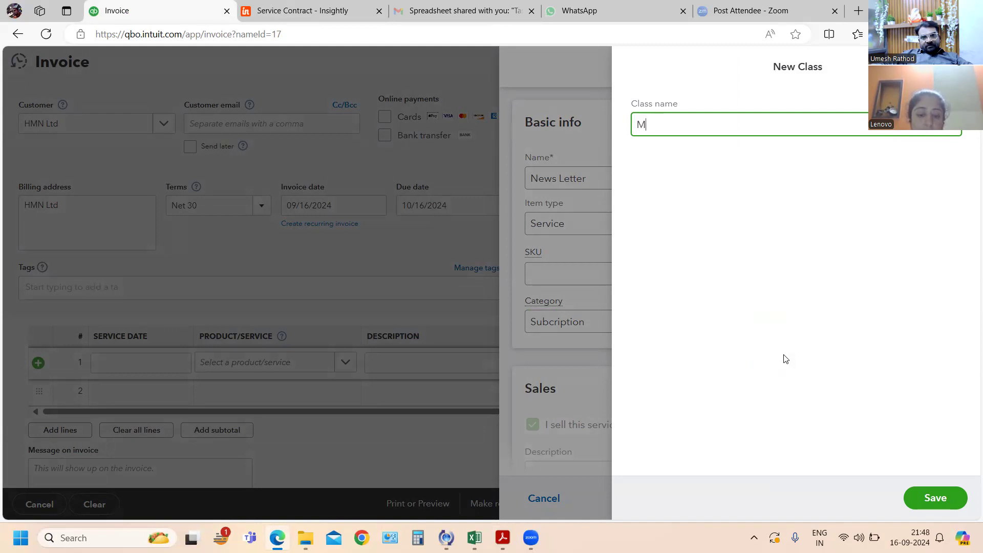
type("Service")
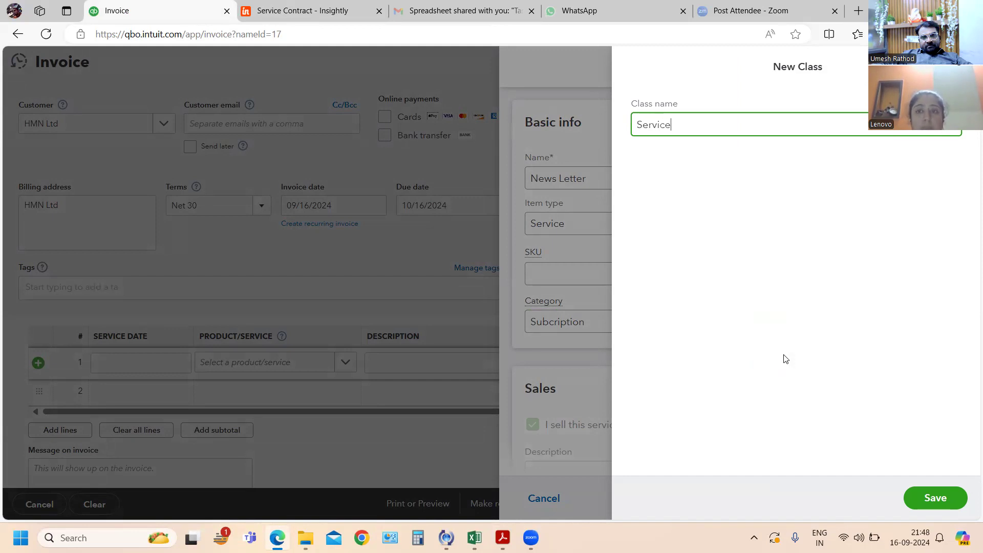
left_click(932, 499)
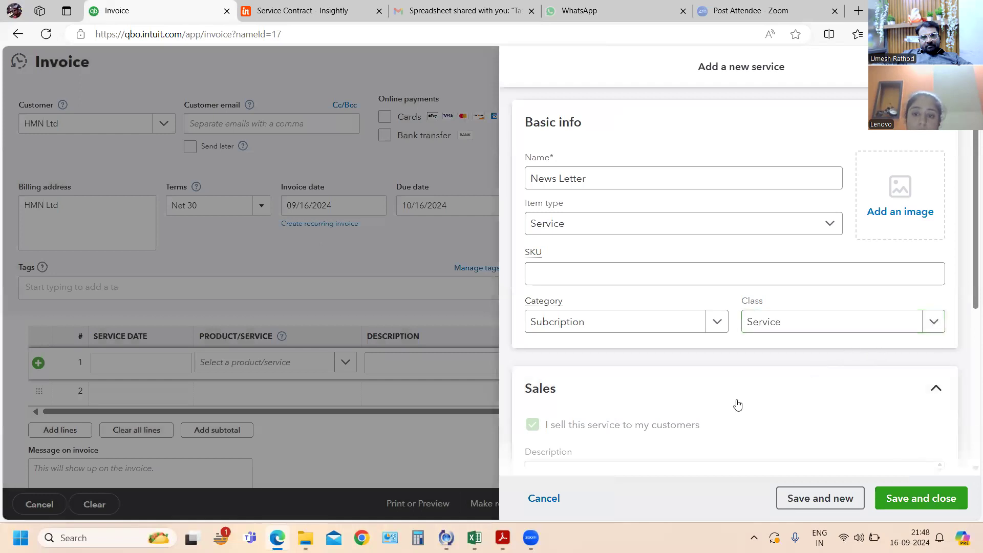
- Enter News Letter as the service's sales description
scroll(743, 399, "down", 3)
left_click(651, 276)
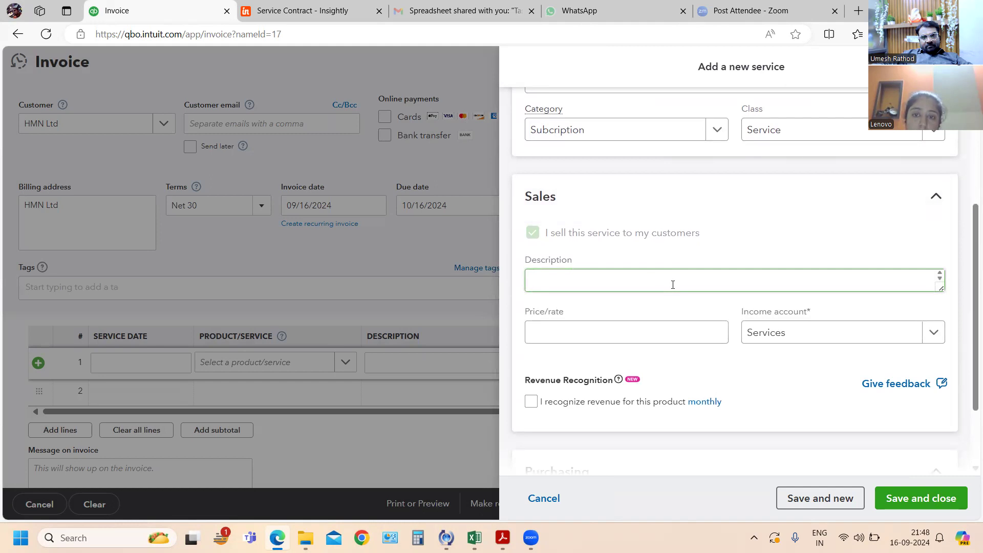
left_click(673, 285)
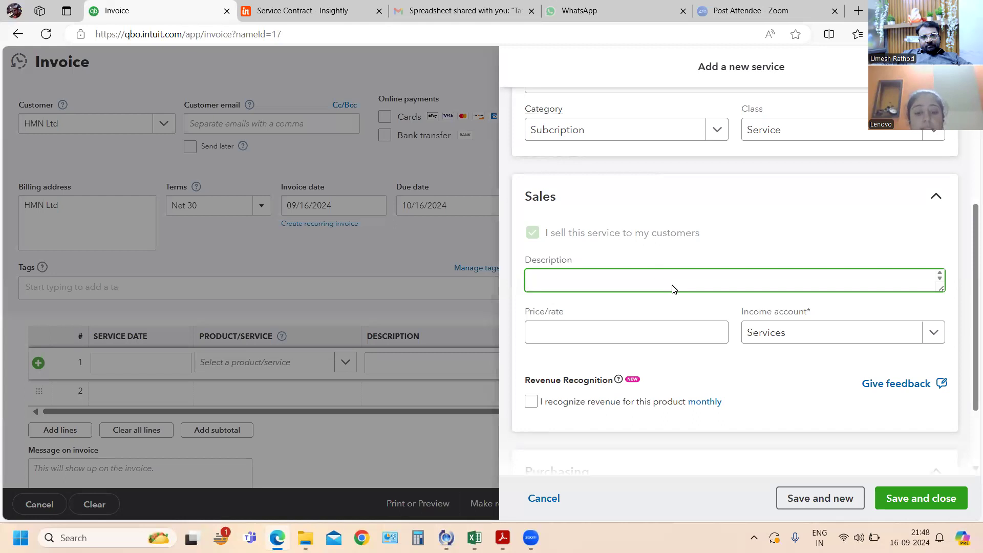
type("Le")
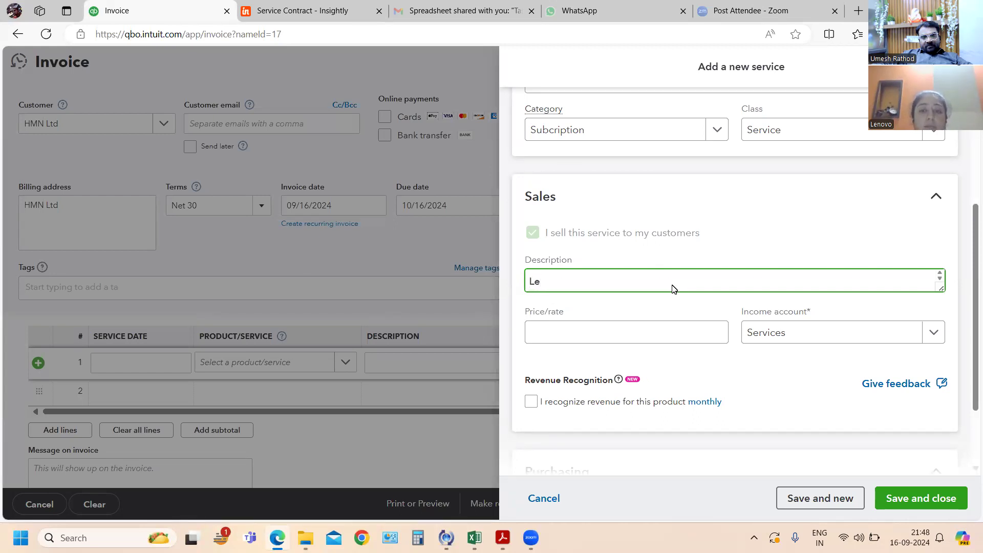
type("tter")
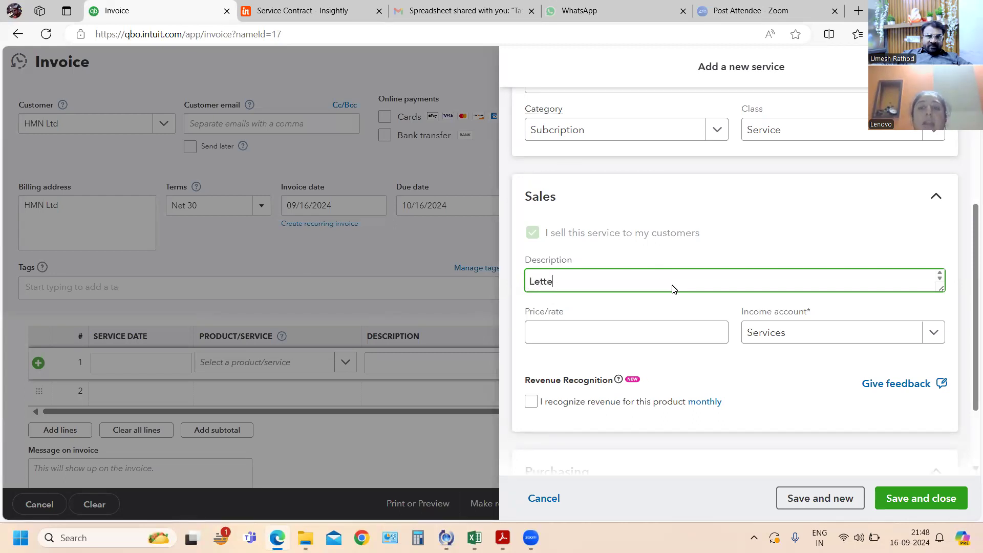
key("BackSpace")
key("BackSpace")
key("BackSpace")
key("BackSpace")
key("BackSpace")
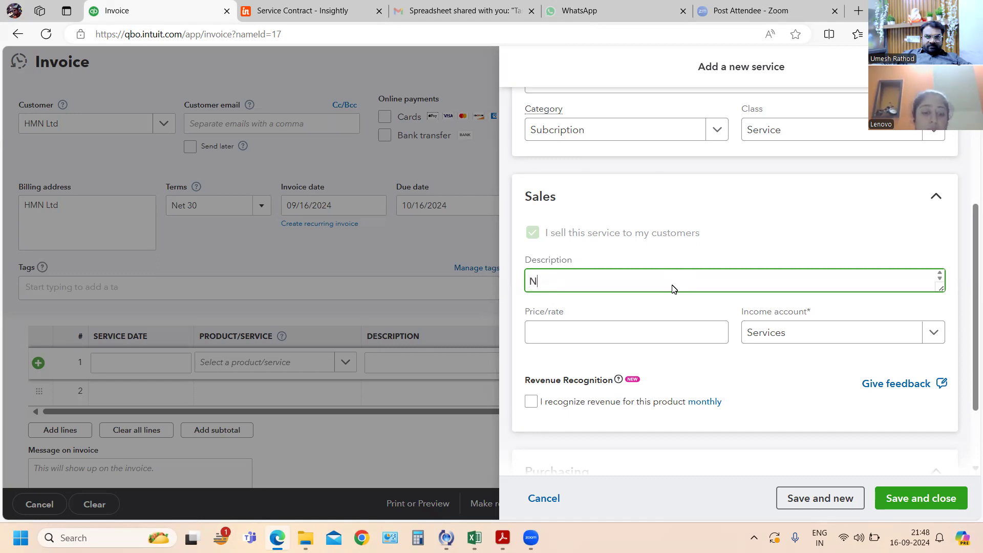
type("NewsLetter")
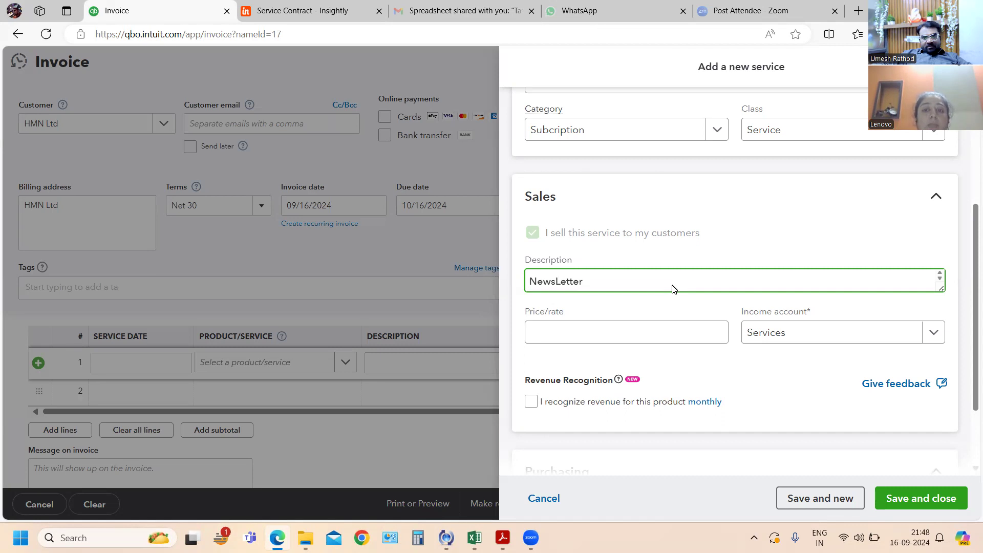
double_click(562, 281)
left_click(556, 281)
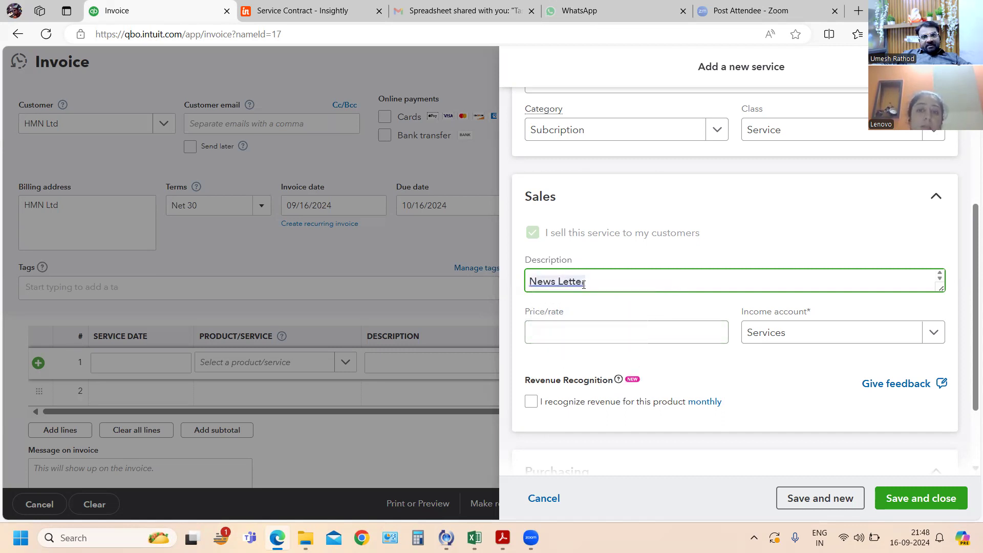
- Recheck exercise 79 in the PDF, then save the service with its sales description changed to Monthly News Letter
key("alt+Tab")
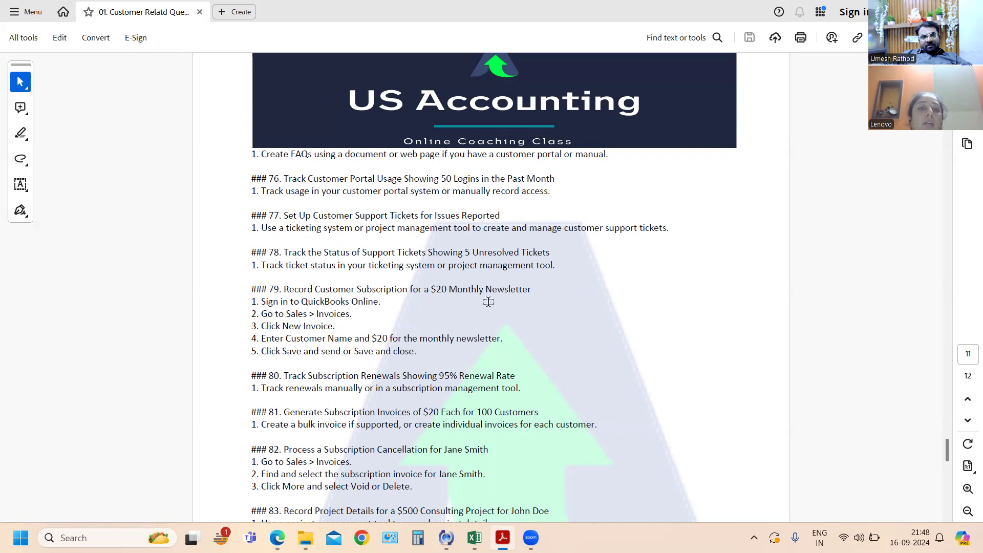
key("alt+Tab")
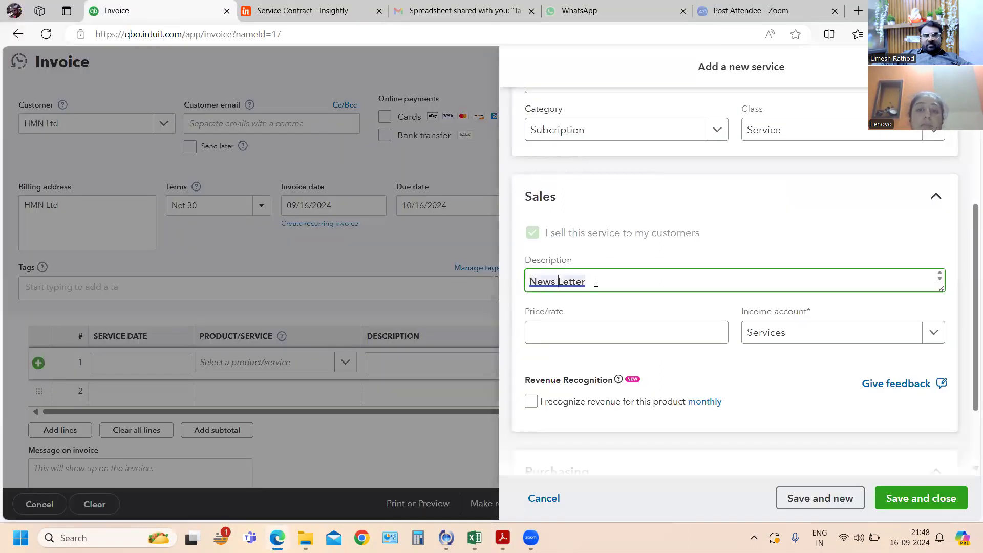
left_click(596, 281)
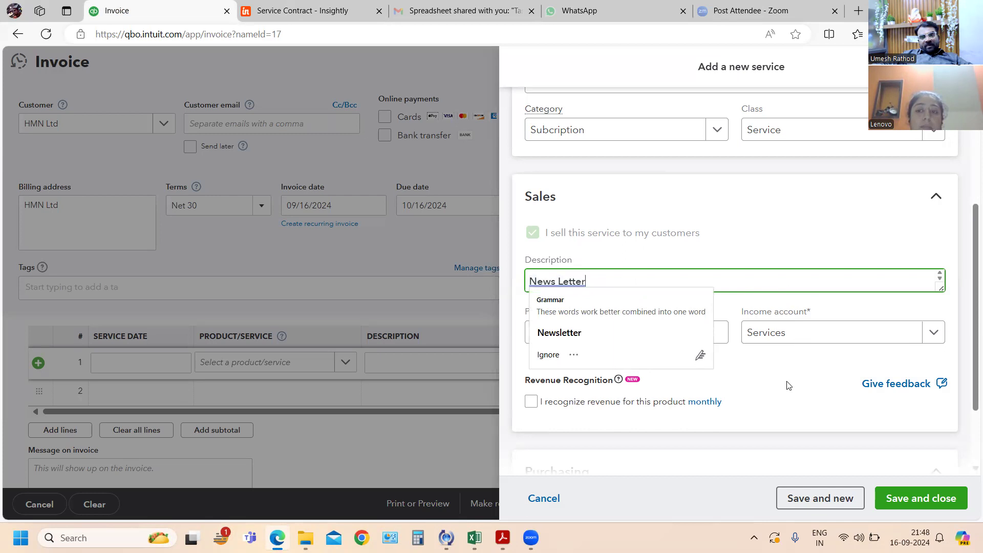
left_click(530, 280)
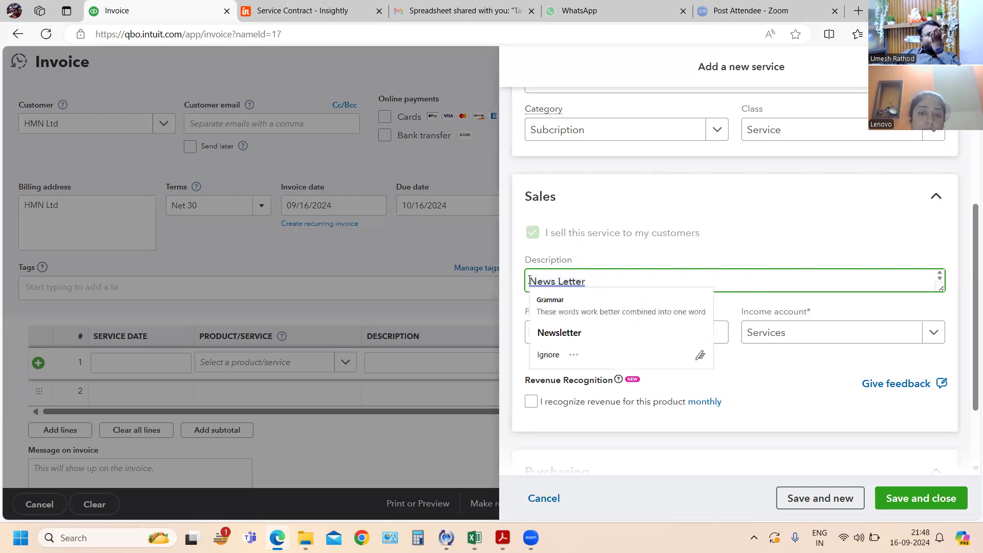
type("Montgh")
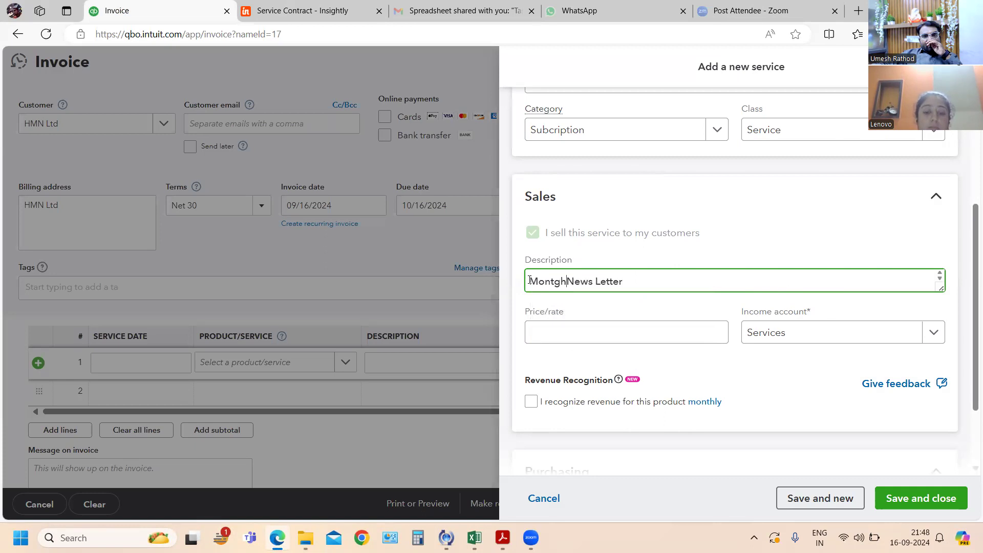
key("BackSpace")
key("BackSpace")
type("hly")
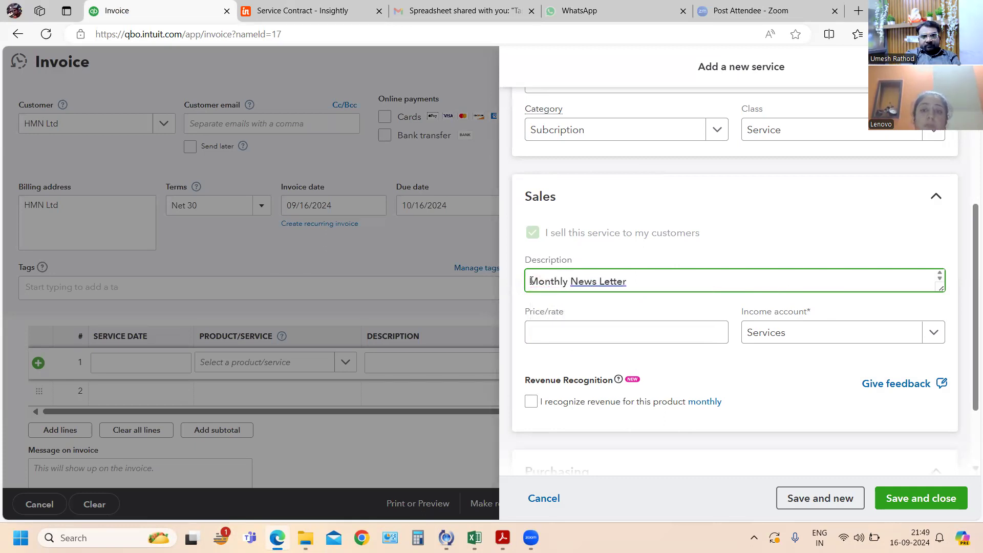
left_click(913, 499)
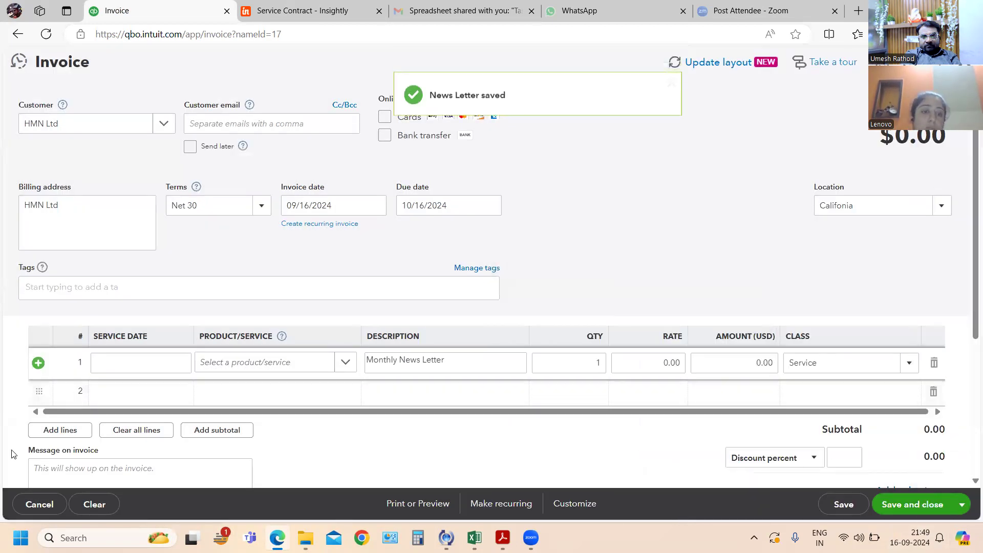
- Look for News Letter among the first line's product/service choices and reload the HMN Ltd invoice form
left_click(345, 363)
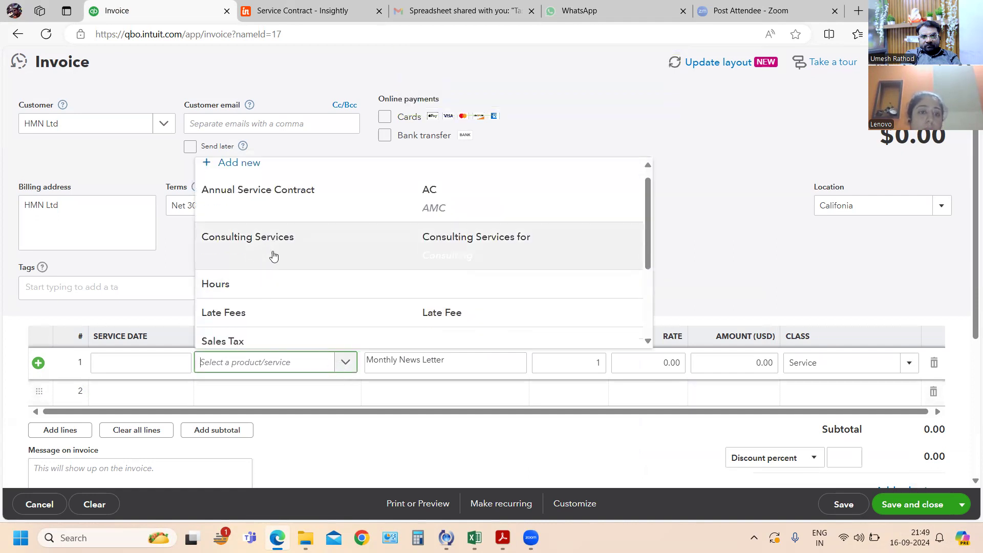
scroll(274, 256, "down", 3)
scroll(275, 254, "up", 3)
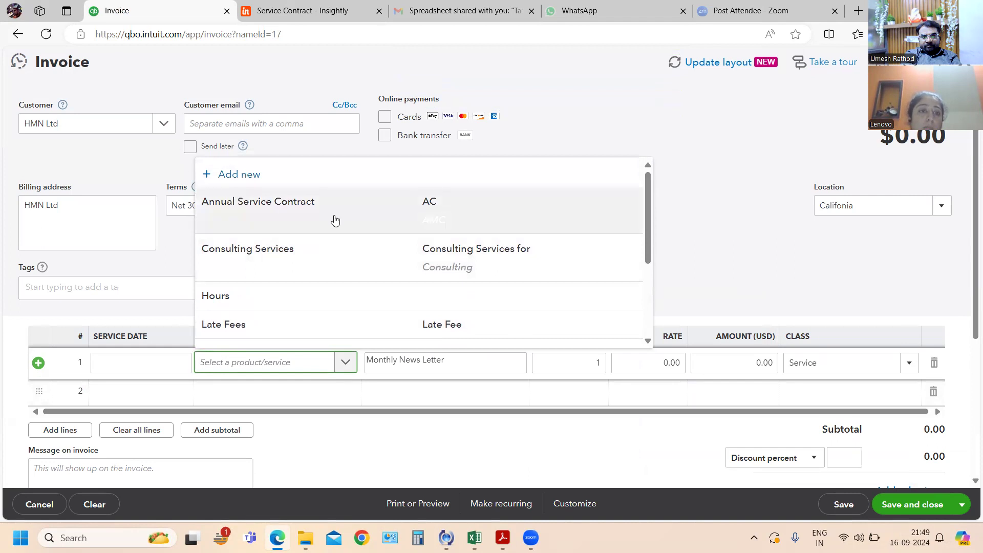
left_click(714, 244)
left_click(52, 33)
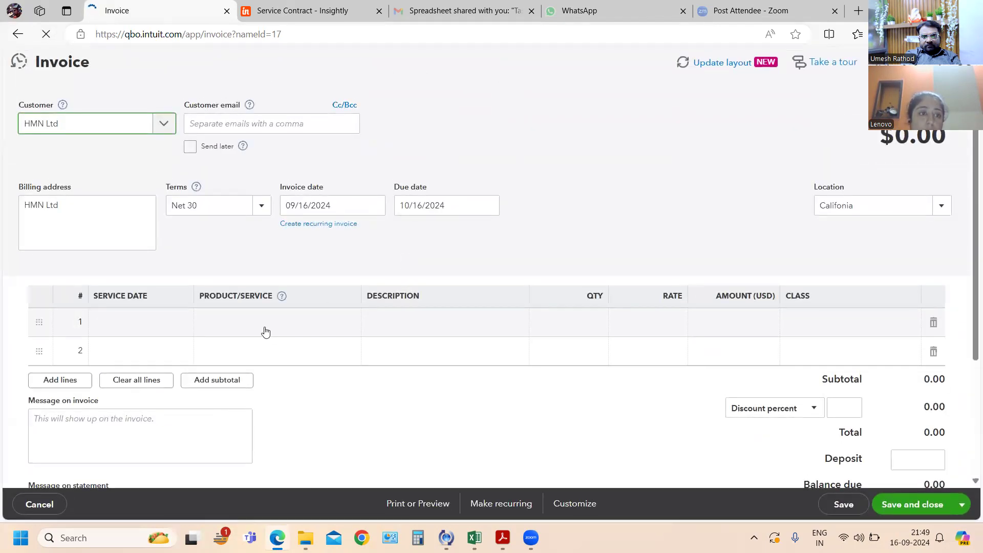
- Choose News Letter as the product/service on the first line of the HMN Ltd invoice
left_click(265, 366)
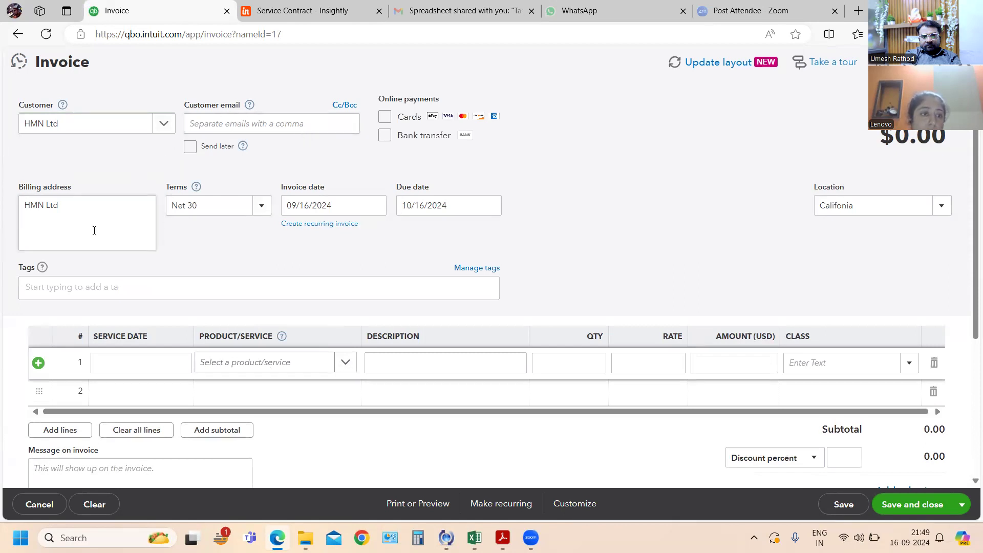
left_click(345, 364)
scroll(290, 242, "down", 1)
scroll(287, 238, "down", 3)
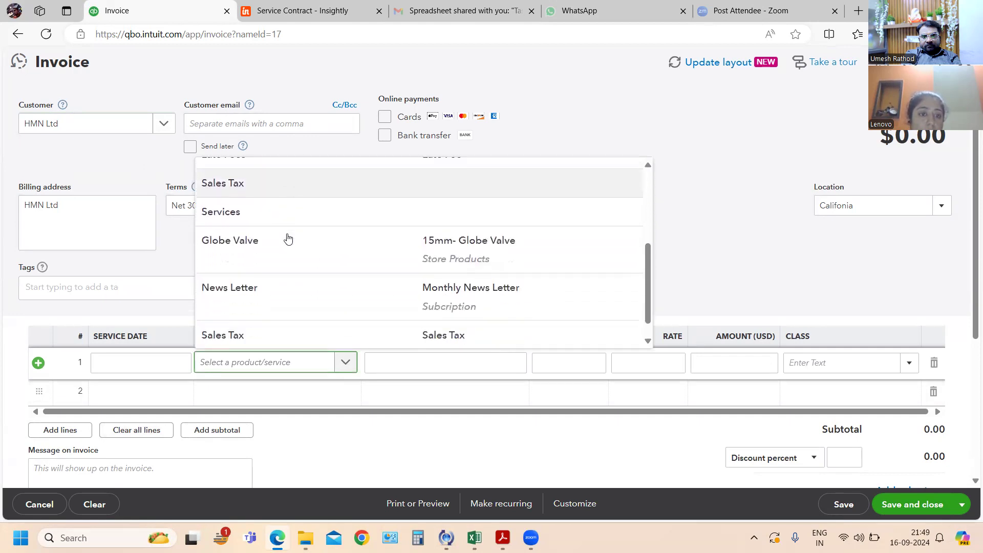
left_click(264, 272)
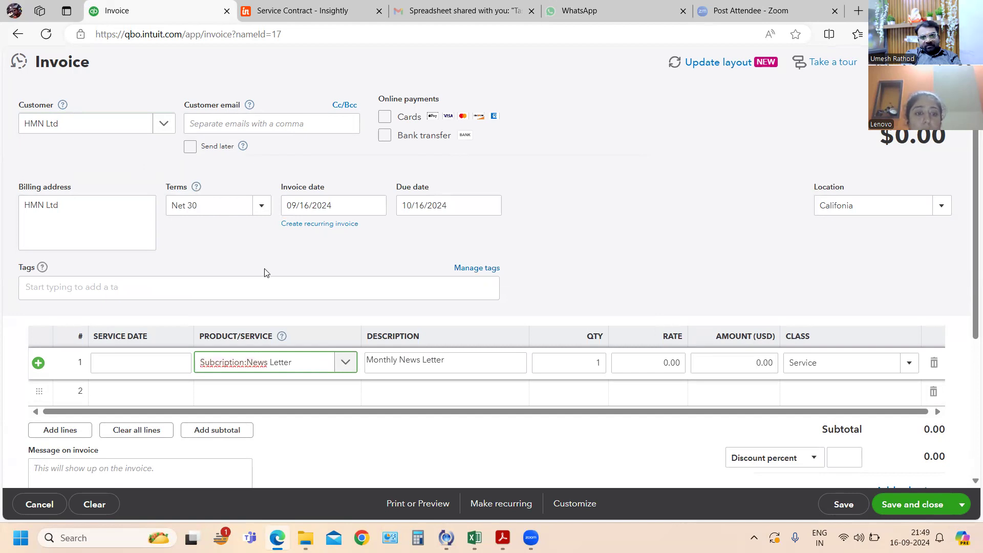
key("Tab")
key("Tab")
key("Tab")
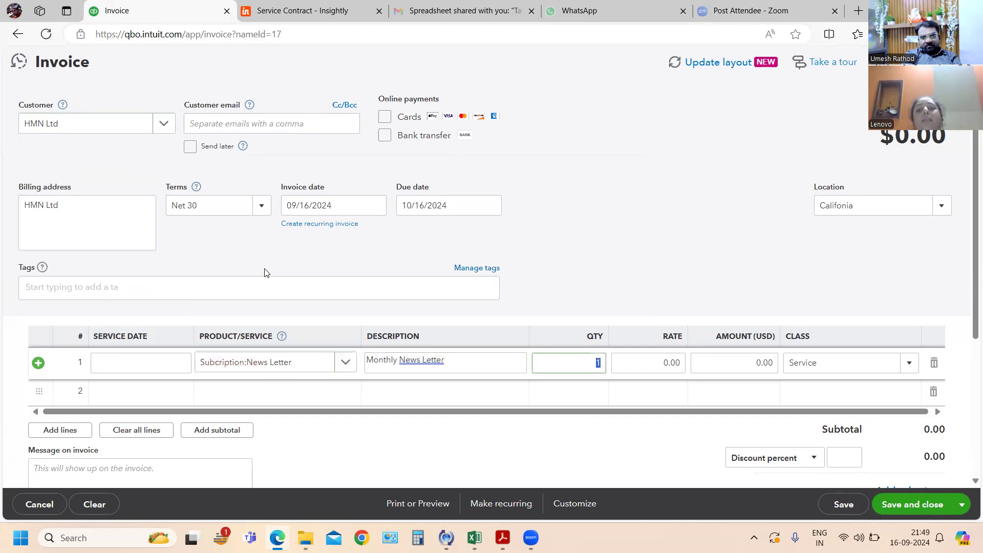
- Set the News Letter line's rate to 200 and look over the invoice totals
type("200")
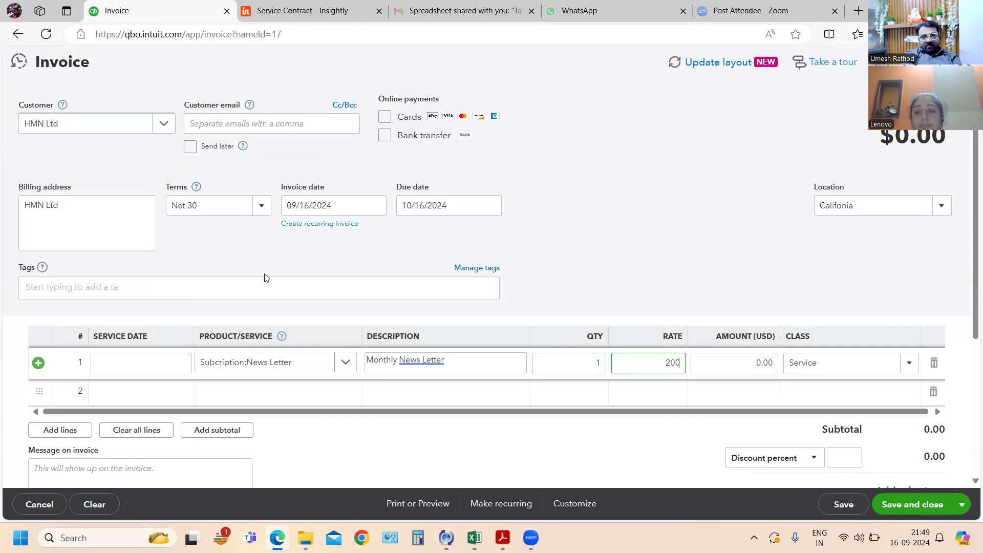
key("Tab")
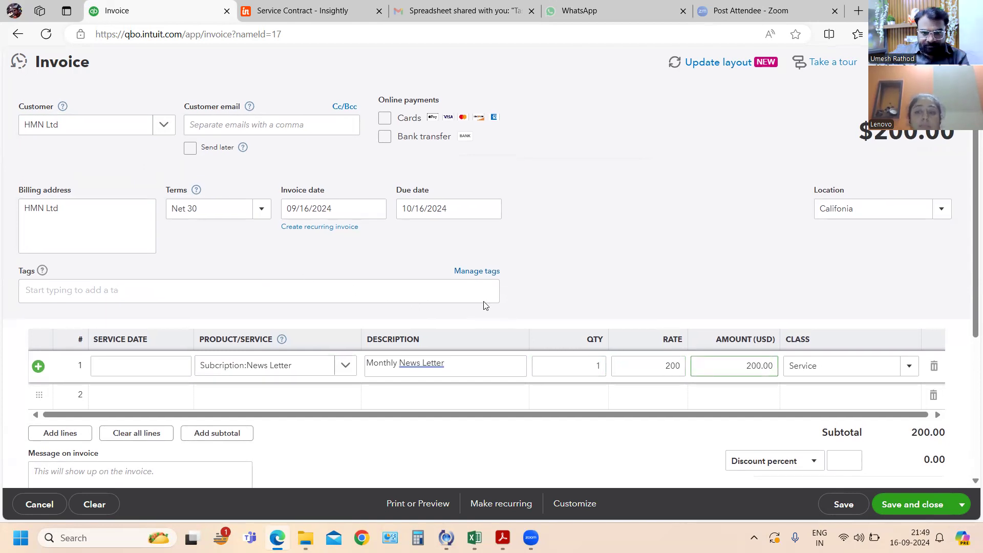
scroll(484, 303, "down", 2)
scroll(485, 301, "down", 1)
key("Tab")
key("Tab")
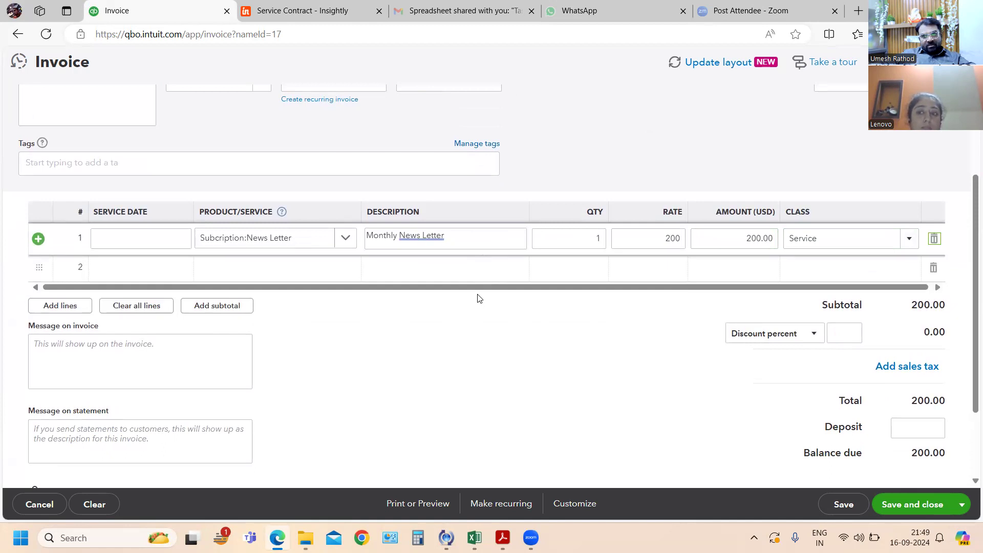
scroll(479, 298, "down", 1)
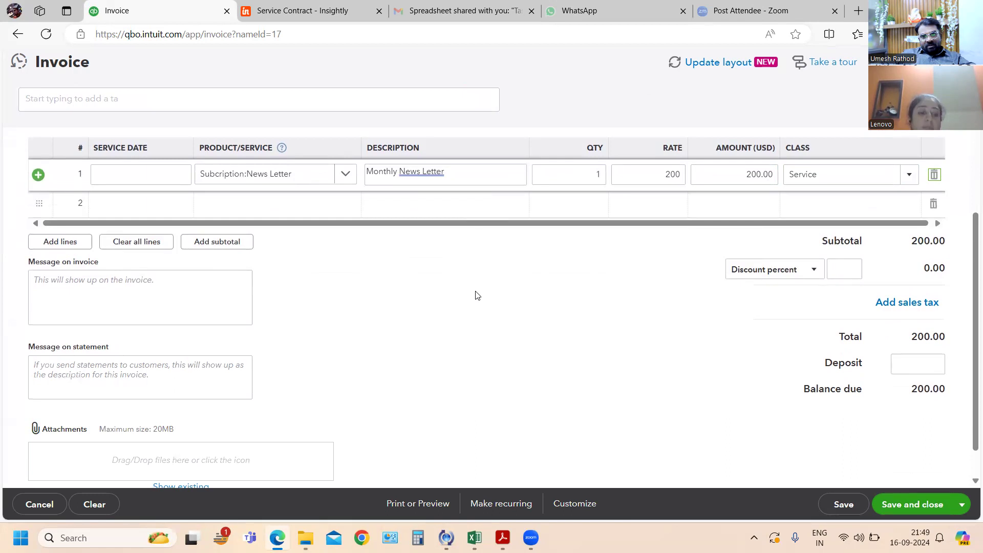
- Recheck the subscription amount in the PDF exercise and set the News Letter line's rate to 20
key("alt+Tab")
key("alt+Tab")
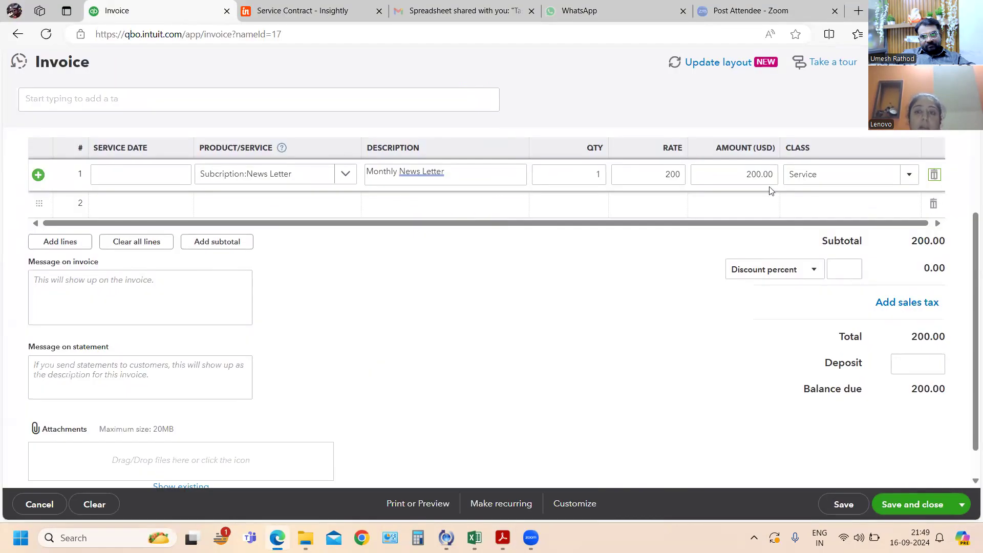
double_click(679, 175)
type("20")
key("Tab")
key("Tab")
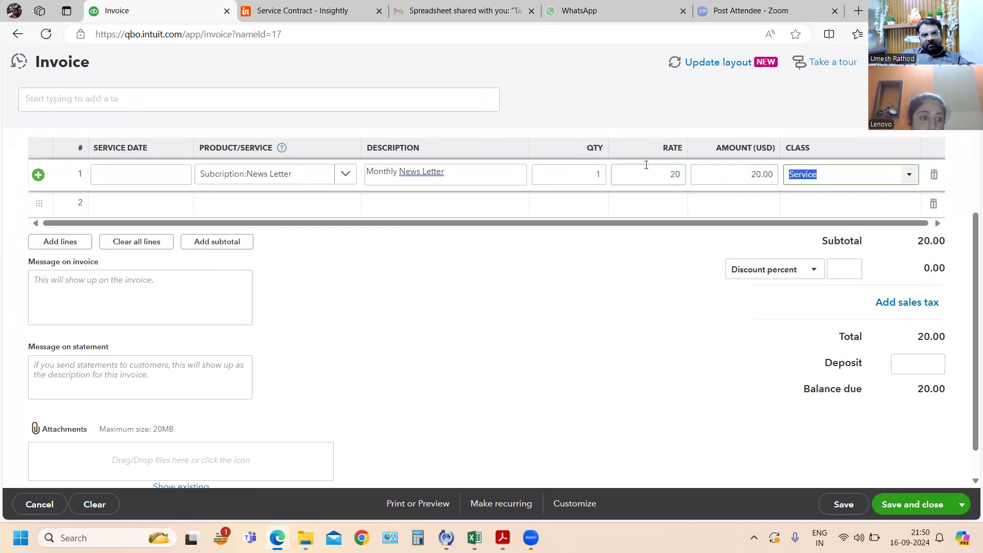
key("Tab")
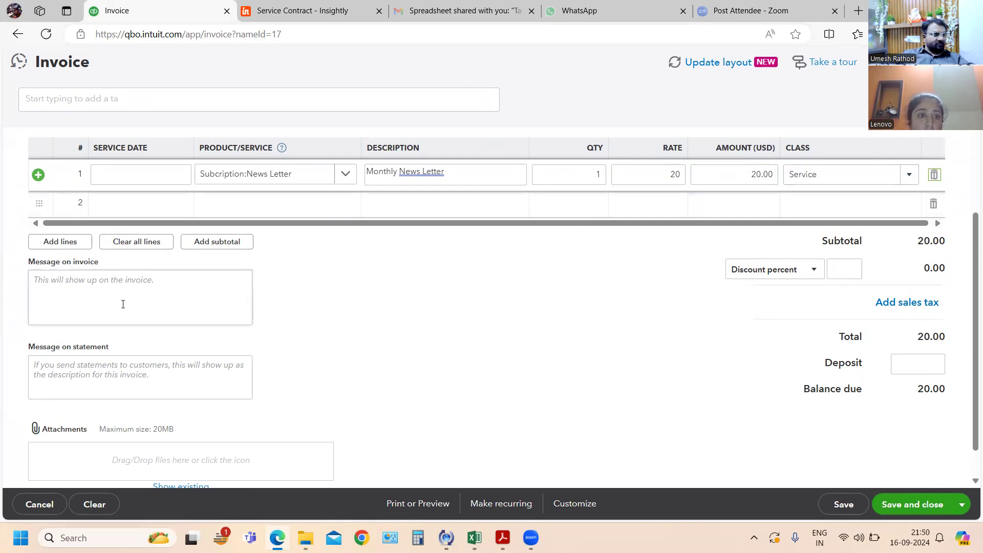
- Enter Monthly Contract as the message on the invoice, and save and close the invoice
left_click(130, 286)
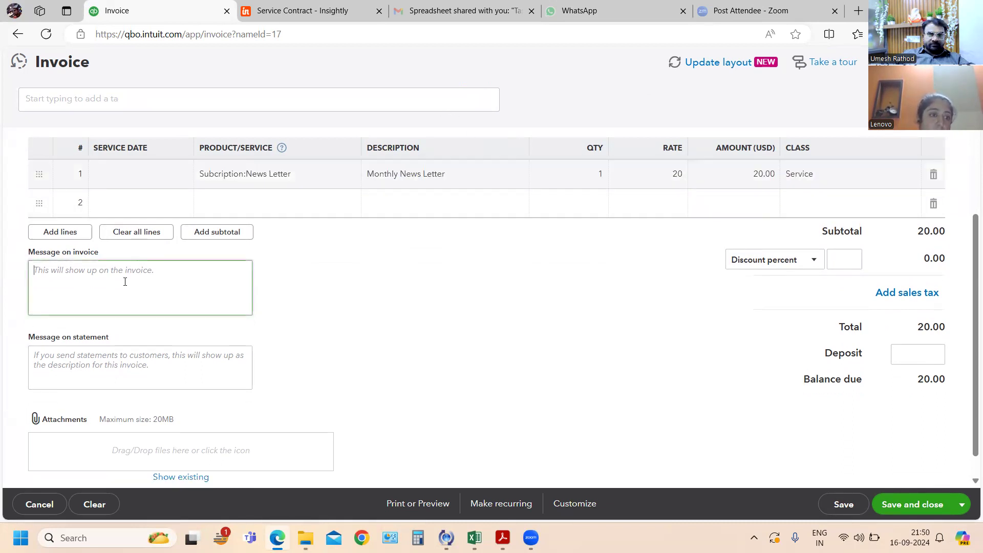
type("Monthly Con")
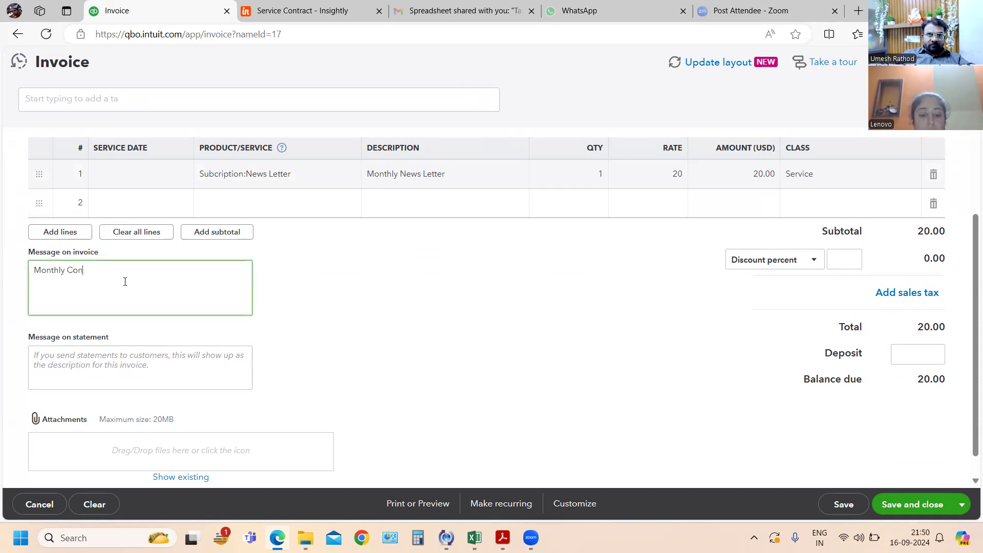
type("act")
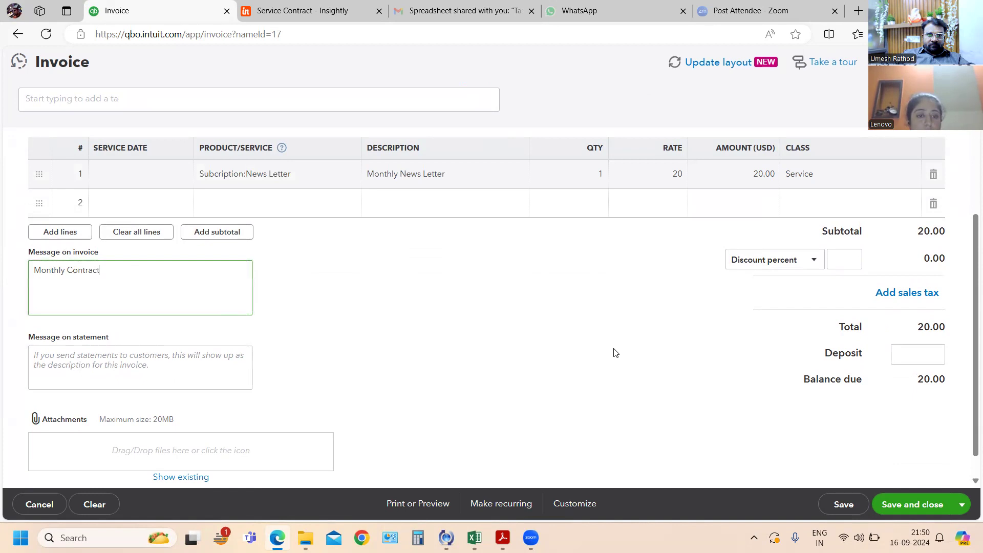
left_click(925, 508)
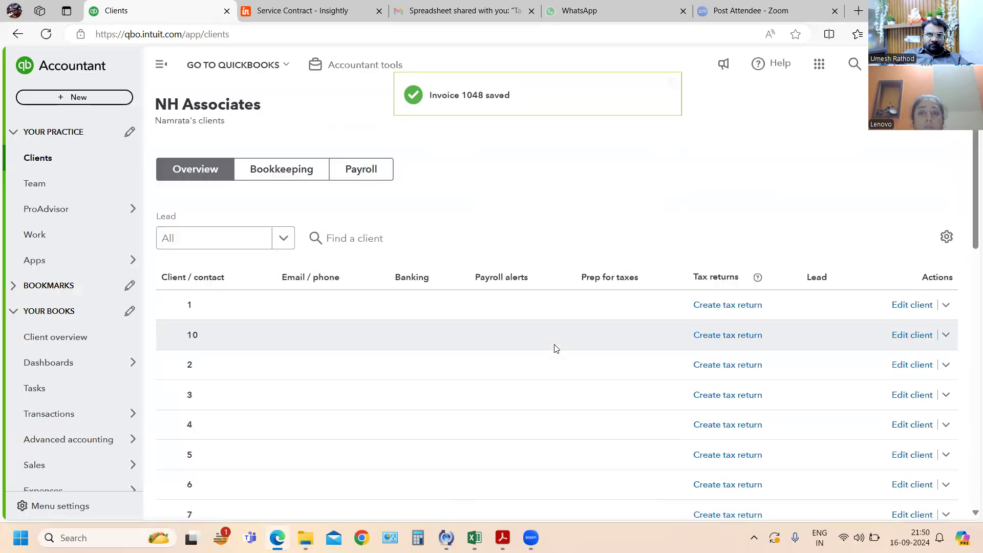
- Switch to the exercise PDF, dismiss the Windows Update notice and read the exercises following number 79
key("alt+Tab")
scroll(553, 343, "down", 2)
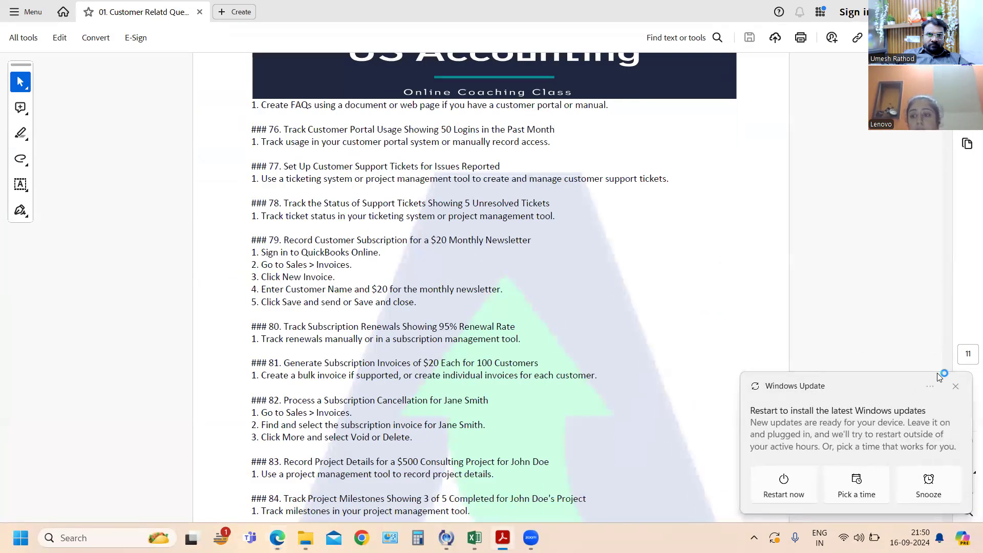
left_click(956, 387)
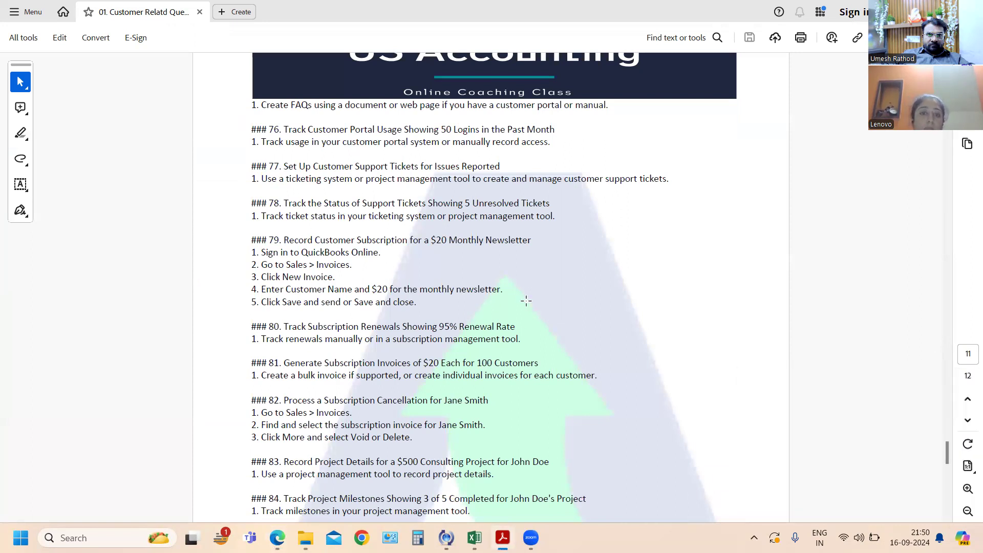
scroll(528, 302, "down", 1)
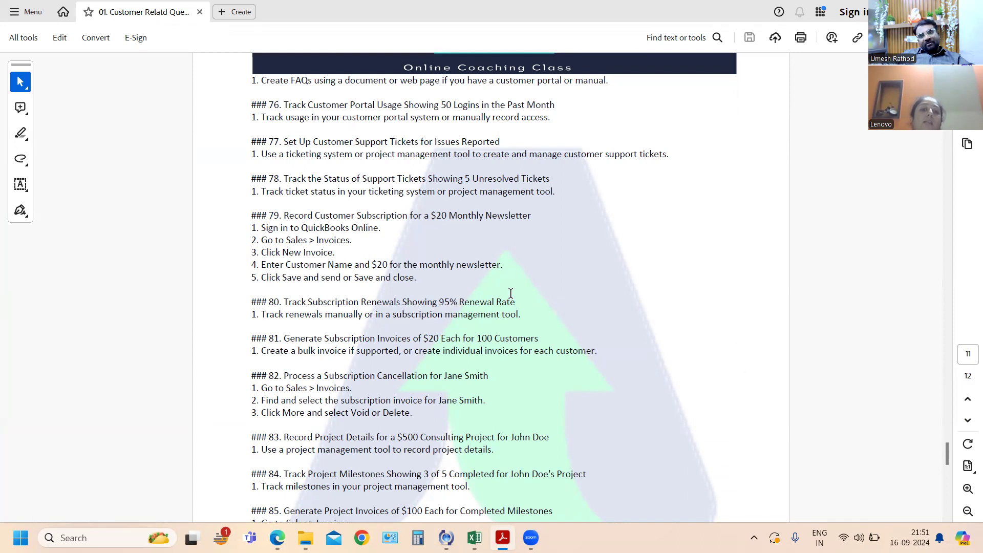
- Switch back to QuickBooks Online and examine HMN Ltd's record in the practice's client list, returning to the list
key("alt+Tab")
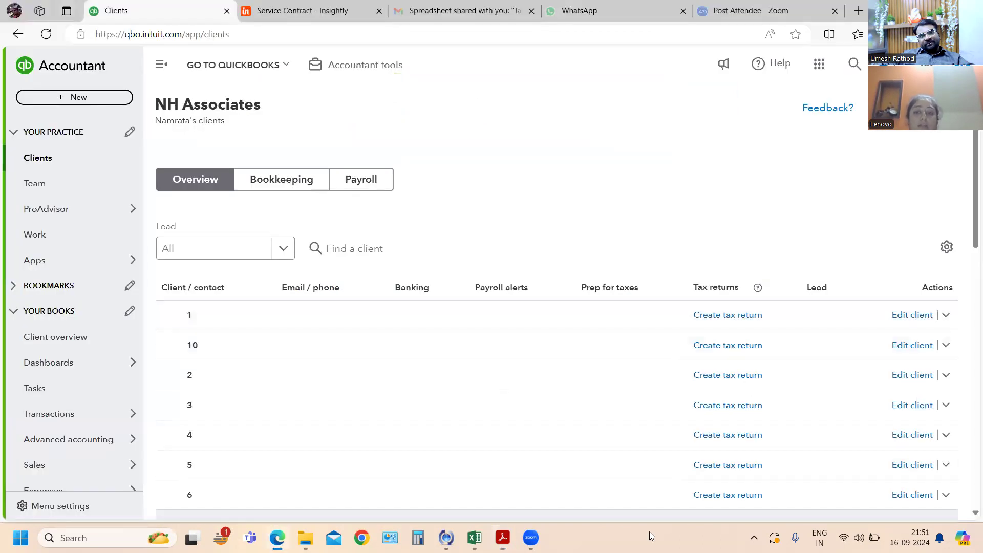
scroll(563, 400, "down", 5)
scroll(538, 385, "down", 4)
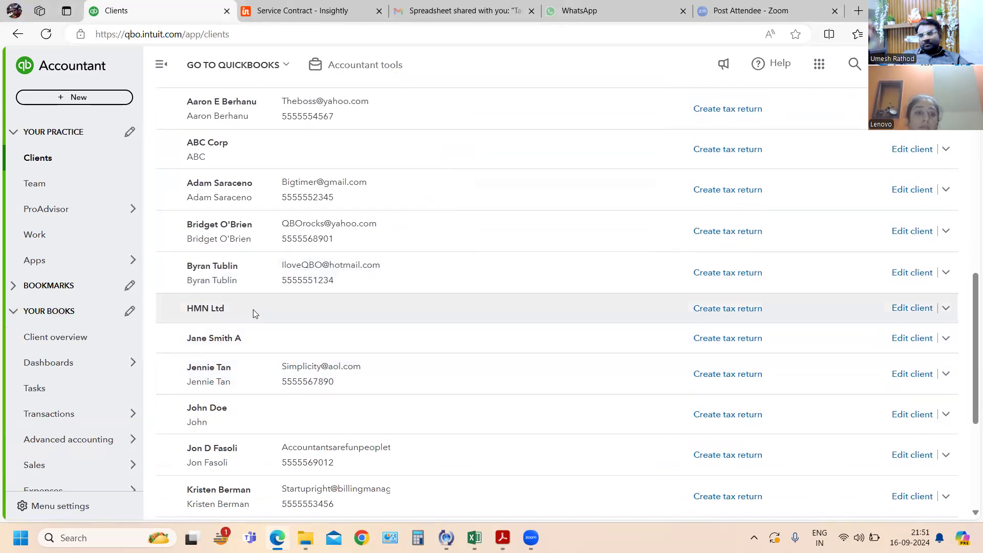
left_click(224, 314)
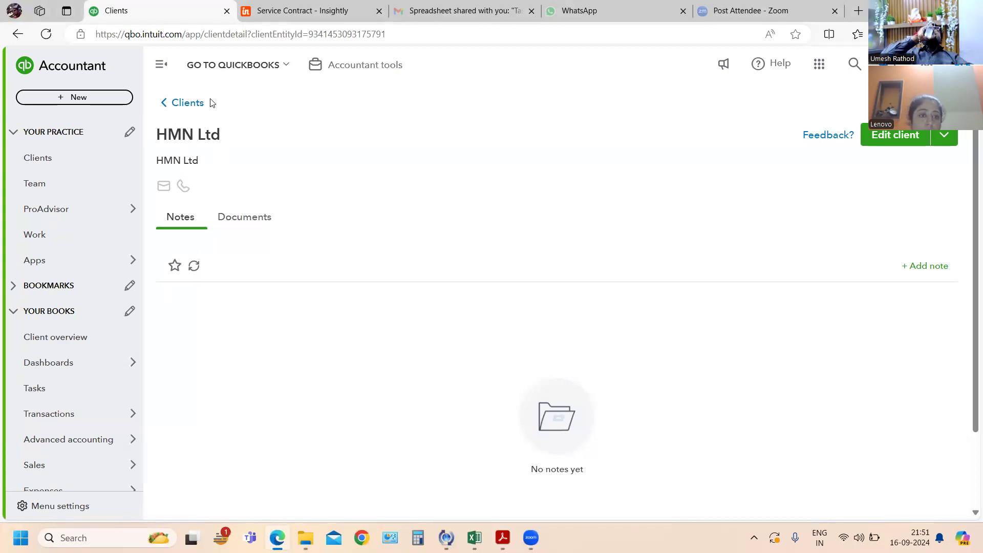
scroll(483, 444, "down", 2)
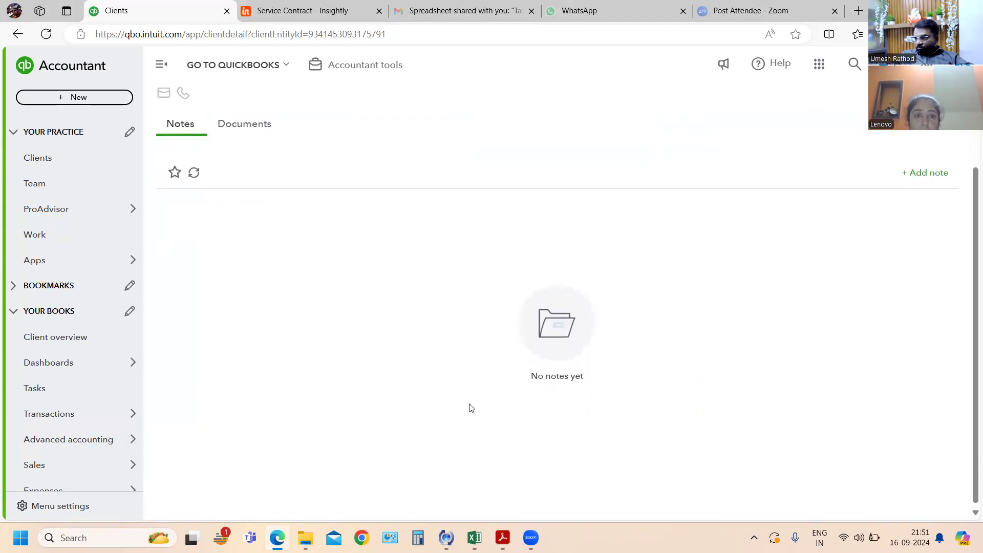
scroll(472, 408, "up", 2)
left_click(167, 103)
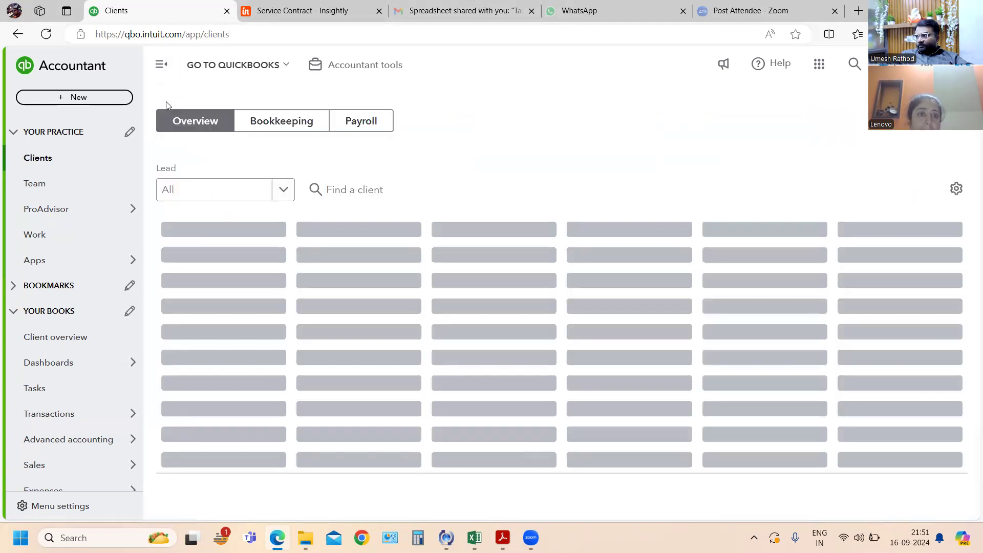
scroll(567, 372, "down", 1)
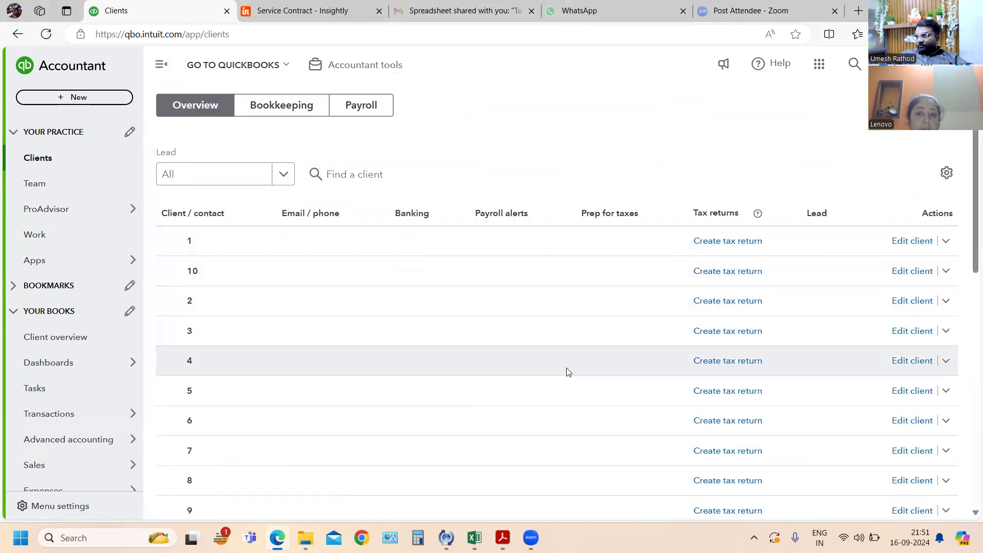
scroll(567, 371, "down", 8)
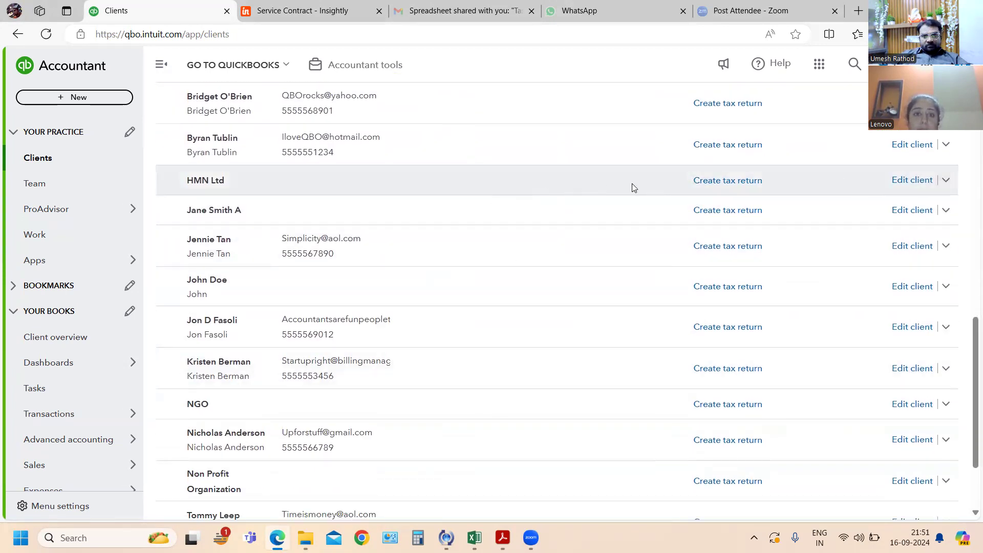
scroll(214, 186, "up", 1)
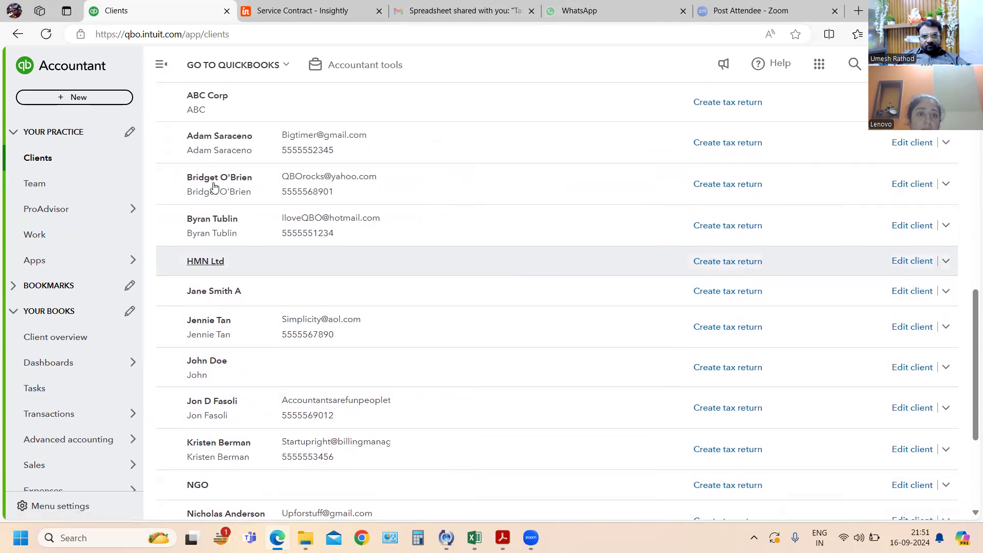
scroll(214, 186, "up", 8)
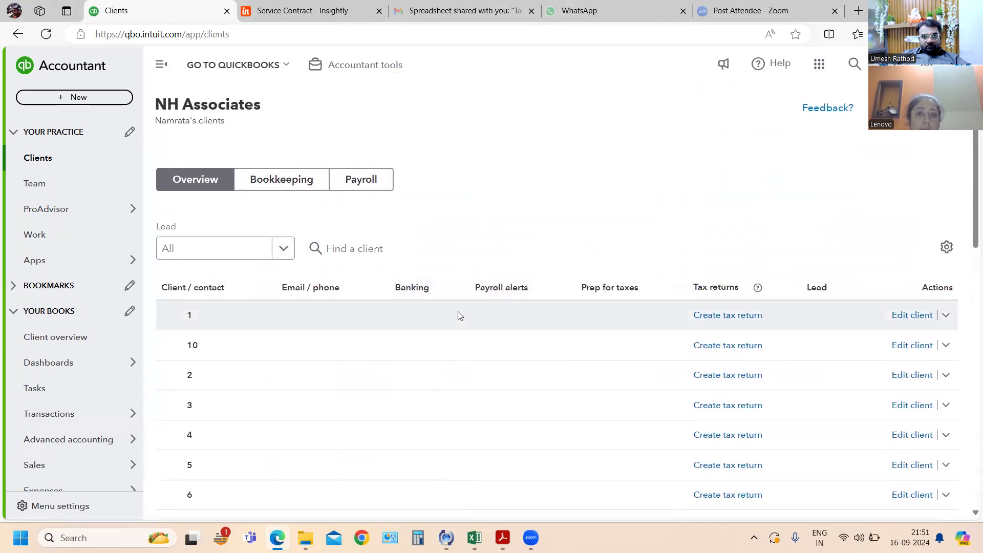
- Open HMN Ltd from the sales customers list and examine its transaction list for the subscription invoice
mouse_move(112, 469)
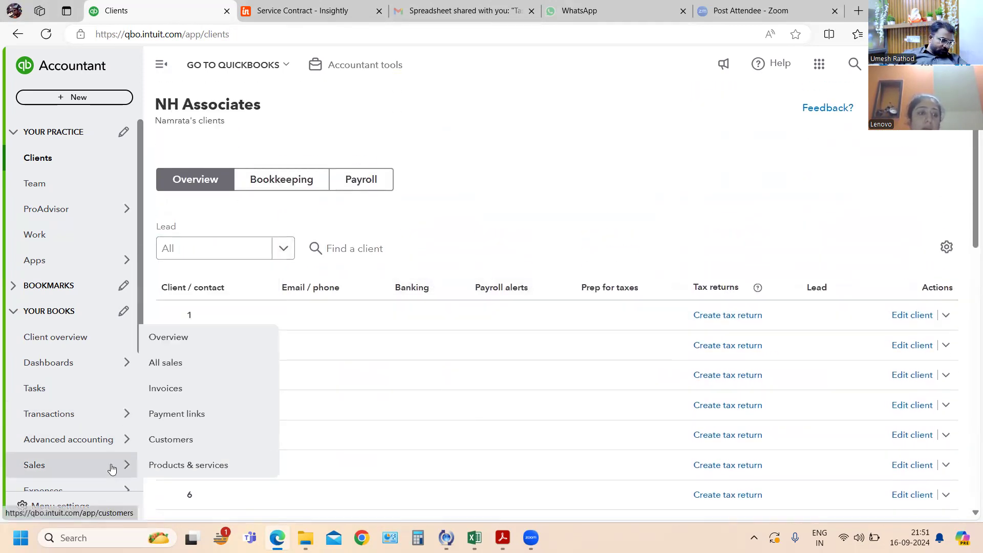
left_click(193, 441)
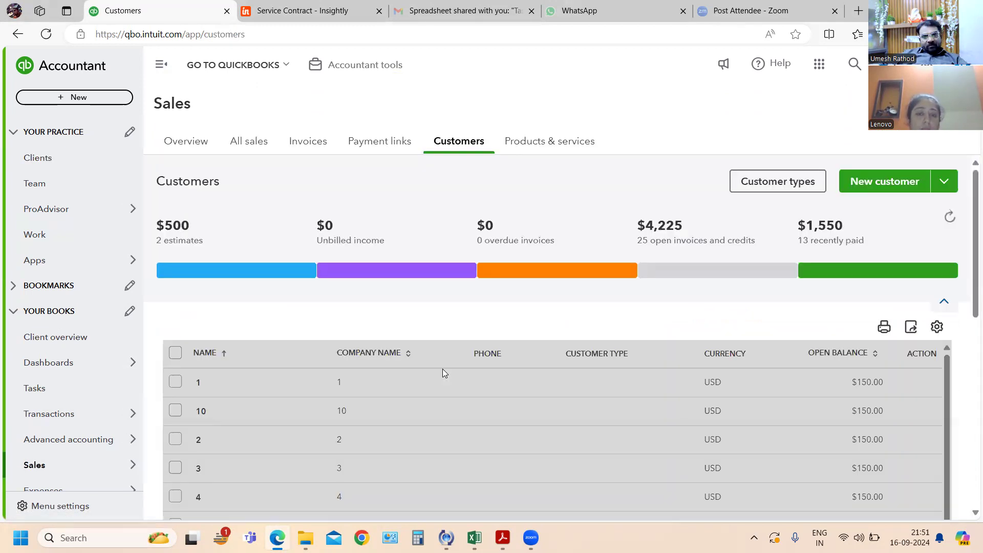
scroll(312, 437, "down", 4)
scroll(450, 415, "down", 3)
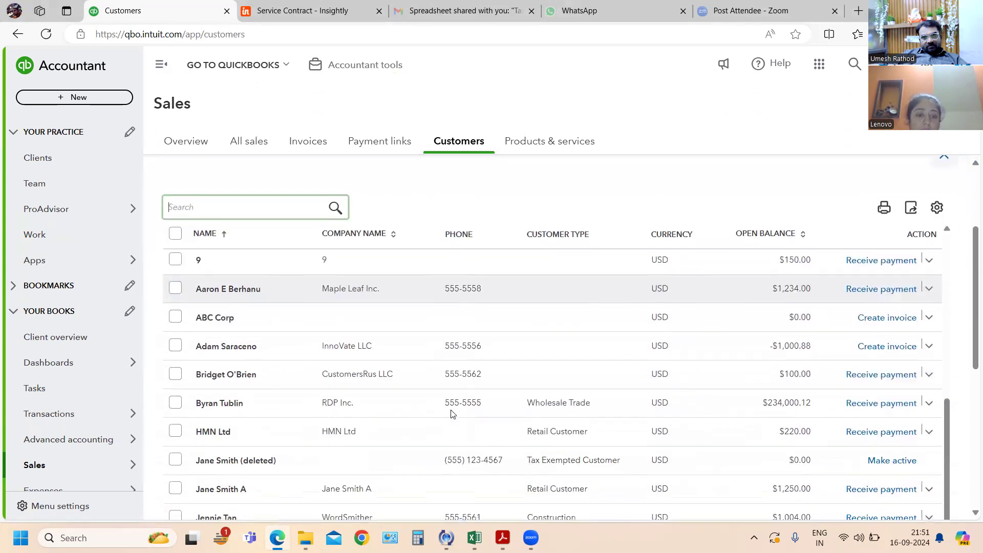
scroll(451, 414, "down", 3)
left_click(336, 305)
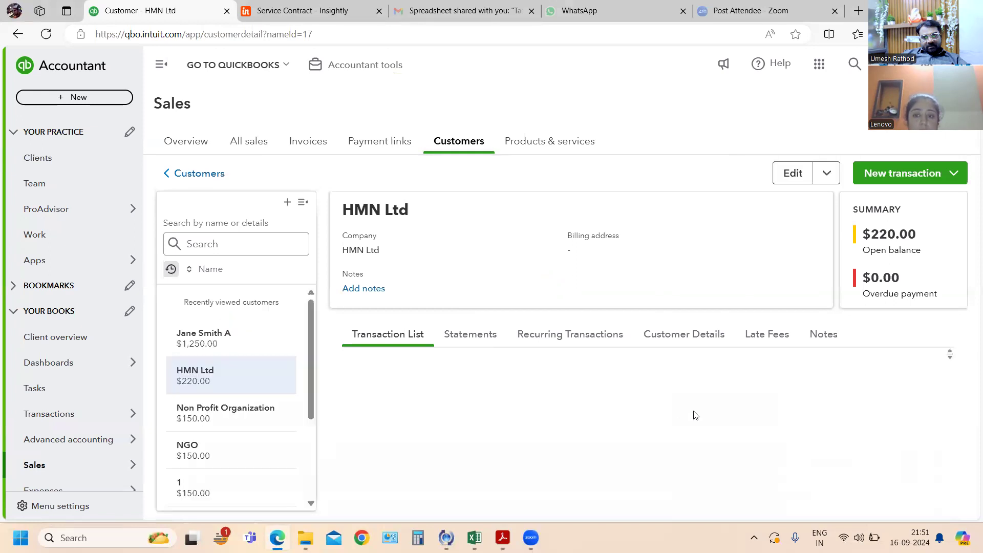
scroll(696, 414, "down", 3)
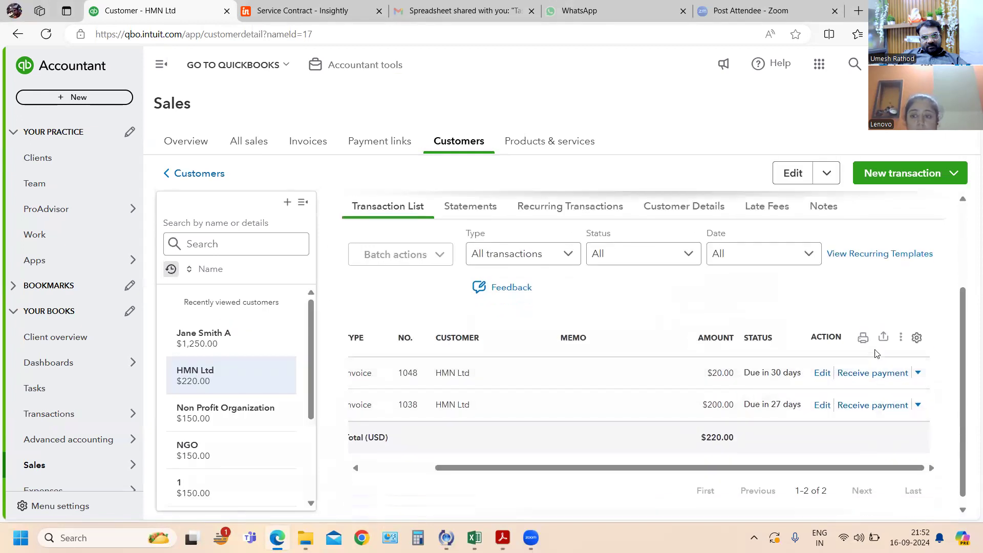
- Void HMN Ltd's $20.00 newsletter subscription invoice from its transaction list and confirm the void
left_click(918, 373)
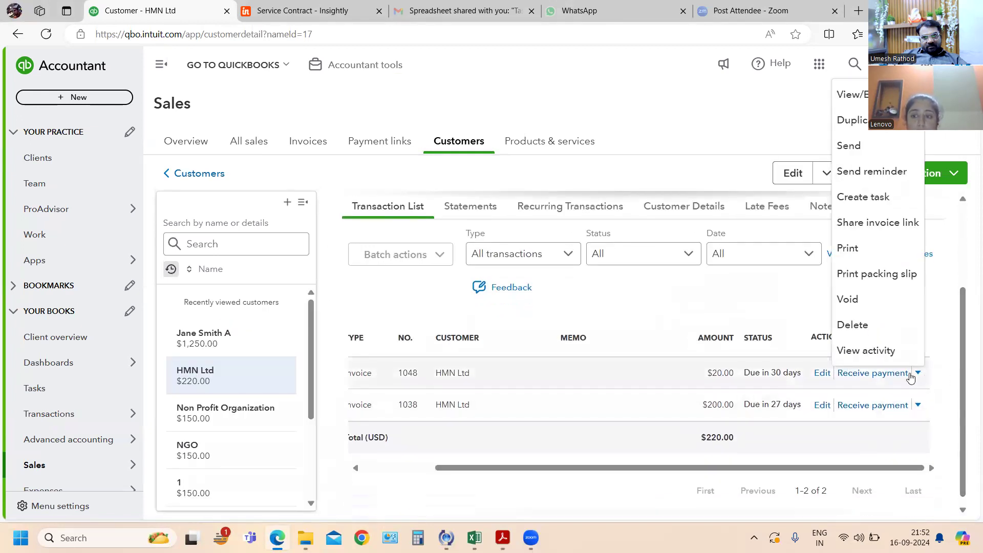
left_click(859, 306)
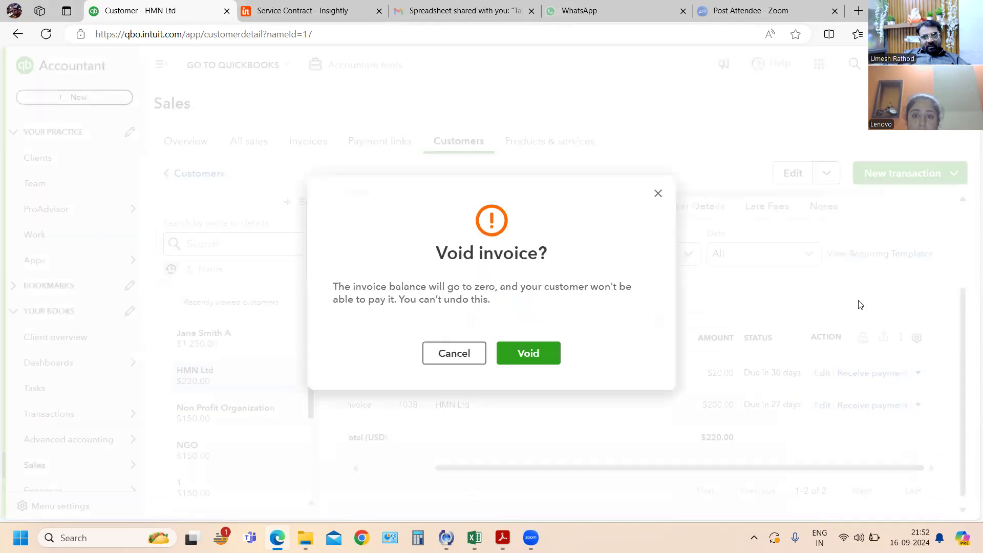
left_click(540, 349)
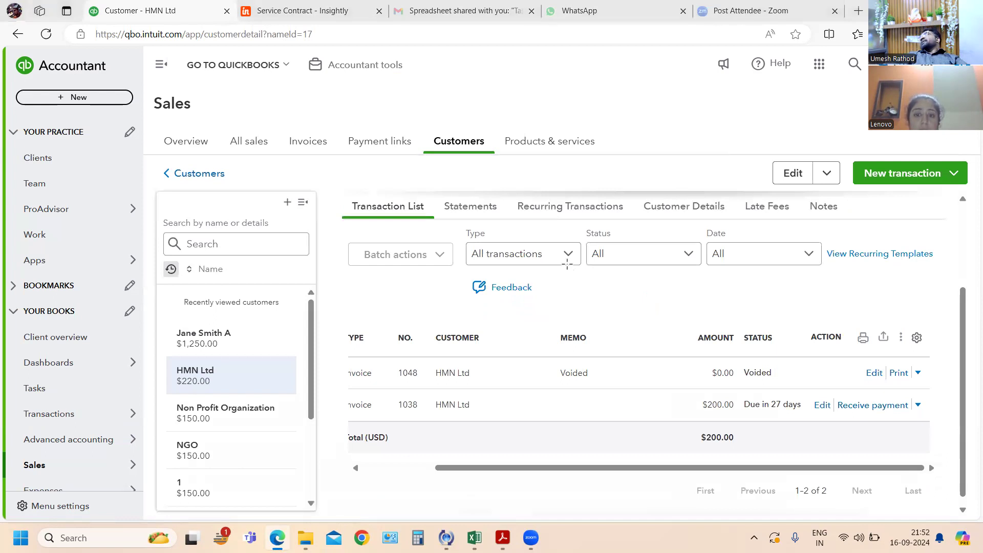
- Switch to the exercise PDF and read the exercises from number 82 onward
key("alt+Tab")
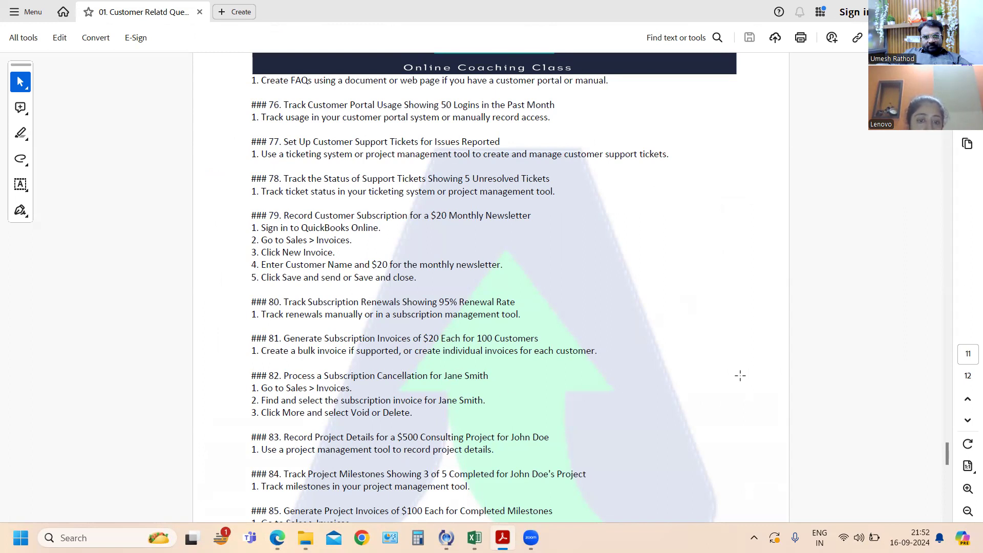
scroll(740, 376, "down", 1)
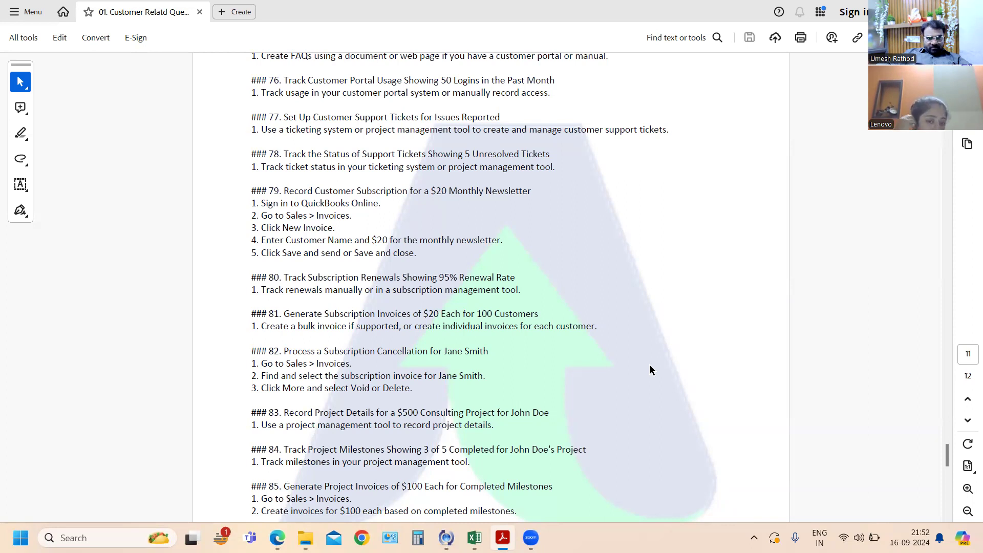
- Switch back to QuickBooks Online and open the sales record of the customer named in the consulting project exercise
key("alt+Tab")
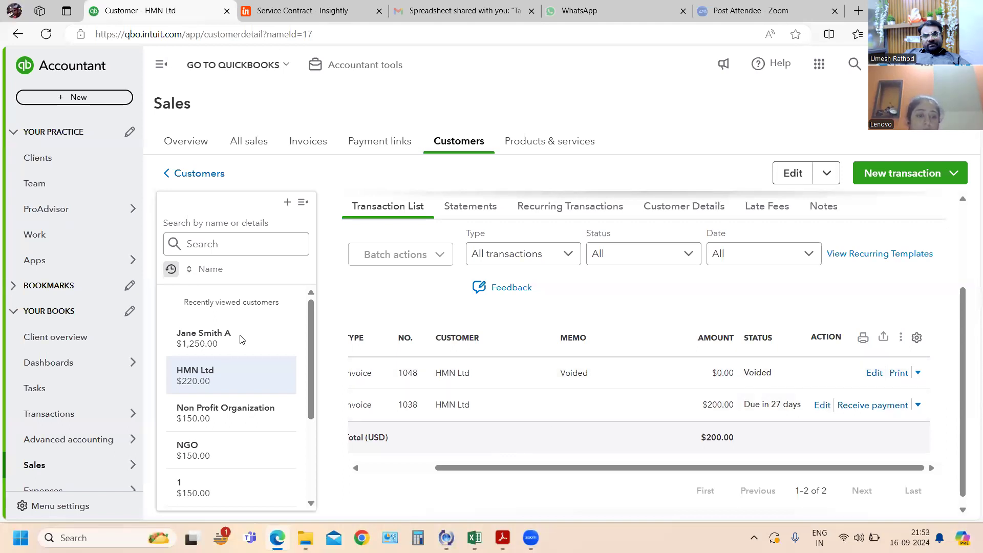
scroll(240, 410, "down", 3)
left_click(213, 469)
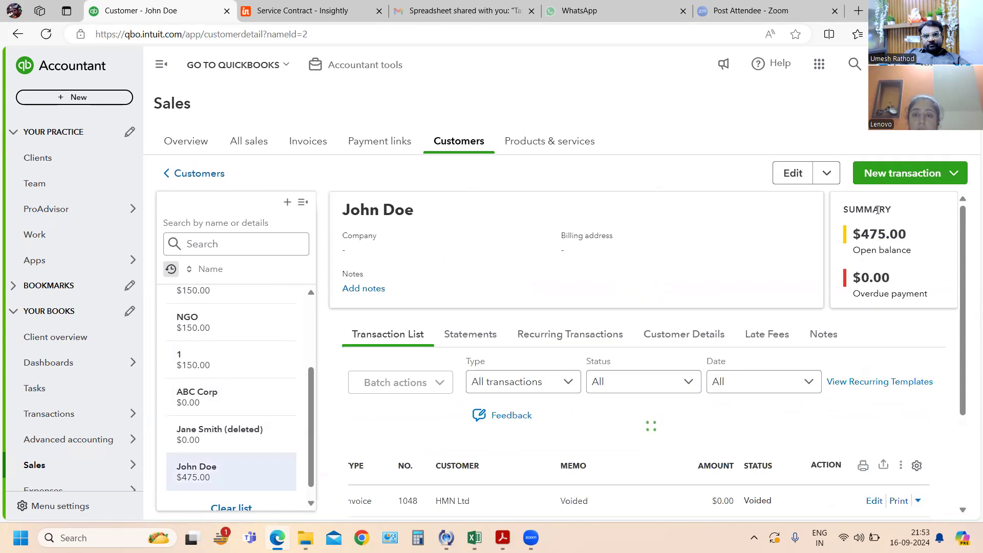
left_click(902, 180)
left_click(893, 206)
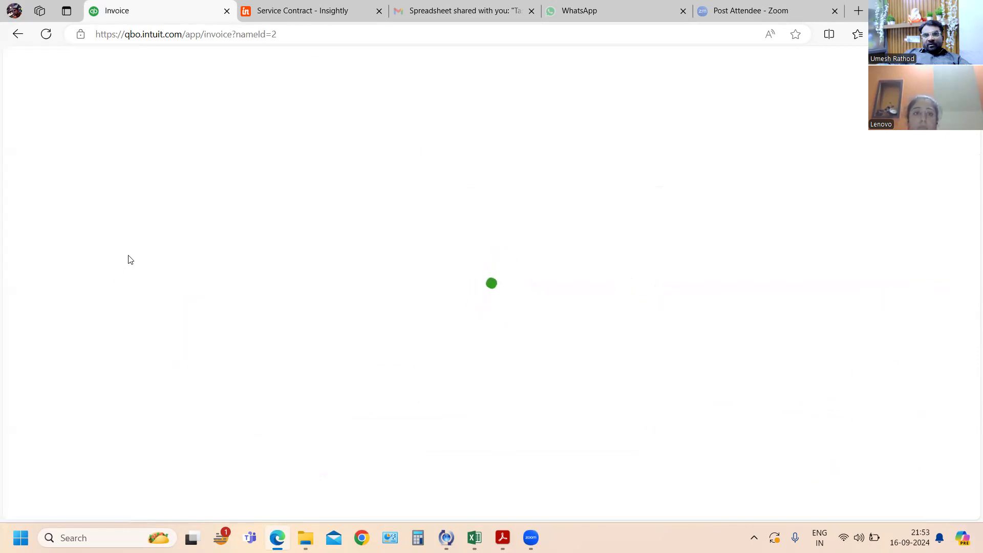
key("alt+Tab")
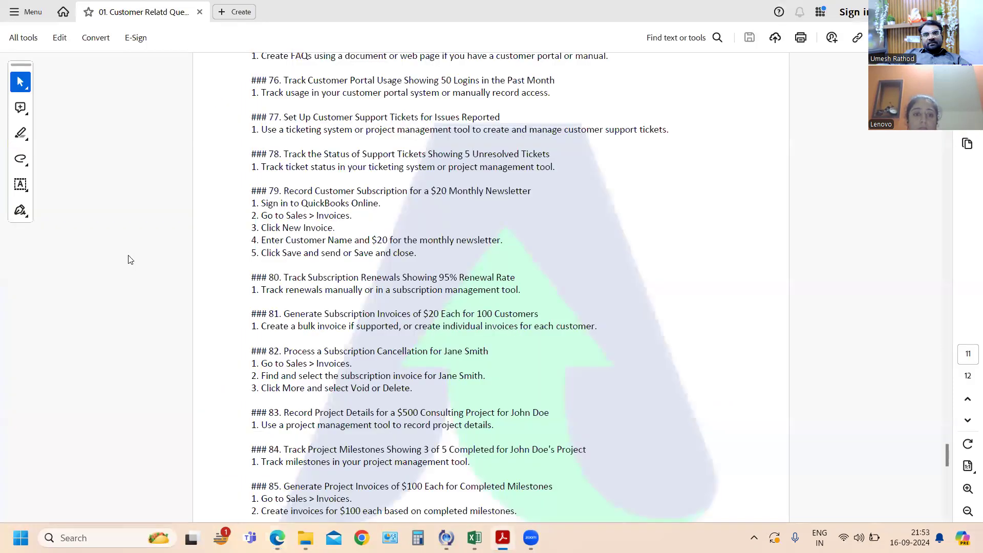
key("alt+Tab")
key("alt+Tab")
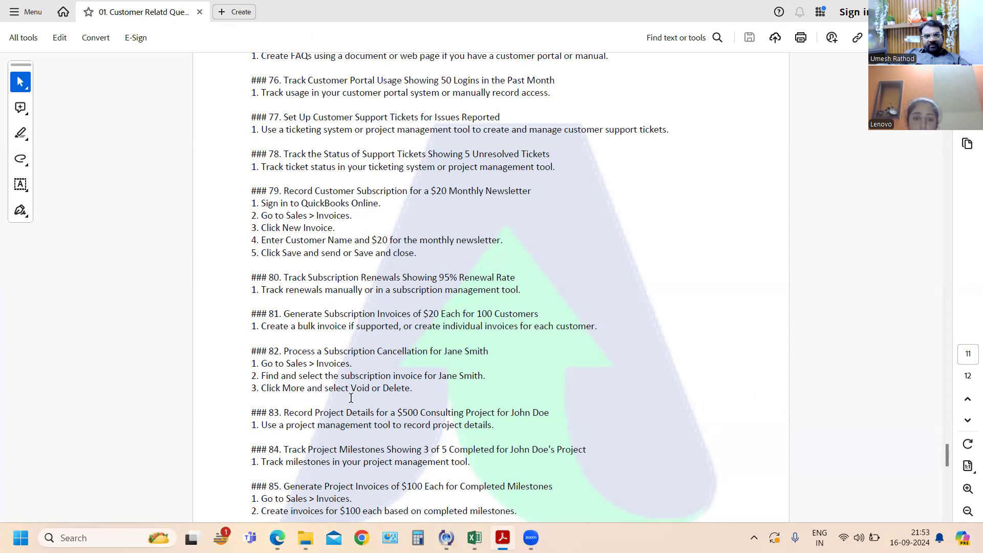
scroll(347, 388, "down", 1)
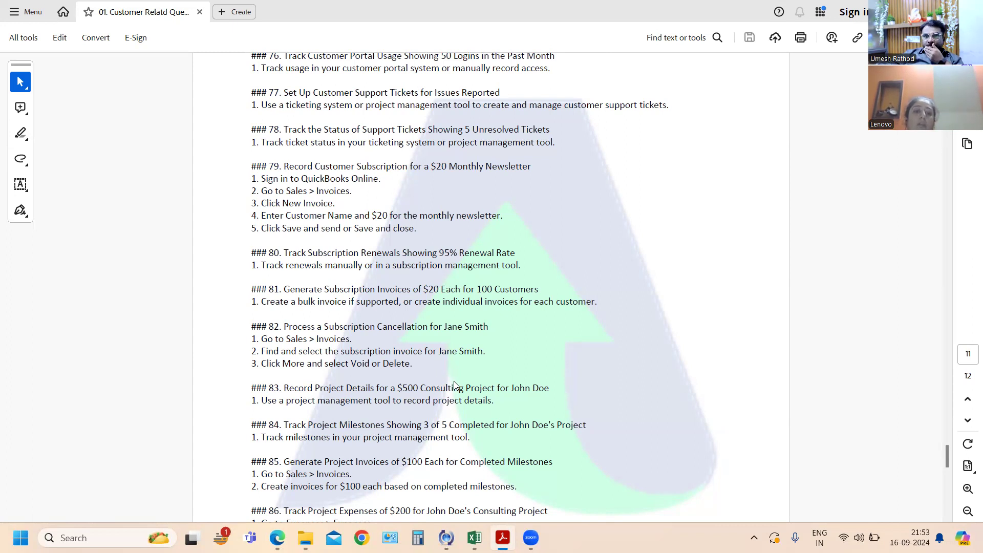
key("alt+Tab")
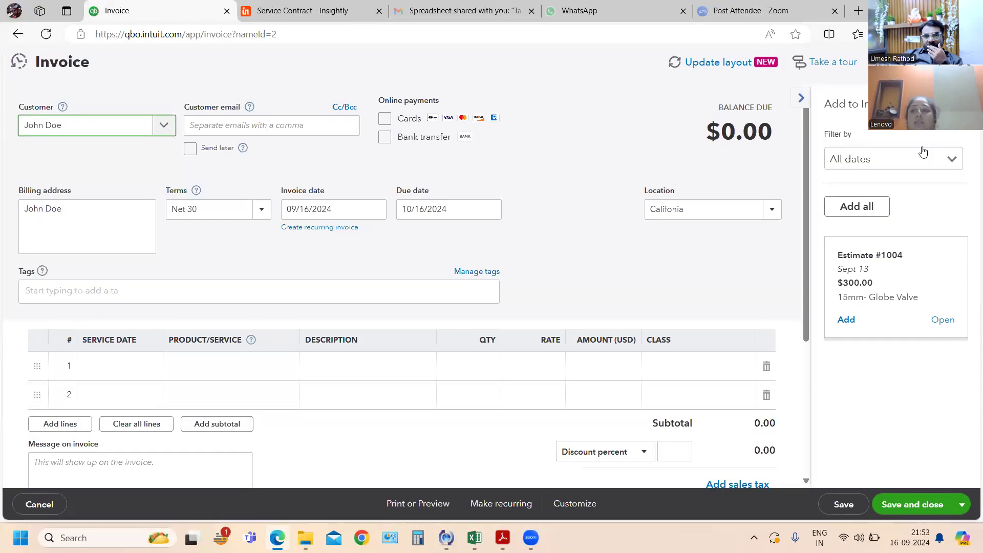
left_click(18, 34)
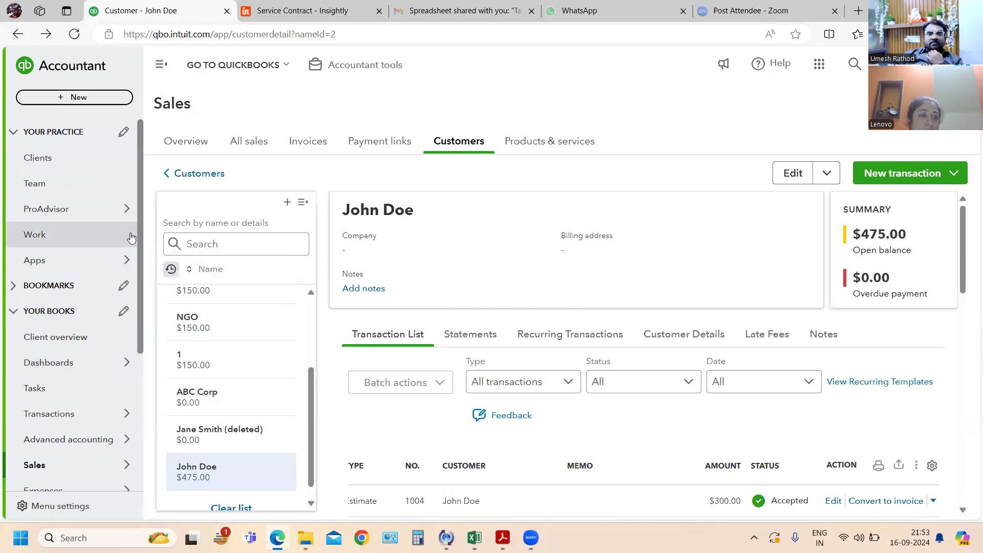
mouse_move(127, 212)
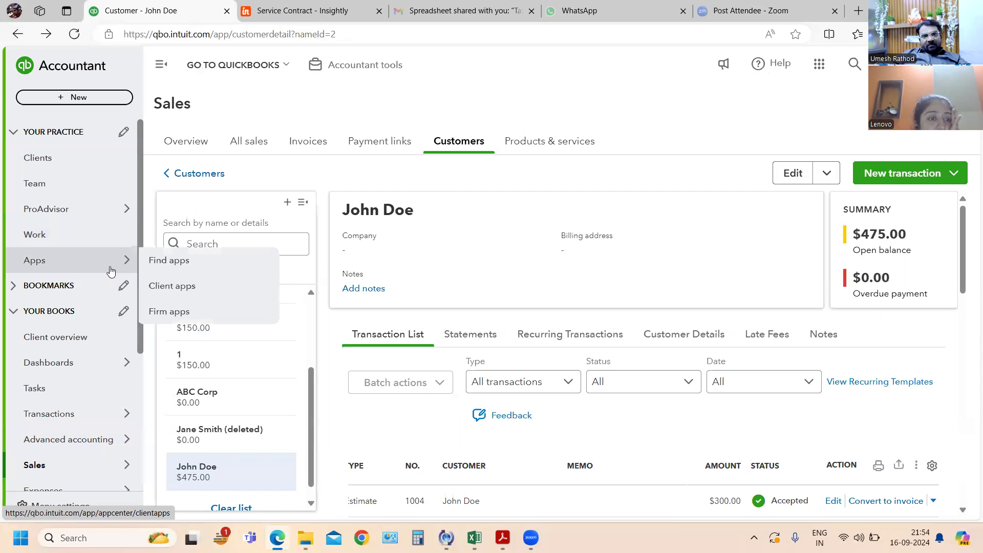
left_click(112, 103)
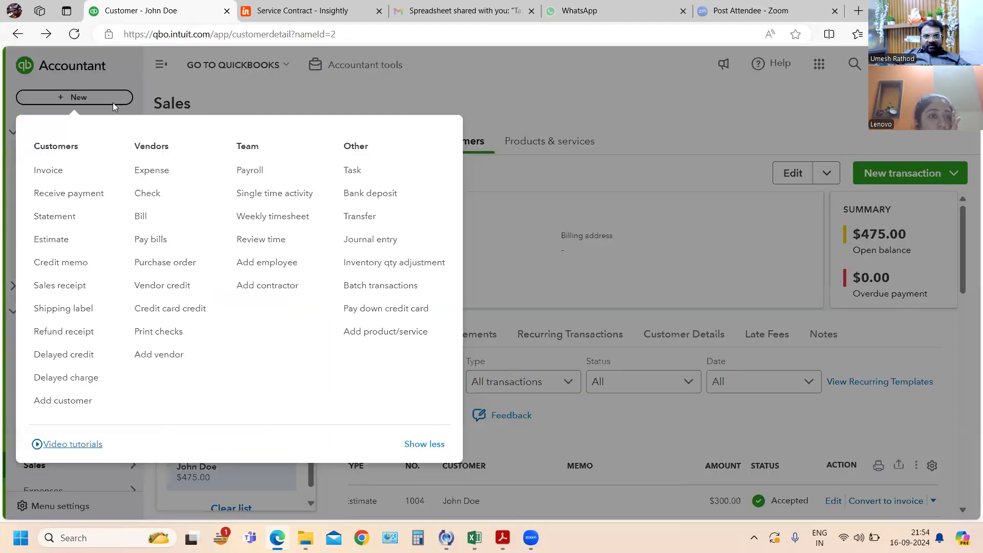
left_click(113, 102)
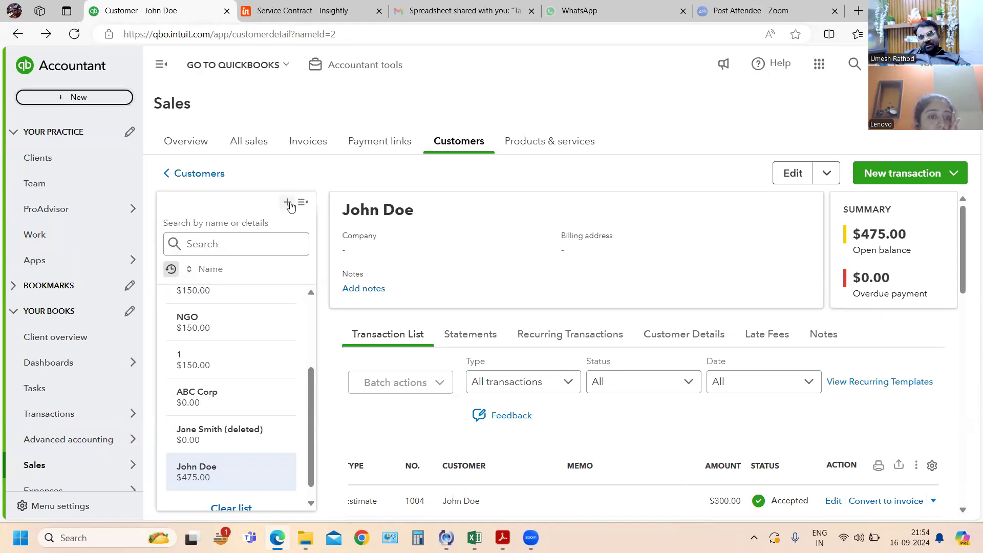
left_click(288, 203)
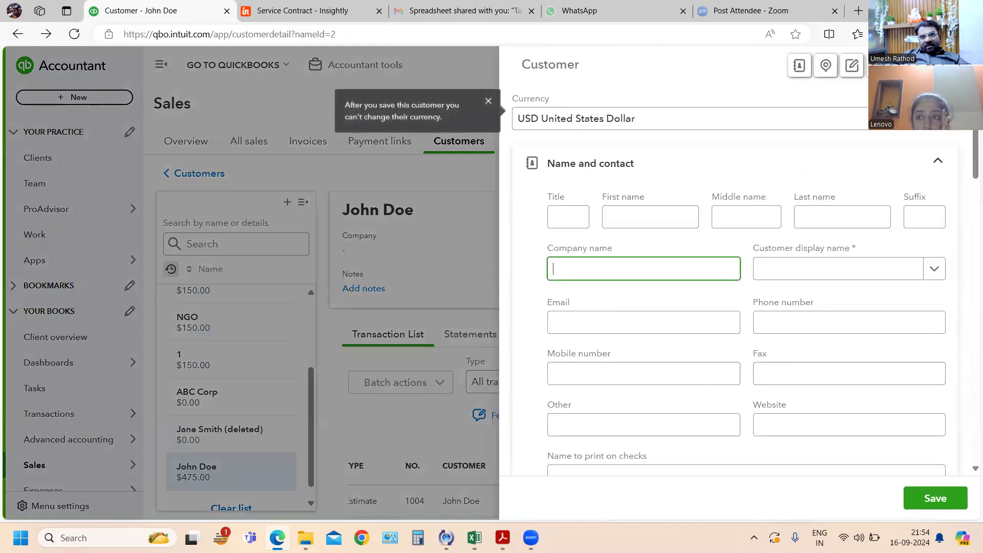
left_click(115, 435)
- Look over the consulting project customer's transaction list and start a new estimate for that customer
scroll(353, 407, "down", 2)
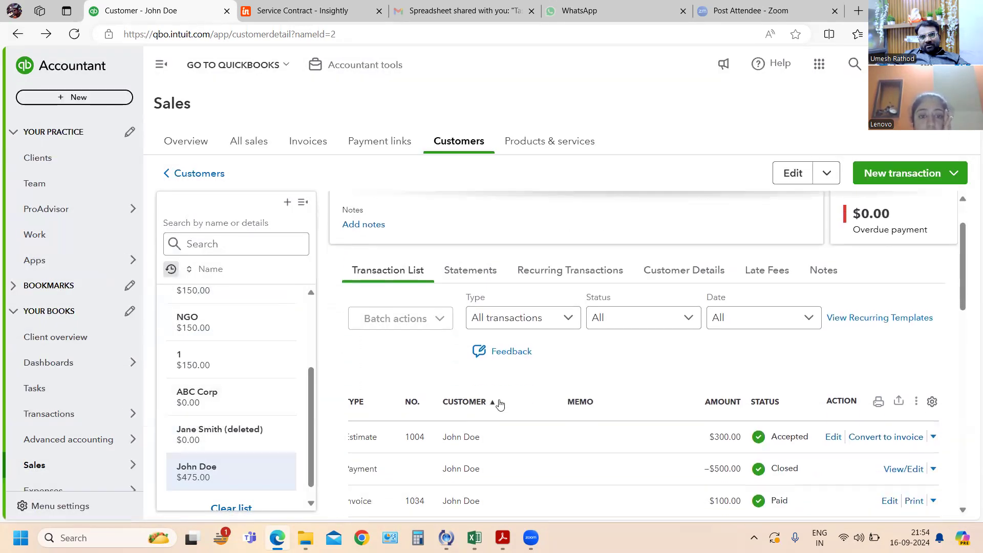
scroll(832, 337, "up", 1)
scroll(832, 337, "up", 1)
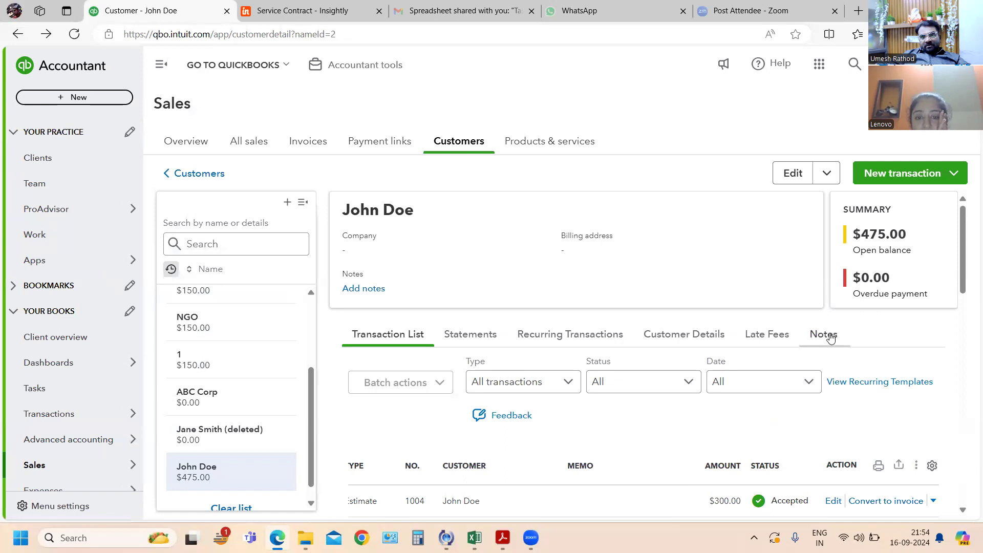
scroll(859, 345, "down", 2)
scroll(862, 329, "up", 2)
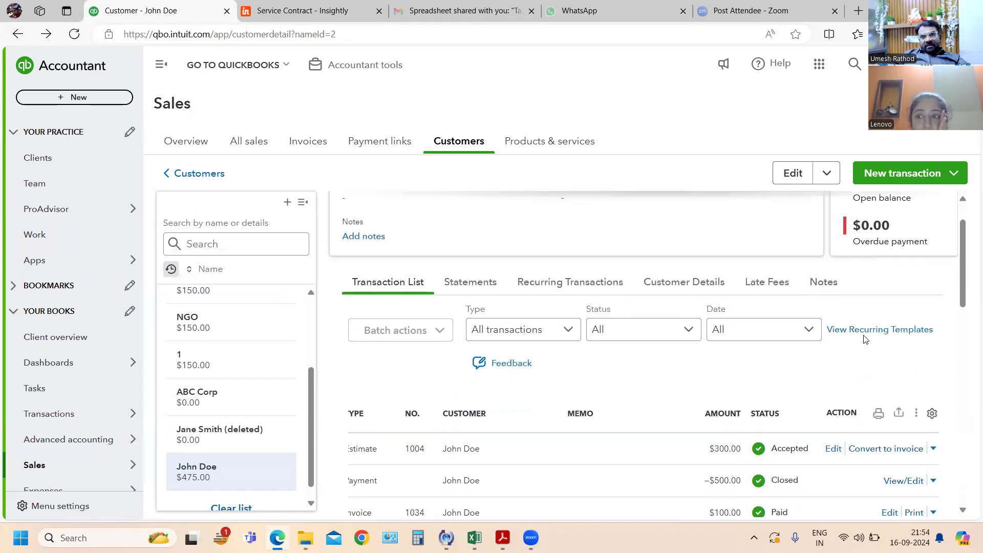
left_click(954, 174)
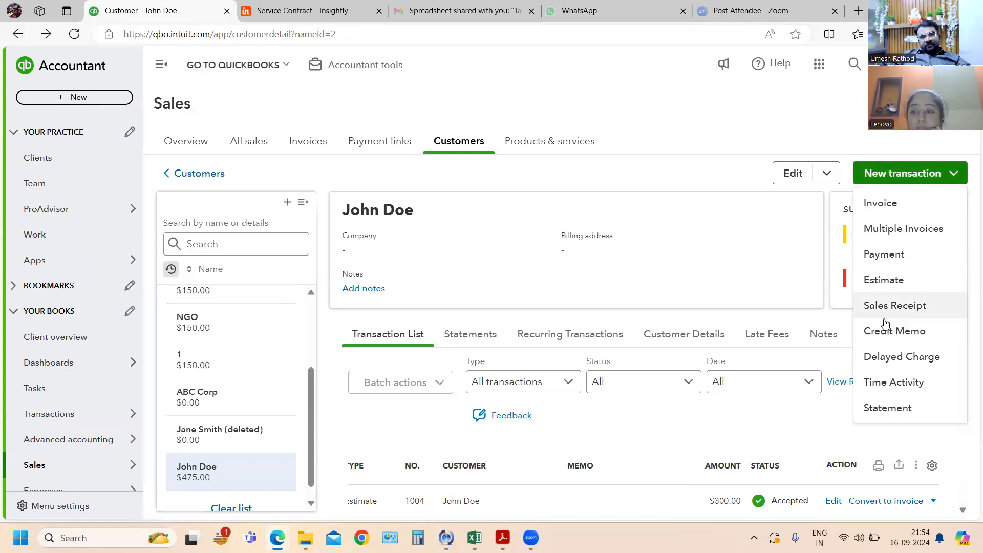
left_click(889, 286)
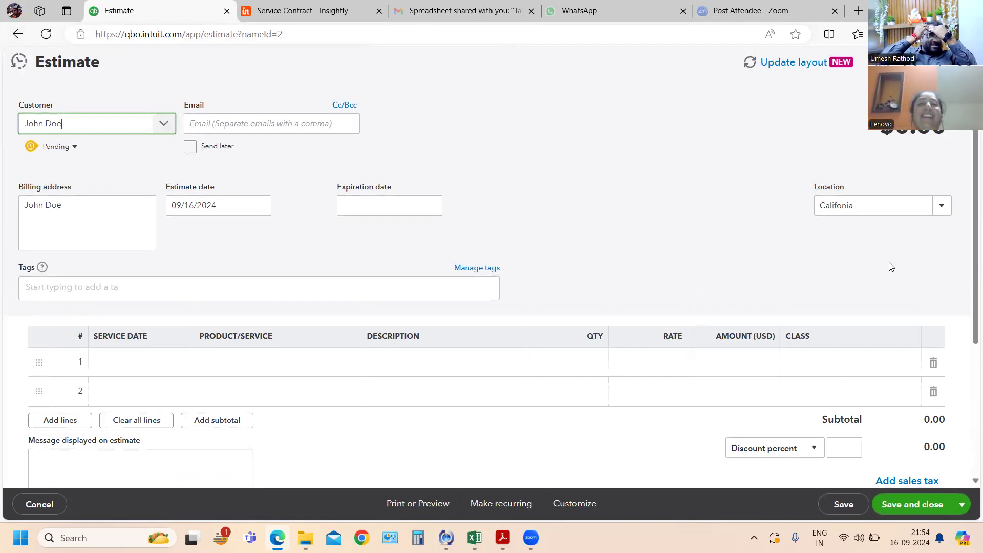
- Compare exercise 83 on the $500 consulting project in the PDF with the blank estimate form, returning to the estimate
key("alt+Tab")
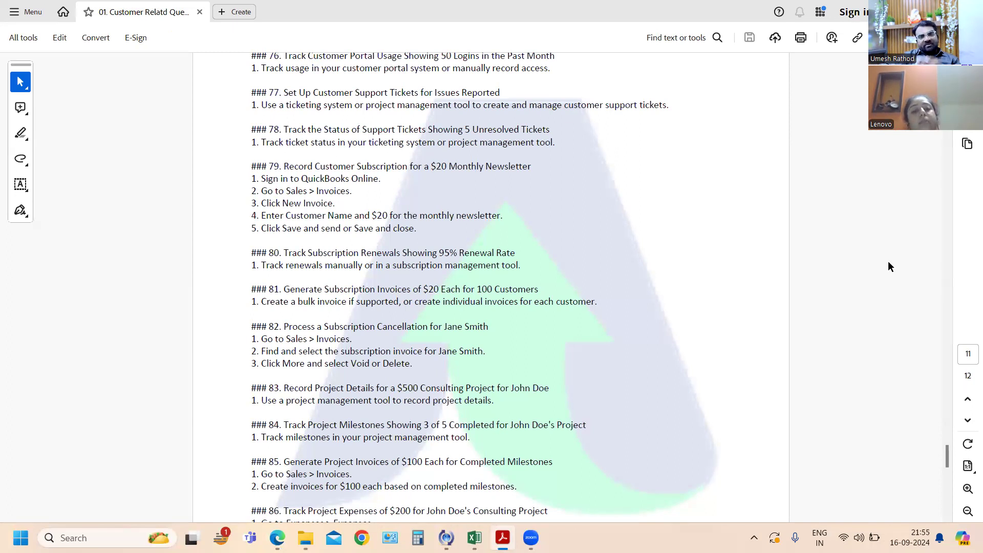
key("alt+Tab")
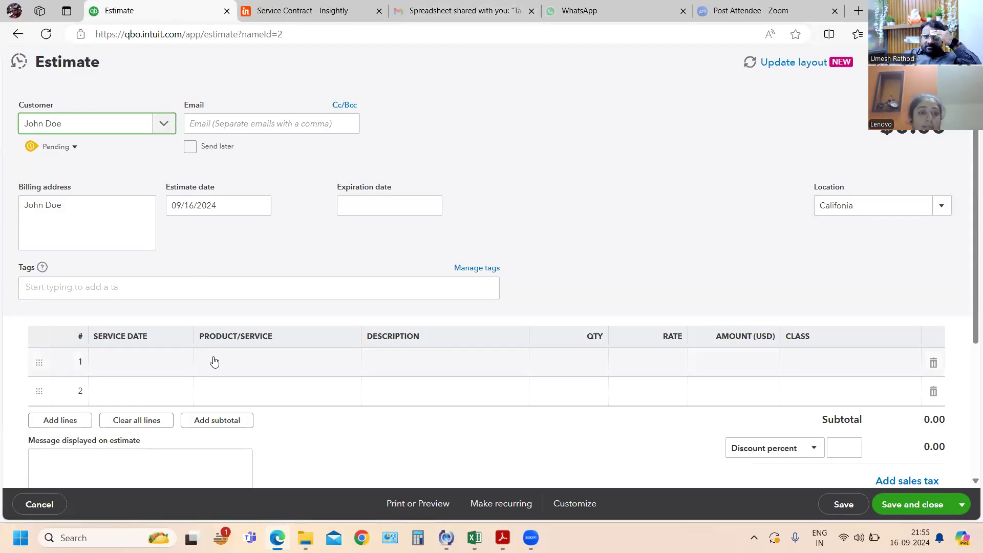
key("alt+Tab")
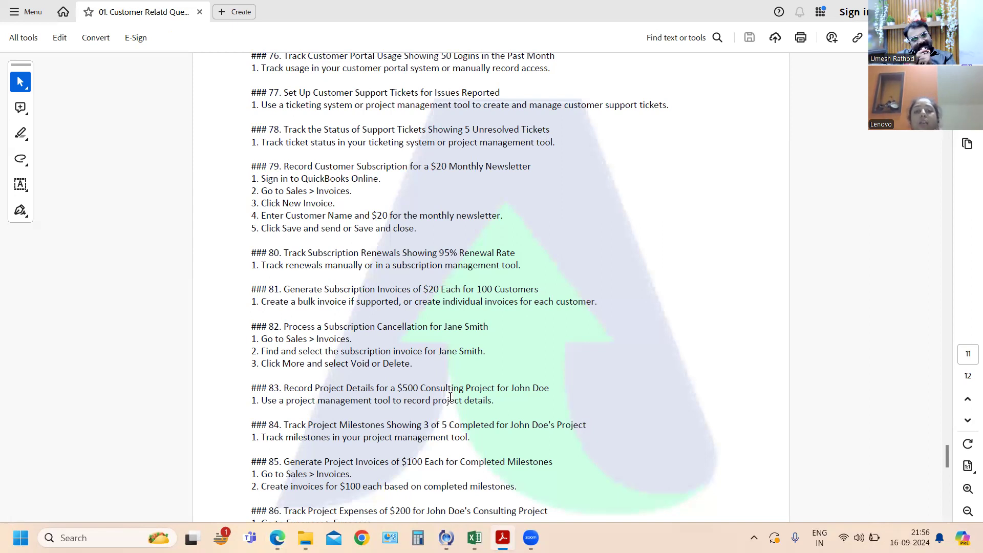
key("alt+Tab")
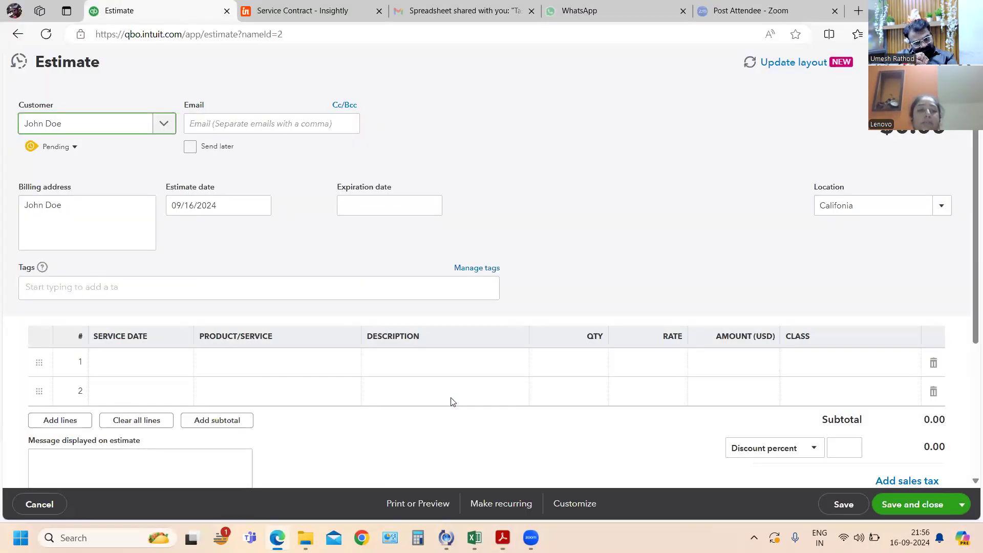
key("alt+Tab")
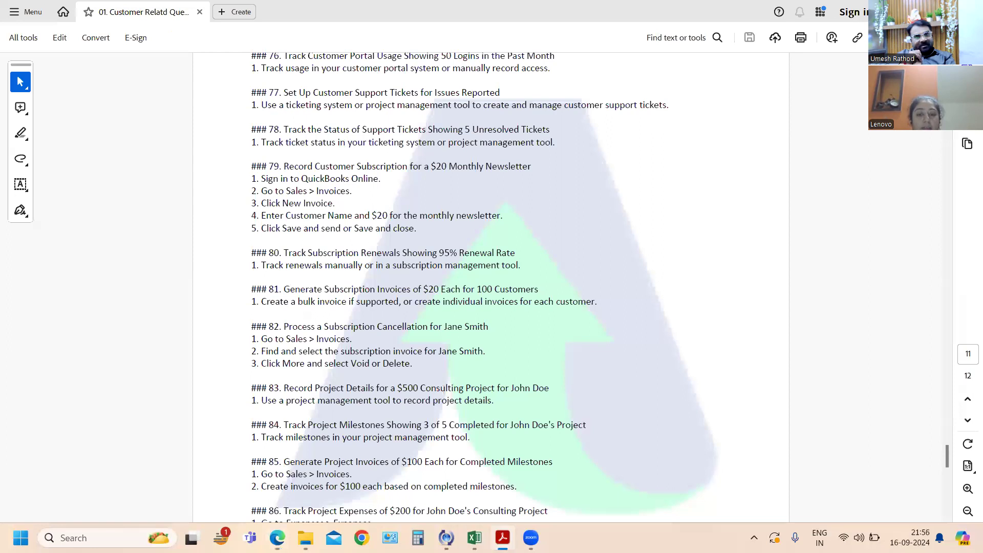
key("alt+Tab")
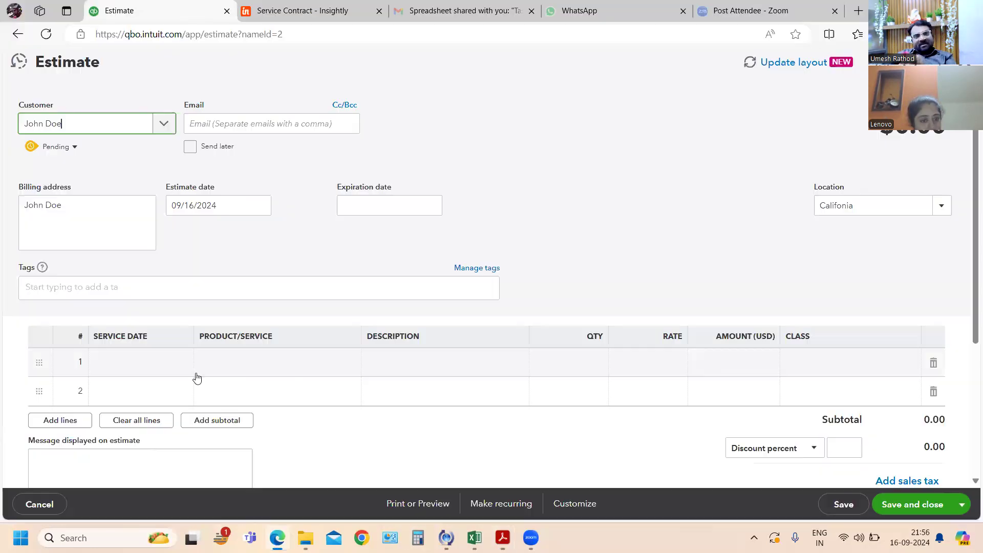
- Examine the available products and services for the first line of the estimate
left_click(248, 368)
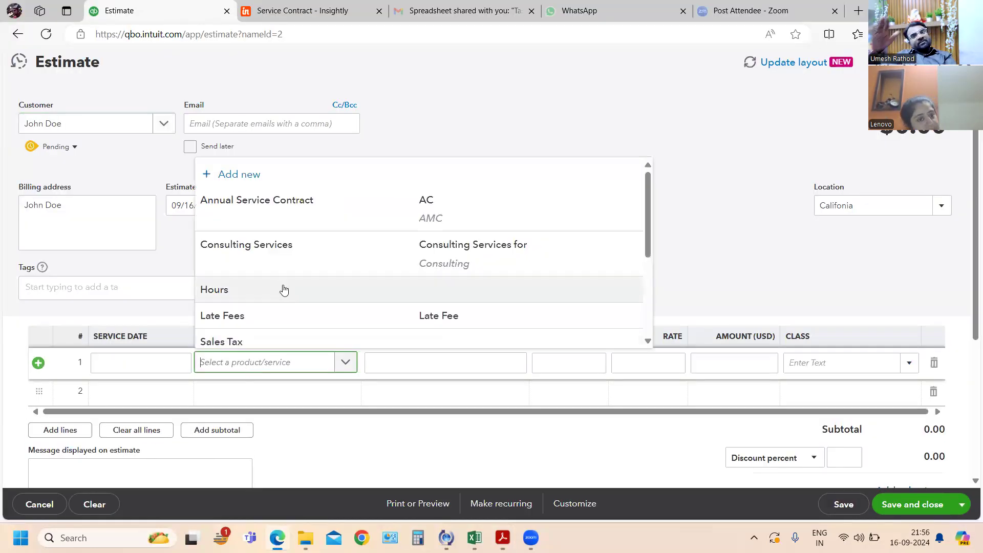
scroll(285, 289, "down", 1)
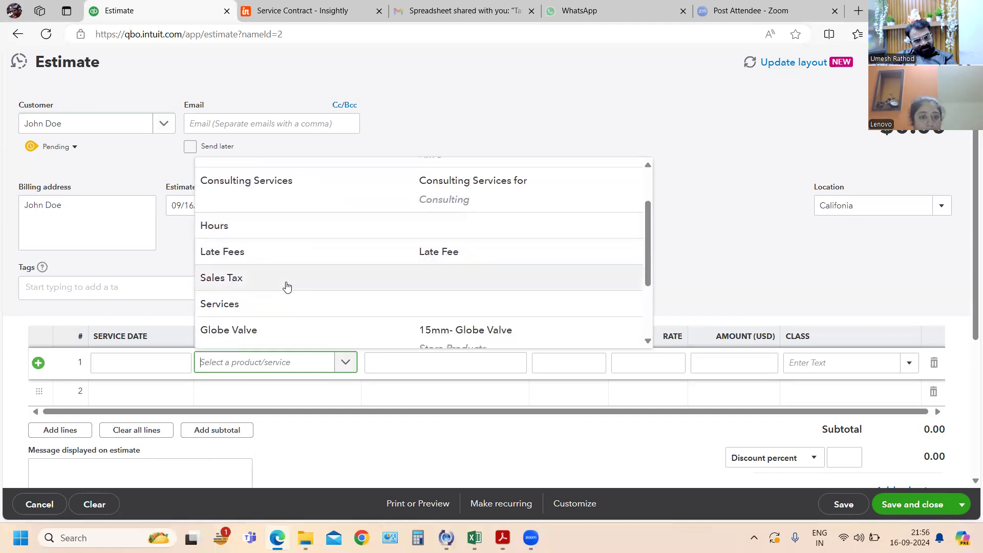
scroll(286, 287, "down", 2)
scroll(287, 287, "up", 1)
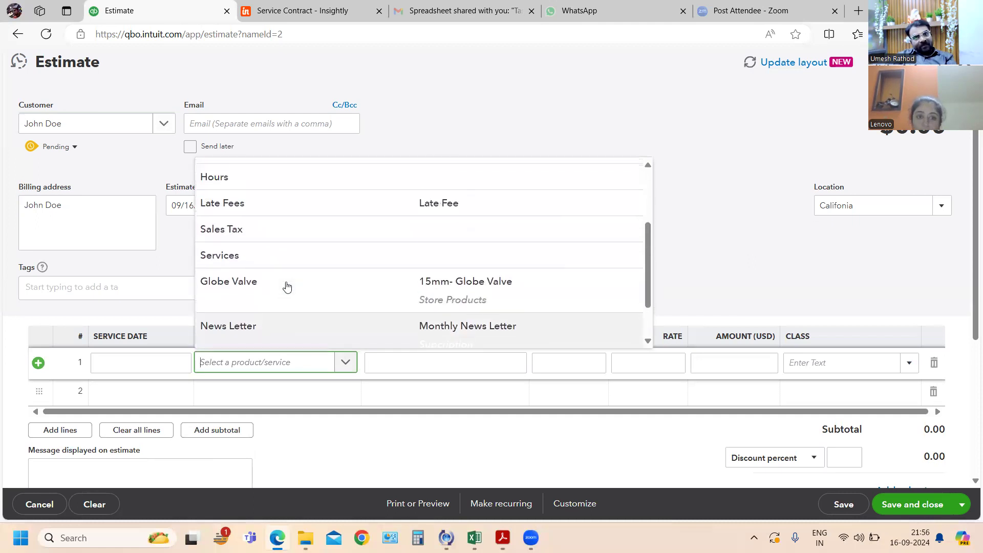
scroll(289, 292, "up", 3)
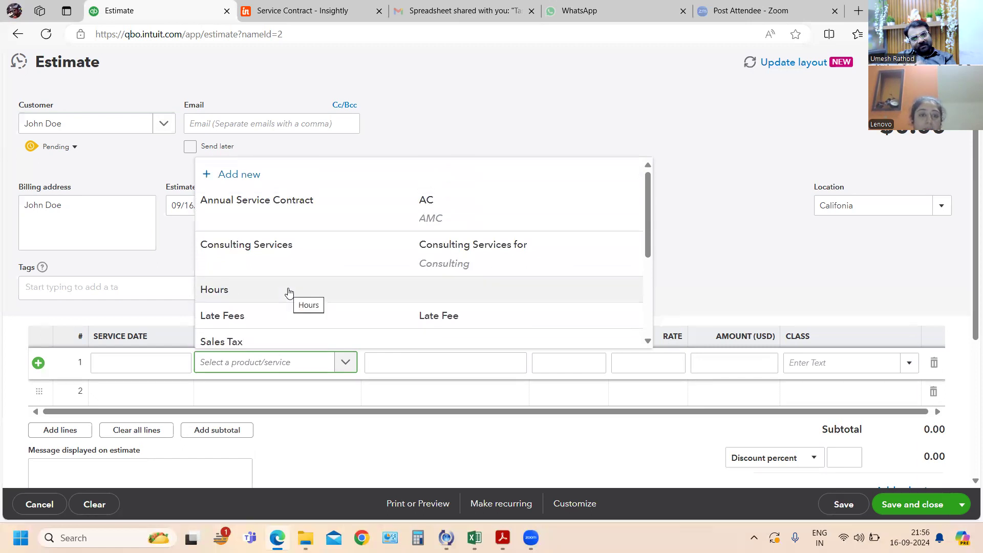
- Switch to the exercise PDF, reread exercise 83 on recording project details, and dismiss the Windows Update notice
key("alt+Tab")
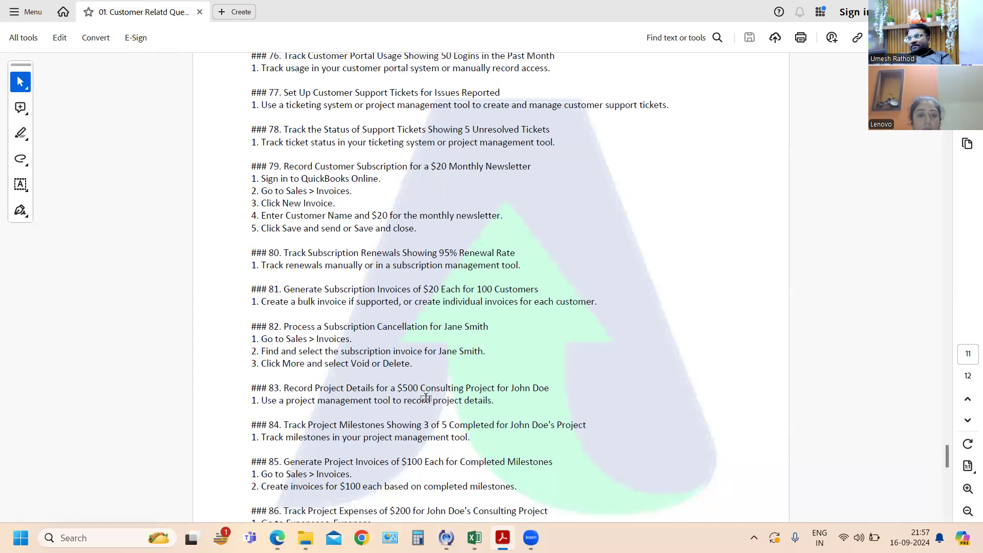
key("alt+Tab")
key("alt+Tab")
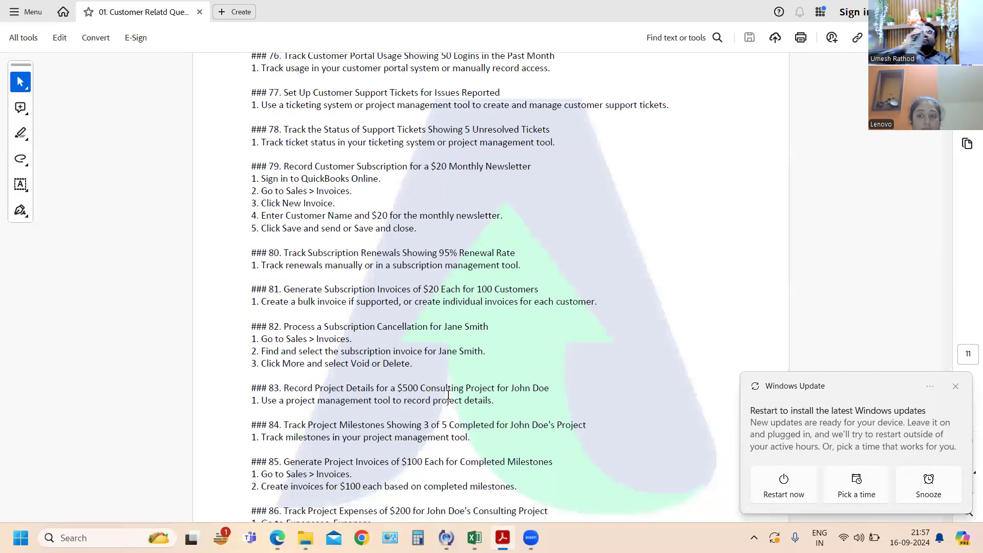
left_click(958, 388)
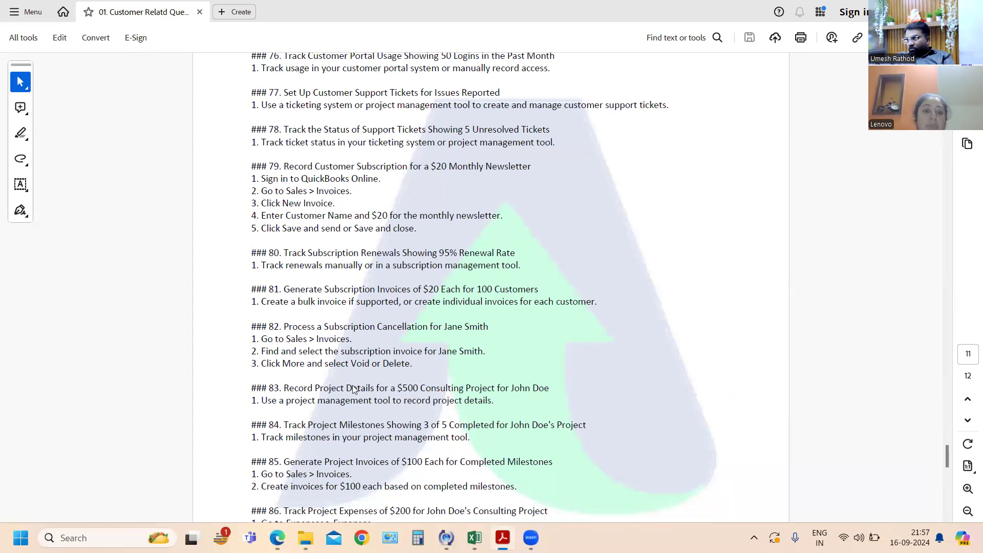
- Return to the QuickBooks Online estimate and fill its first line with Services, description Project, quantity 5 and rate 100
key("alt+Tab")
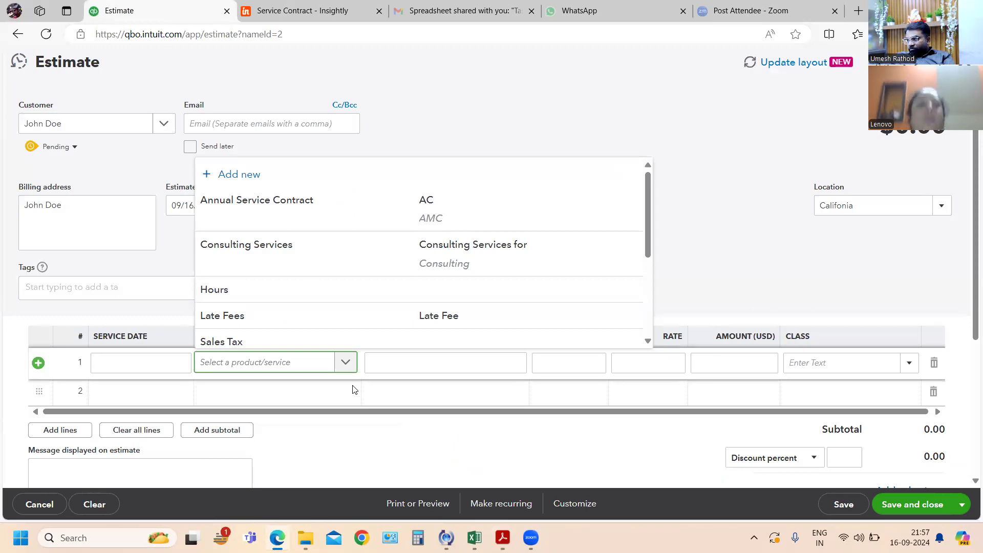
scroll(296, 290, "down", 2)
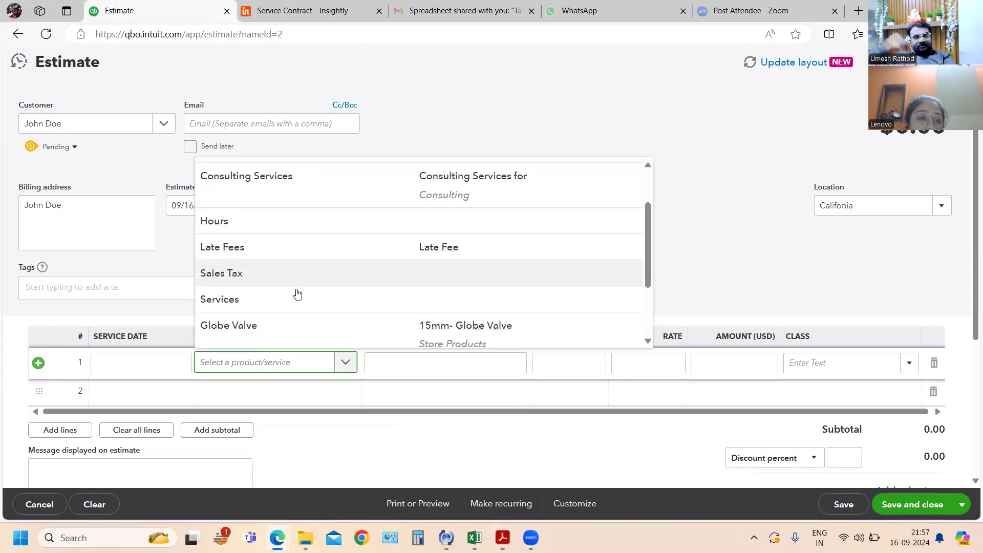
scroll(296, 290, "up", 1)
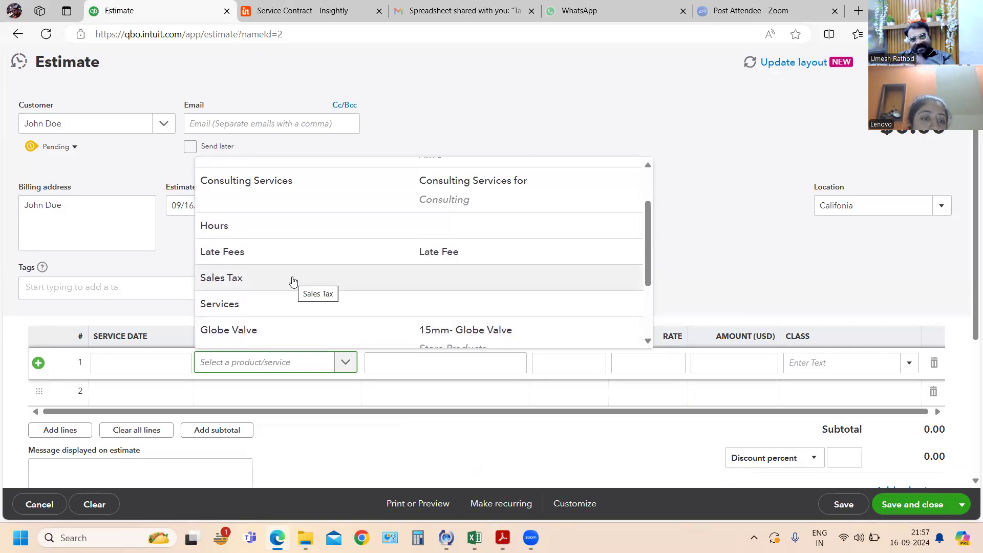
left_click(258, 306)
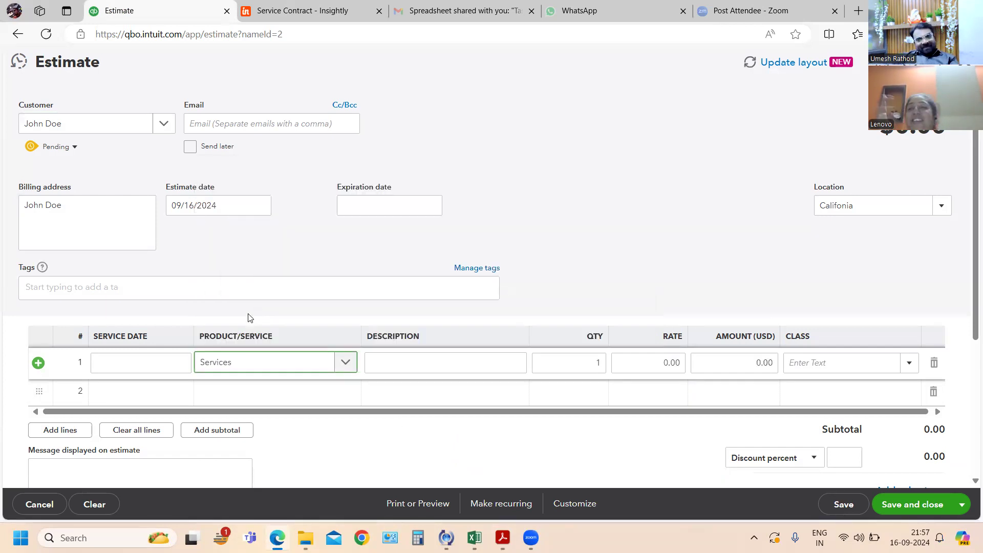
key("Tab")
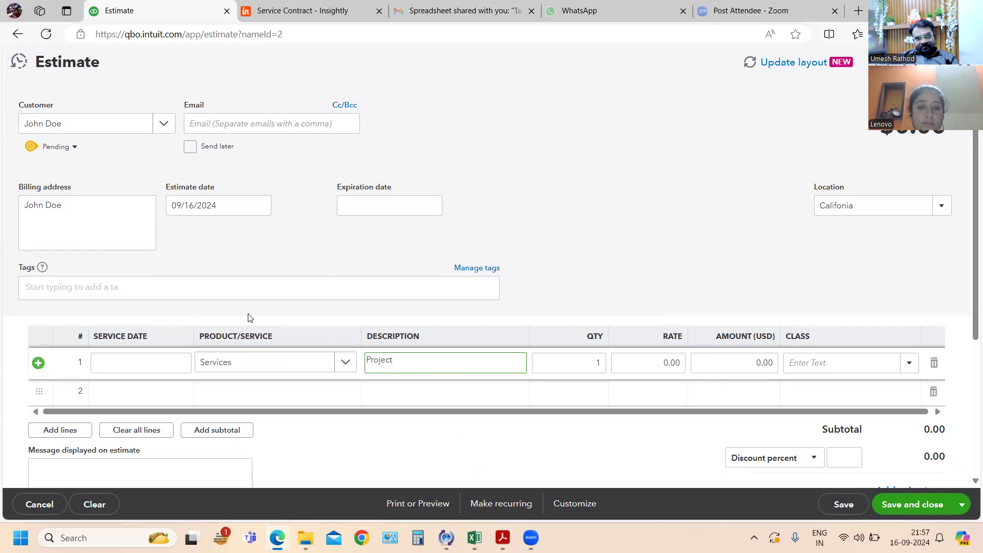
key("Tab")
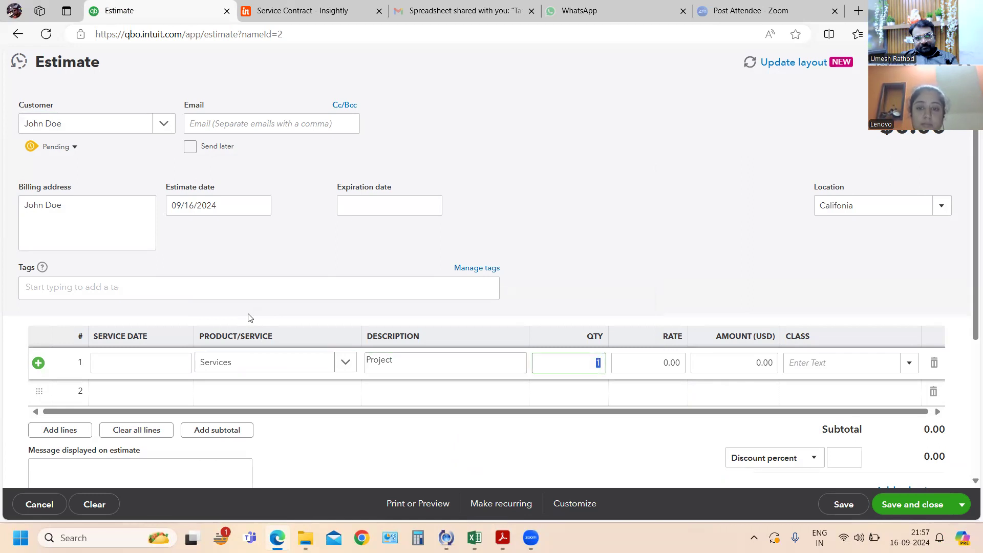
type("5")
key("Tab")
type("100")
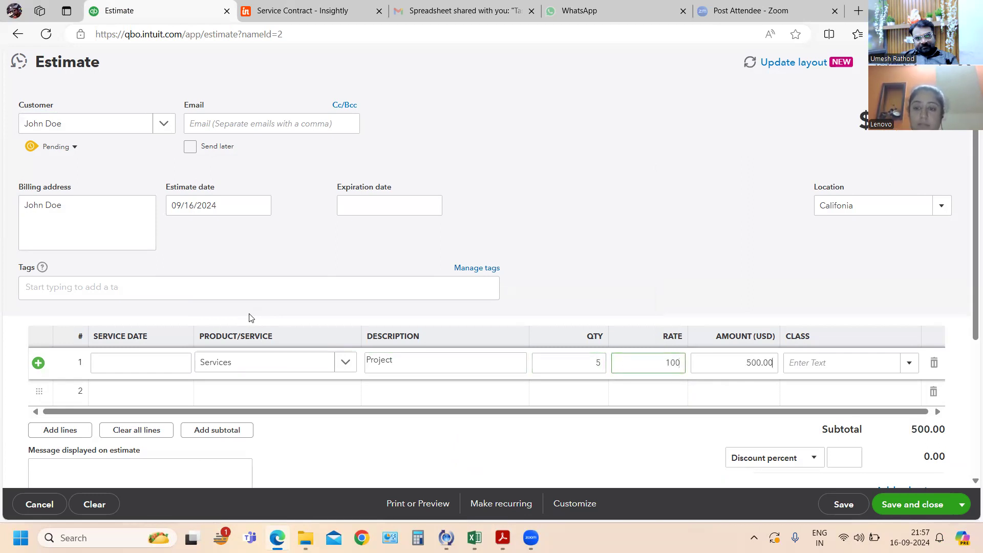
key("Tab")
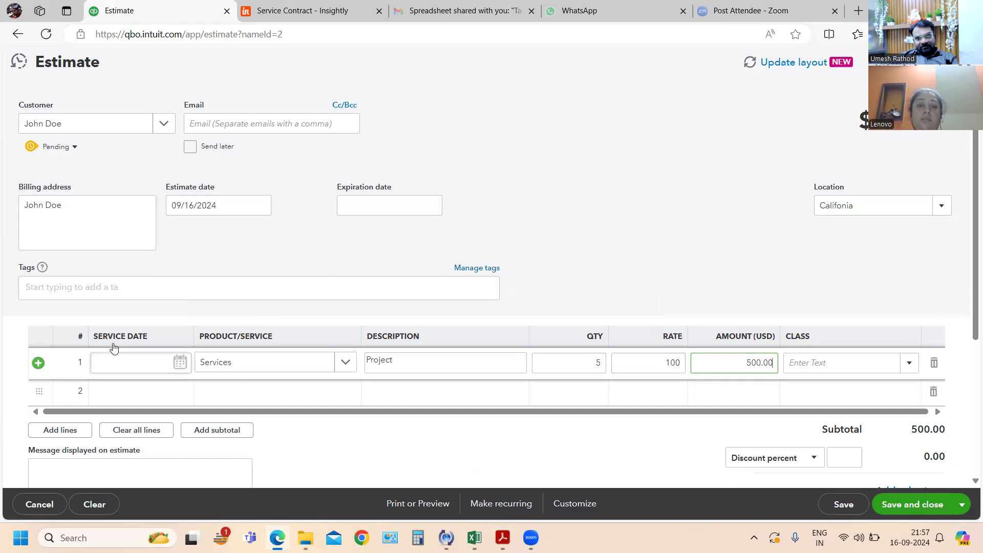
- Review the rest of the project estimate, then save and close it
scroll(631, 395, "down", 2)
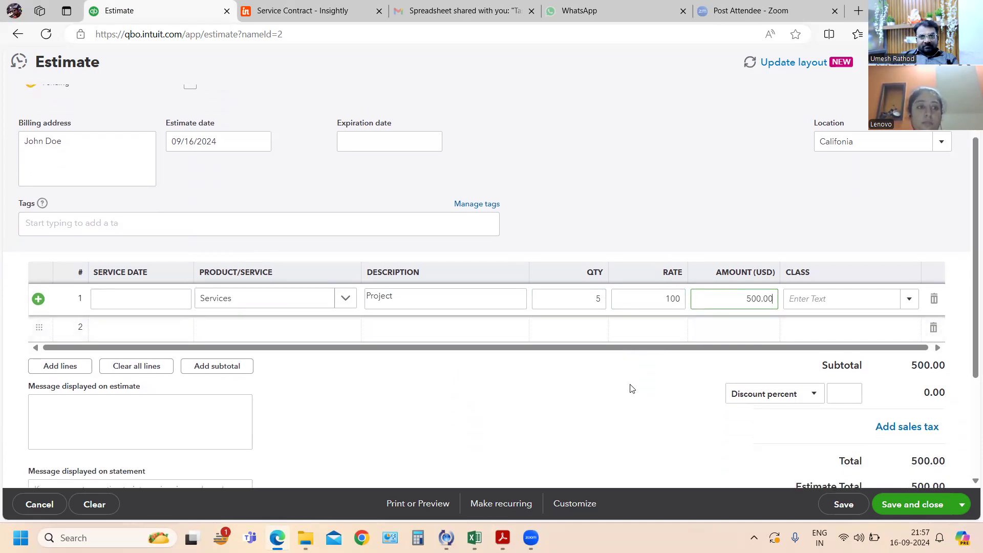
scroll(796, 383, "down", 2)
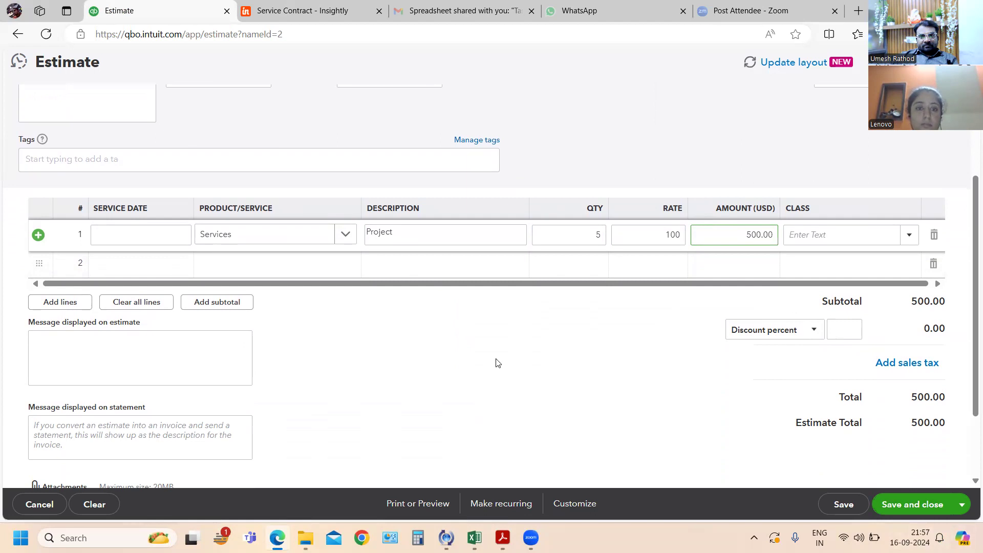
scroll(497, 363, "up", 3)
scroll(496, 363, "down", 3)
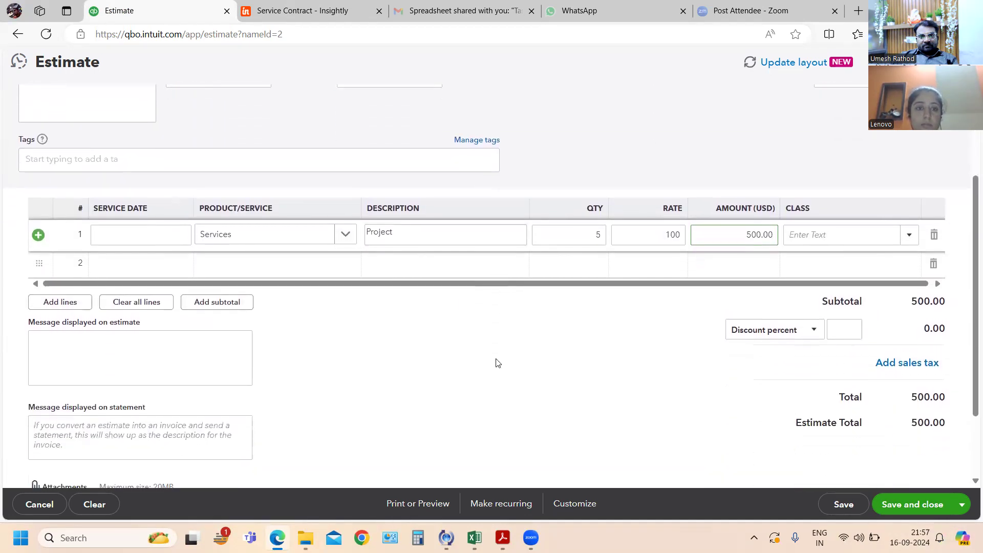
left_click(911, 506)
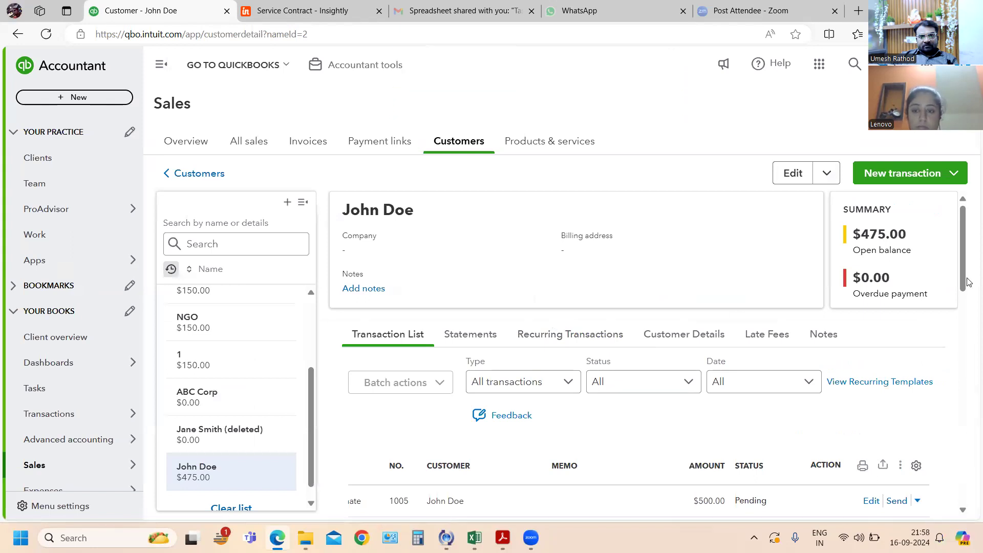
- Mark the pending $500 estimate as Accepted, entering the accepting person's name and the date 2024-09-16
scroll(683, 333, "down", 3)
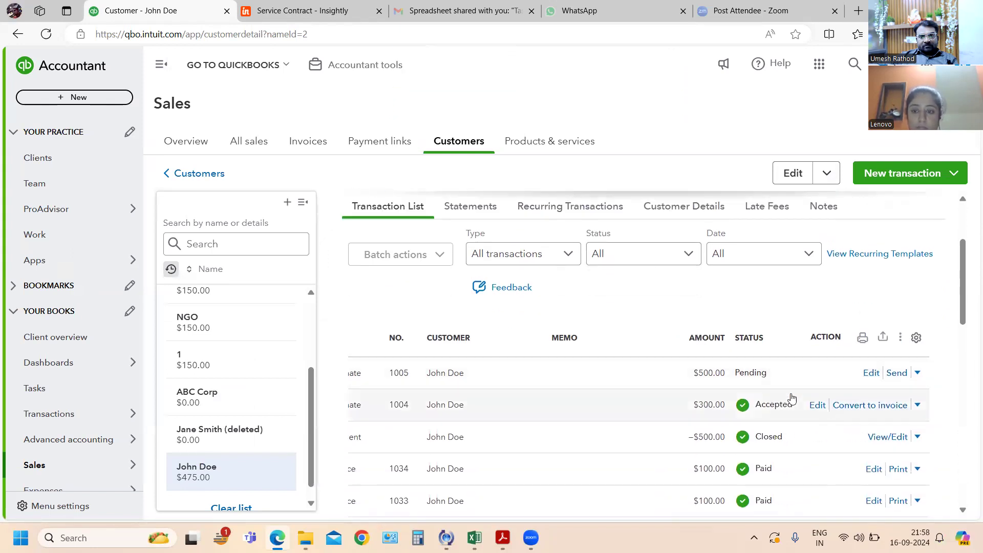
left_click(918, 374)
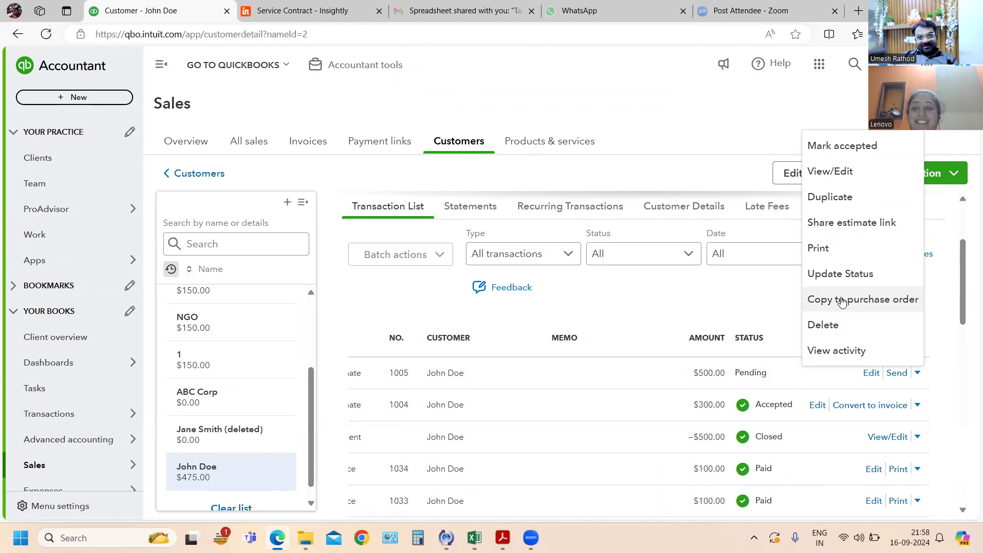
key("alt+Tab")
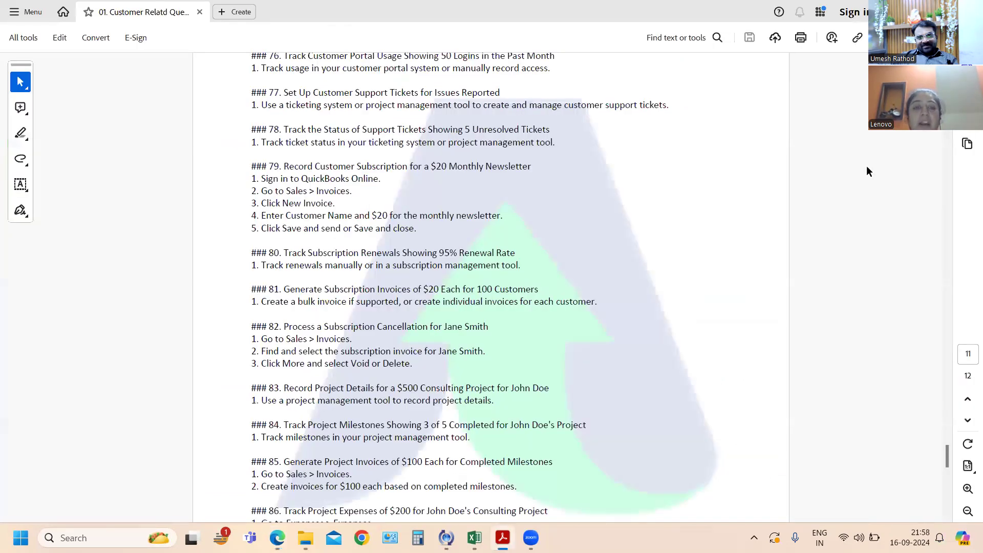
key("alt+Tab")
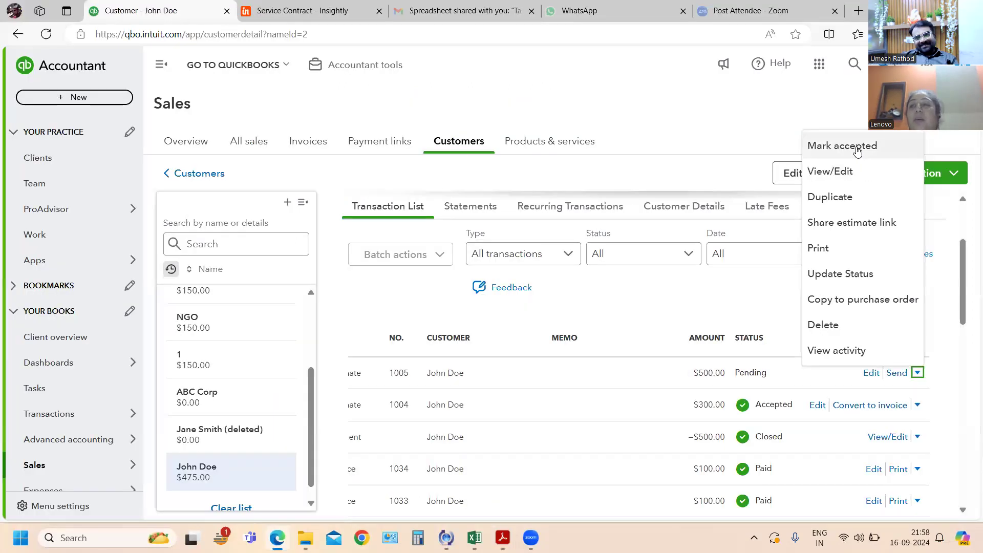
left_click(859, 147)
left_click(451, 278)
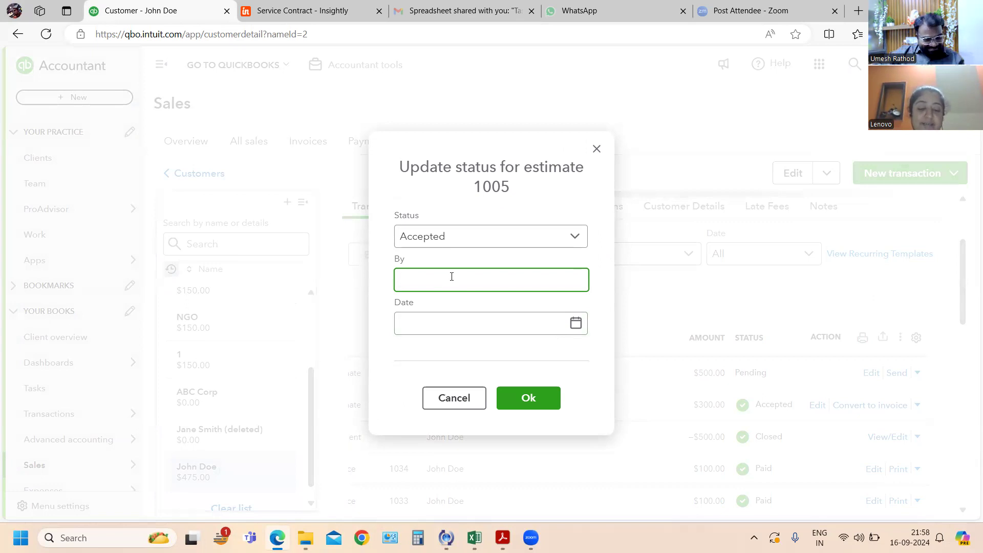
type("o")
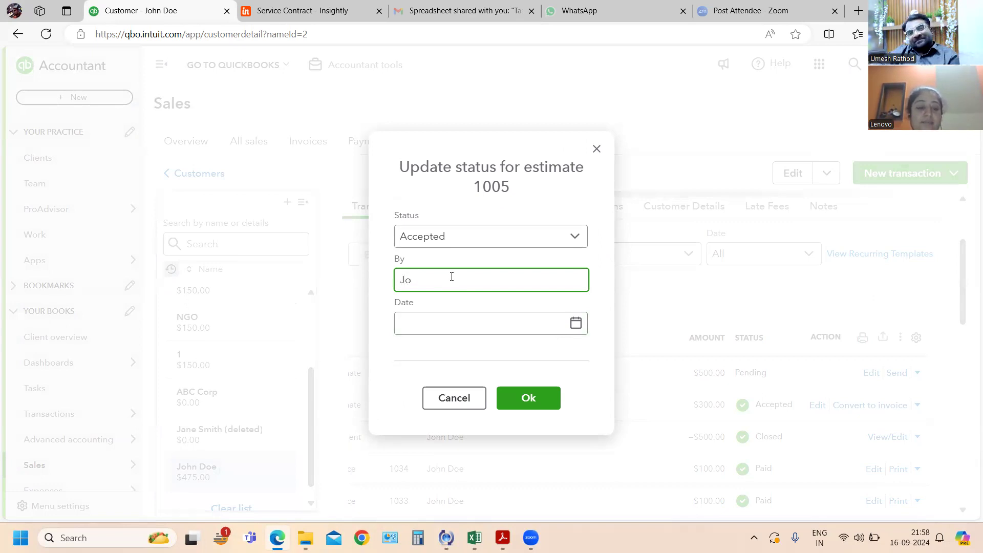
left_click(560, 323)
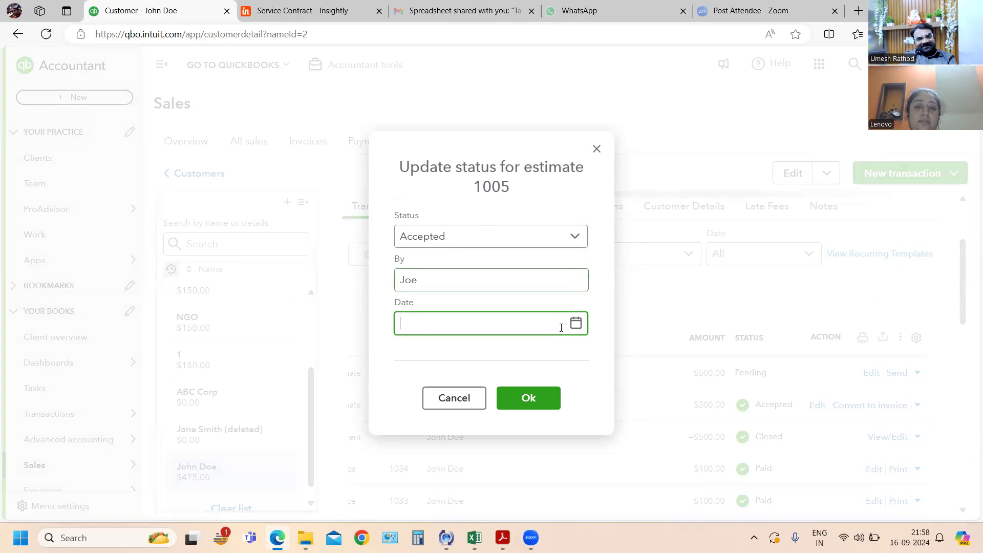
left_click(574, 323)
left_click(431, 460)
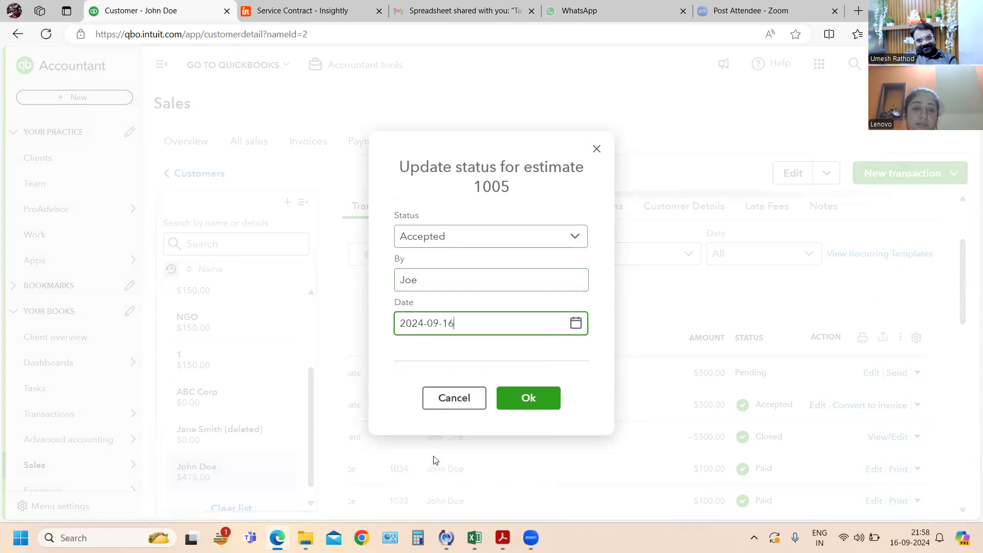
left_click(525, 400)
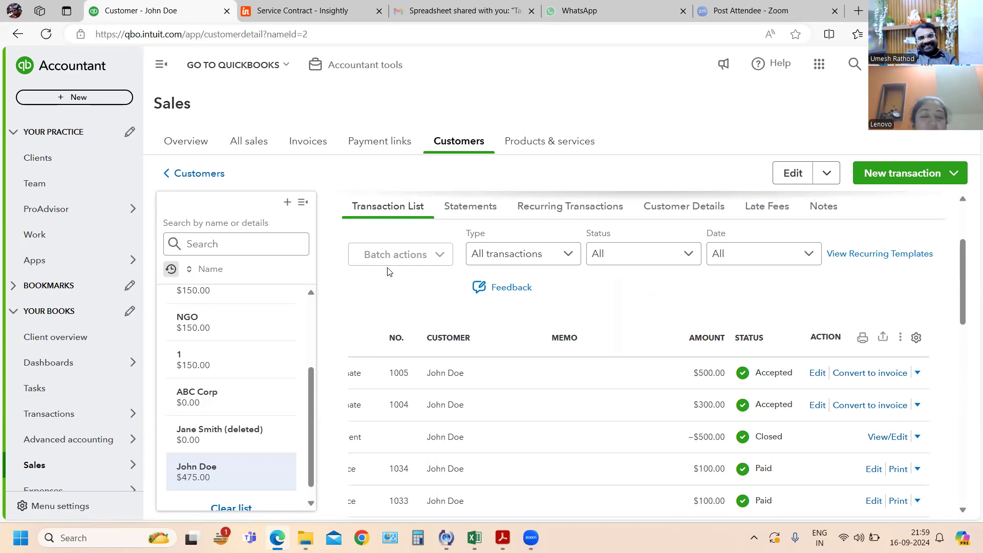
- Convert 20% ($100.00) of the accepted $500 estimate into an invoice, then save and close it
left_click(574, 339)
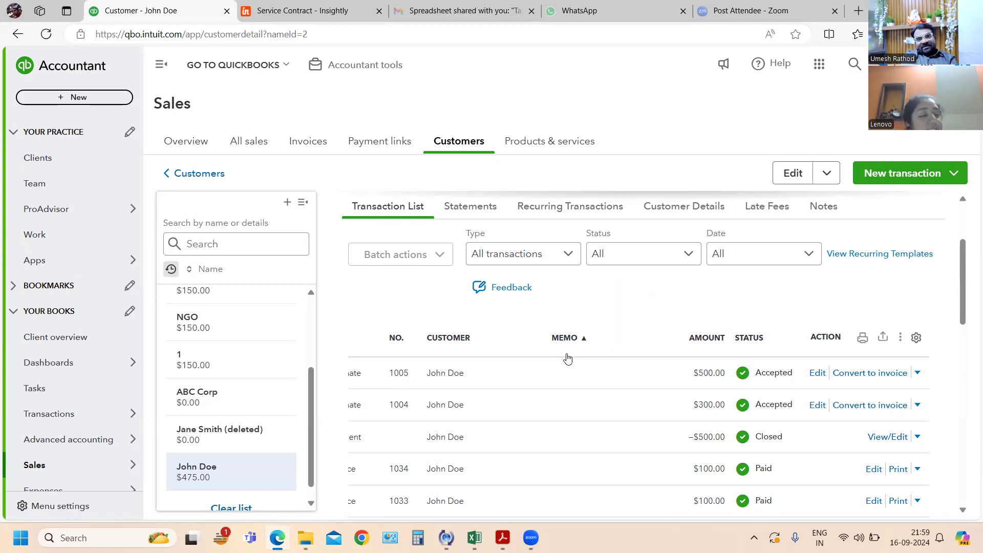
left_click(872, 380)
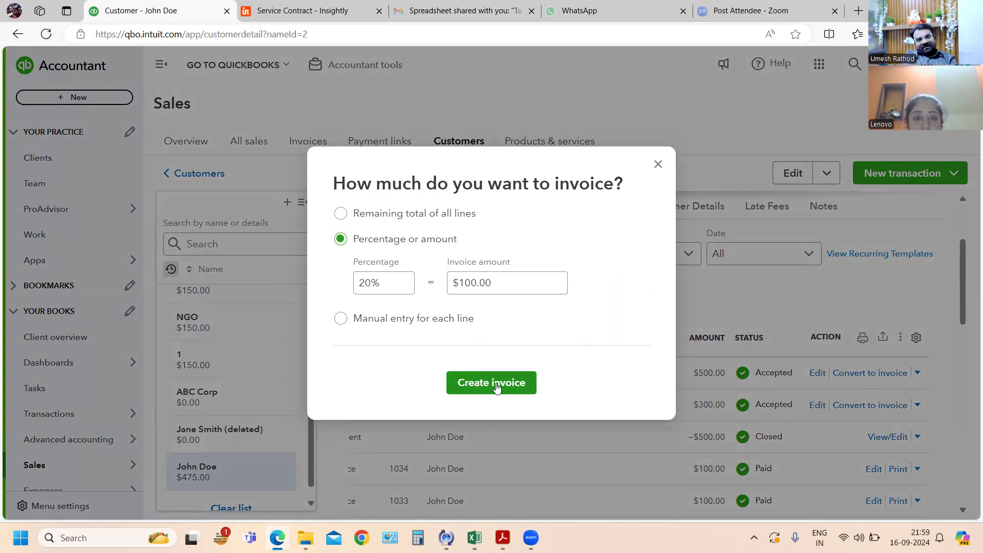
left_click(496, 386)
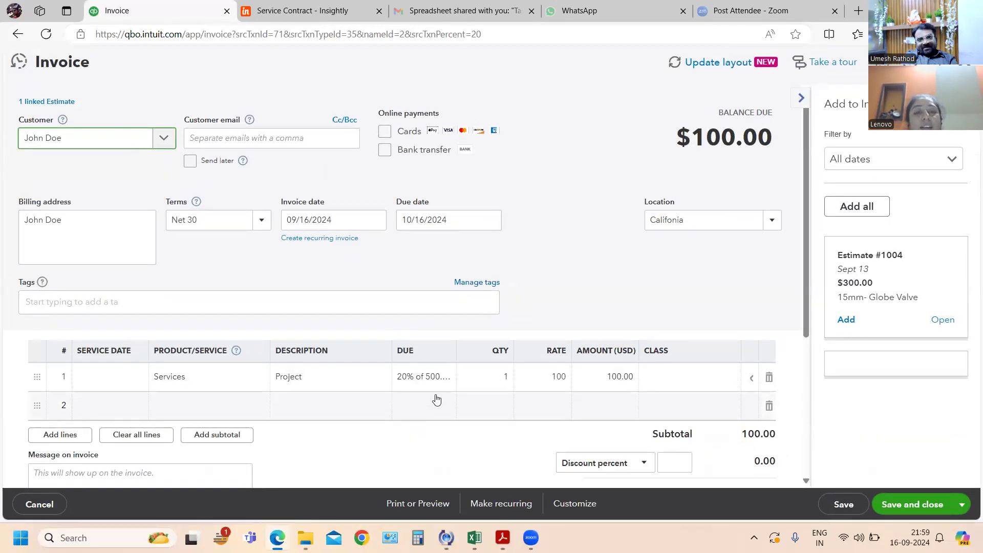
scroll(460, 343, "down", 5)
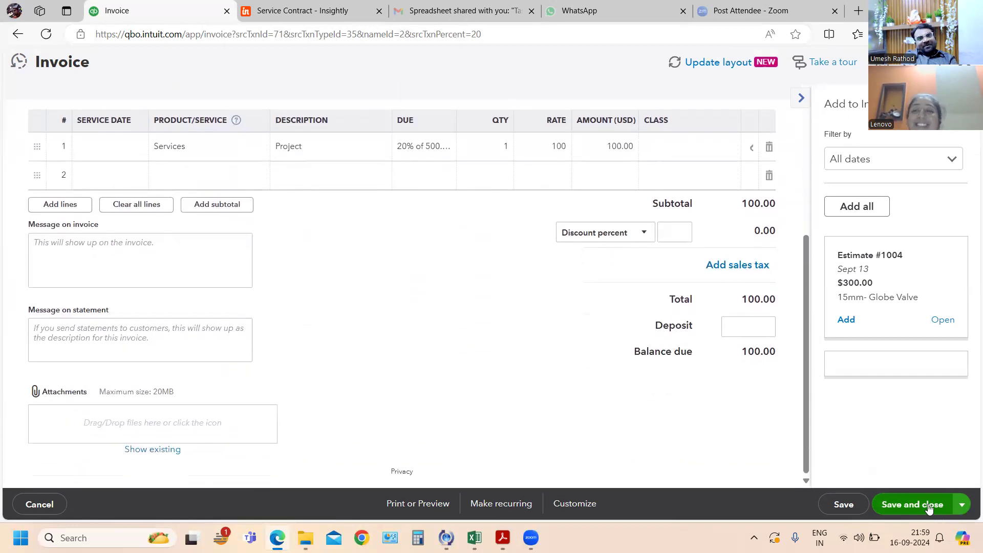
left_click(930, 507)
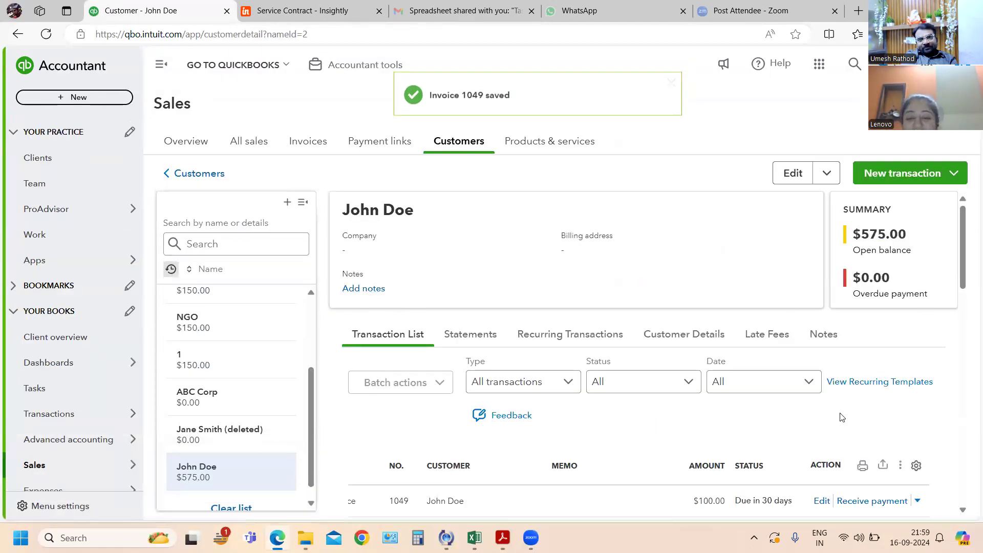
- Create and save a second milestone invoice from the $500 estimate, again billing 20% ($100.00)
scroll(682, 430, "down", 2)
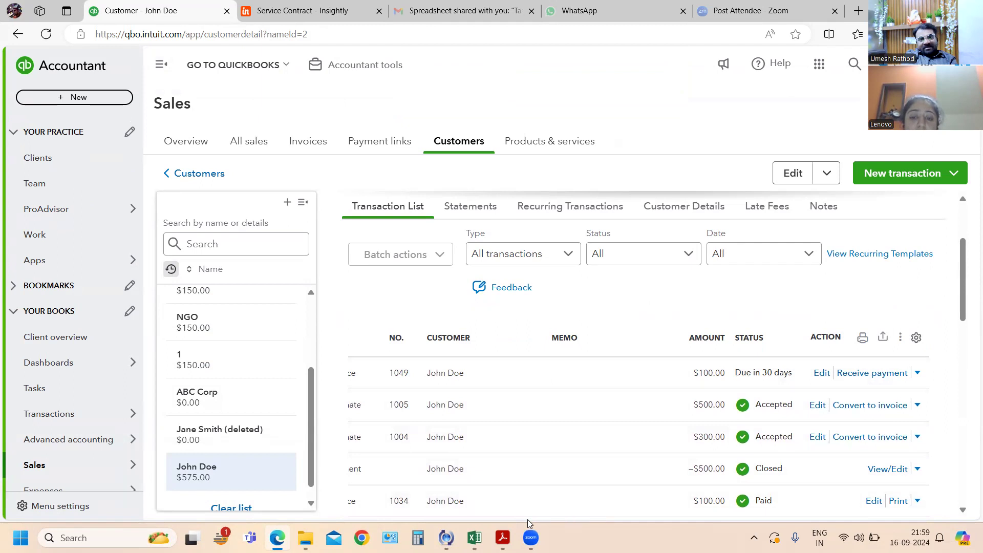
left_click_drag(530, 524, 428, 515)
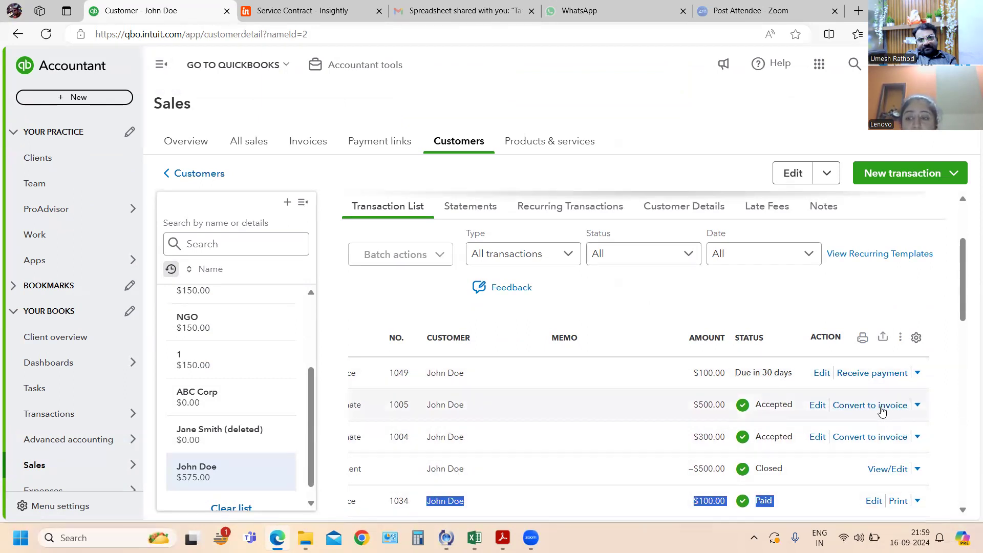
left_click(887, 413)
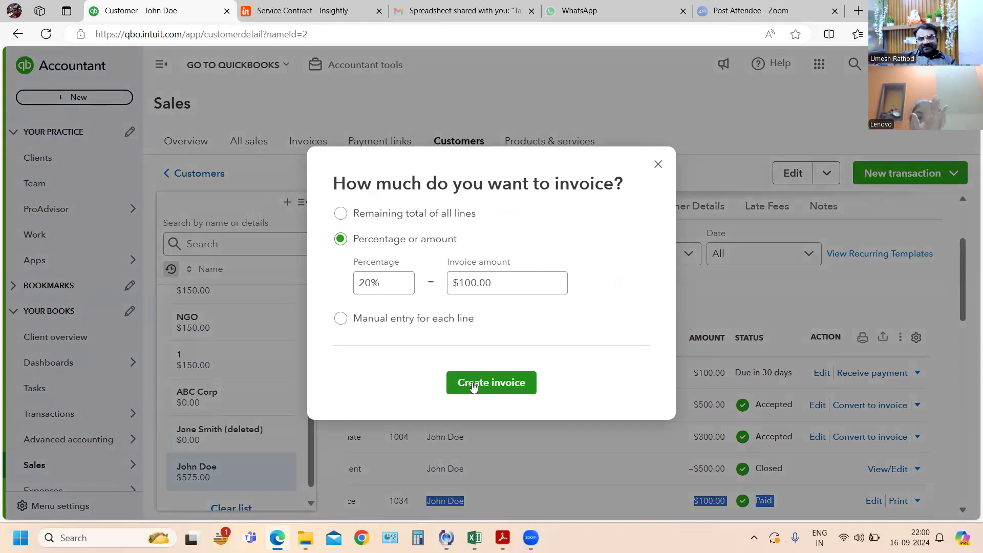
left_click(473, 388)
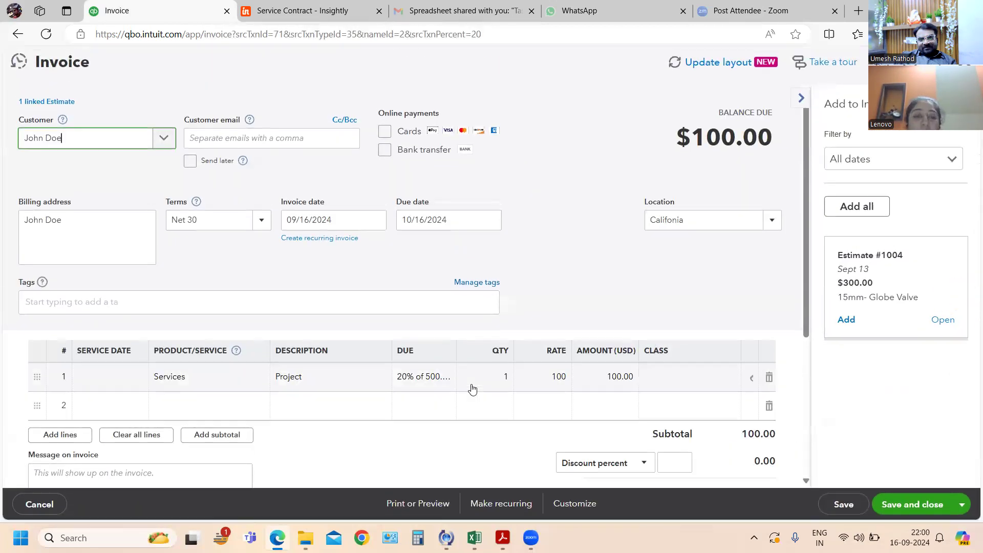
scroll(472, 387, "down", 5)
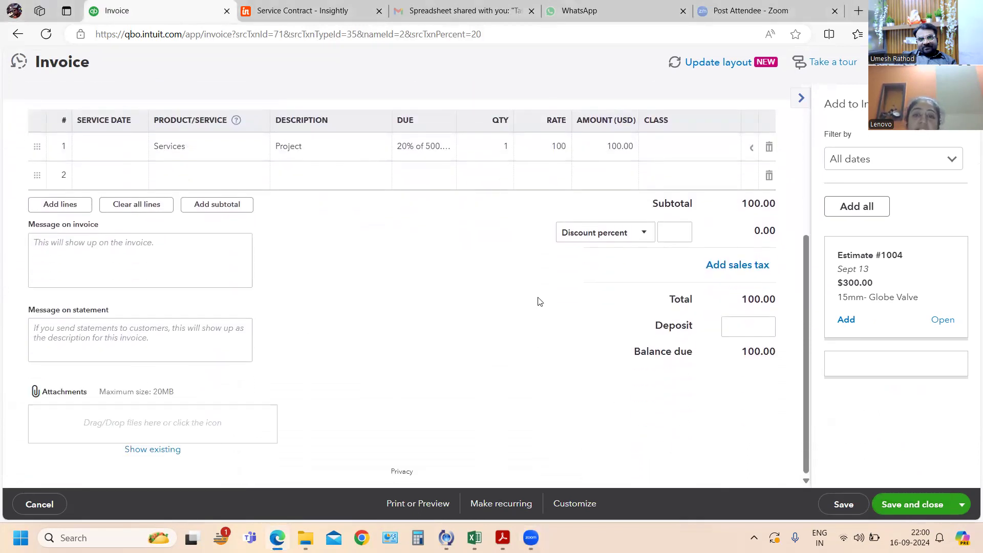
left_click(899, 507)
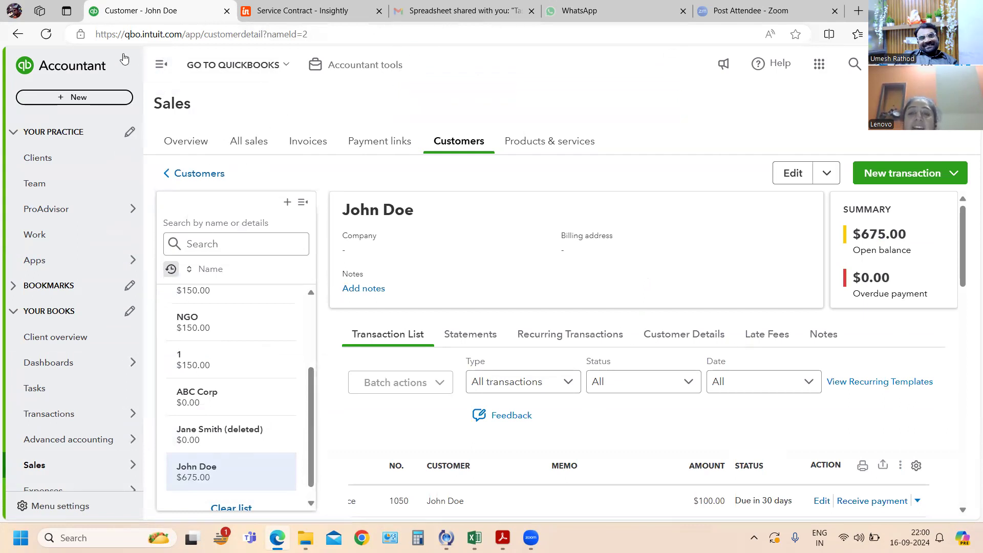
- Collapse the main navigation to give the customer's transaction list more room
left_click(160, 64)
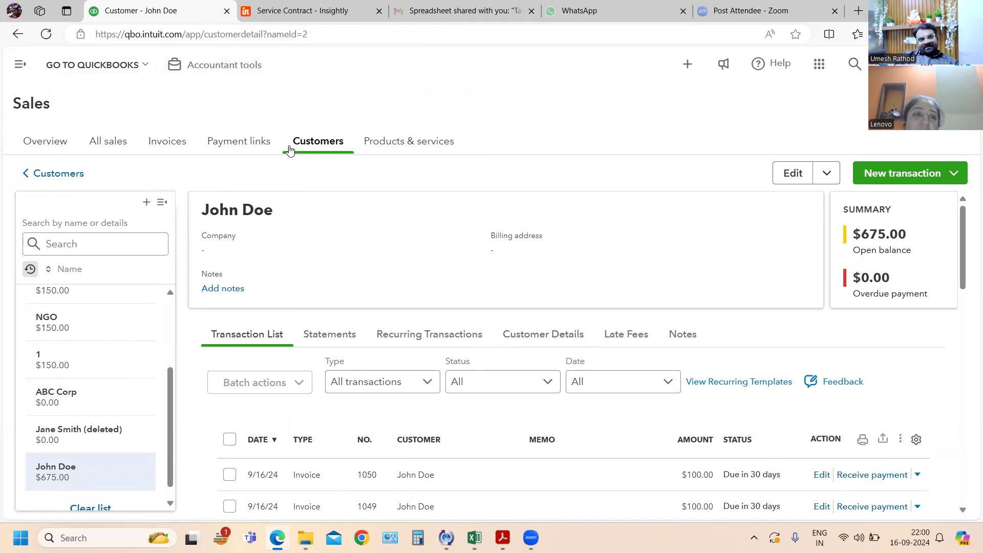
left_click(21, 65)
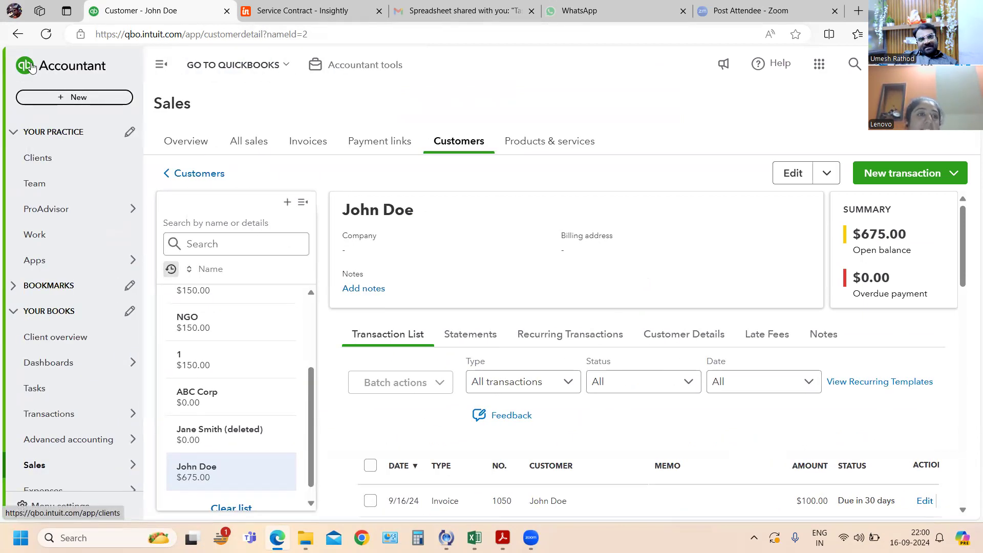
left_click(161, 64)
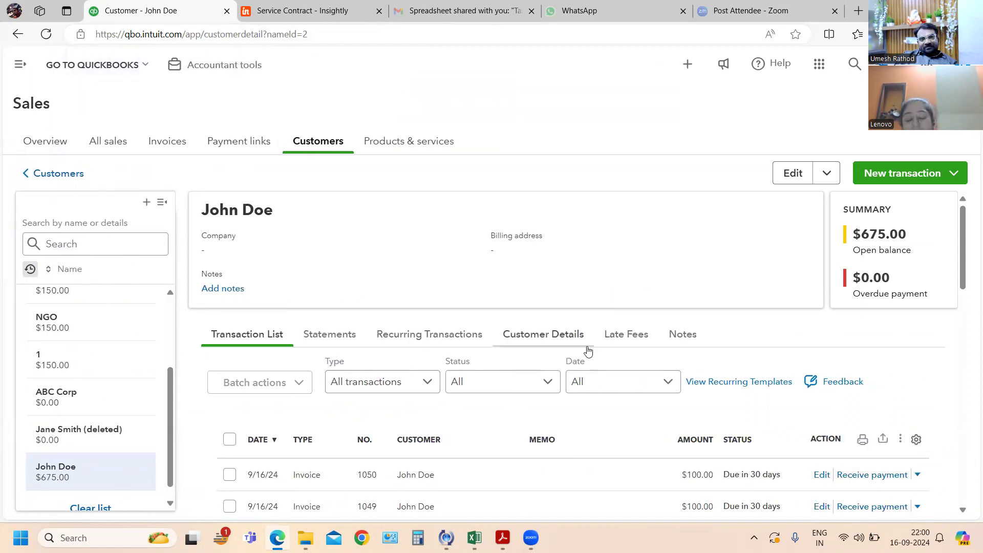
- Create a third milestone invoice for 20% ($100.00) of the accepted $500 estimate, then save and close it
scroll(746, 447, "down", 4)
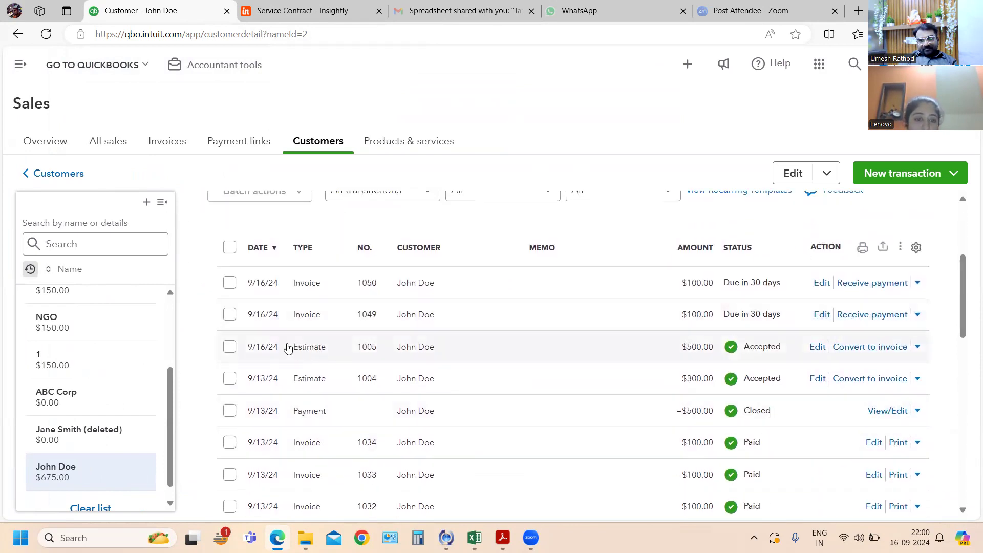
left_click(888, 350)
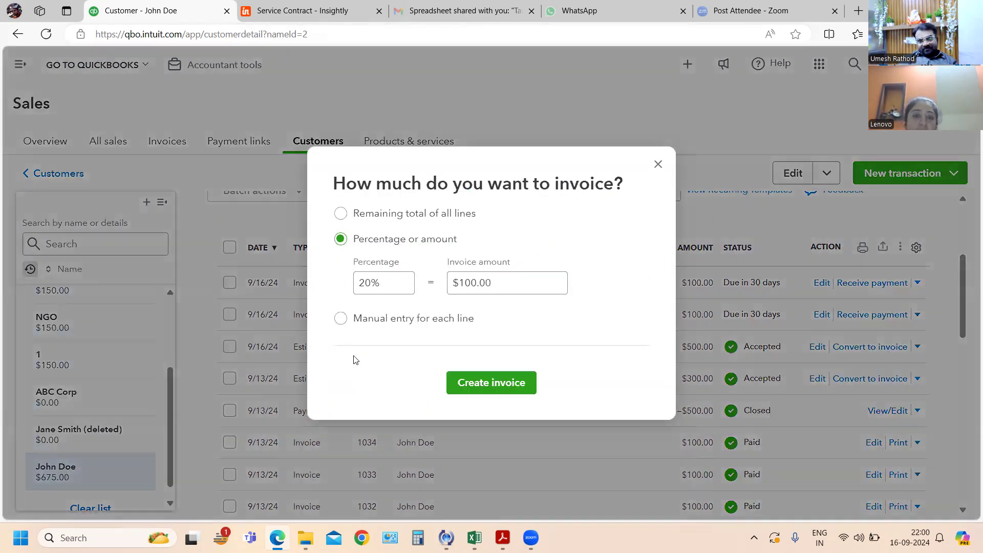
left_click(481, 388)
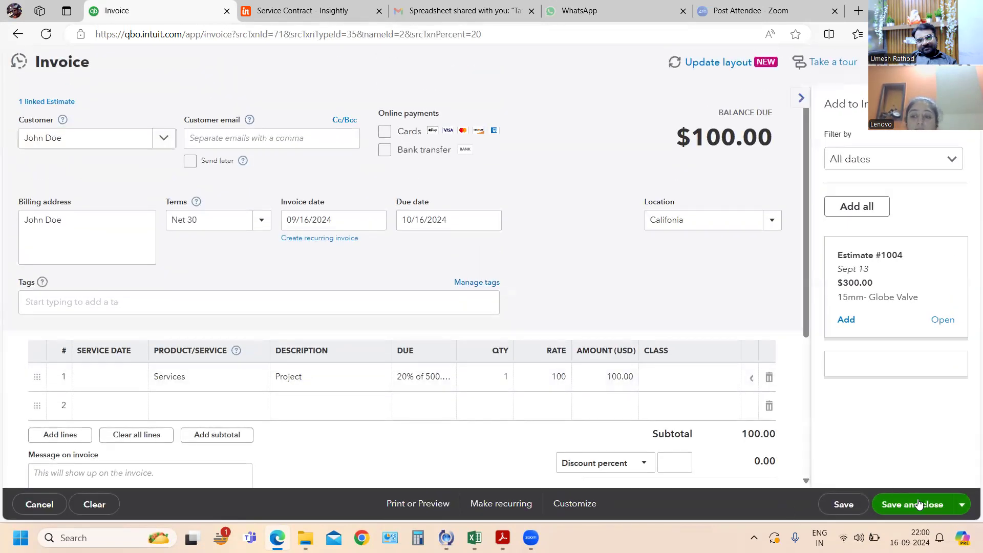
left_click(918, 505)
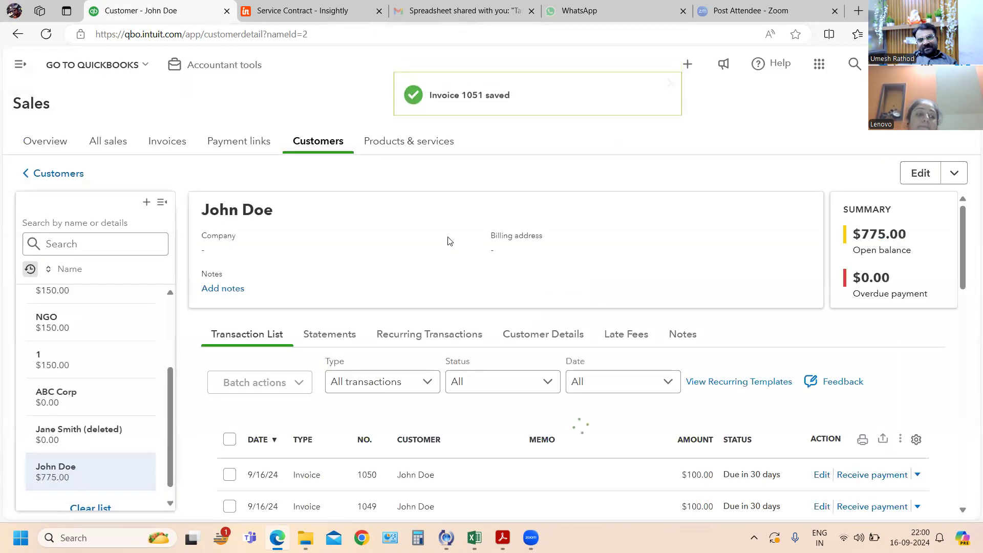
- Switch to the exercise PDF in Acrobat and read exercises 86 and 87 on project expenses and the inventory order
key("alt+Tab")
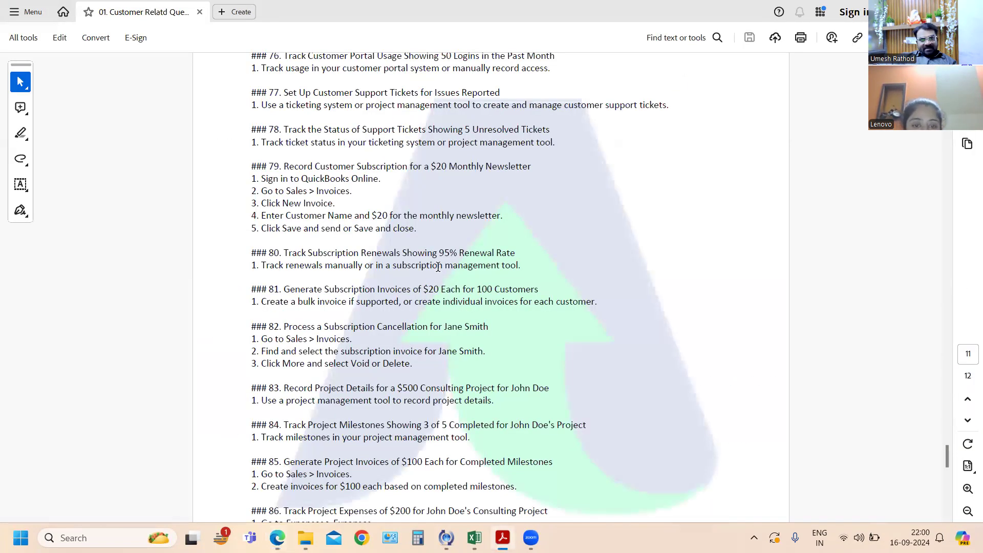
scroll(494, 462, "down", 1)
scroll(494, 462, "down", 2)
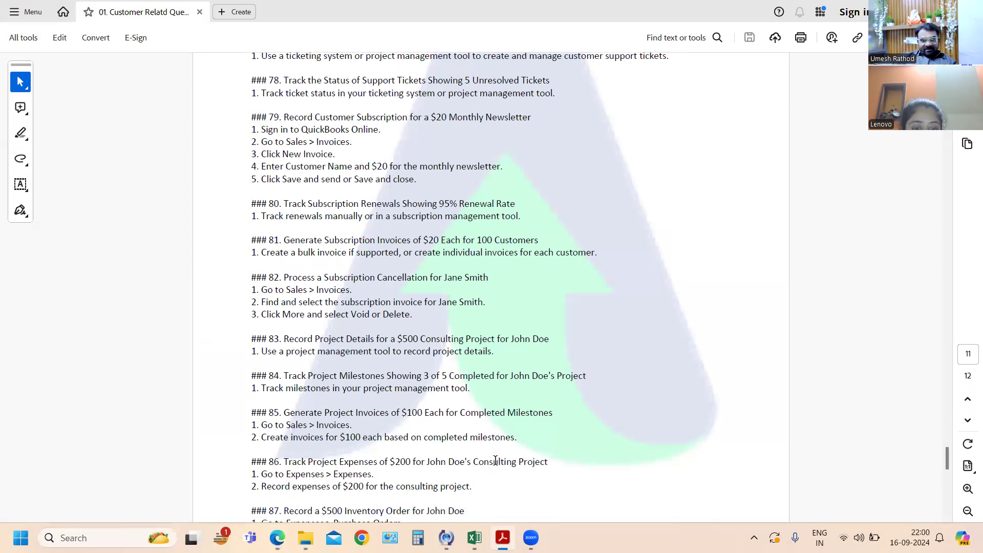
scroll(495, 456, "down", 1)
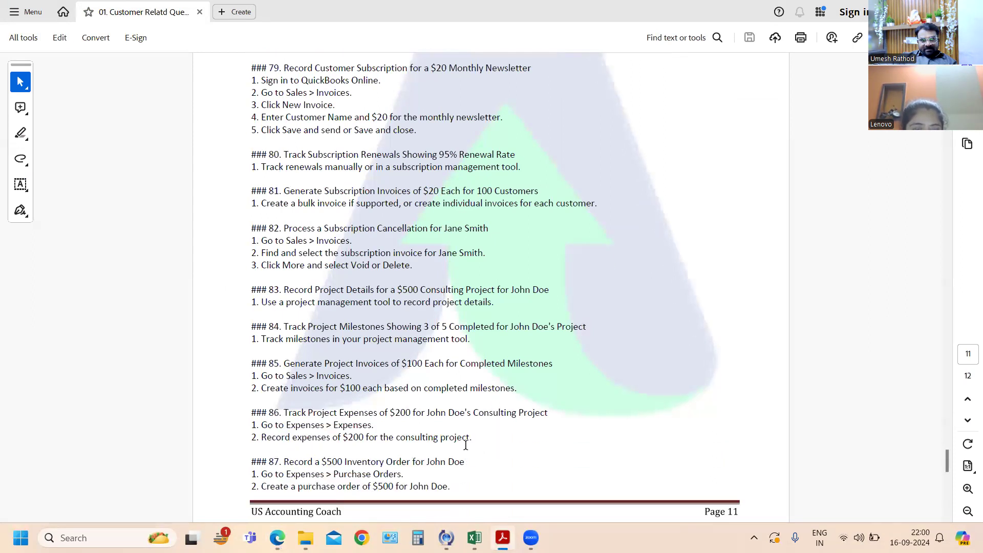
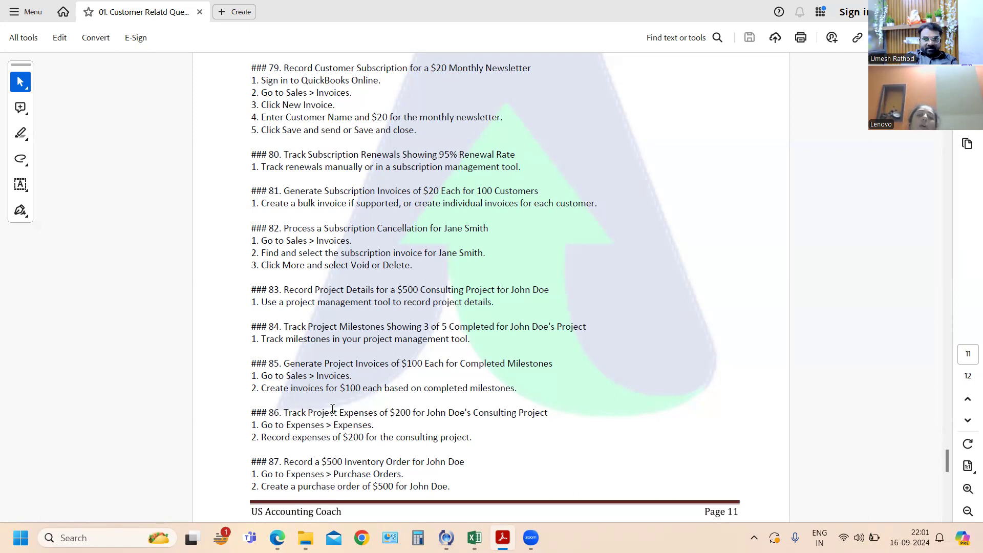
- Switch back to QuickBooks Online in the browser and open a new vendor expense form
key("alt+Tab")
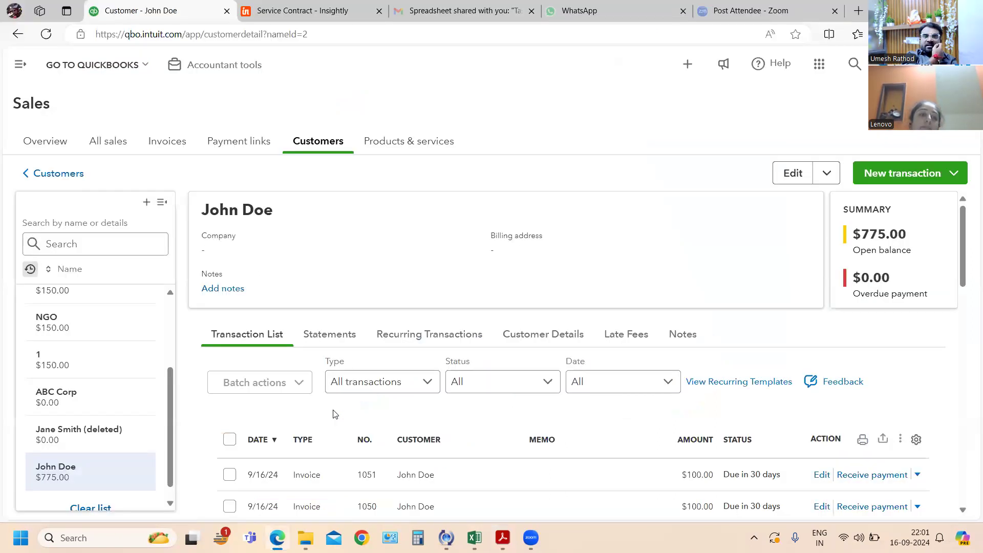
left_click(942, 175)
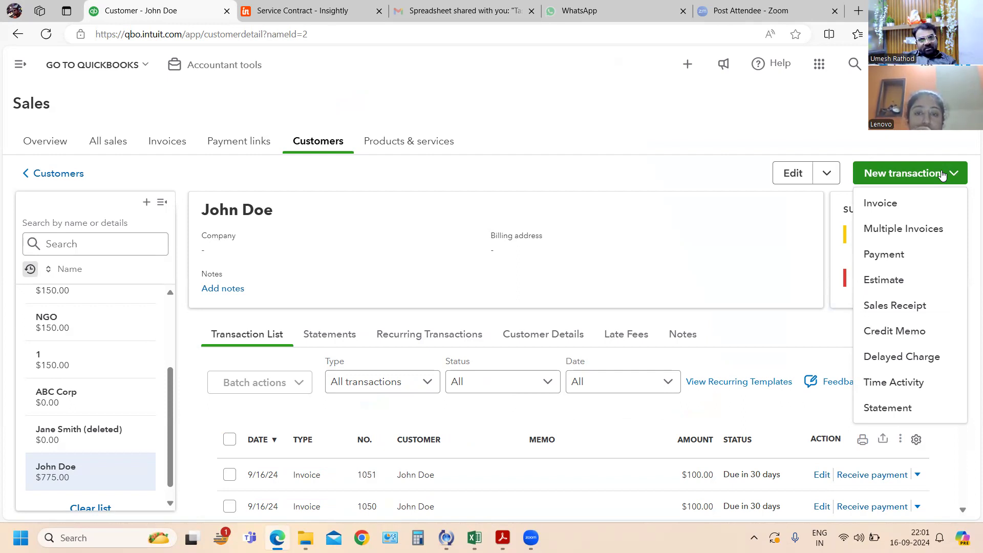
left_click(25, 69)
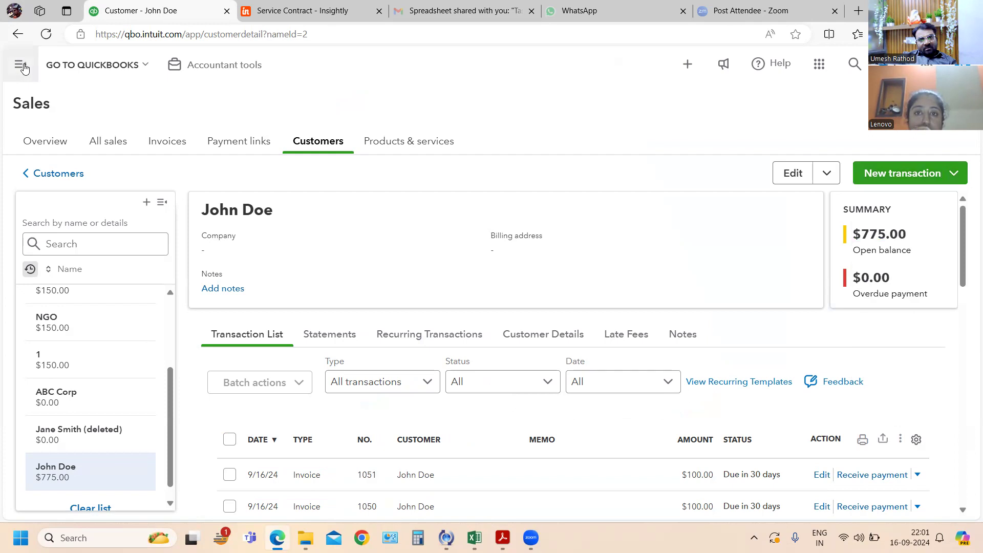
left_click(25, 69)
left_click(58, 98)
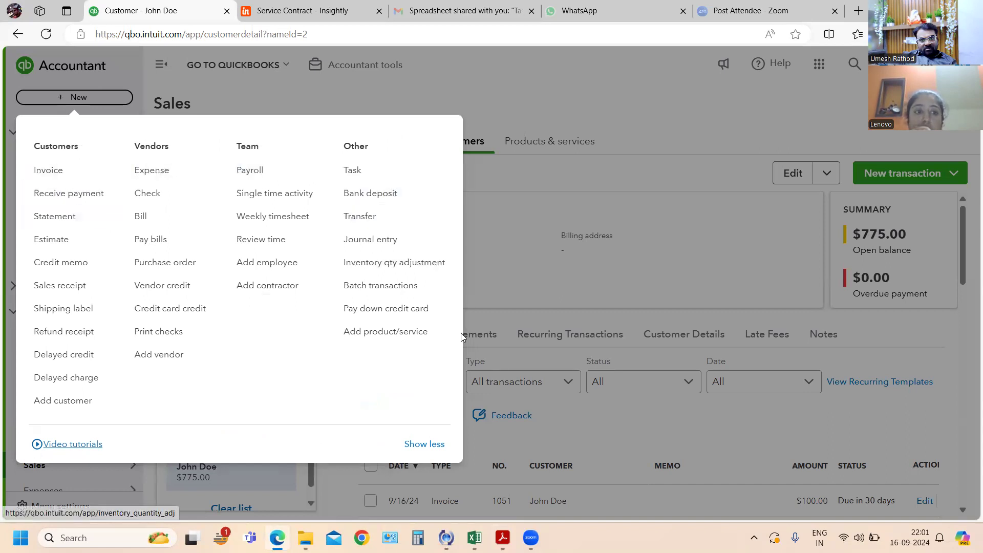
left_click(153, 174)
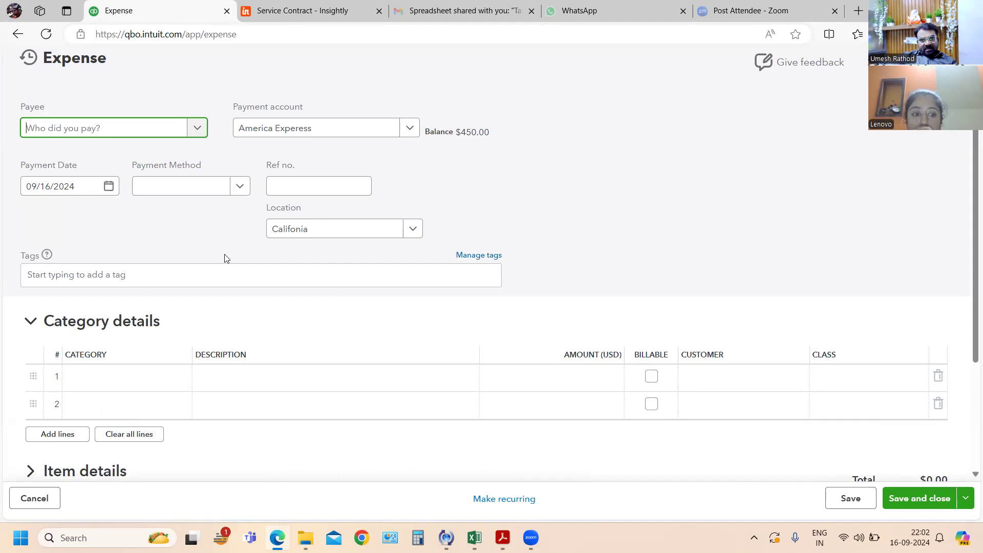
- Look through the existing payees for the expense and open a new vendor record
left_click(207, 132)
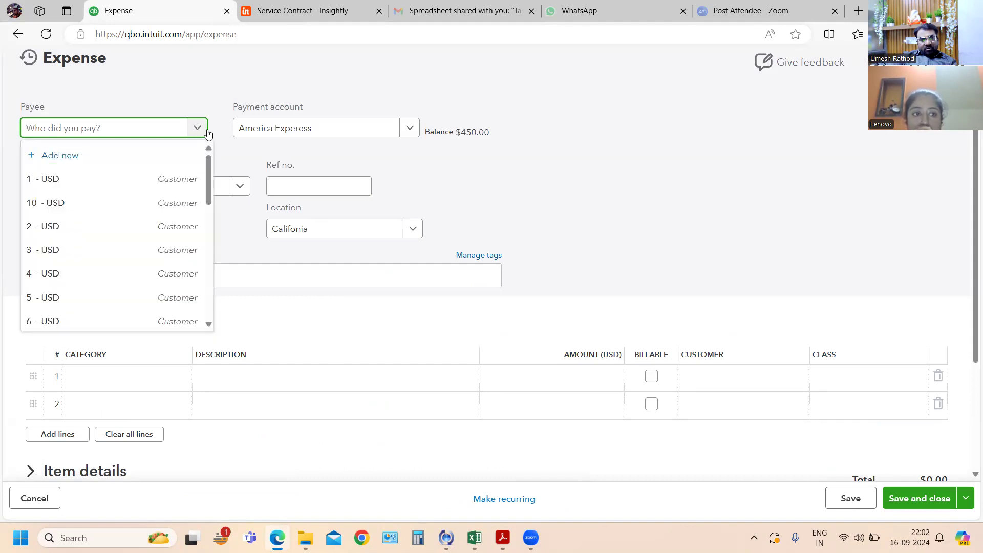
left_click(64, 204)
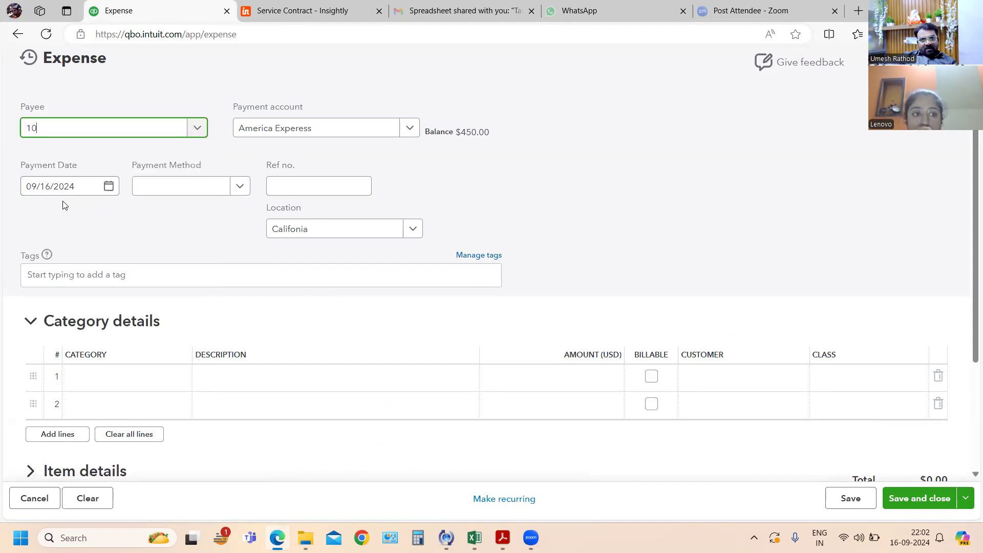
left_click(199, 131)
scroll(82, 259, "down", 3)
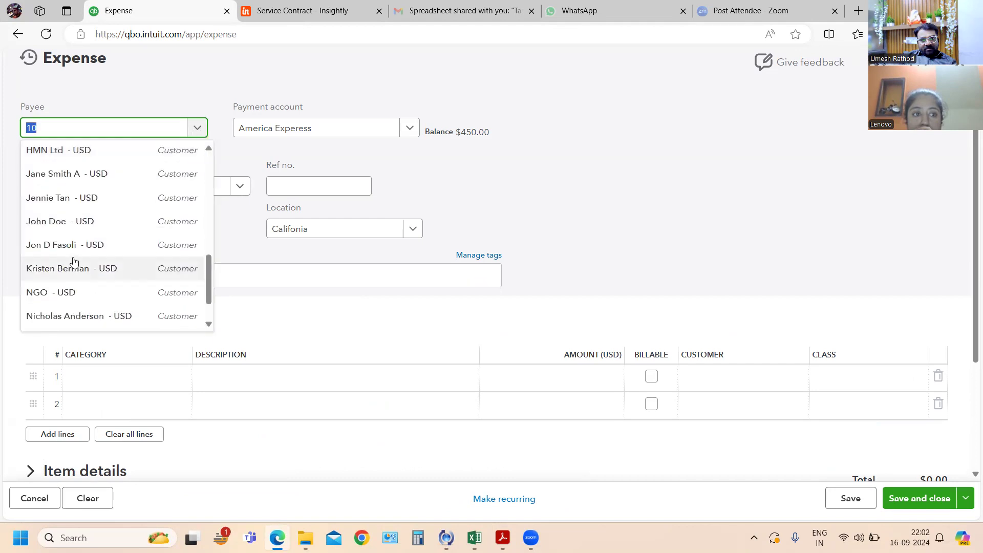
scroll(77, 256, "down", 2)
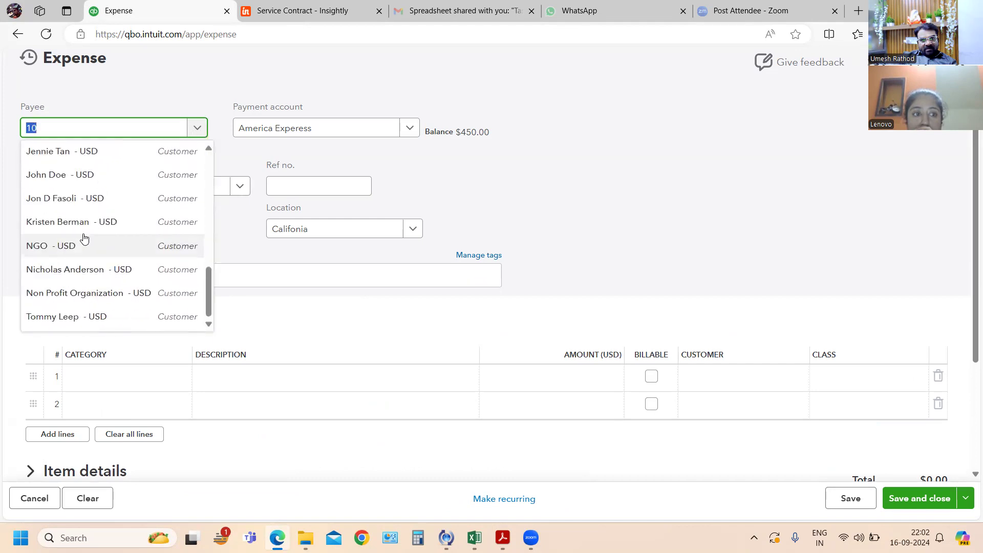
scroll(82, 240, "up", 5)
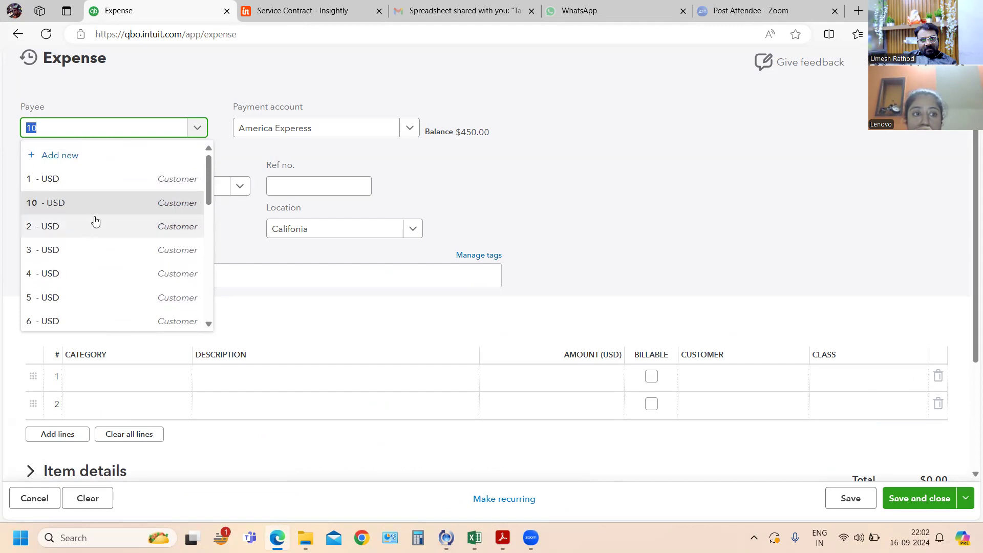
left_click(65, 155)
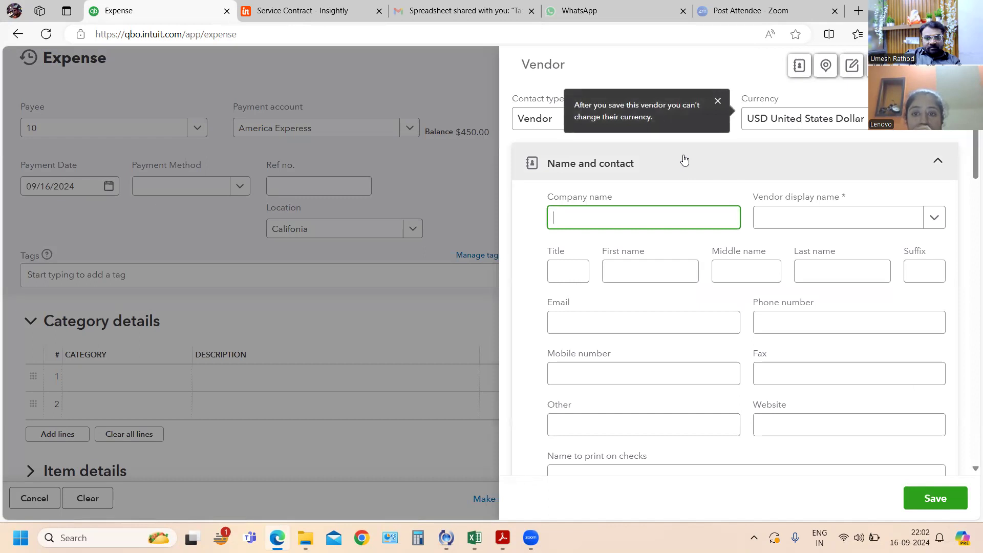
- Name the new vendor company "Project Exp" and save it as the expense's payee
type("Proje")
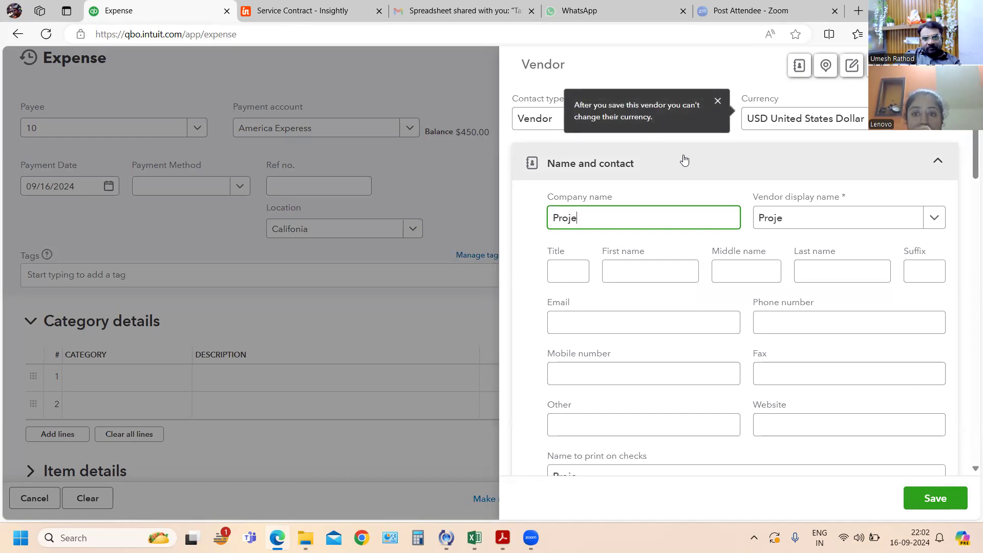
key("BackSpace")
key("BackSpace")
key("BackSpace")
key("BackSpace")
key("BackSpace")
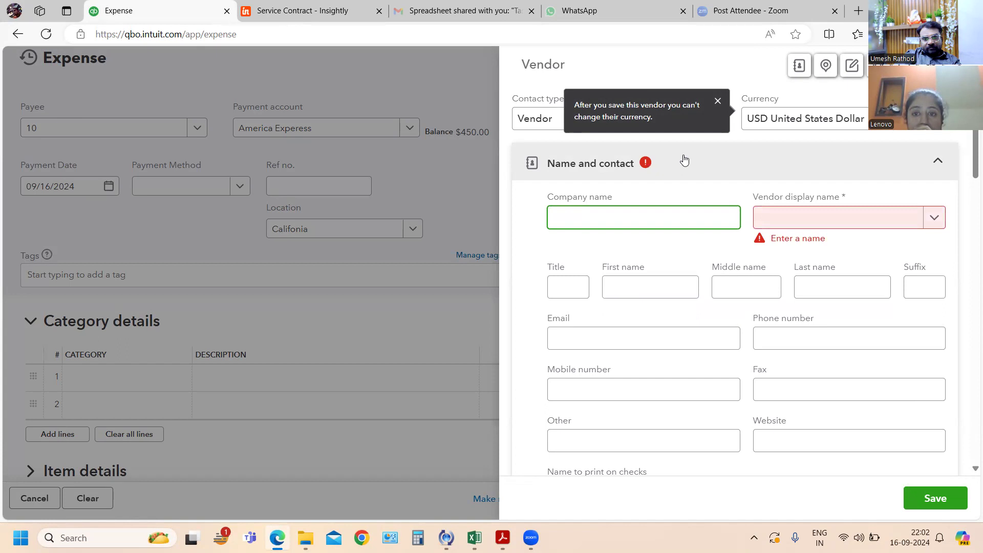
type("Project")
key("Tab")
key("shift+Tab")
key("End")
type("Exp")
key("Tab")
key("Tab")
key("Tab")
key("Tab")
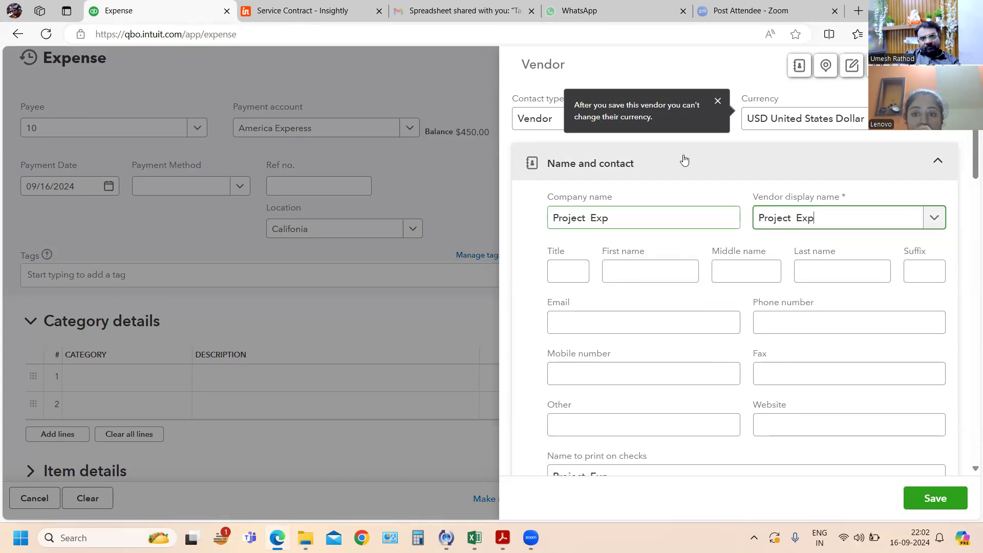
left_click(923, 501)
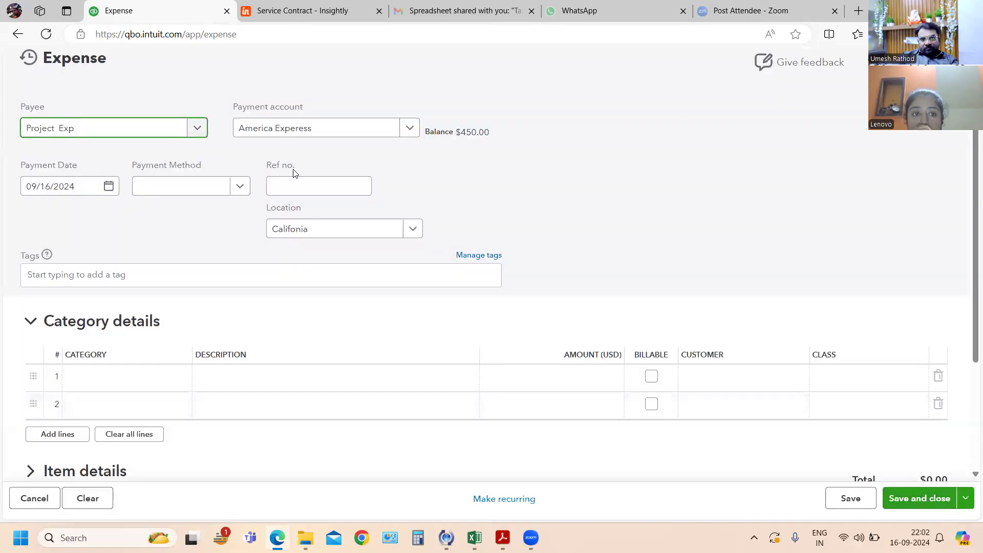
- Set the expense's payment method to Check
key("Tab")
key("Tab")
key("Tab")
key("Tab")
key("Tab")
left_click(177, 376)
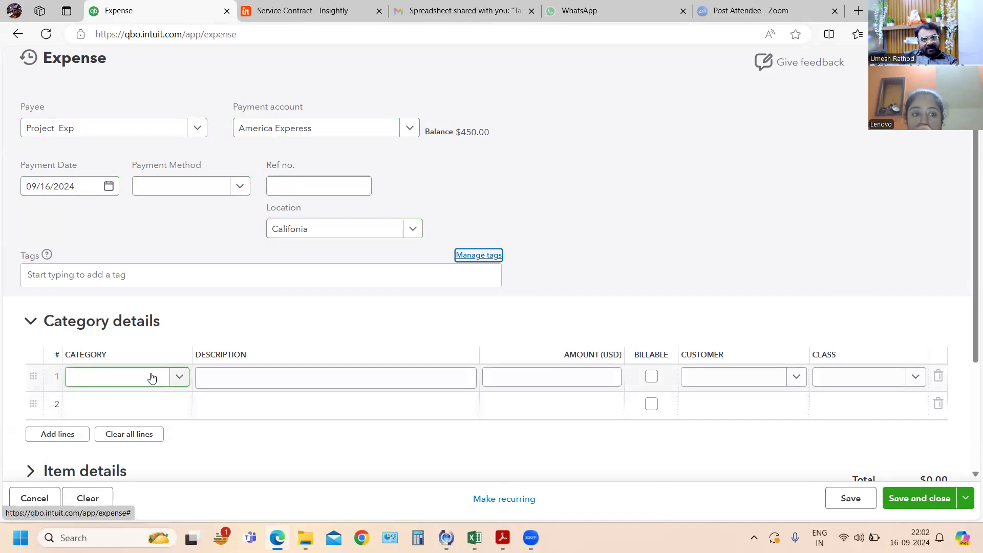
left_click(241, 188)
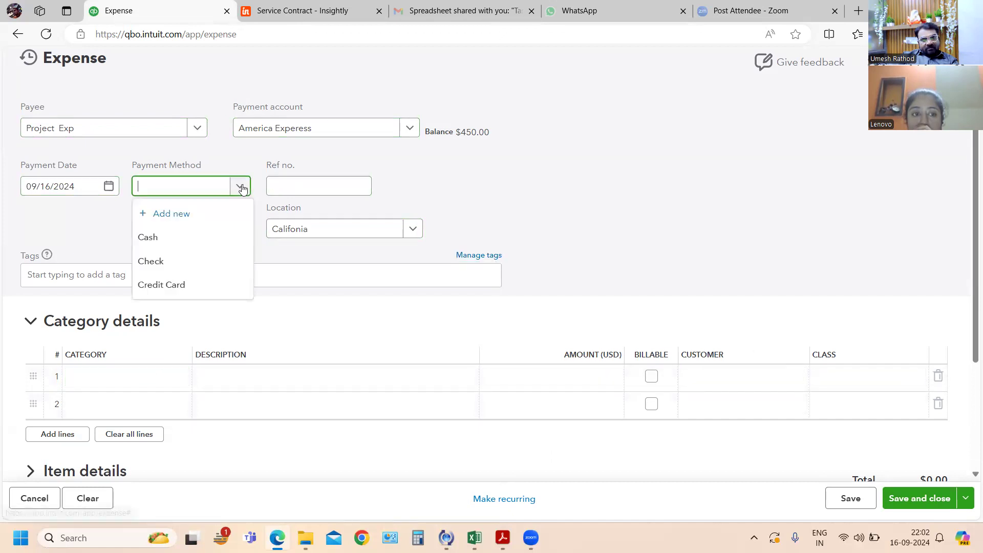
left_click(163, 262)
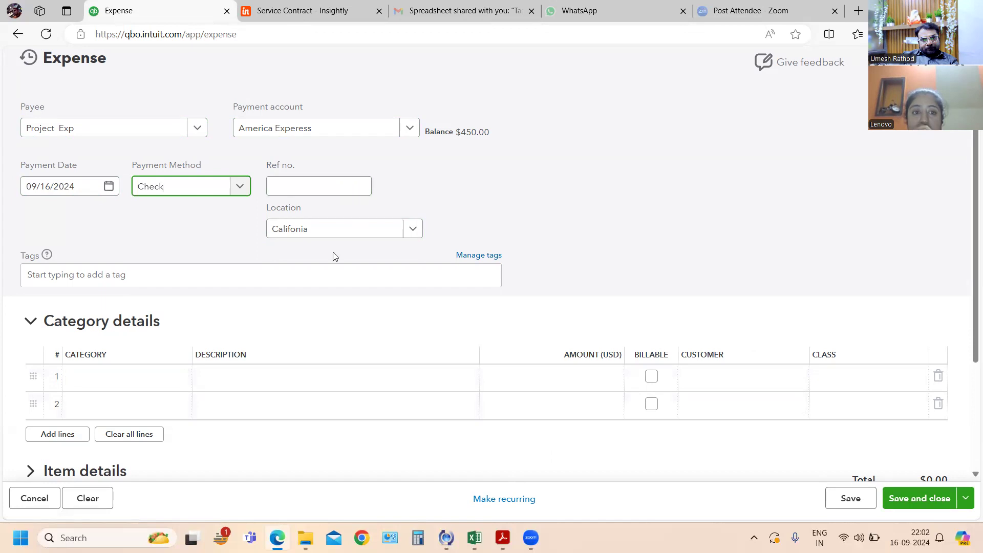
- Start a new account from the name "Consulting" for the first category line and set its account type to Expenses
left_click(98, 379)
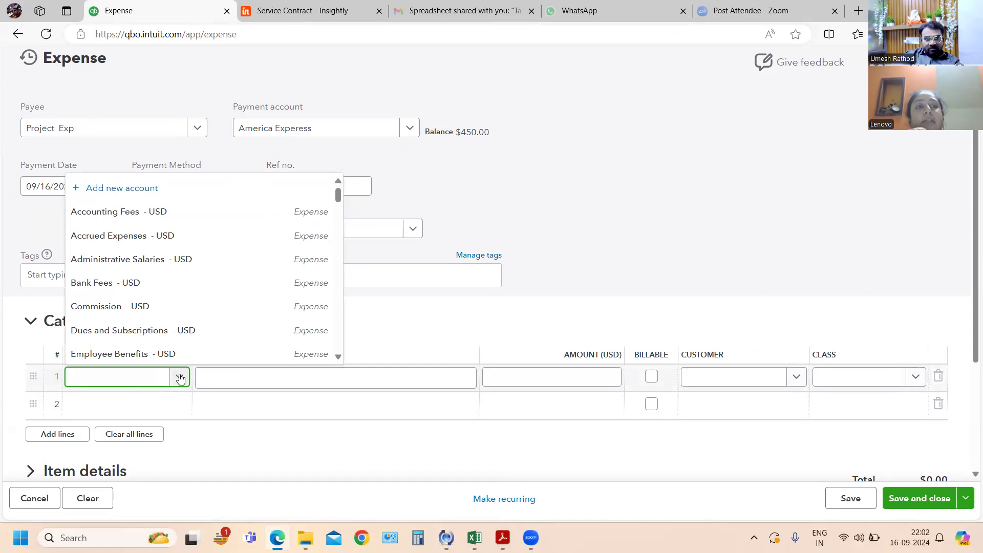
type("Consulting")
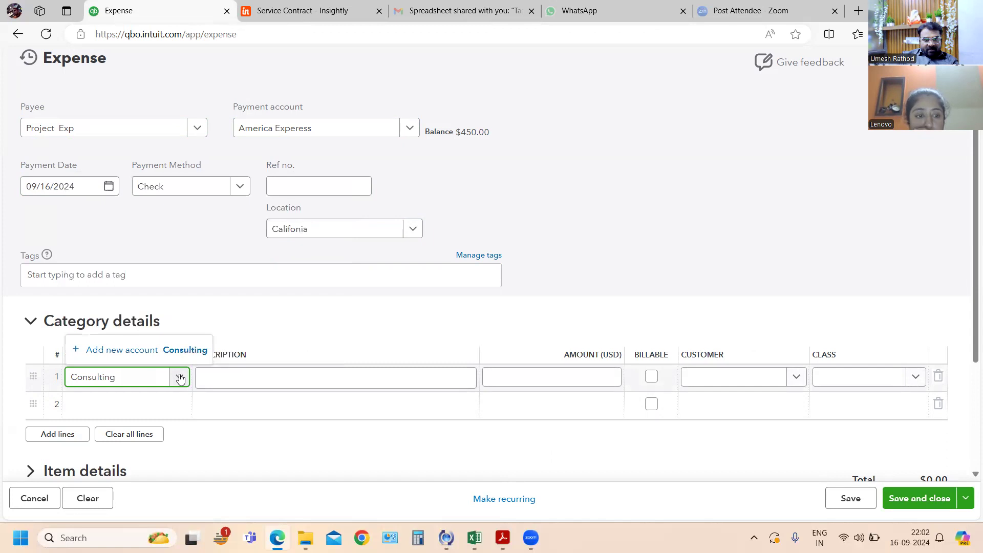
left_click(140, 359)
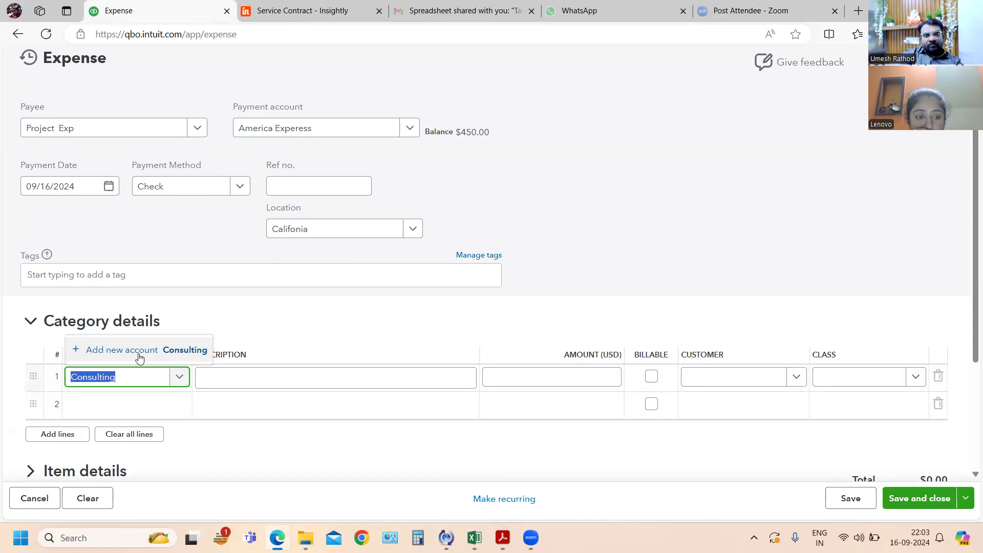
left_click(138, 356)
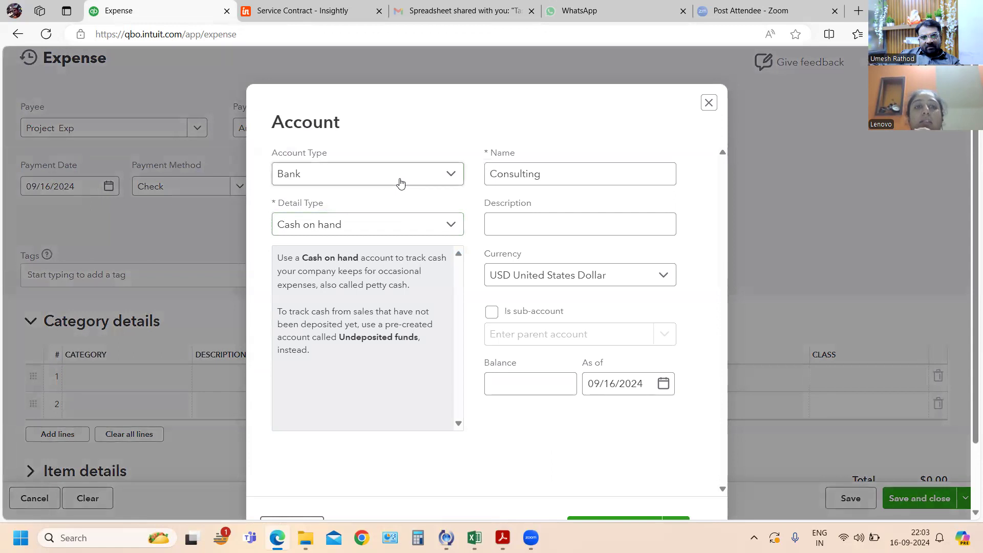
left_click(380, 176)
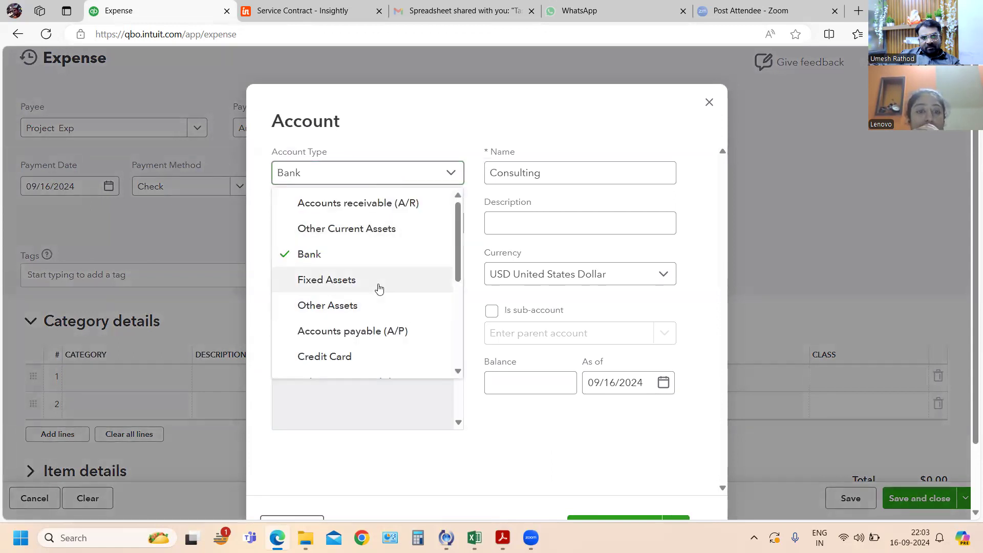
scroll(365, 281, "down", 5)
left_click(366, 343)
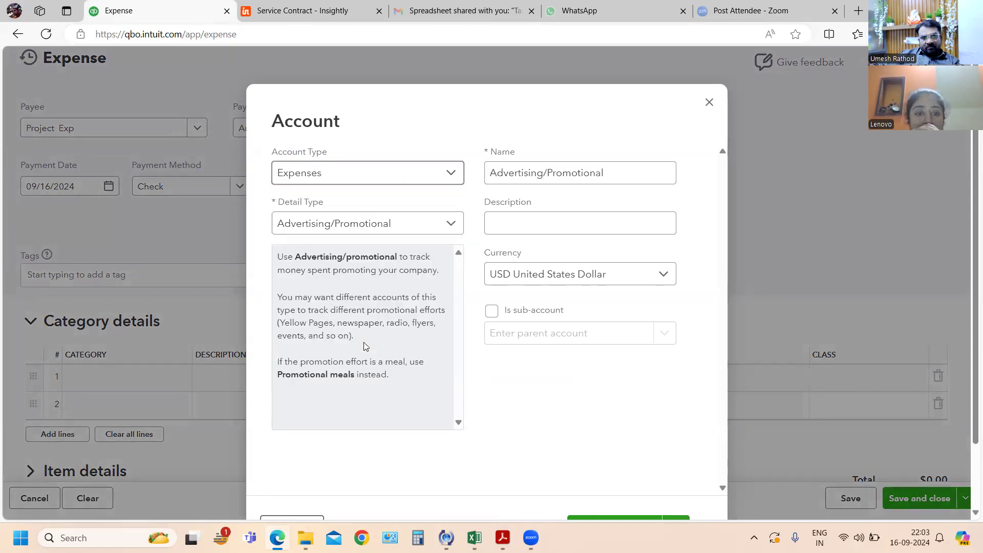
- Set the new account's detail type to Legal & Professional Fees, then save and close the account
left_click(322, 233)
scroll(354, 317, "down", 3)
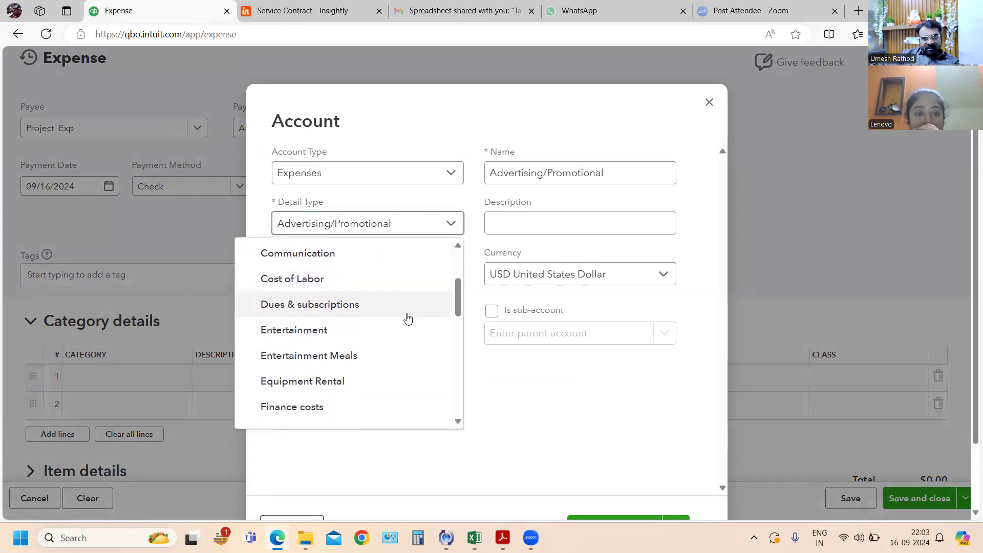
scroll(395, 378, "down", 3)
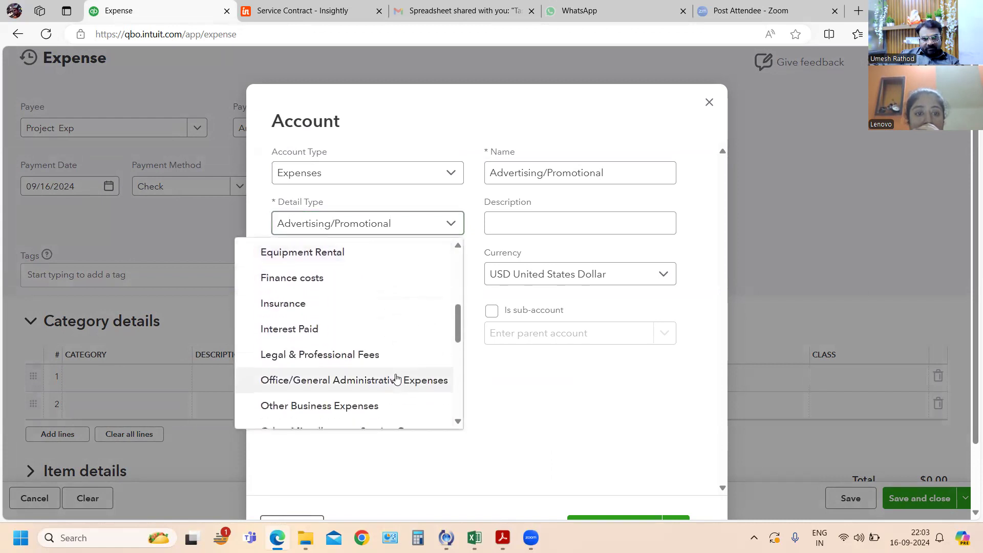
scroll(395, 378, "down", 3)
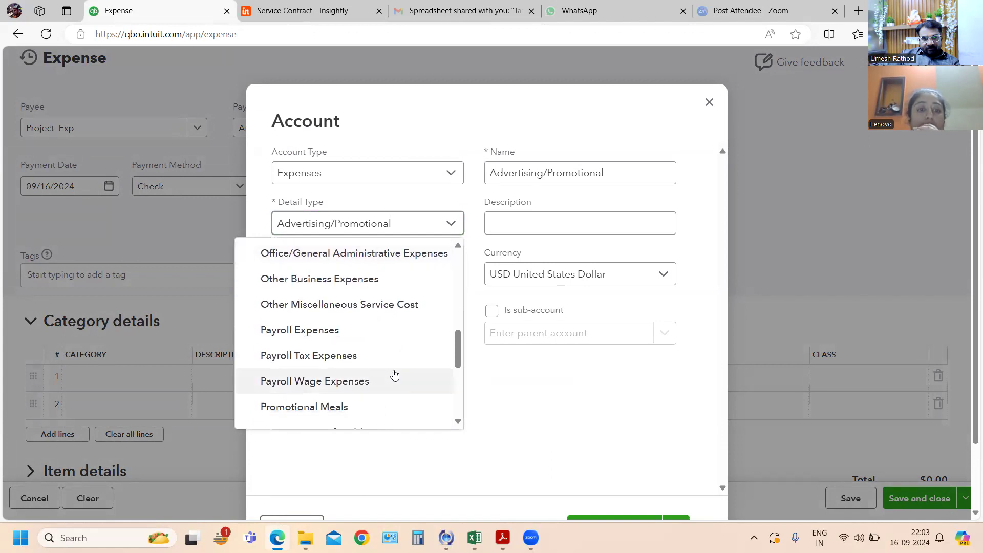
scroll(394, 376, "up", 2)
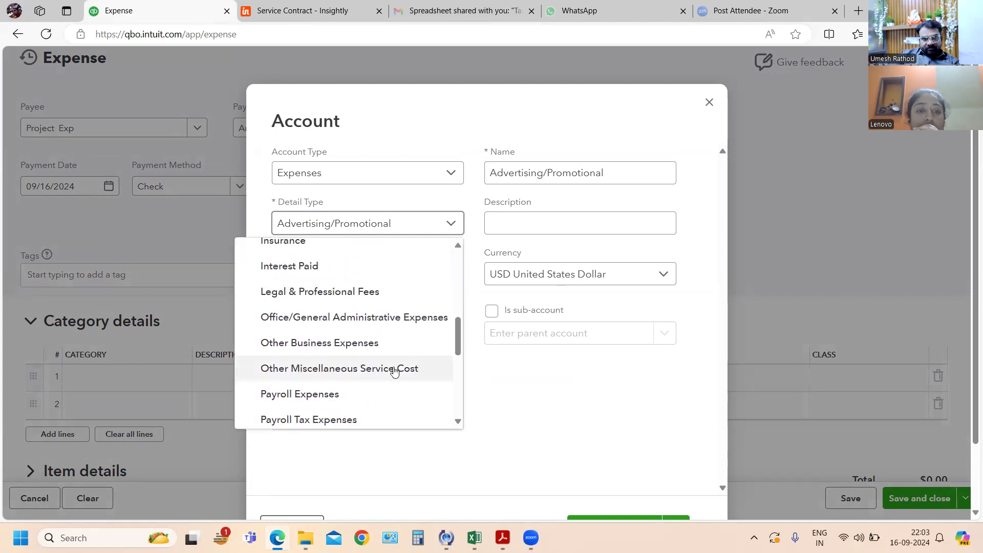
scroll(395, 371, "up", 2)
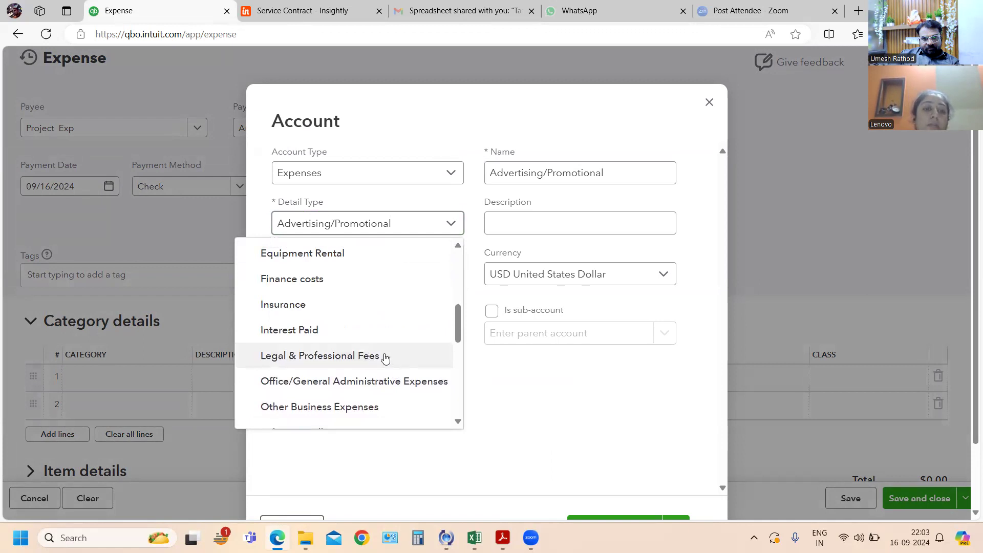
left_click(384, 358)
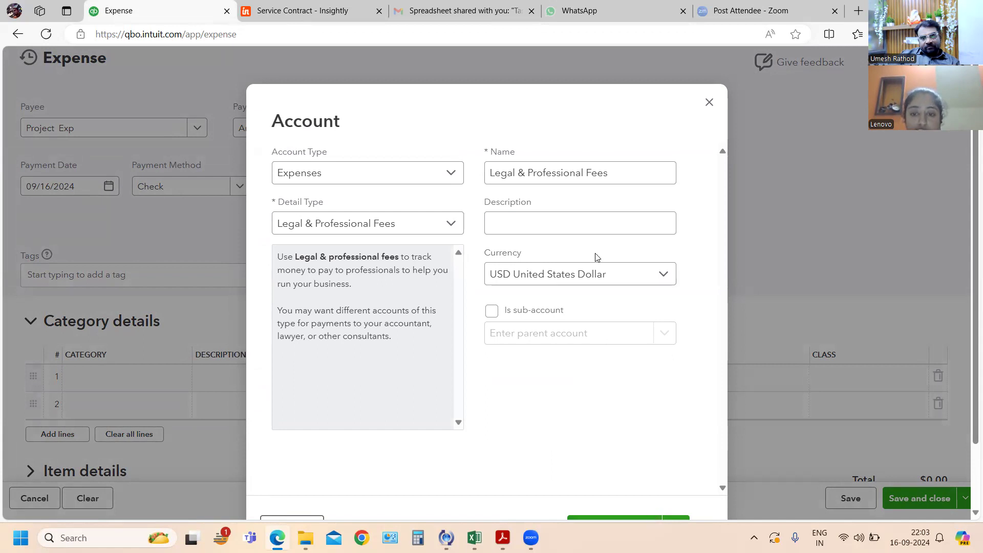
key("ctrl+minus")
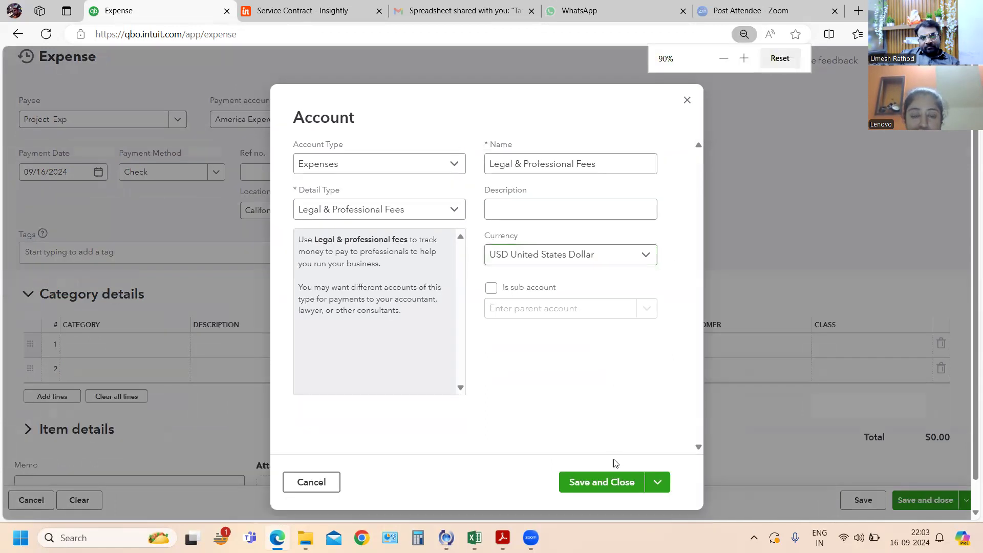
left_click(605, 481)
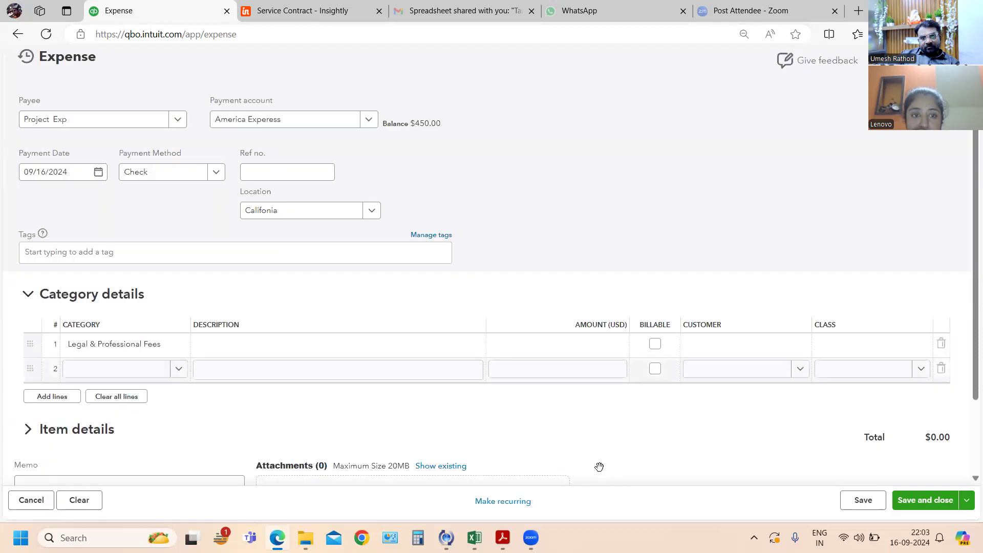
- Enter "Consulting Charges" as the description of the Legal & Professional Fees line on the expense
left_click(396, 340)
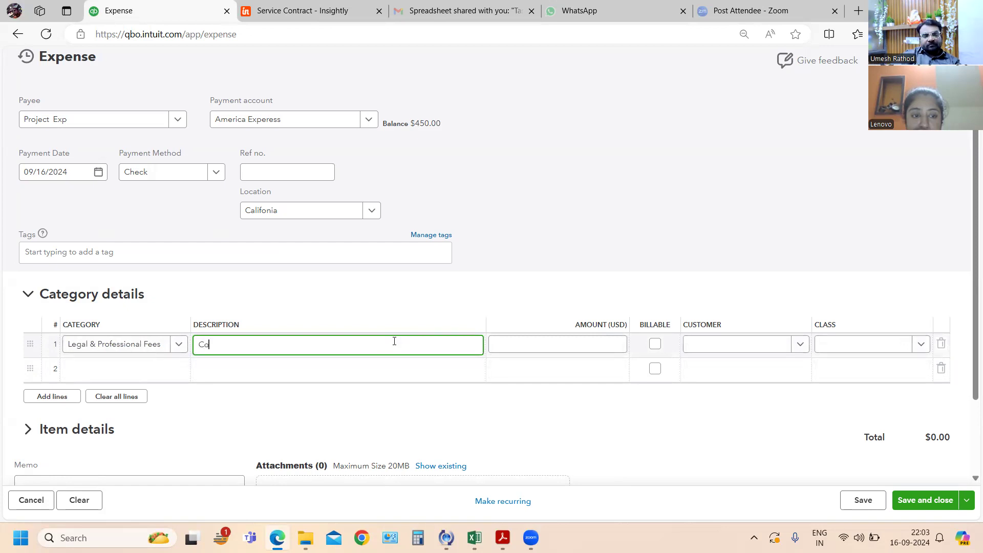
type("Consutling C")
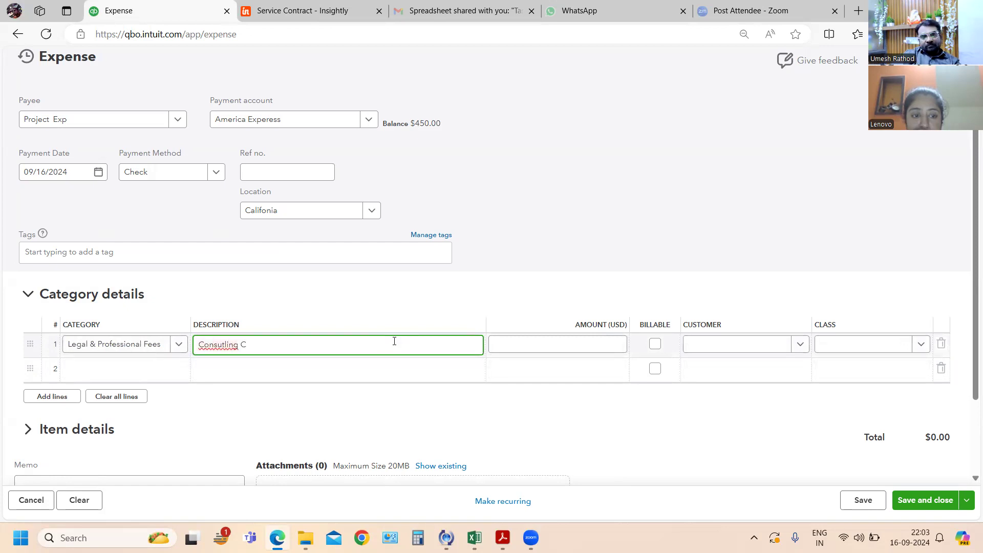
key("ctrl+a")
type("C")
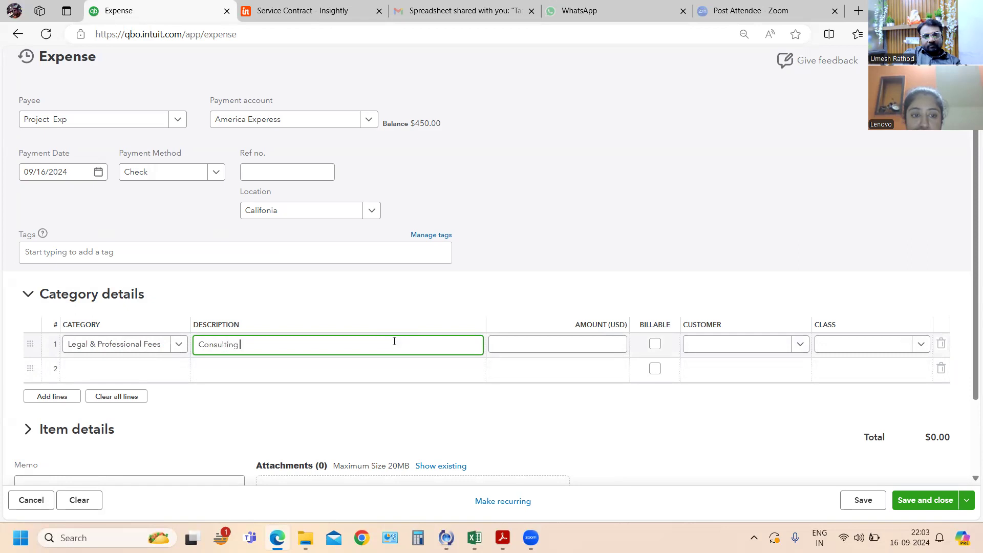
type("onsulting Charges")
key("Tab")
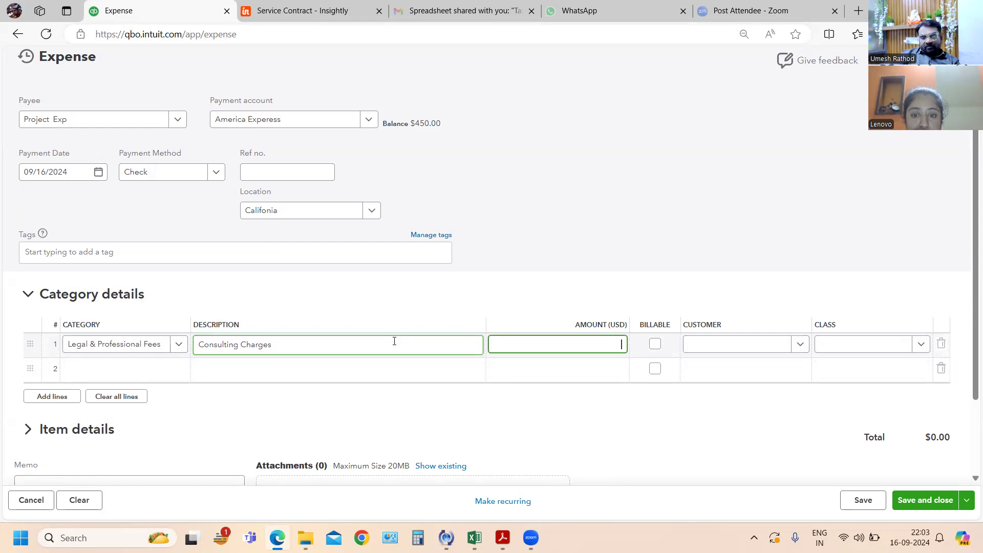
- Set the amount of the Consulting Charges line to $200.00
type("1")
key("Tab")
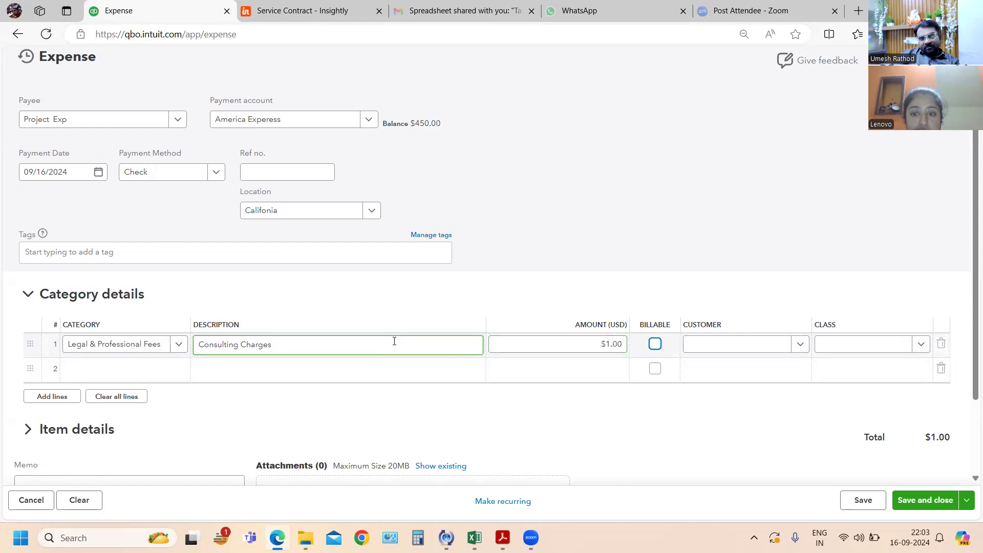
key("shift+Tab")
type("200")
key("Tab")
key("alt+Tab")
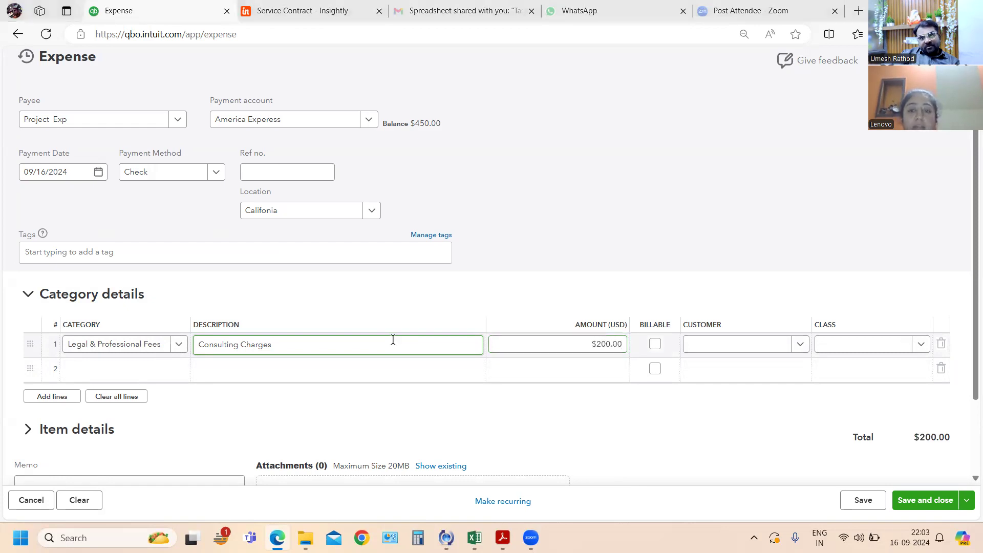
key("alt+Tab")
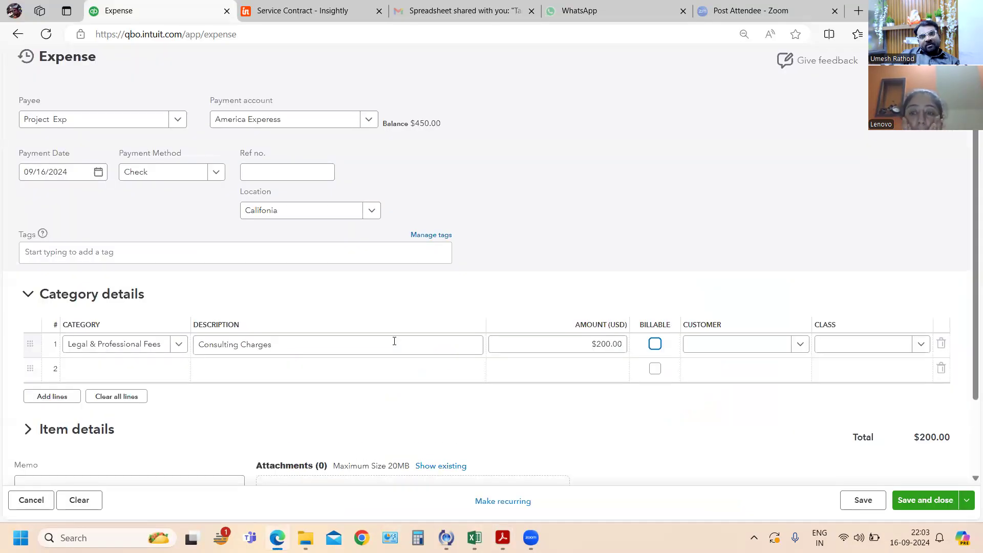
- Mark the Consulting Charges line as billable and assign it to the consulting project's customer
key("space")
key("Tab")
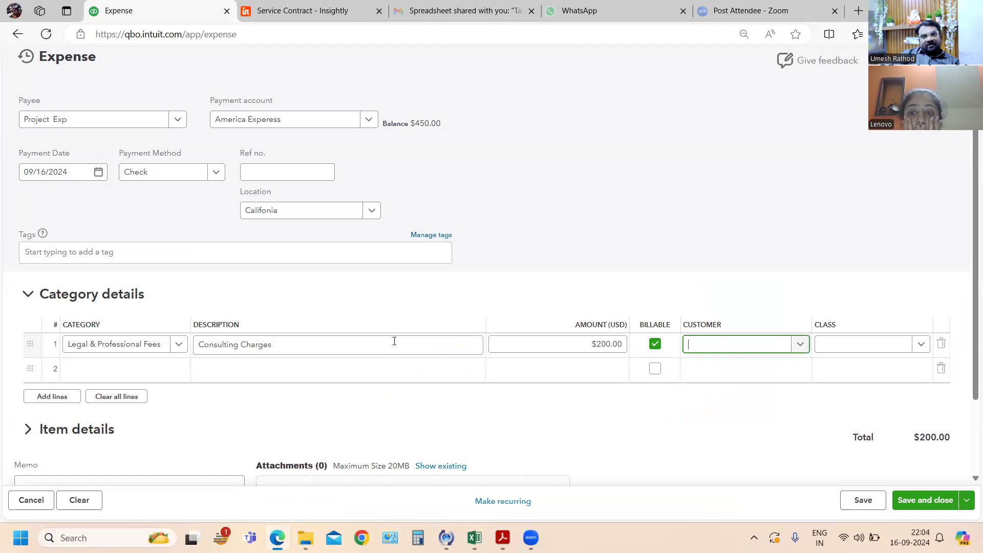
type("Jo")
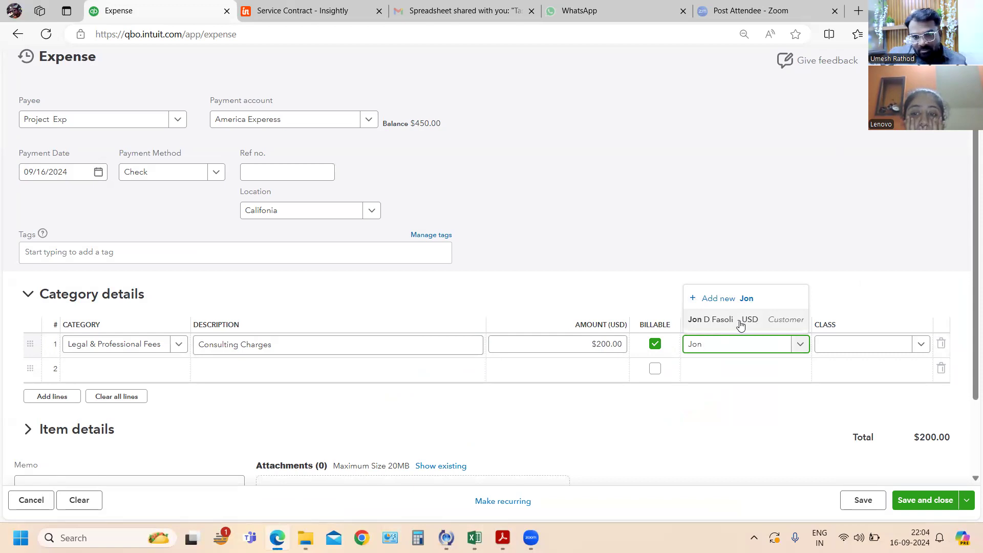
type("h")
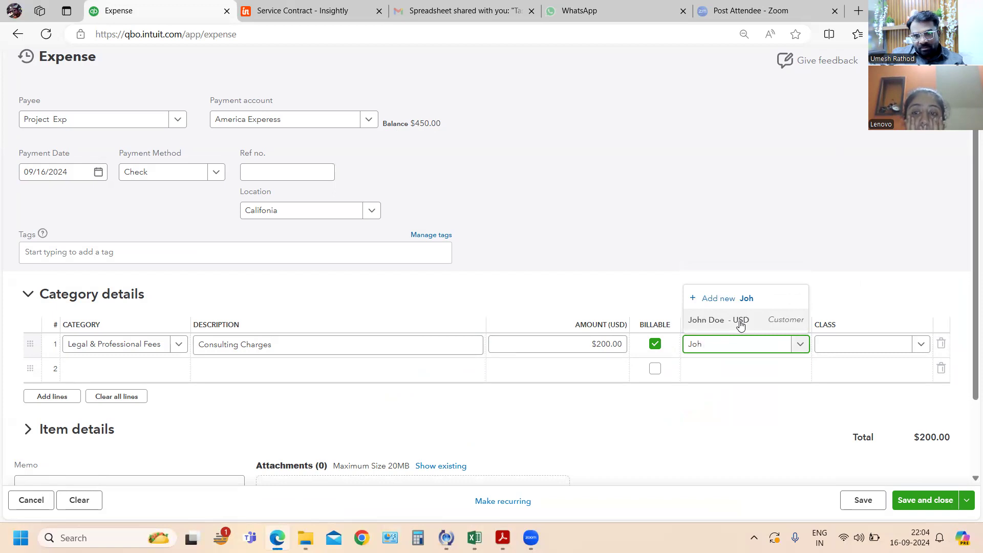
left_click(741, 322)
key("Tab")
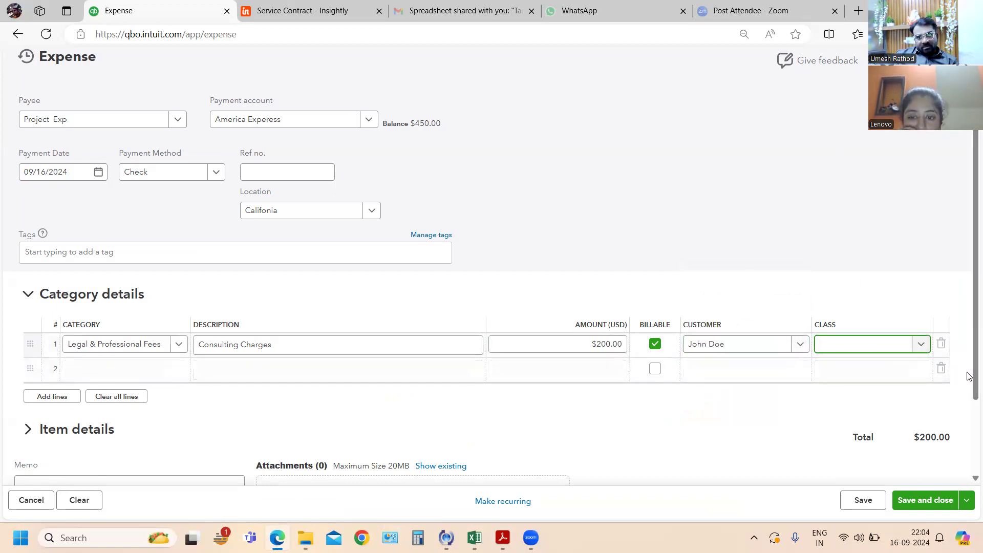
- Set the expense line's class to Machinery, then save and close the expense
left_click(923, 345)
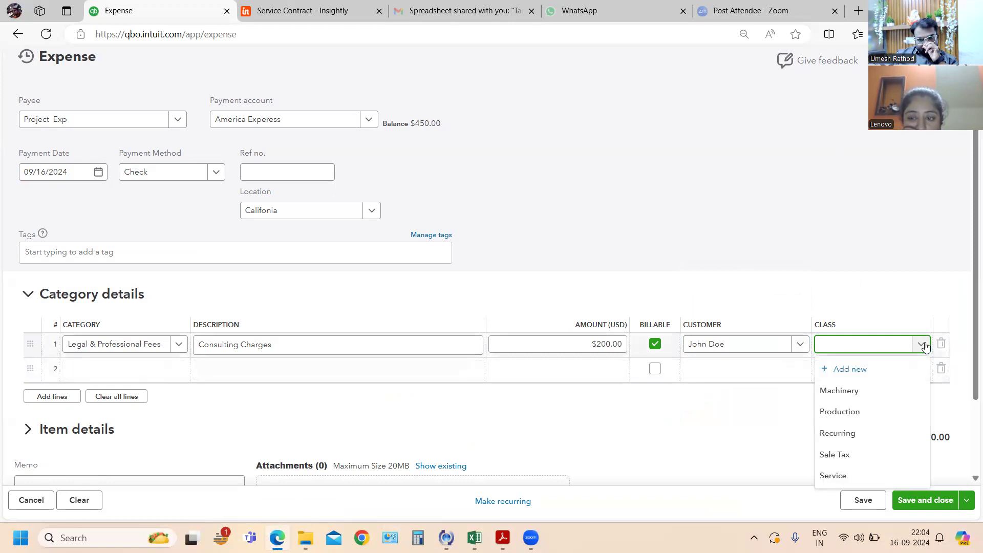
left_click(848, 391)
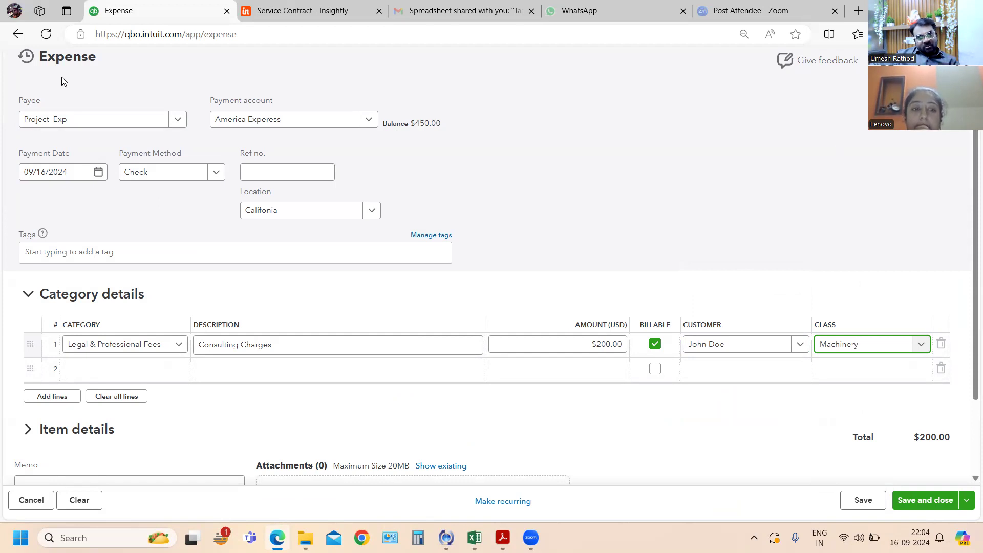
left_click(927, 499)
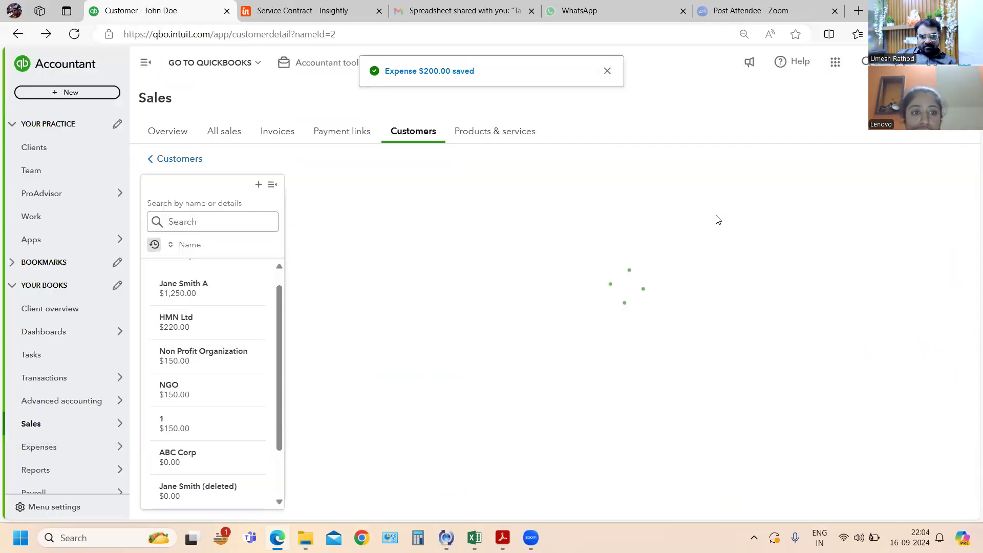
- Search the customer list by the project customer's name and open that customer's record
left_click(208, 220)
type("john")
left_click(205, 268)
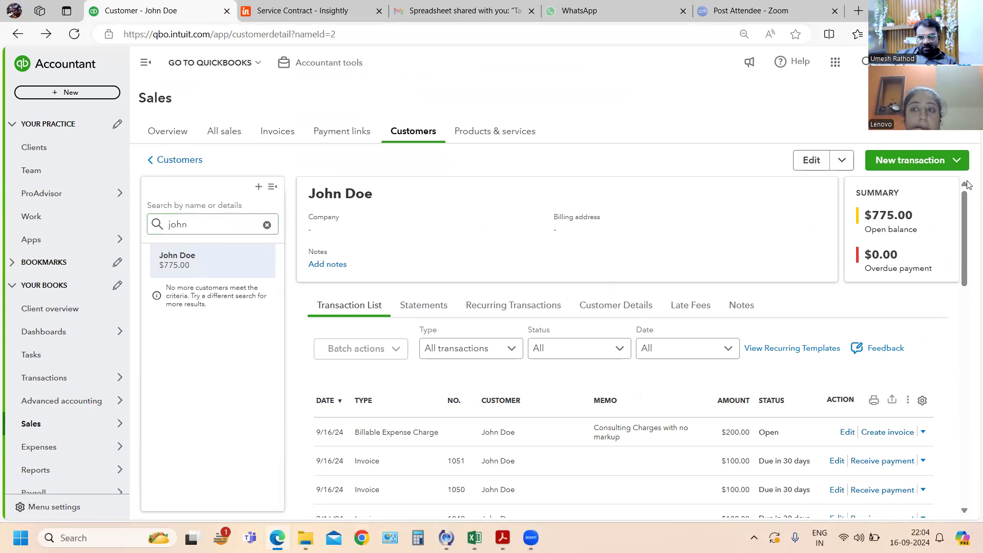
- Create an invoice from the customer's $200.00 Consulting Charges billable expense, then save and close it
left_click(955, 162)
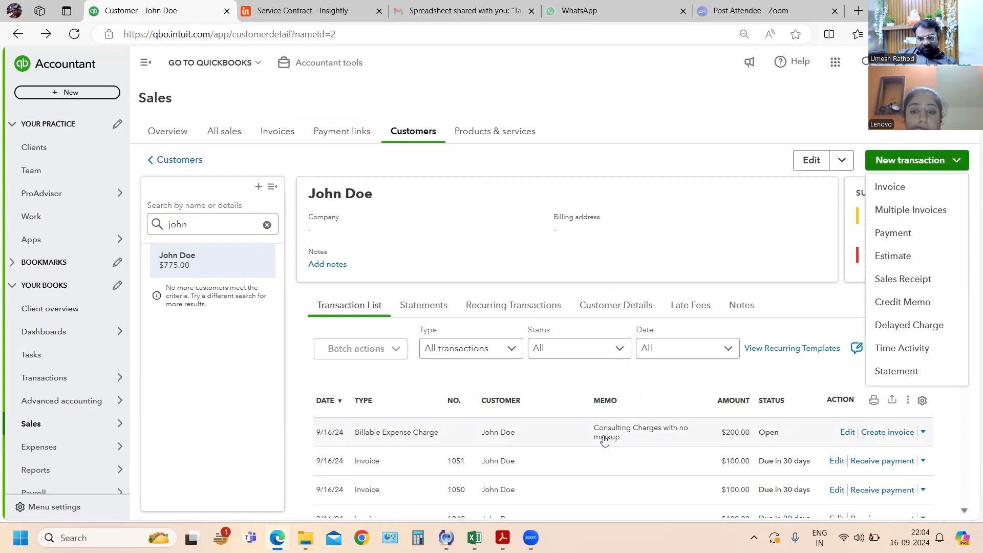
left_click(889, 433)
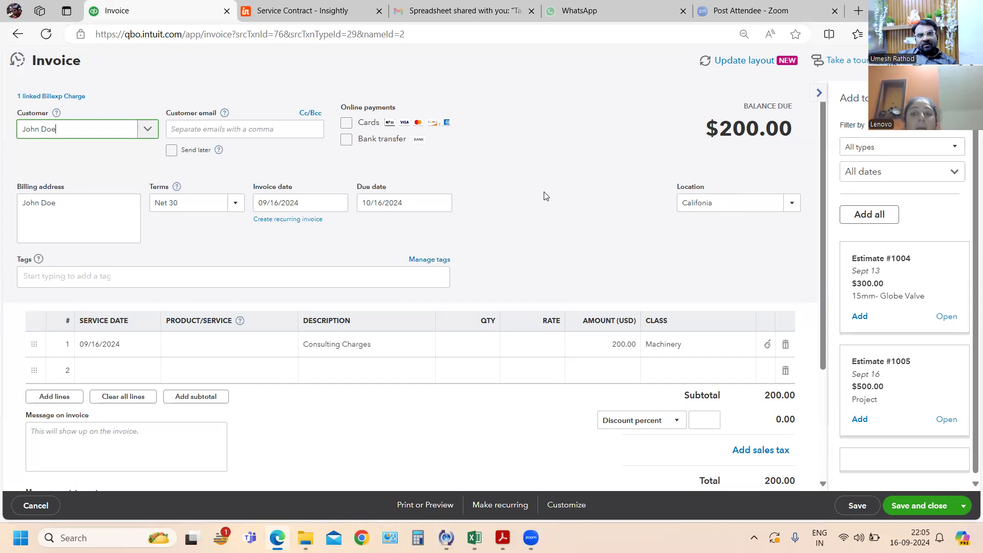
left_click(919, 512)
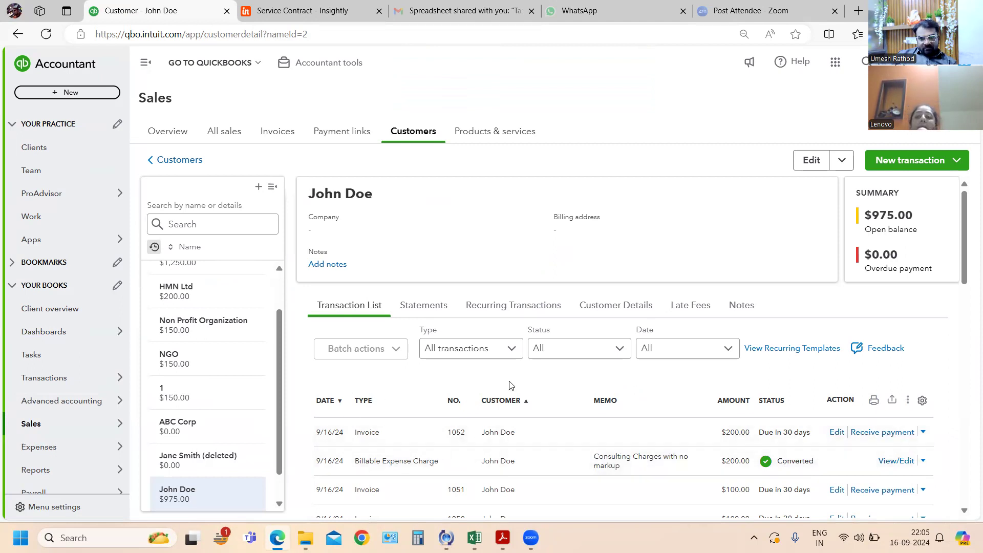
- Filter the customer's transaction list to invoices with Open status for all dates and look through them
left_click(513, 349)
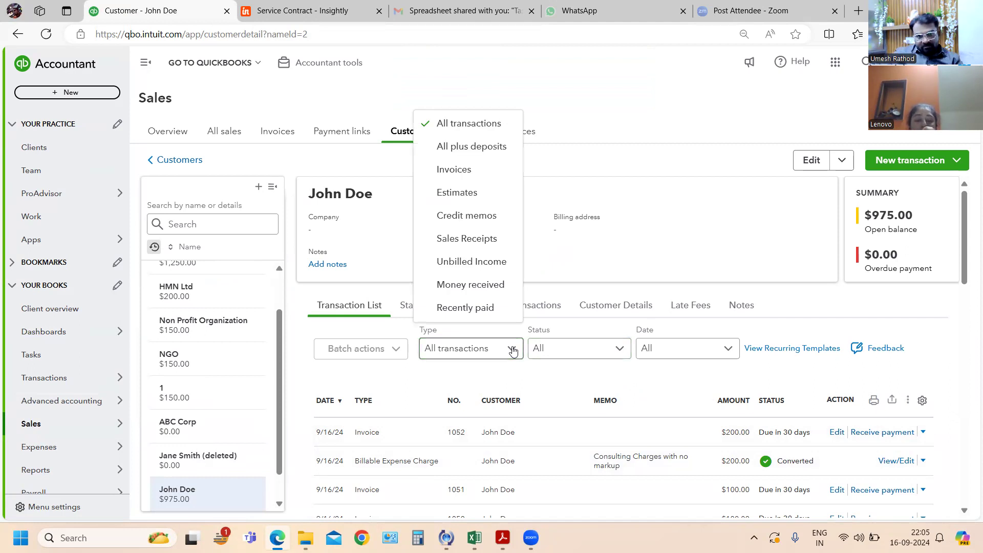
left_click(461, 170)
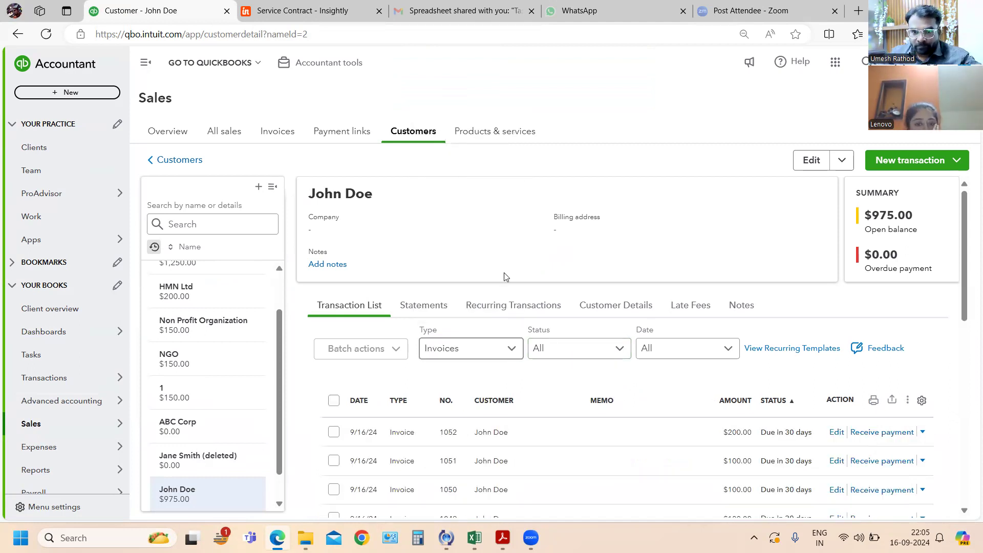
left_click(618, 351)
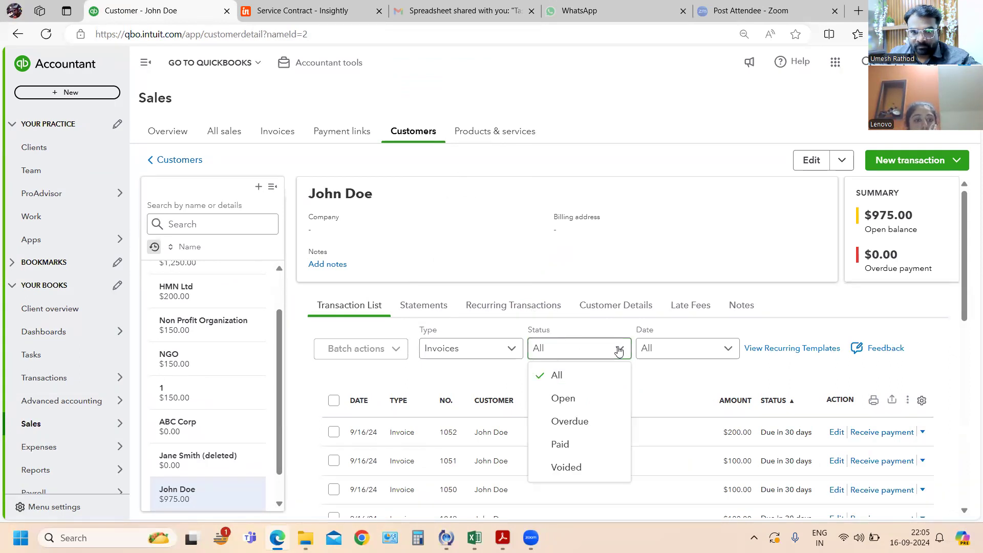
left_click(562, 399)
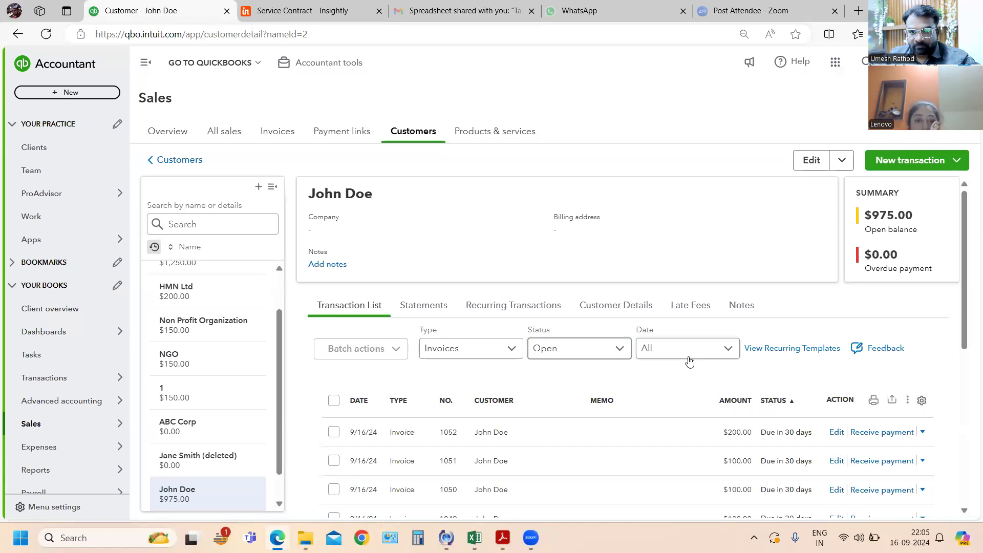
left_click(727, 350)
left_click(728, 352)
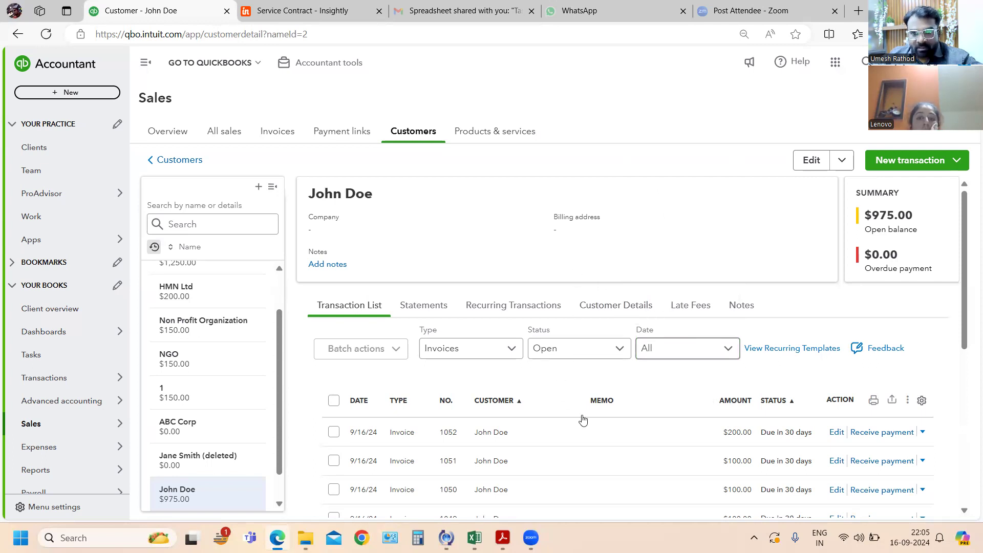
scroll(761, 444, "down", 1)
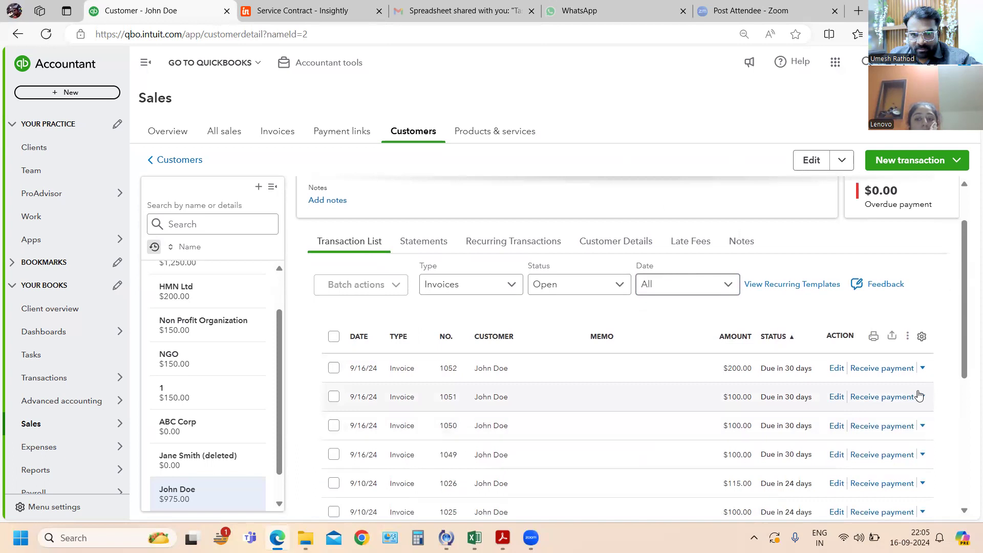
scroll(919, 396, "down", 1)
- Switch the customer's transaction type filter to All transactions and back to Invoices
left_click(466, 225)
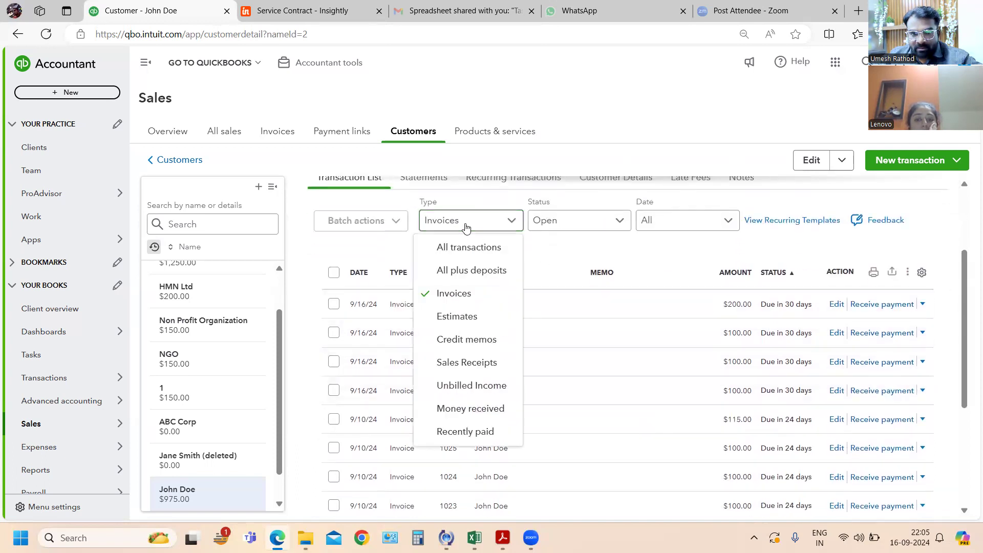
left_click(439, 248)
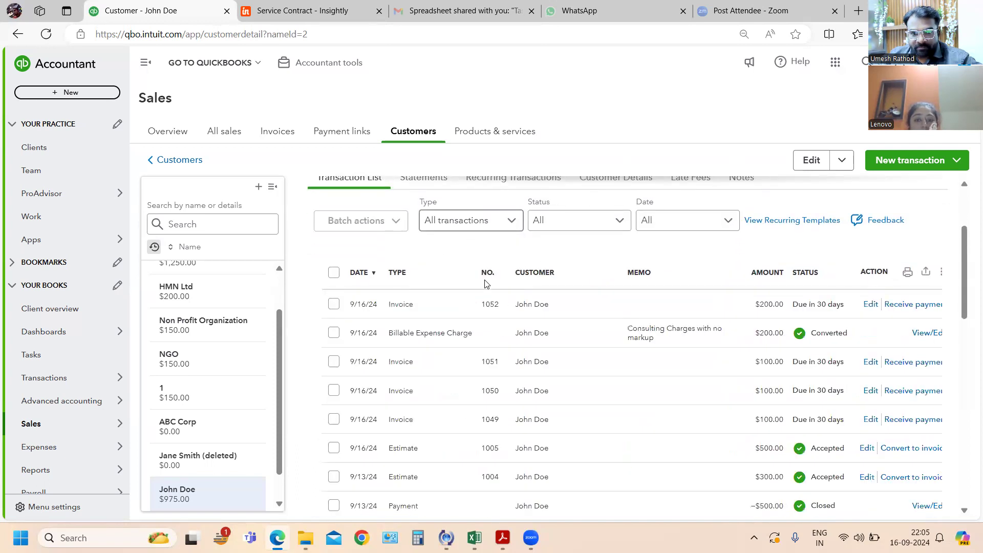
left_click(475, 220)
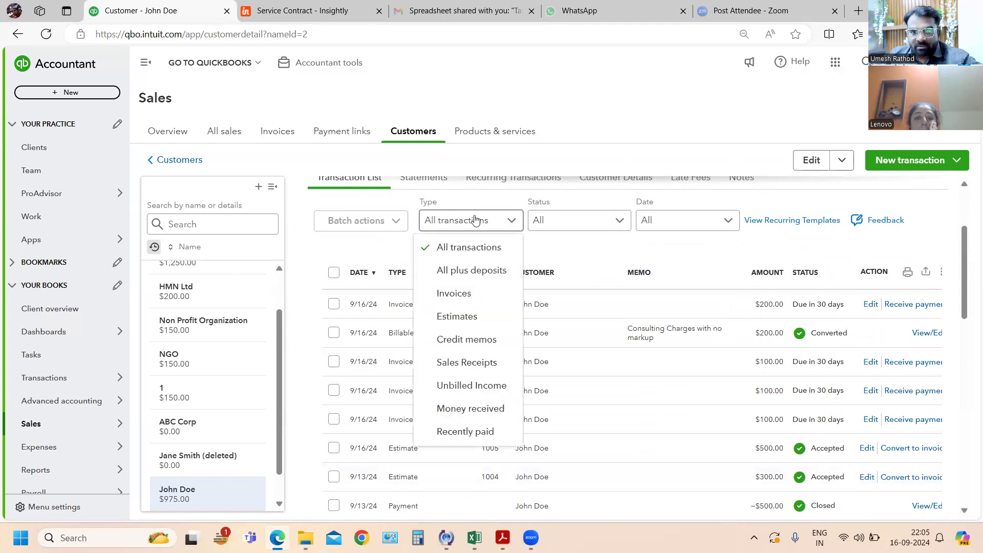
left_click(448, 293)
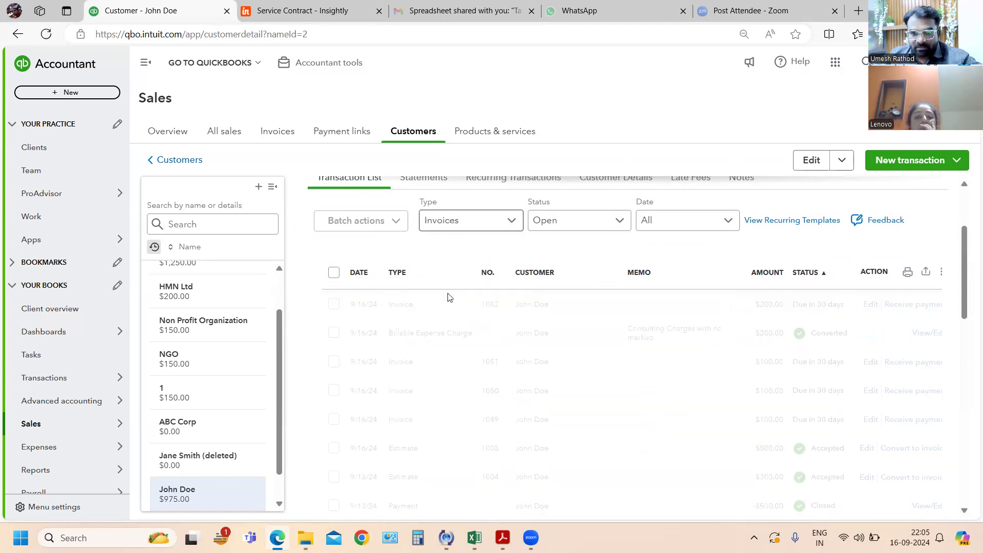
- Keep the customer's invoice list on Open status and all dates, and sort it by amount, largest first
left_click(576, 222)
left_click(563, 279)
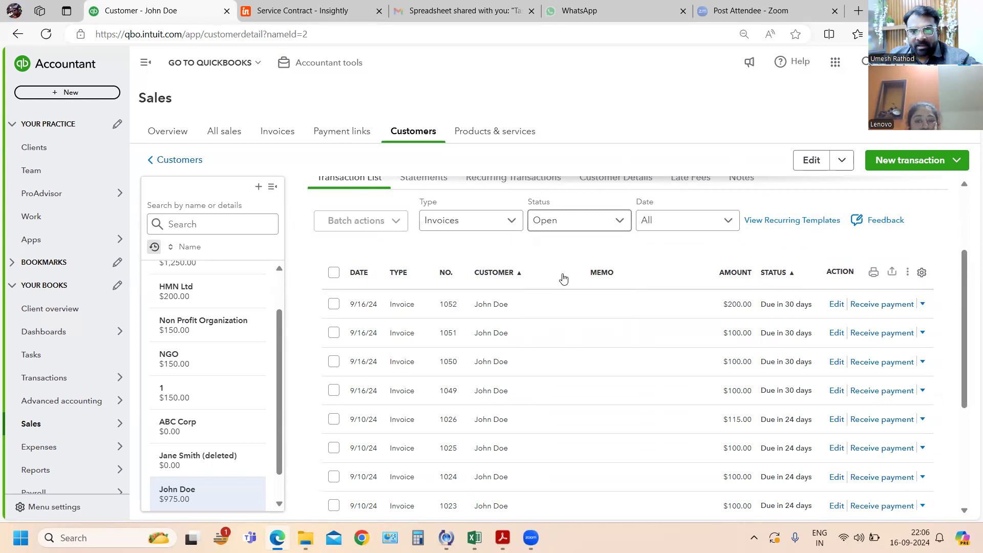
left_click(676, 222)
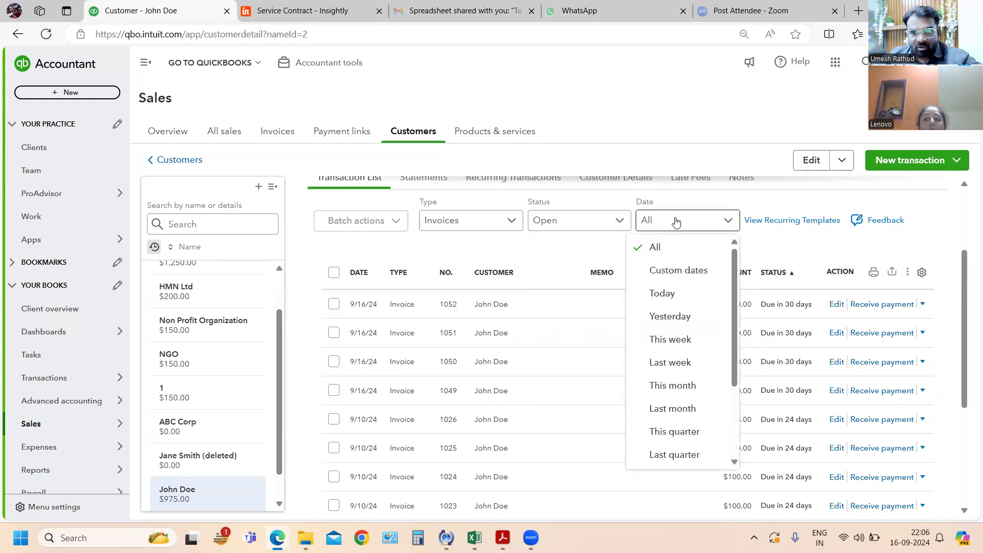
left_click(689, 250)
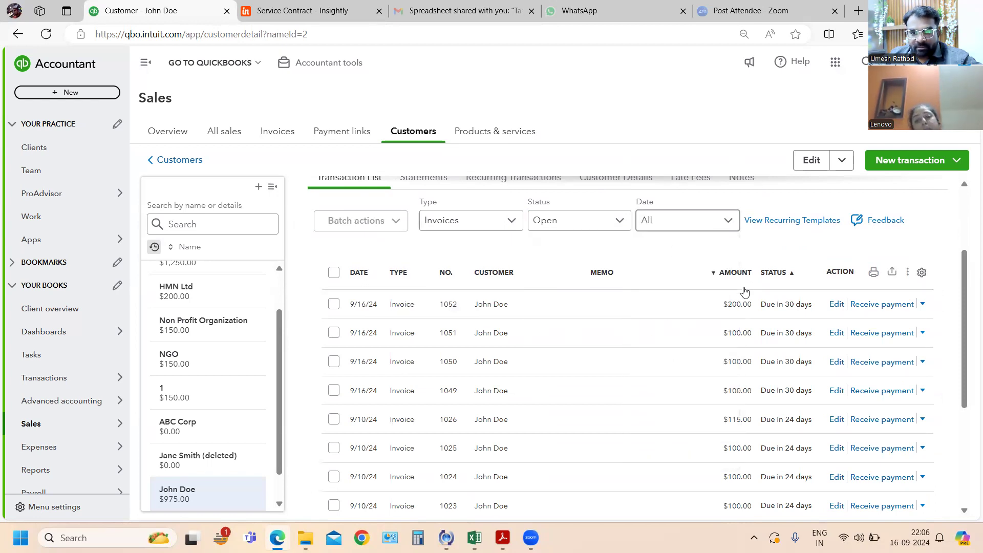
left_click(734, 272)
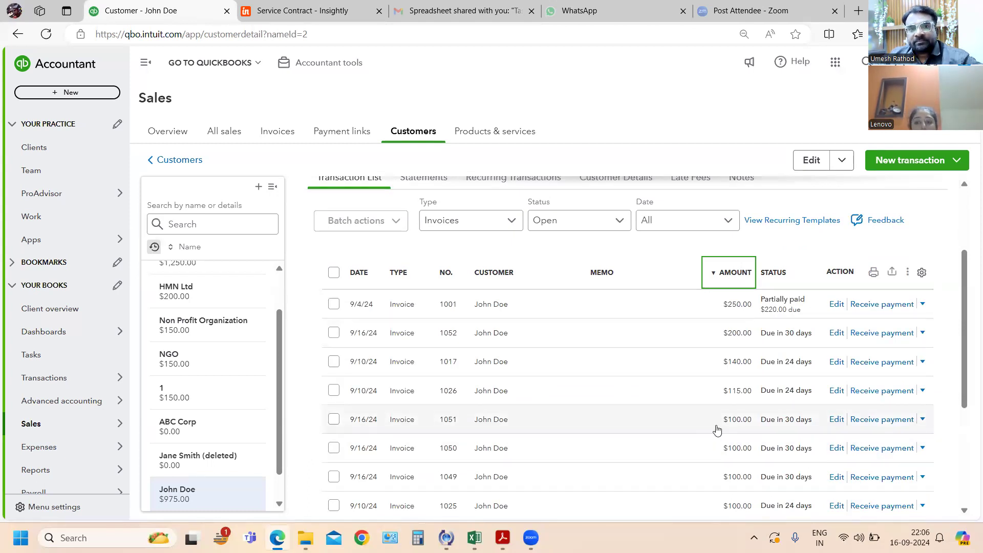
- Open the company-wide invoice list and filter it to Unpaid invoices
left_click(272, 132)
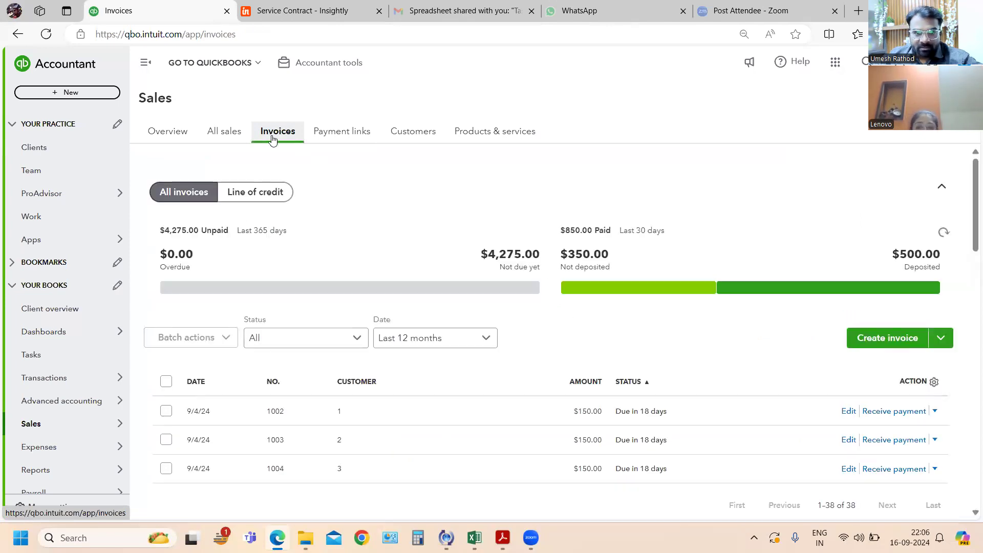
left_click(336, 343)
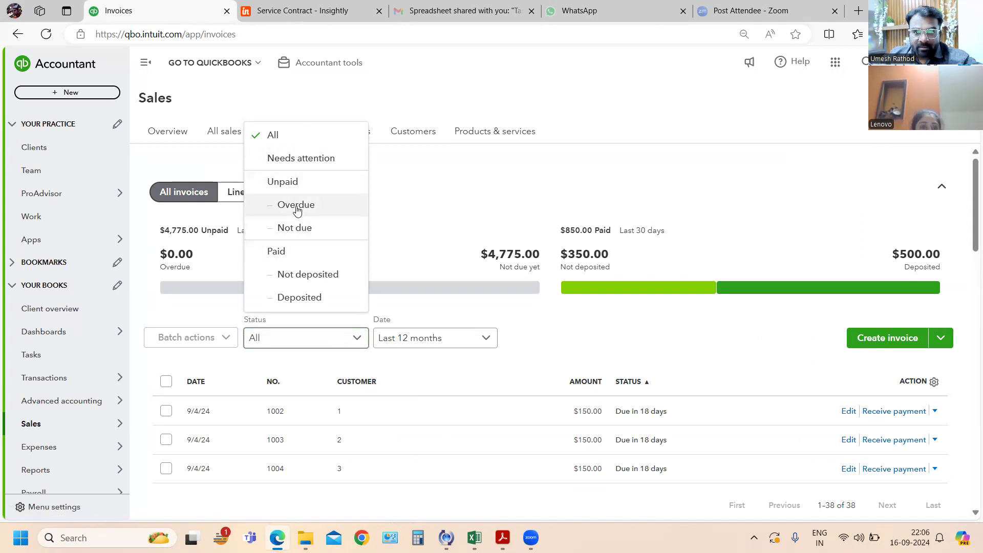
left_click(291, 182)
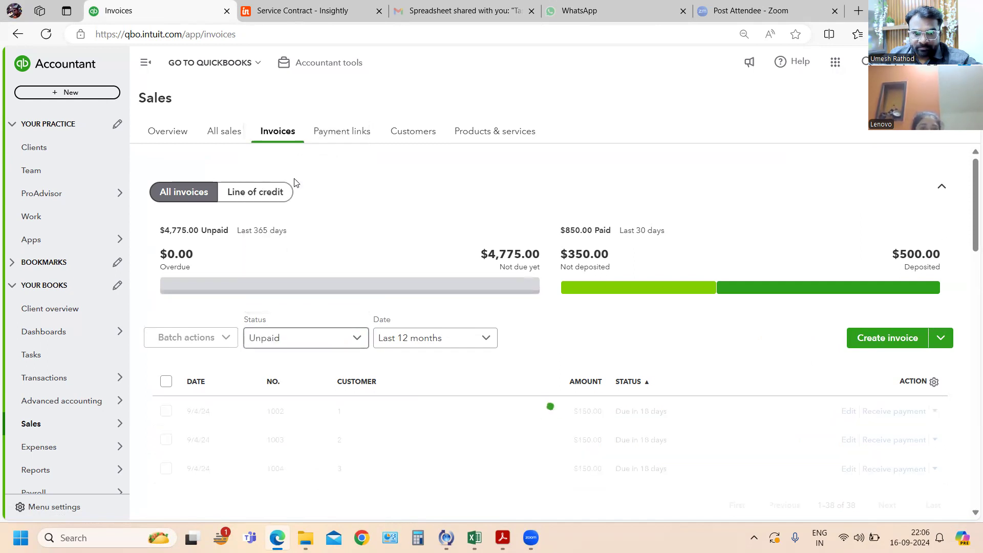
- Keep the unpaid invoices' date range at Last 12 months and sort the list by amount, largest first
left_click(486, 342)
left_click(402, 297)
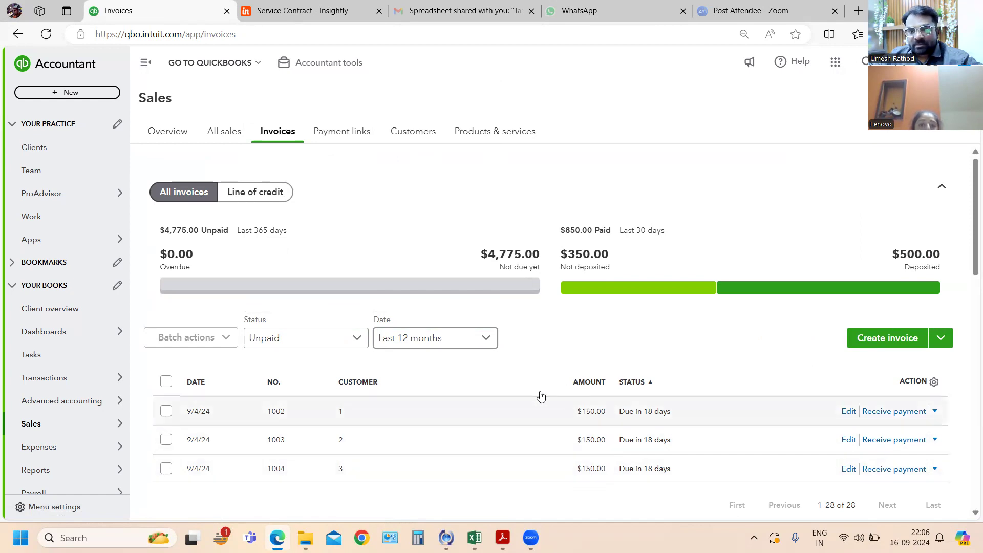
scroll(536, 354, "down", 4)
scroll(535, 356, "down", 1)
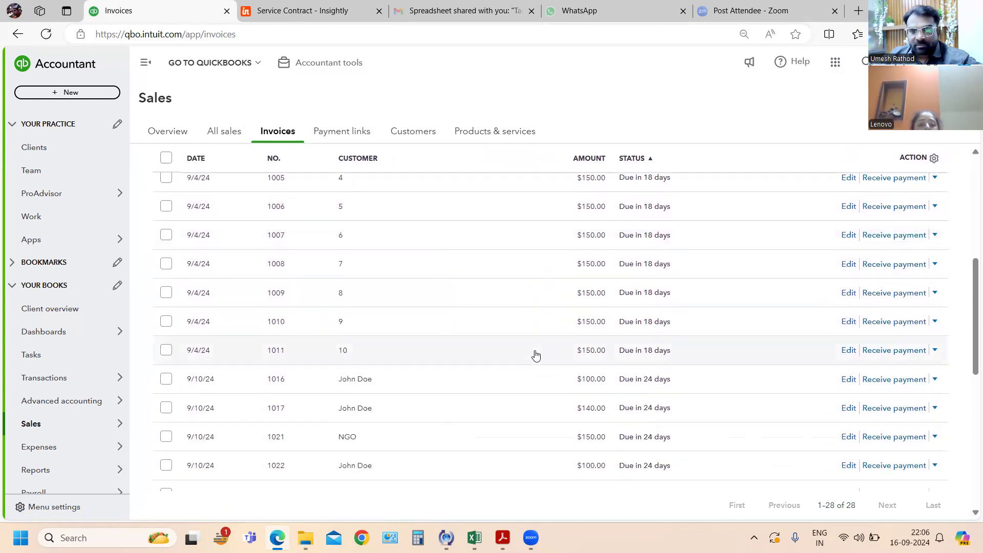
scroll(522, 349, "up", 5)
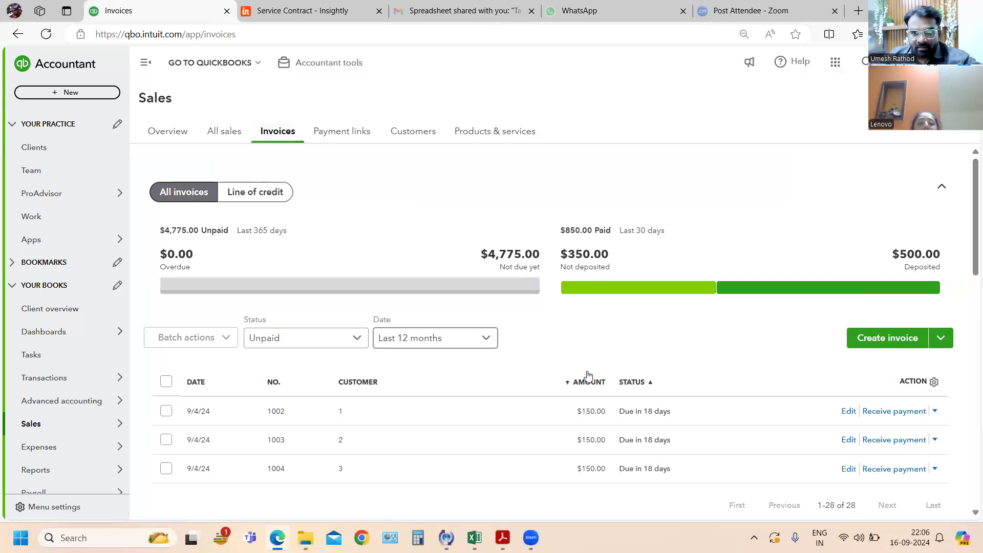
left_click(588, 385)
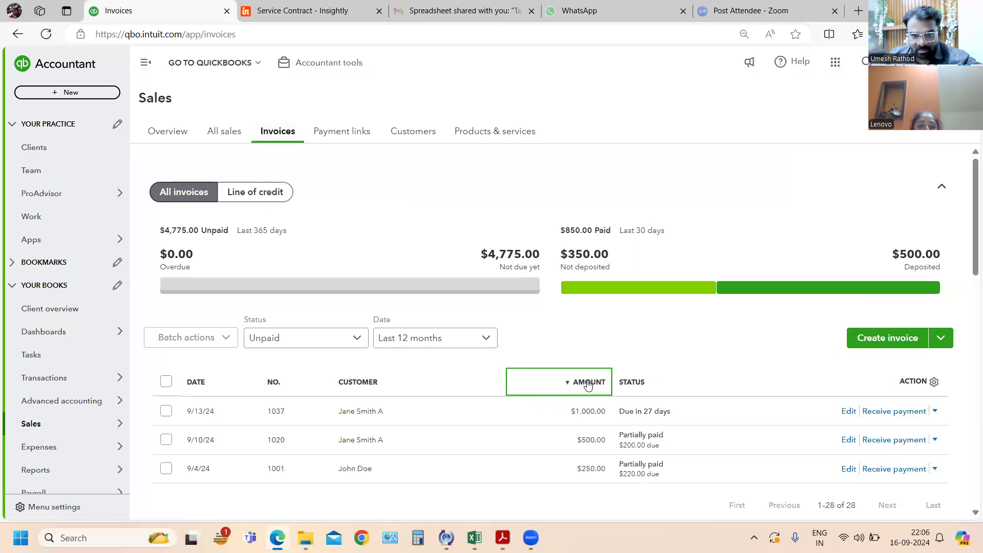
scroll(476, 353, "down", 3)
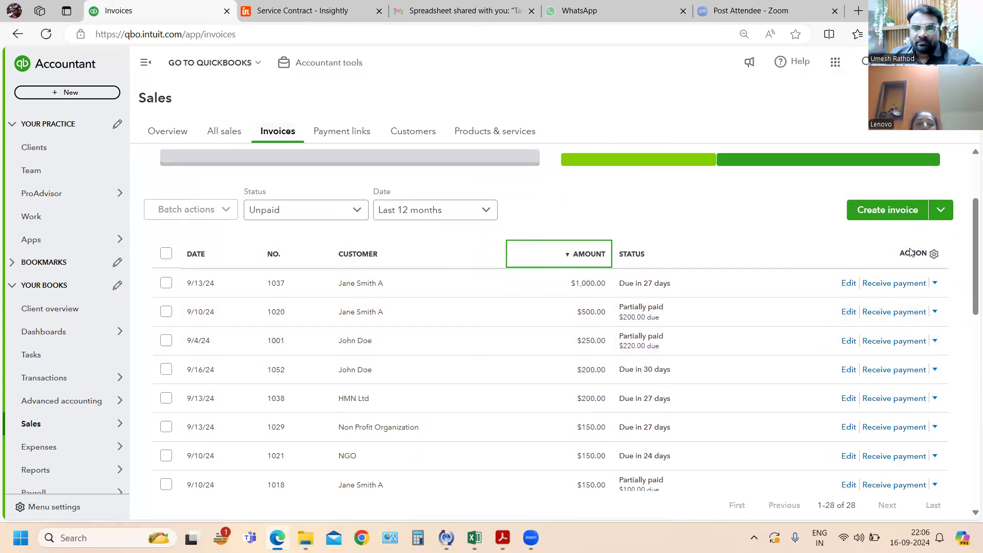
scroll(889, 247, "up", 3)
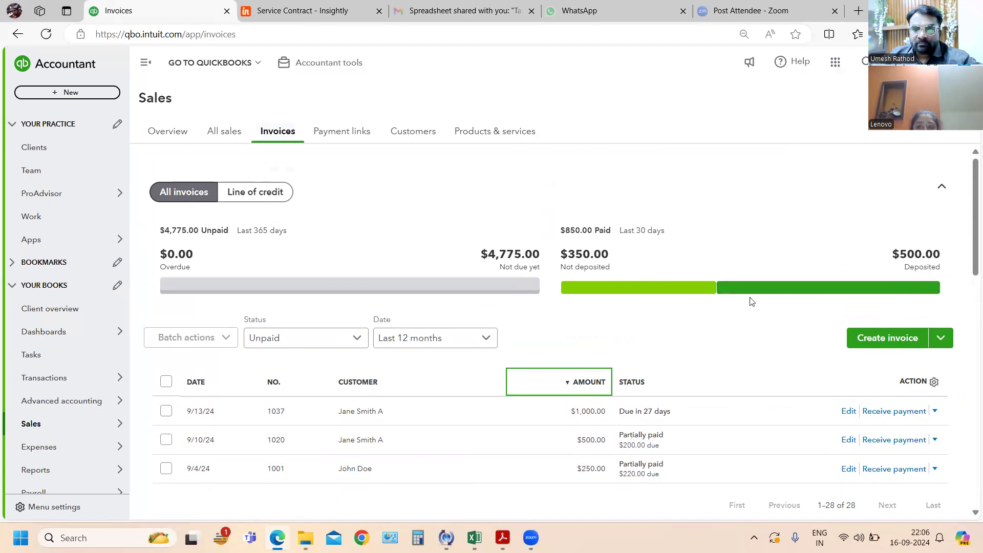
- Show the Balance column in the invoice list and hide it again
left_click(934, 383)
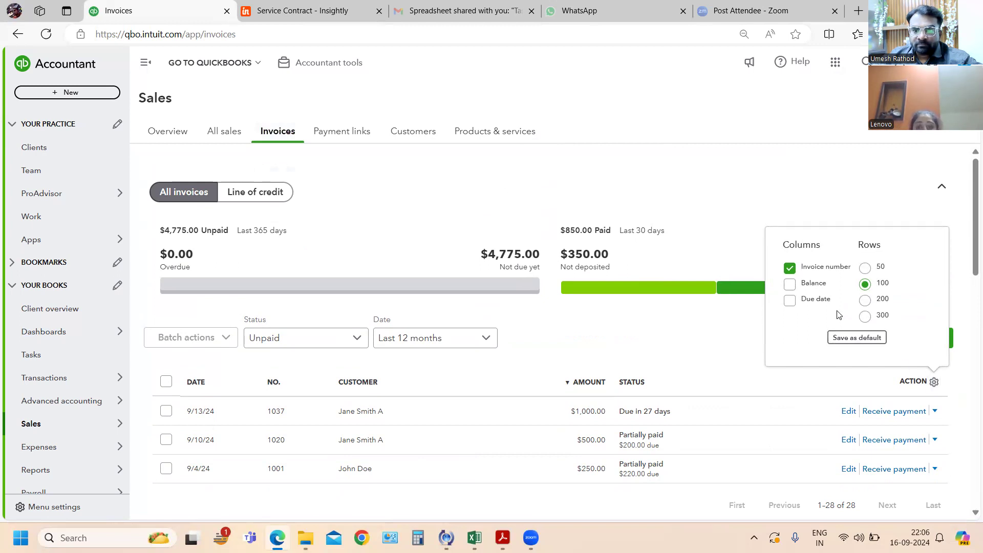
left_click(789, 285)
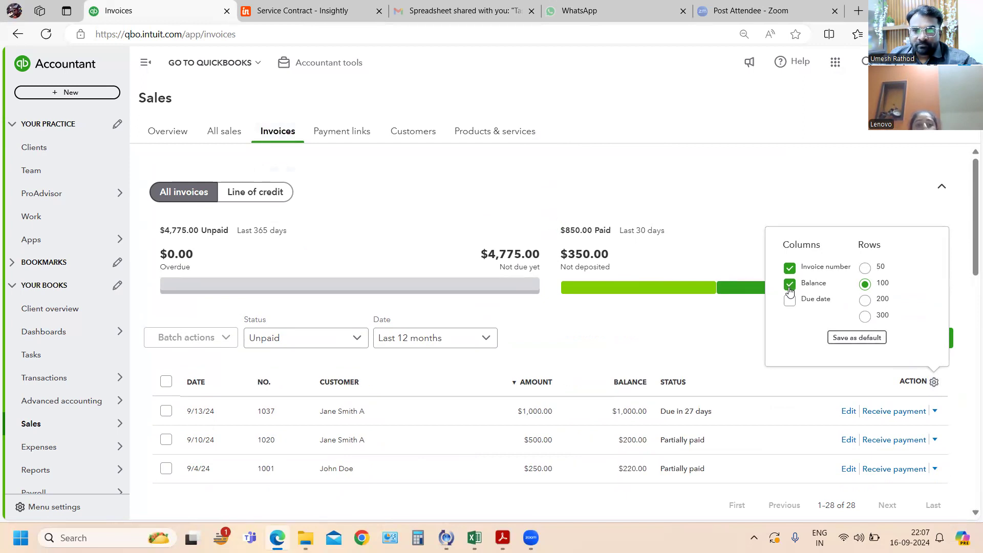
left_click(790, 288)
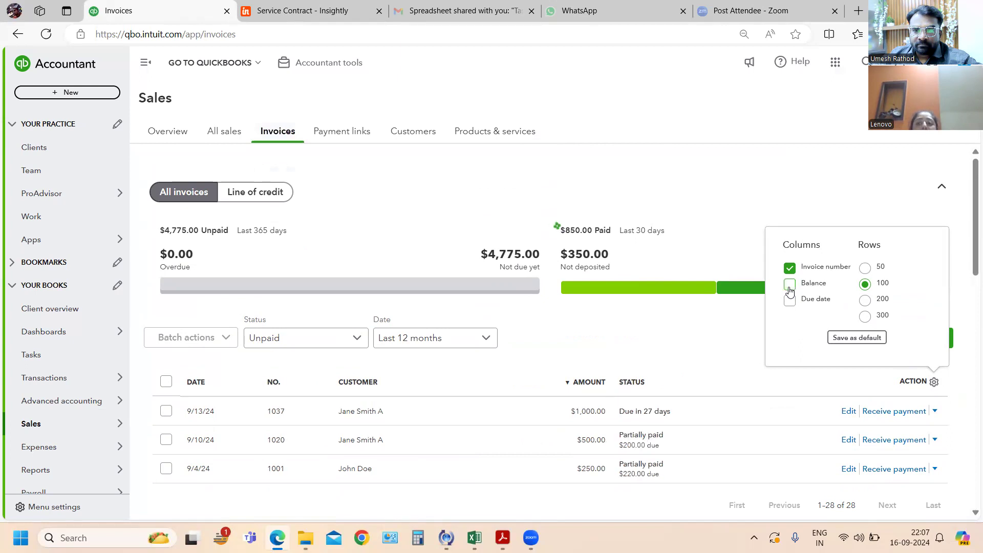
left_click(697, 320)
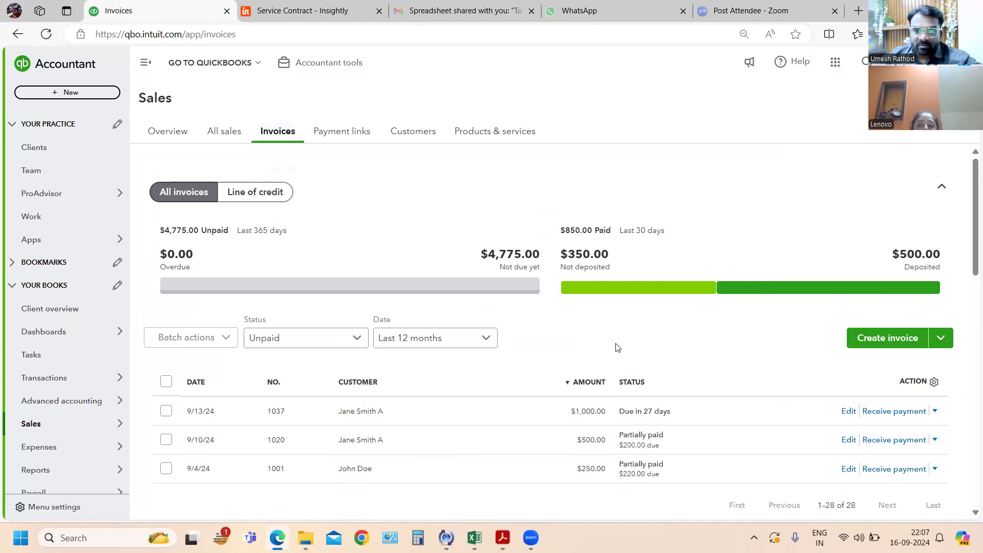
- Look through the amount-sorted unpaid invoices and view the alternative invoice creation options
scroll(463, 374, "down", 5)
scroll(429, 351, "down", 8)
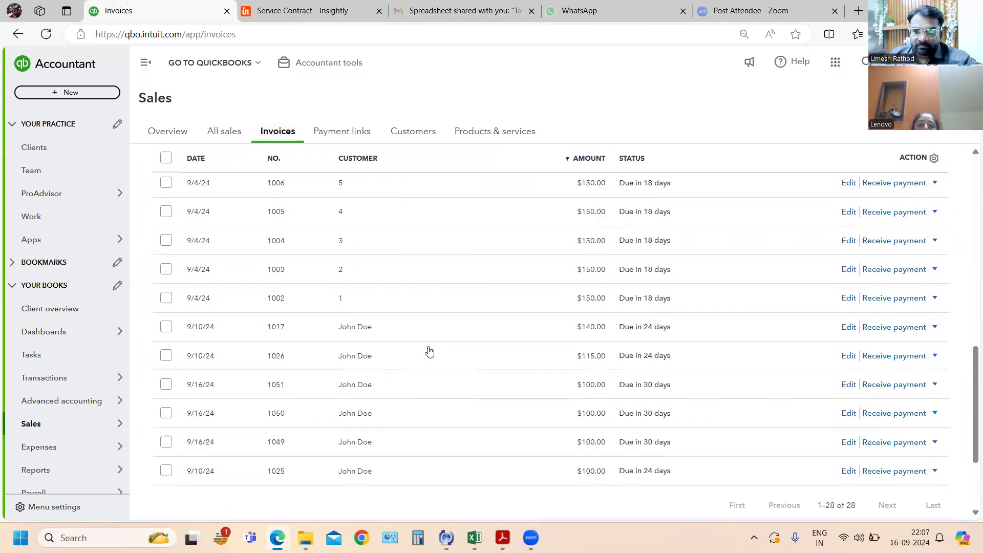
scroll(429, 350, "up", 12)
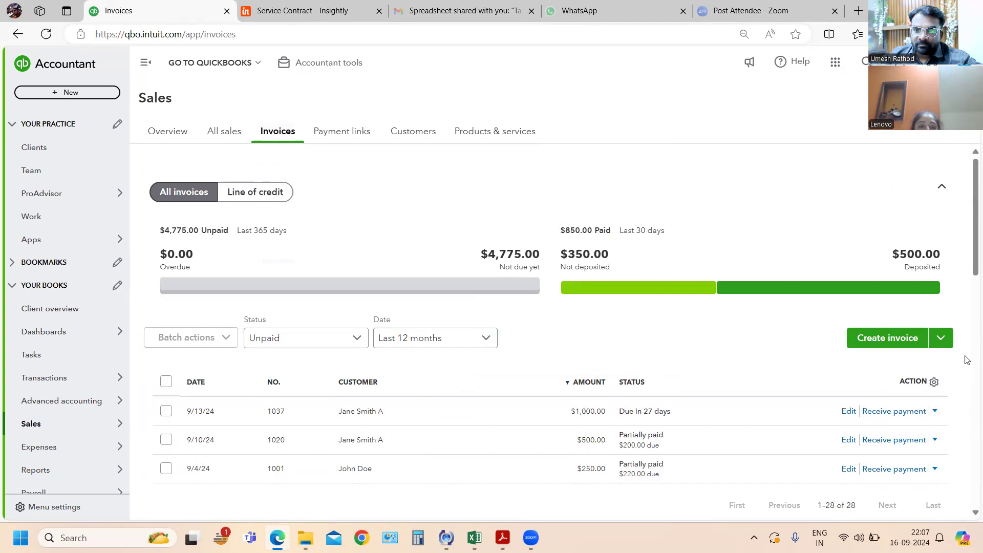
left_click(939, 339)
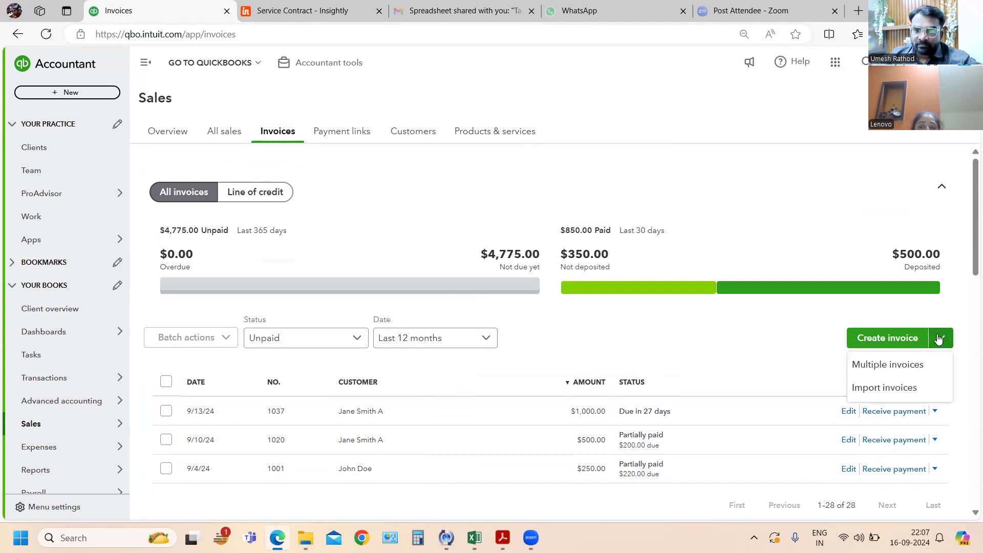
left_click(648, 338)
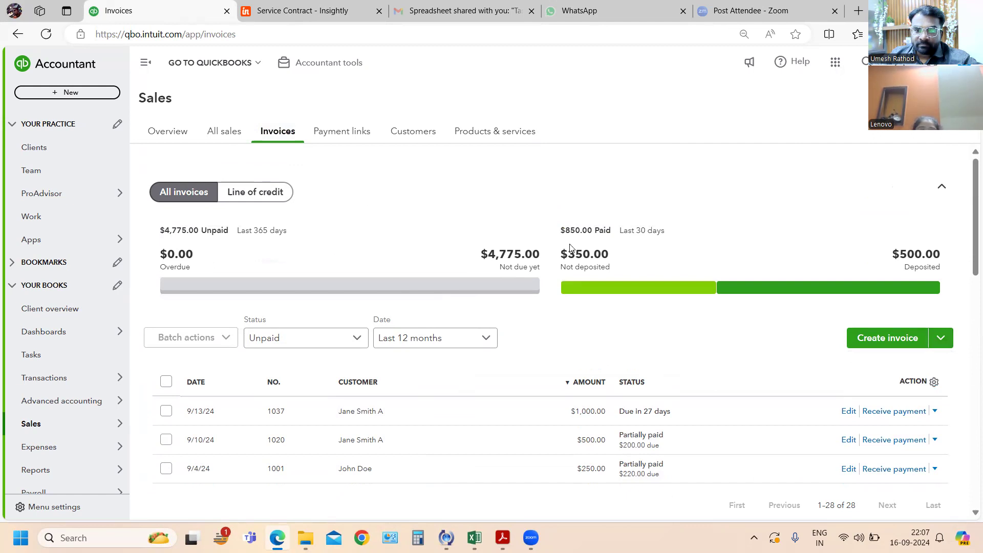
- Highlight the full unpaid invoice list and sort it by status in descending order
scroll(482, 317, "down", 8)
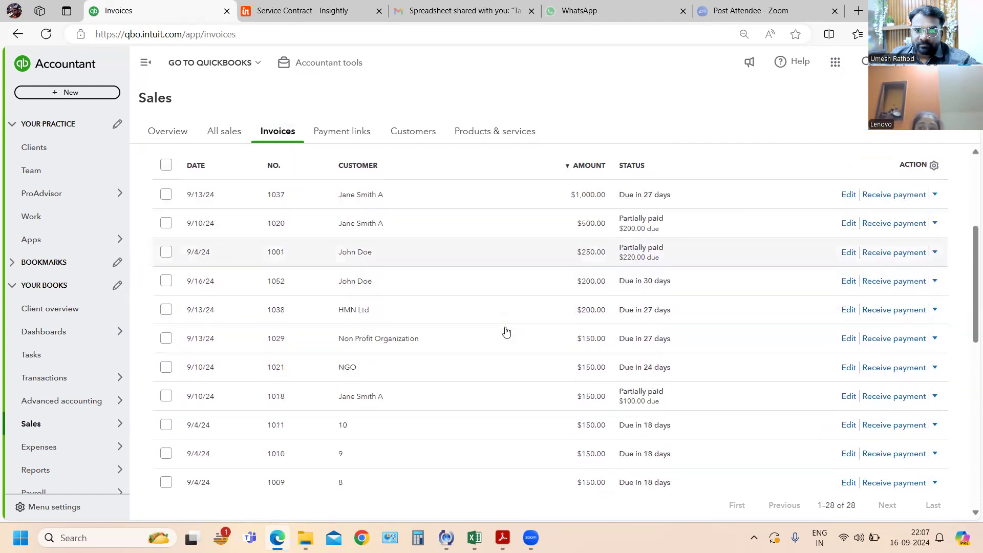
scroll(397, 334, "up", 4)
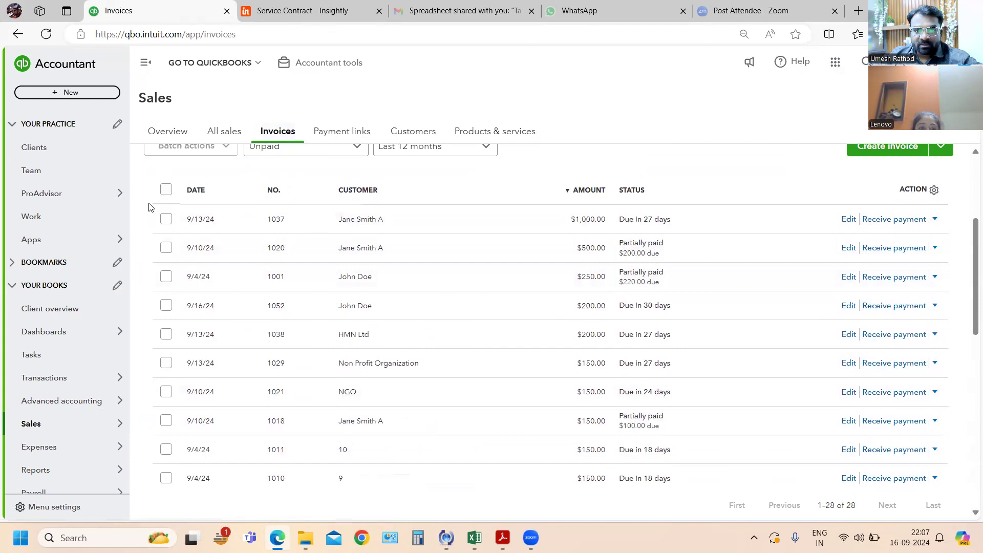
left_click_drag(181, 188, 930, 469)
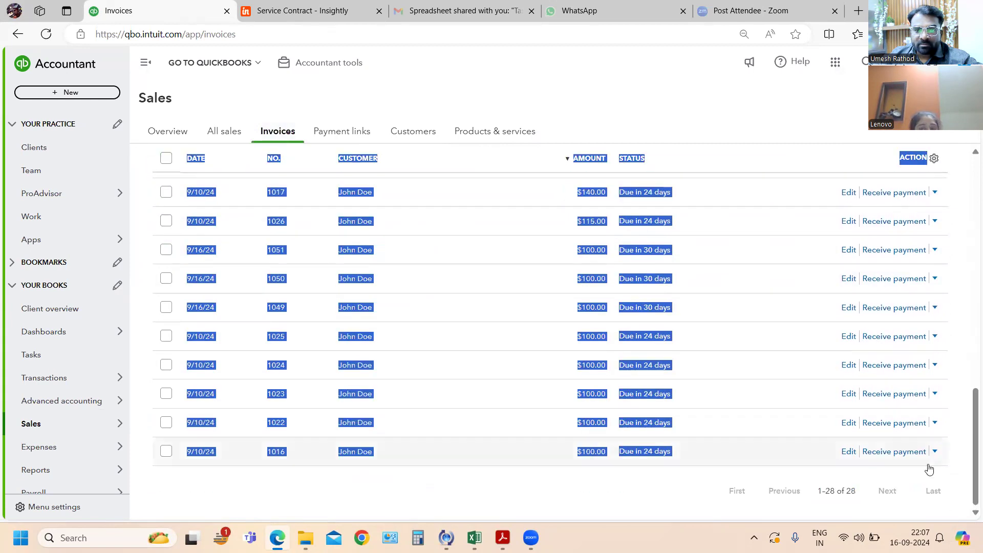
left_click(720, 158)
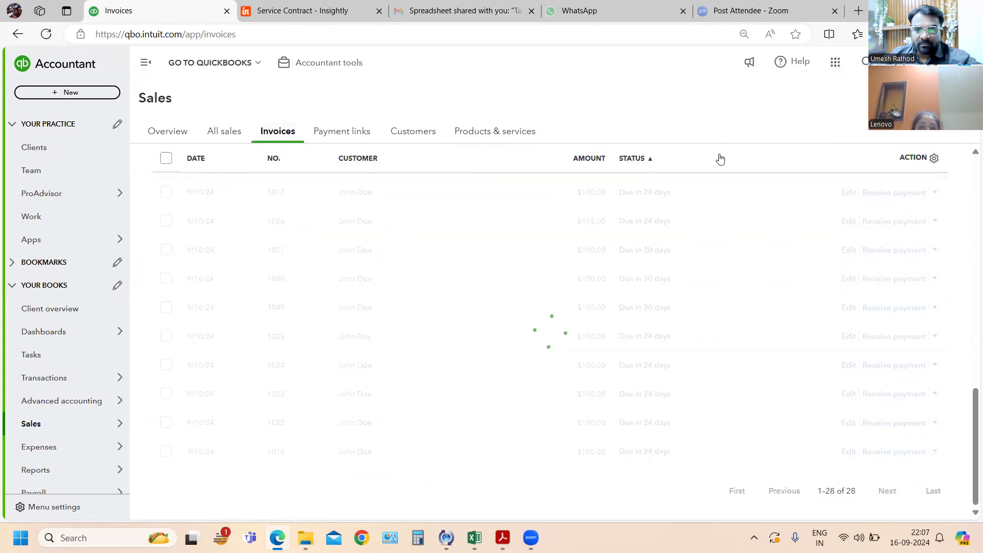
left_click(719, 158)
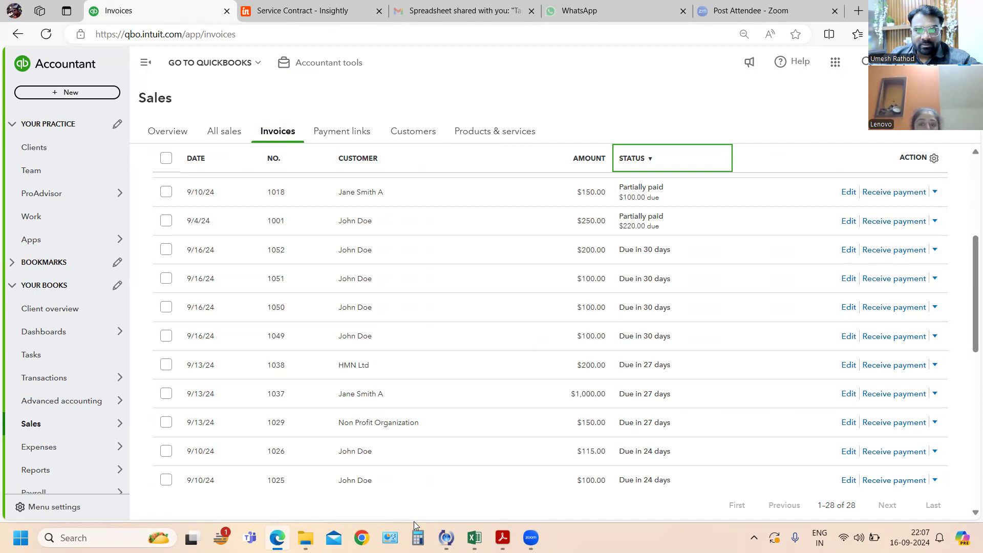
- Switch to the exercise PDF, read exercise 87 about the $500 inventory order, and return to QuickBooks Online
key("alt+Tab")
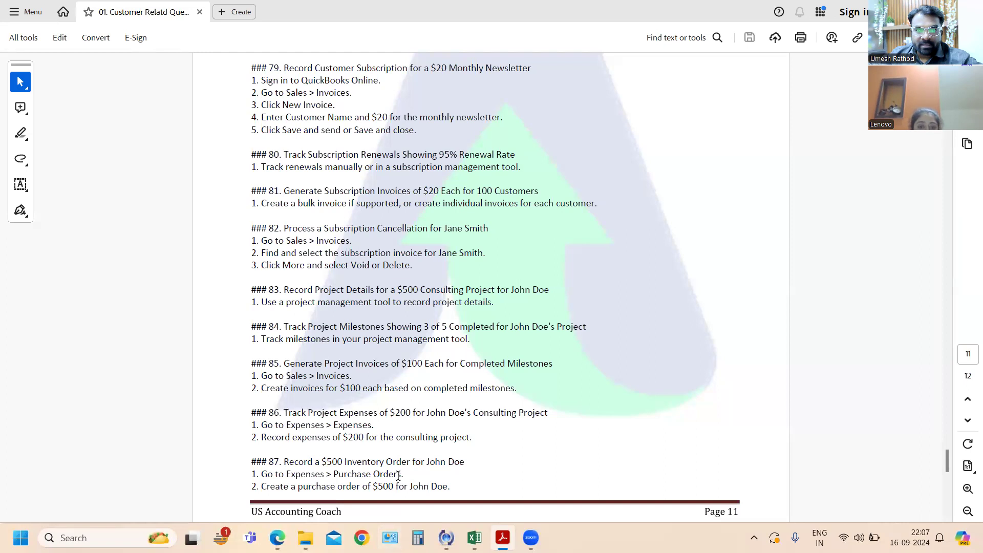
scroll(437, 462, "down", 1)
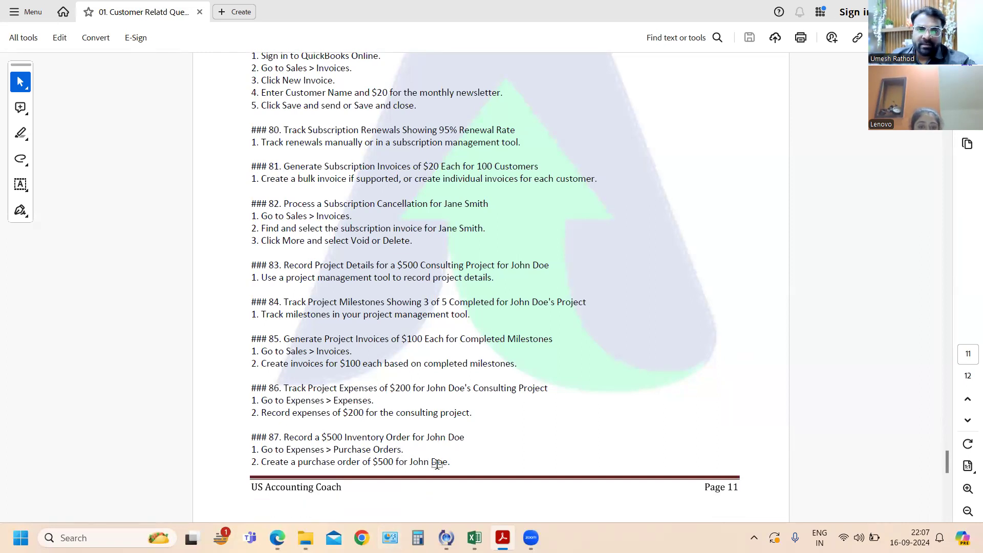
key("alt+Tab")
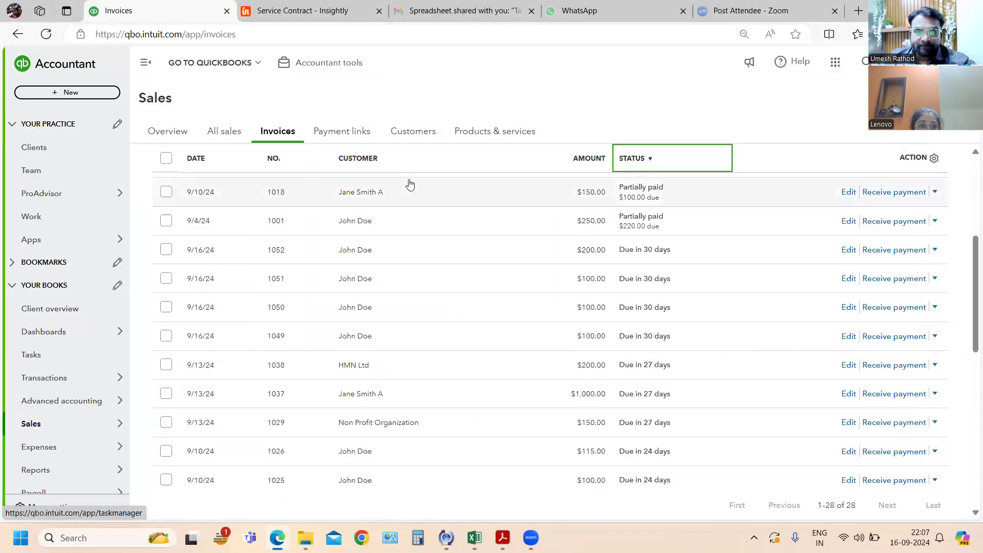
- Open the record of the customer named in exercise 87 from the customer list and start a new estimate
scroll(410, 184, "up", 2)
left_click(412, 132)
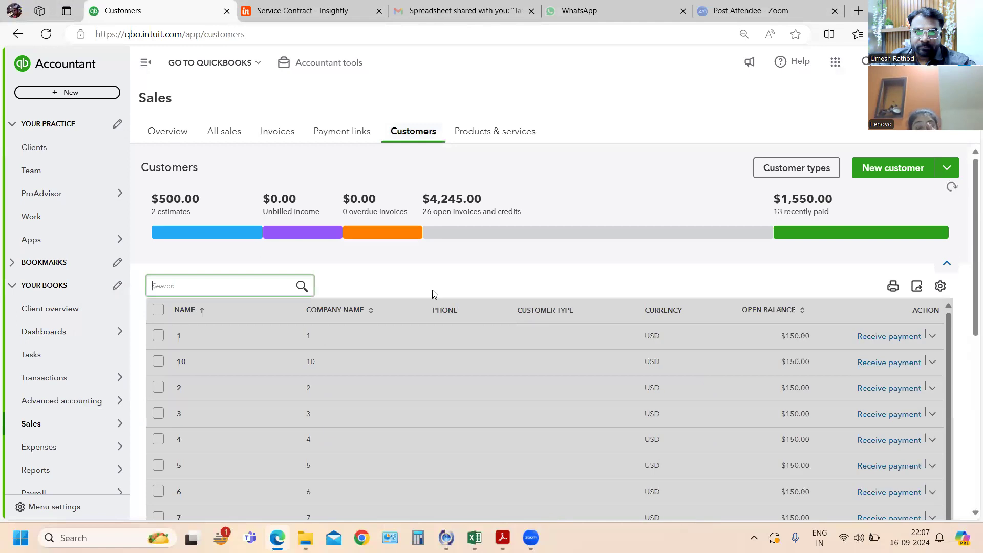
scroll(433, 292, "down", 5)
scroll(463, 338, "down", 3)
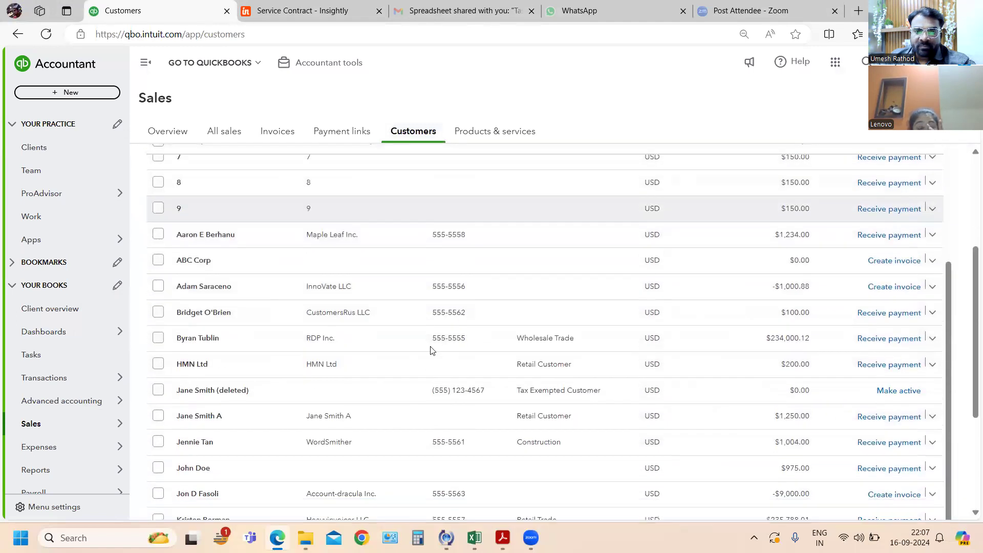
left_click(221, 467)
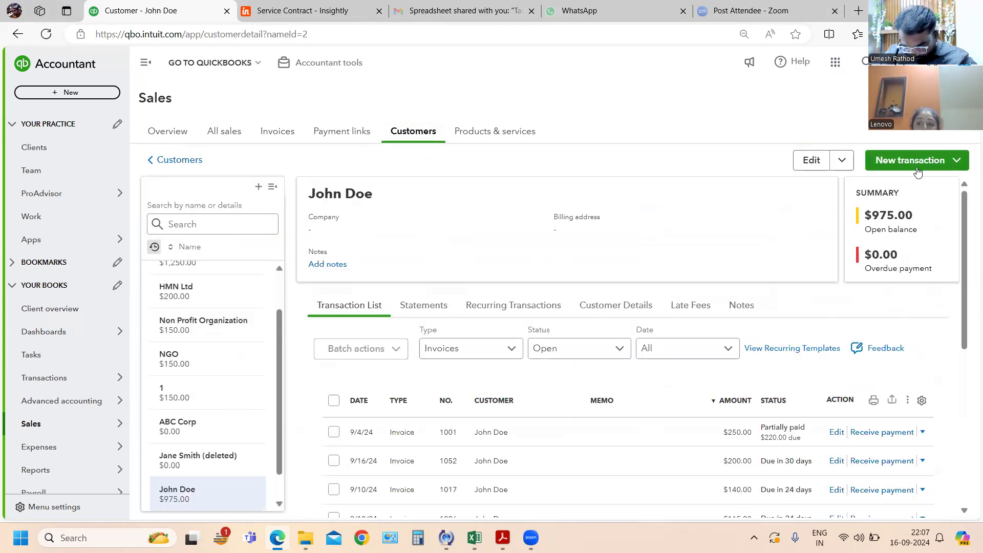
left_click(925, 168)
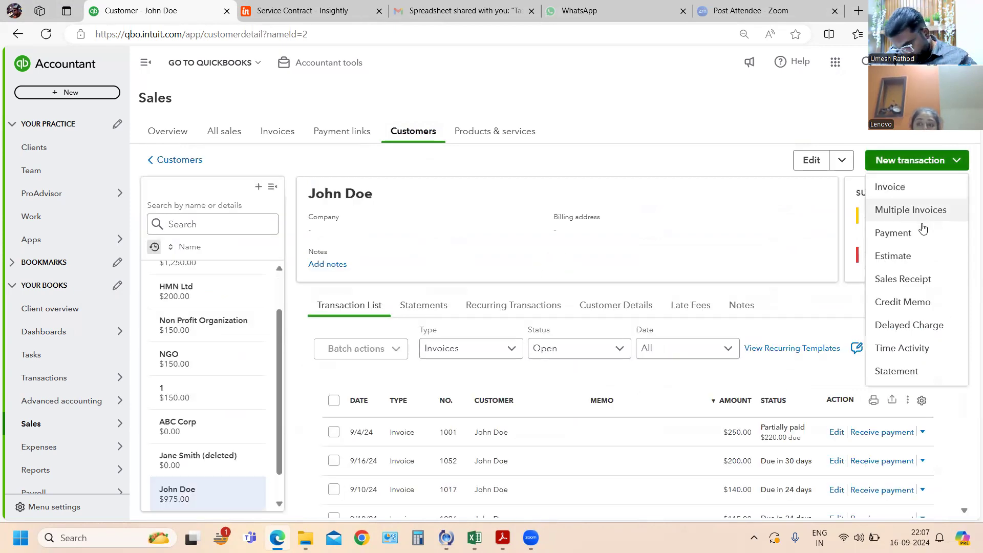
left_click(906, 257)
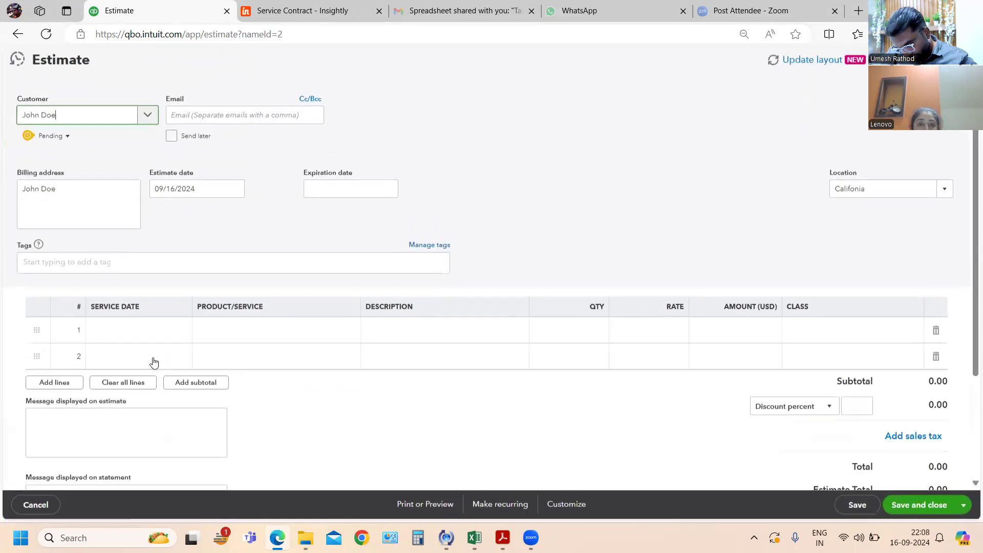
- Add Store Products:Globe Valve as the first line item of the estimate
left_click(275, 330)
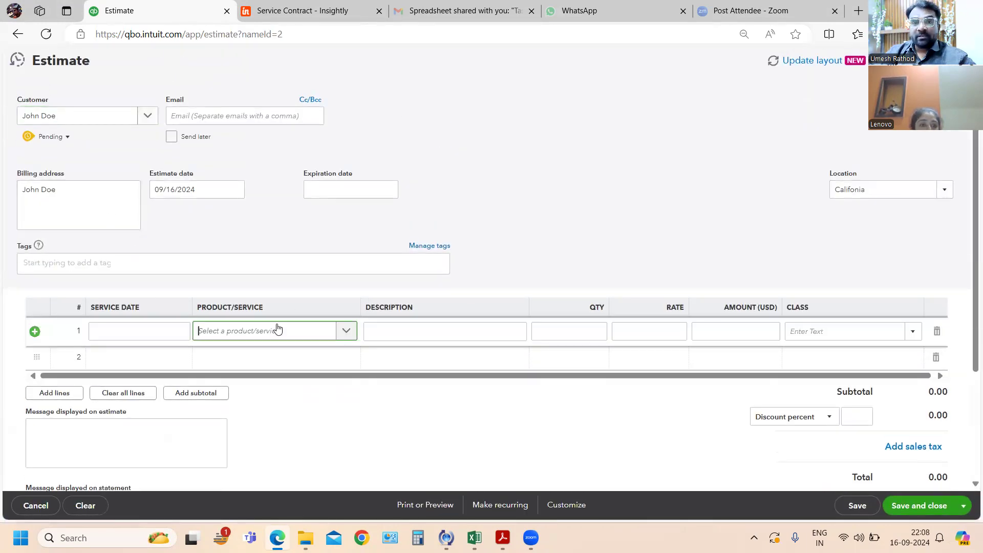
left_click(343, 331)
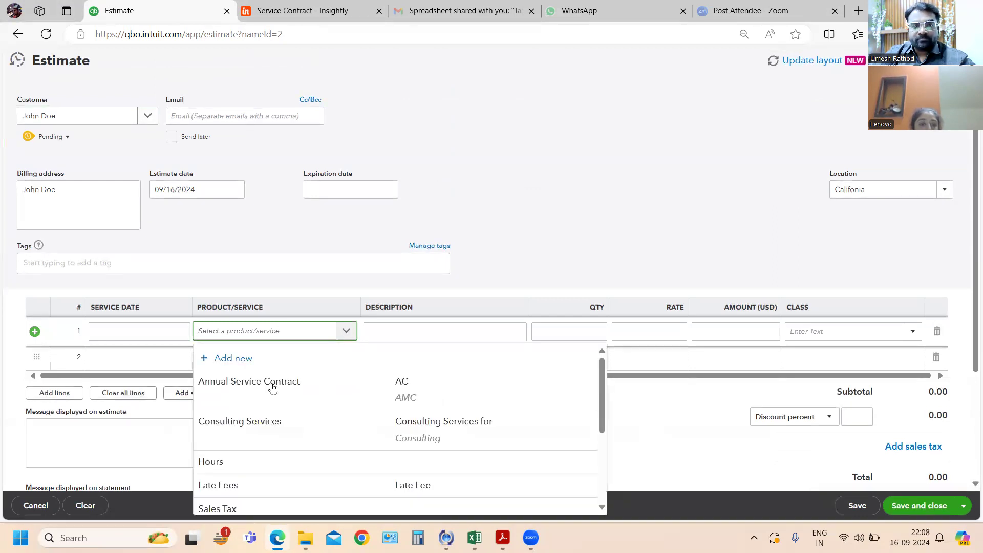
scroll(263, 415, "down", 3)
left_click(248, 432)
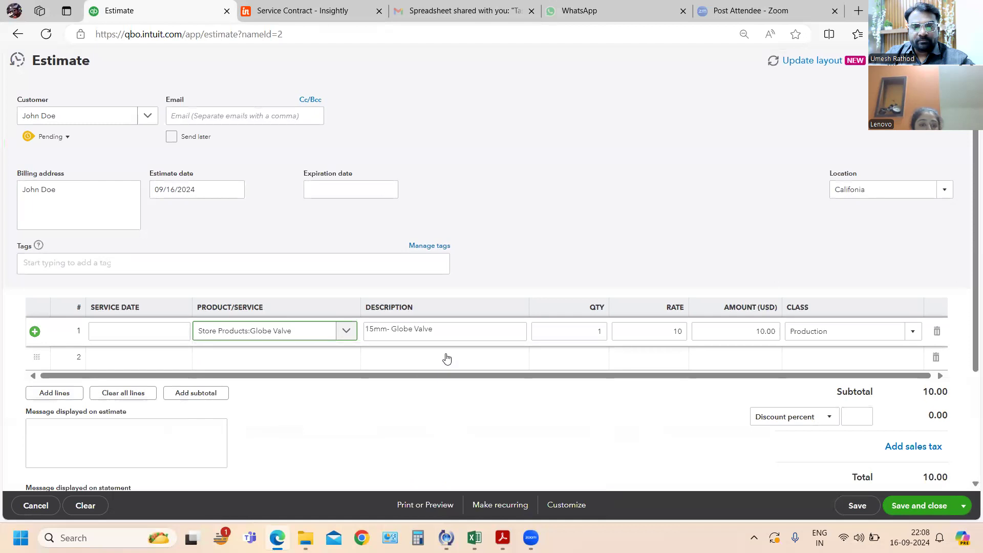
- Set the Globe Valve line's quantity to 50, checking it against exercise 87 in the PDF, and keep the rate at 10
key("alt+Tab")
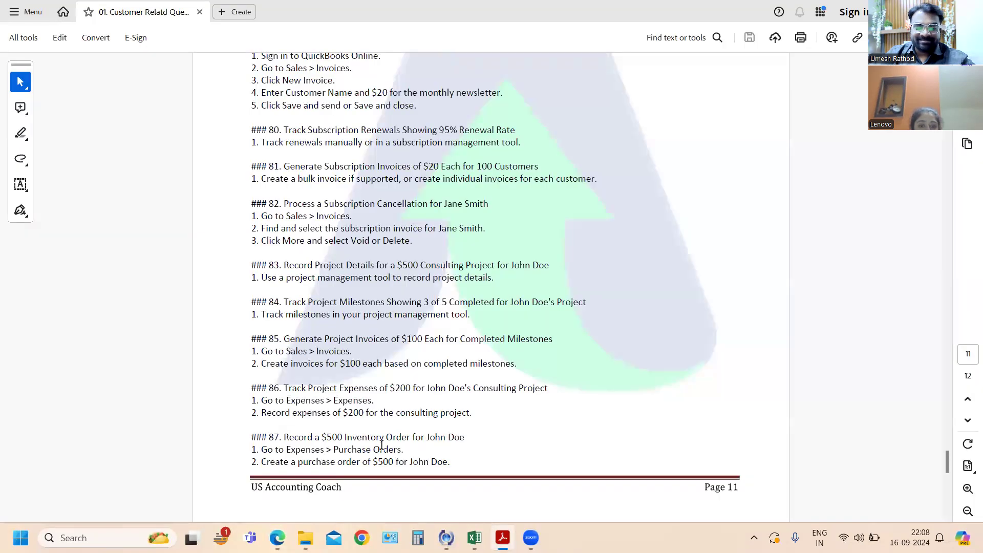
key("alt+Tab")
left_click(597, 333)
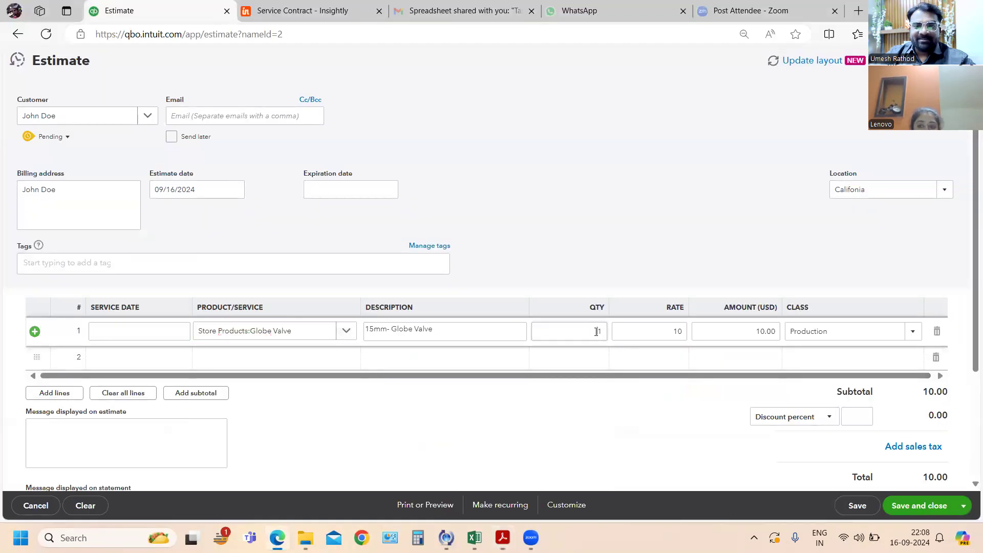
type("500")
key("BackSpace")
key("Tab")
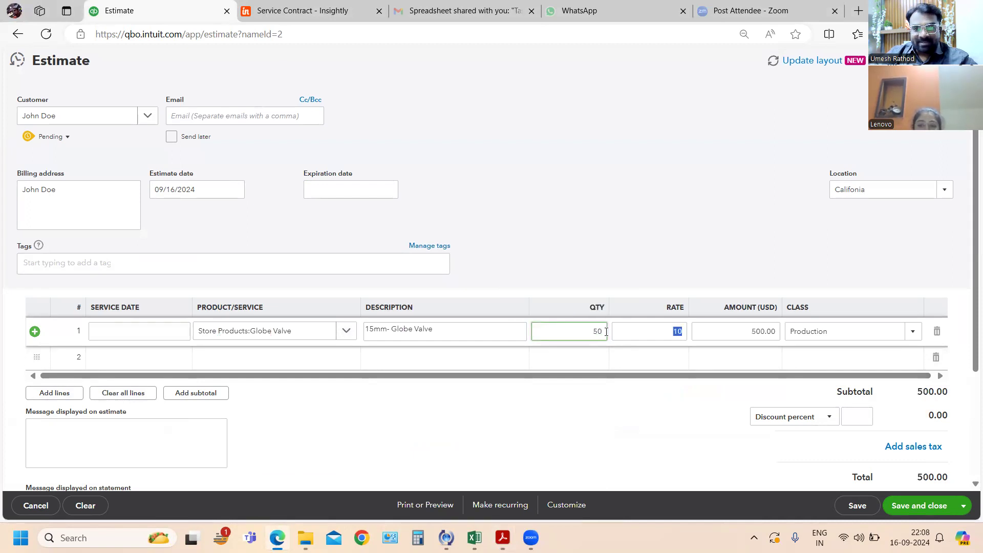
key("alt+Tab")
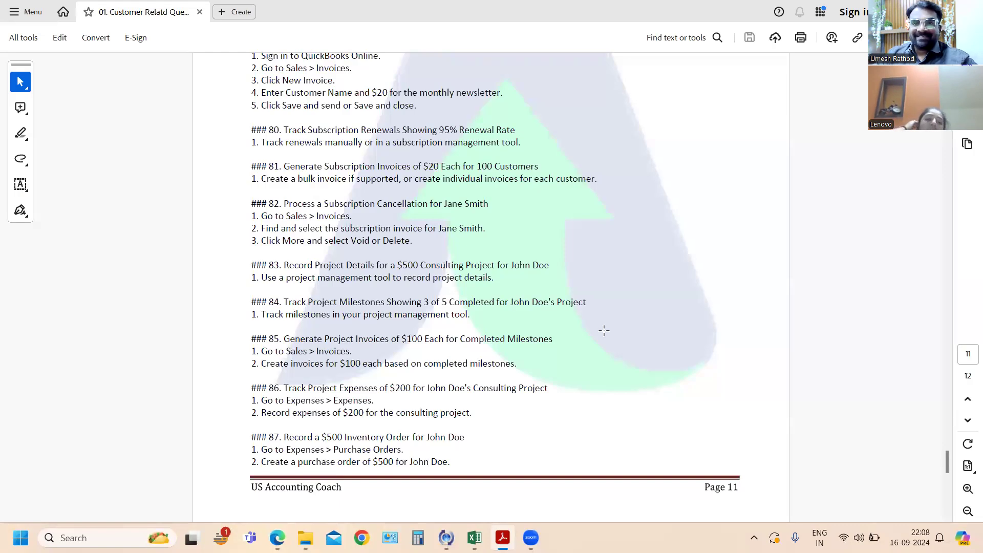
key("alt+Tab")
key("Tab")
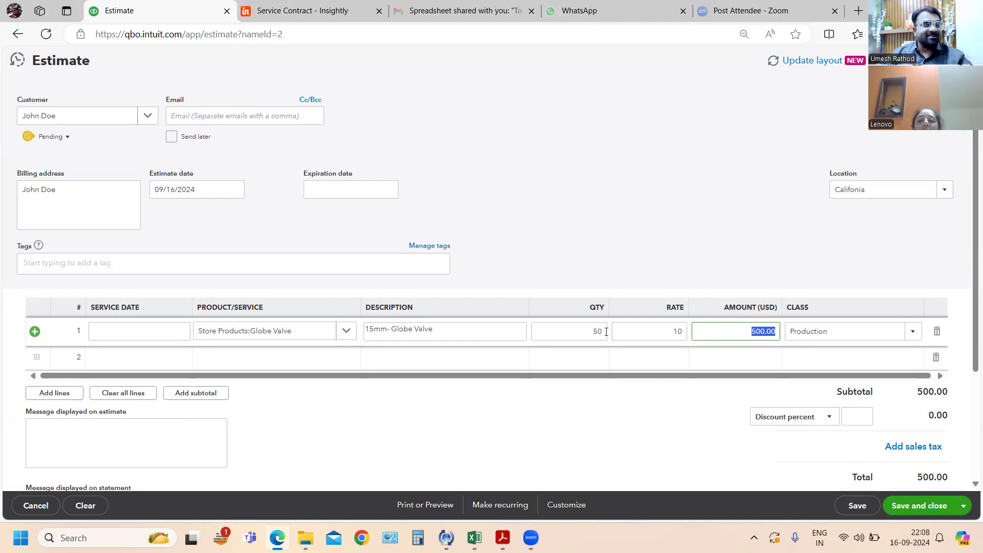
- Save and close the customer's estimate for the Globe Valve order, keeping the Production class on the line
key("Tab")
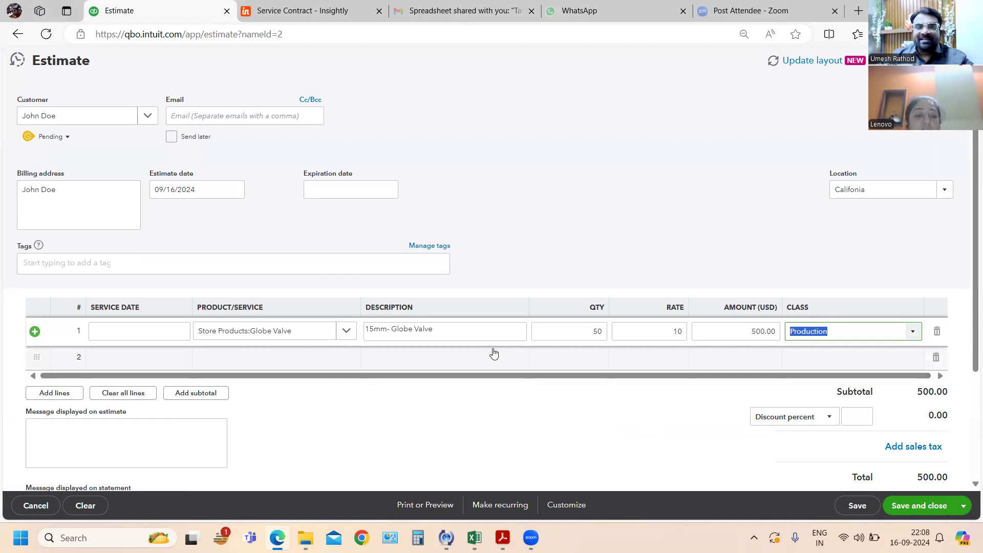
scroll(571, 331, "down", 3)
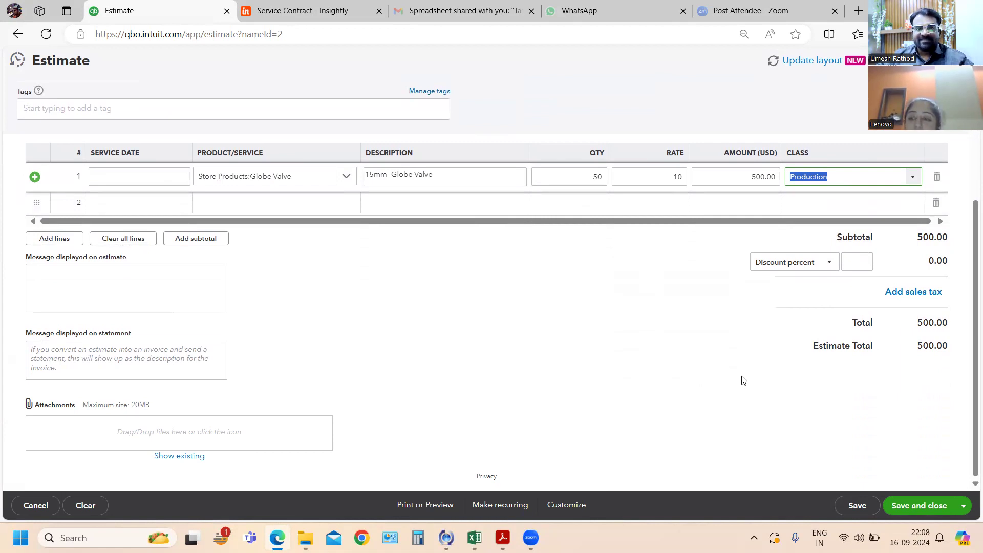
left_click(919, 507)
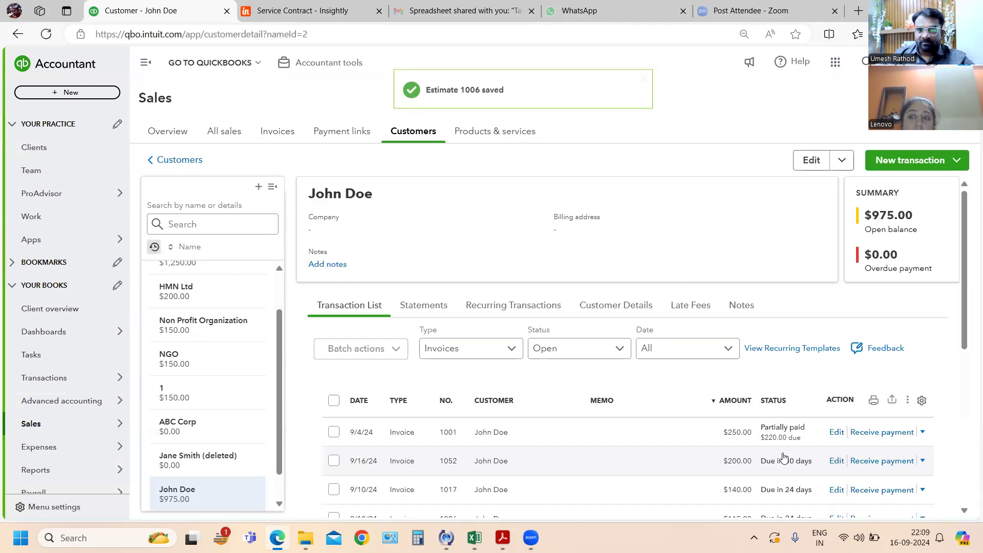
- Switch to the exercise PDF, read exercises 88 and 89 about delivery status and the $50 inventory return, and return to QuickBooks Online
key("alt+Tab")
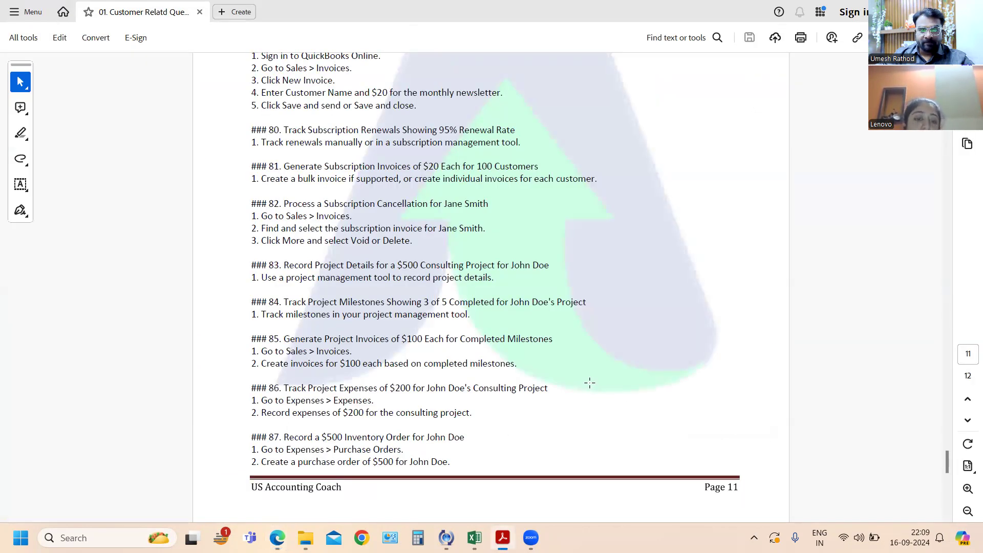
scroll(594, 377, "down", 3)
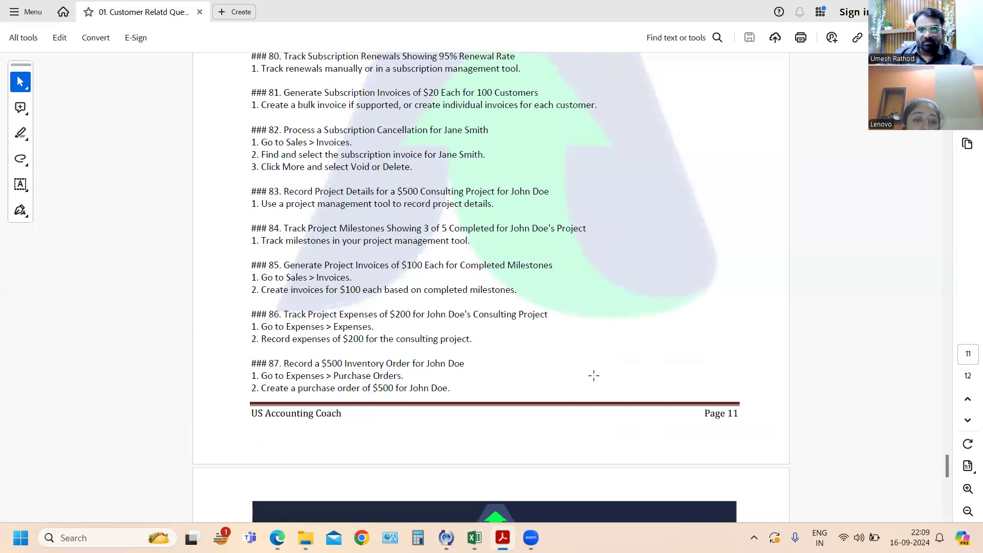
scroll(594, 376, "down", 1)
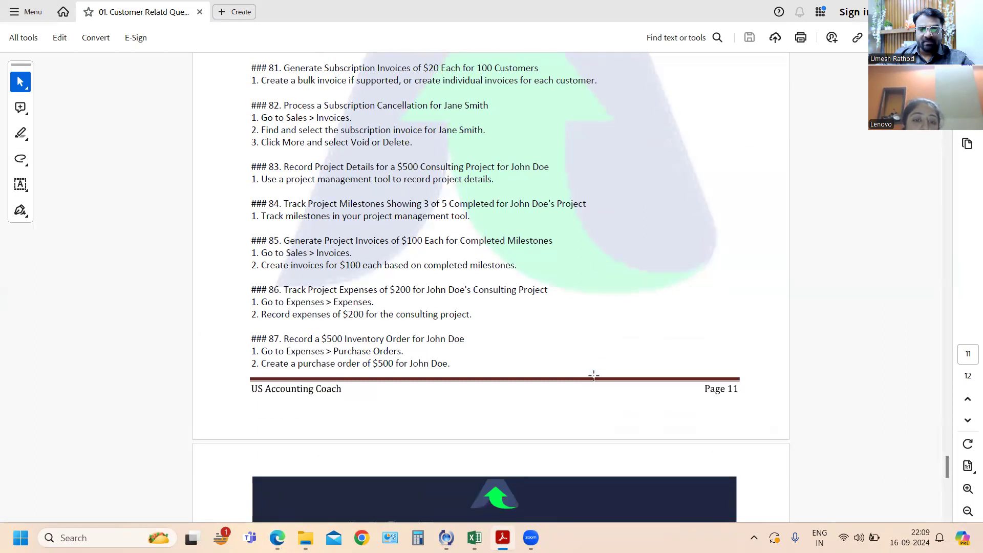
scroll(594, 374, "down", 3)
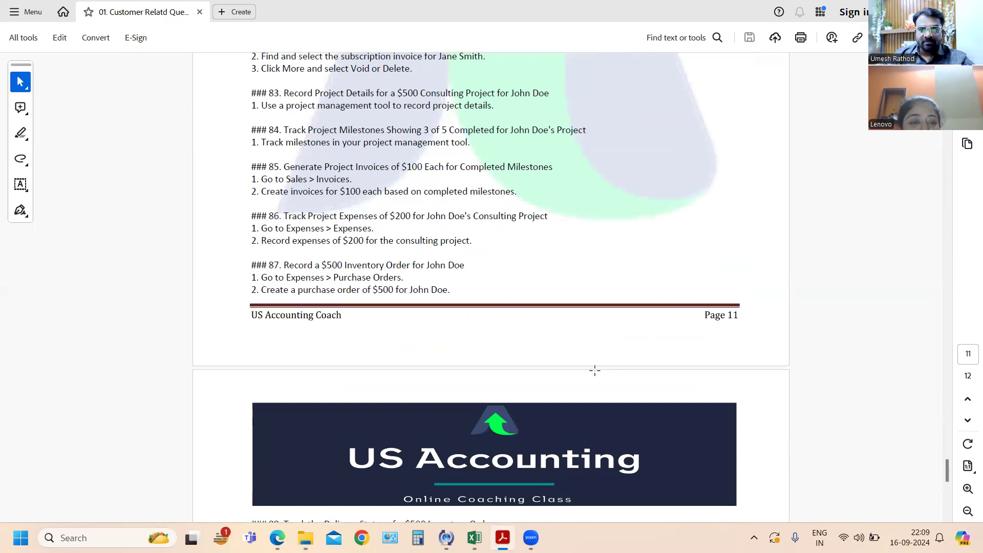
scroll(595, 370, "down", 8)
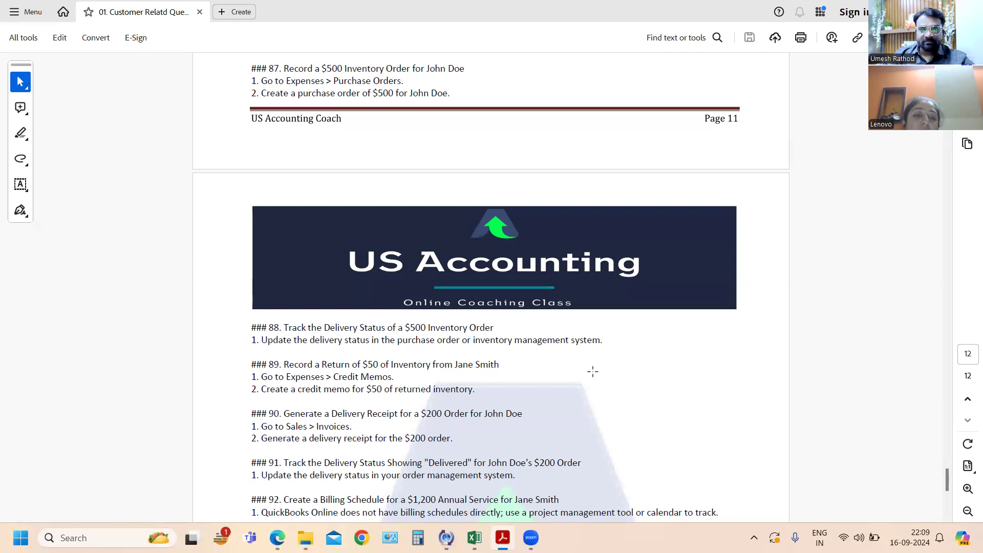
scroll(593, 371, "down", 1)
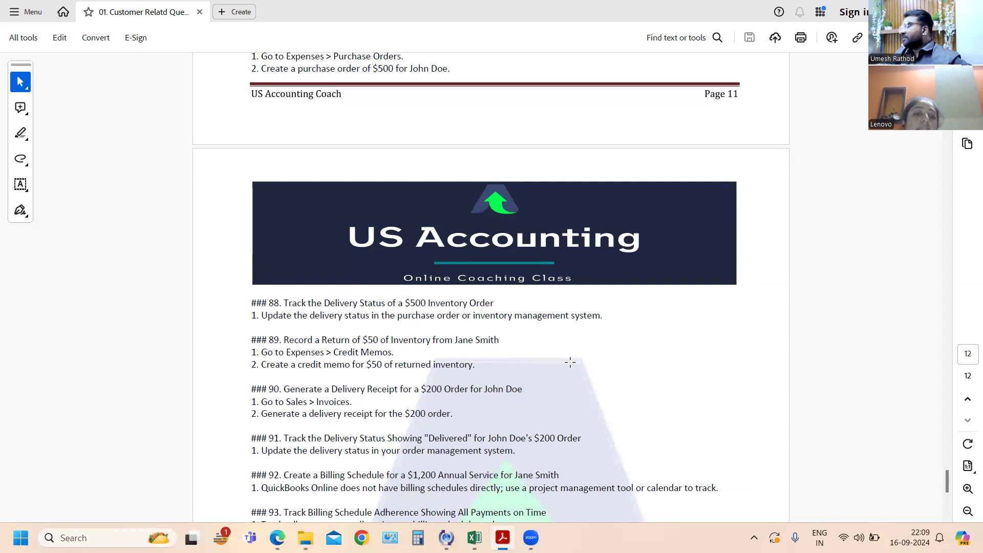
key("alt+Tab")
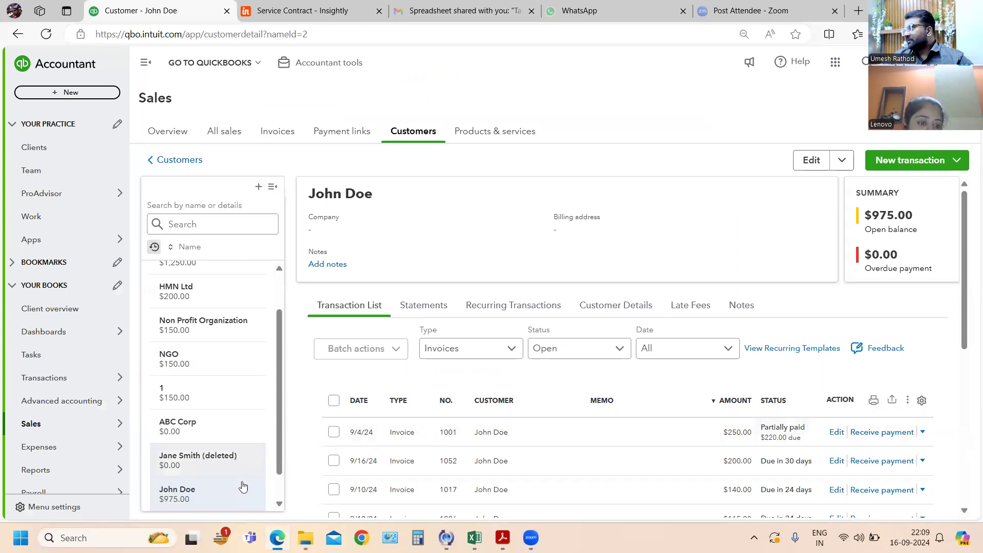
- Open the record of the customer named in exercise 89 from the recently viewed customers and start a new credit memo
scroll(243, 486, "down", 2)
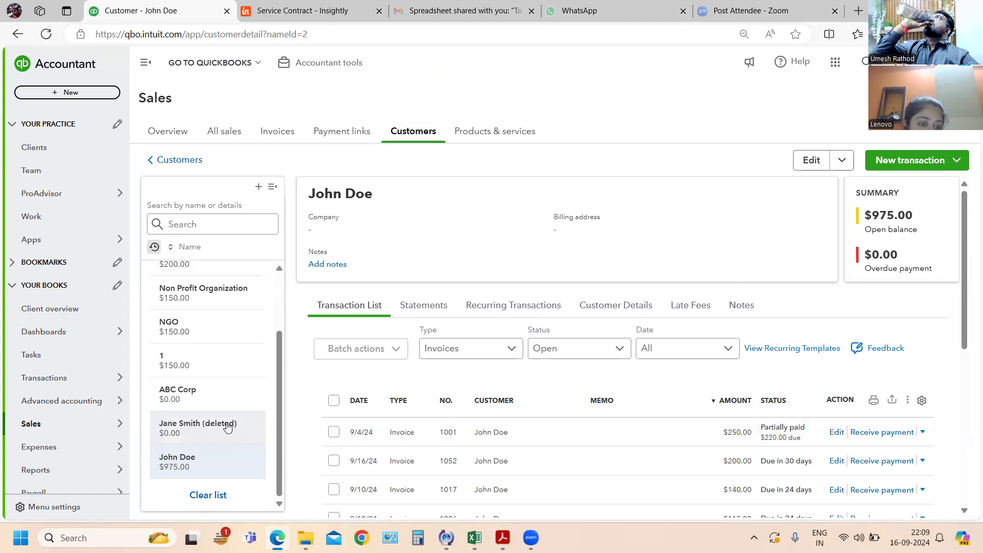
scroll(237, 382, "up", 3)
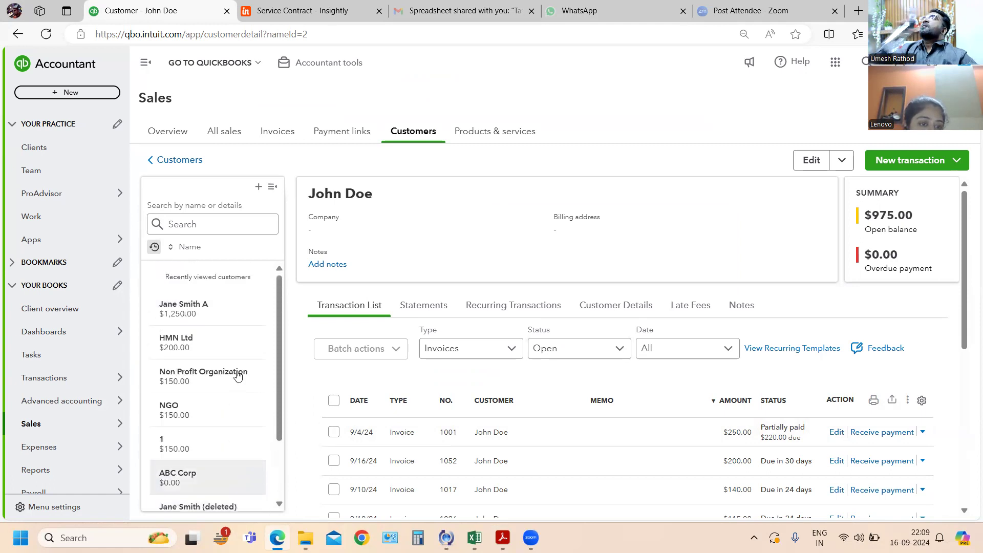
left_click(224, 310)
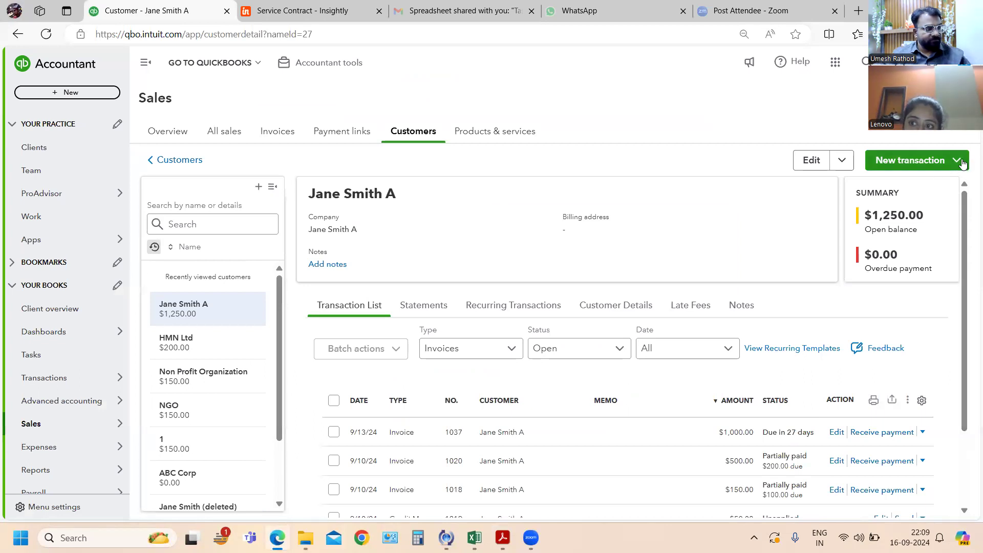
left_click(957, 161)
left_click(915, 305)
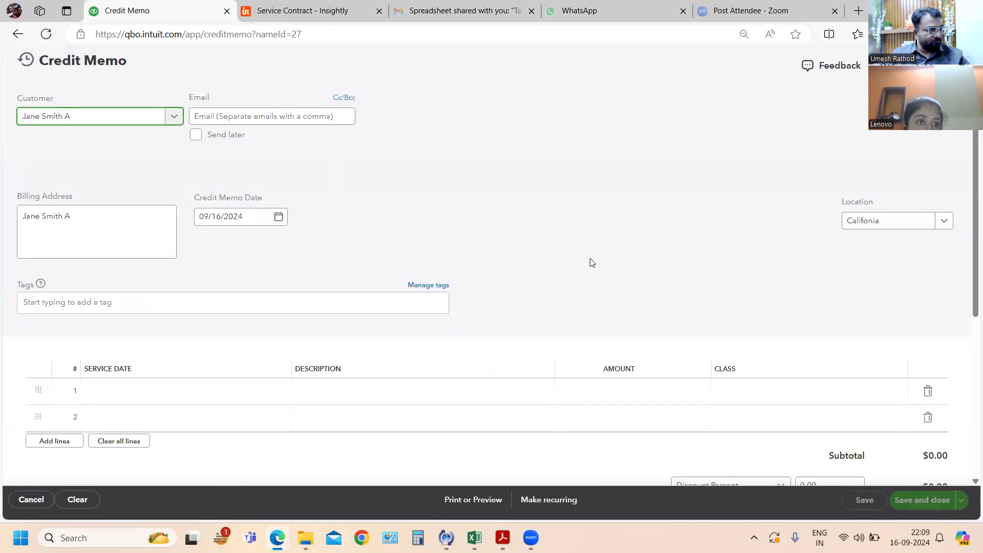
- Add Store Products:Globe Valve as the credit memo's first line with a quantity of 5 and keep the rate at 10
left_click(211, 392)
left_click(221, 397)
scroll(244, 336, "down", 2)
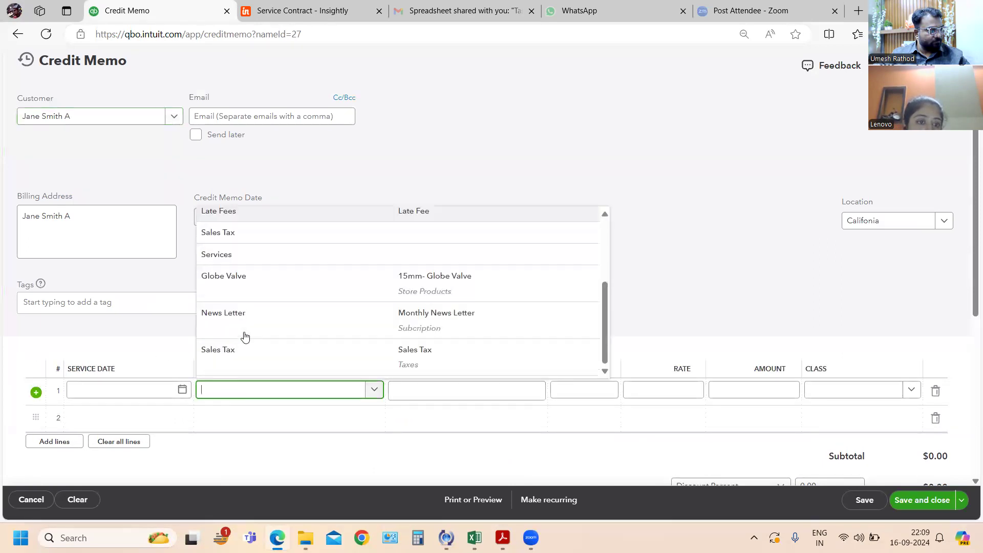
scroll(244, 337, "up", 1)
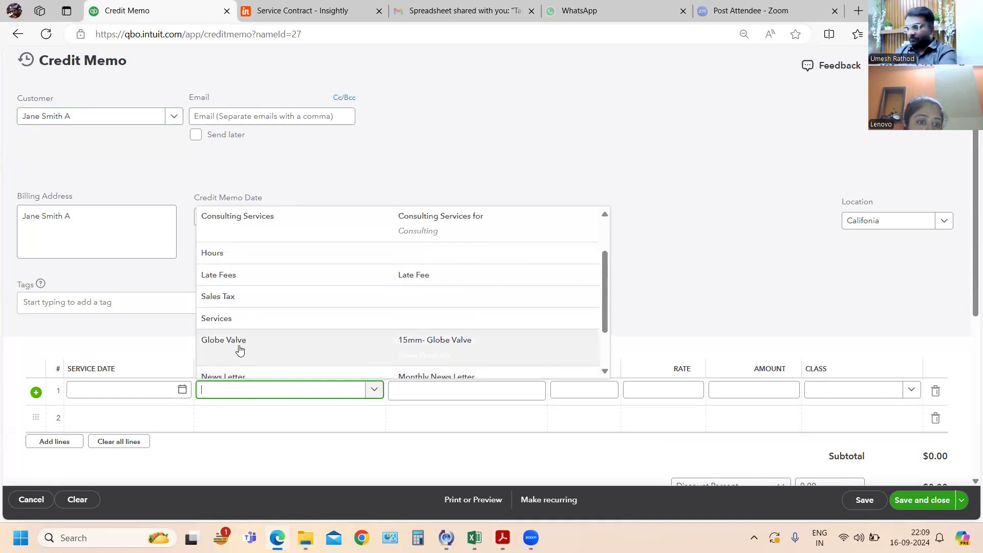
left_click(240, 349)
key("Tab")
key("Tab")
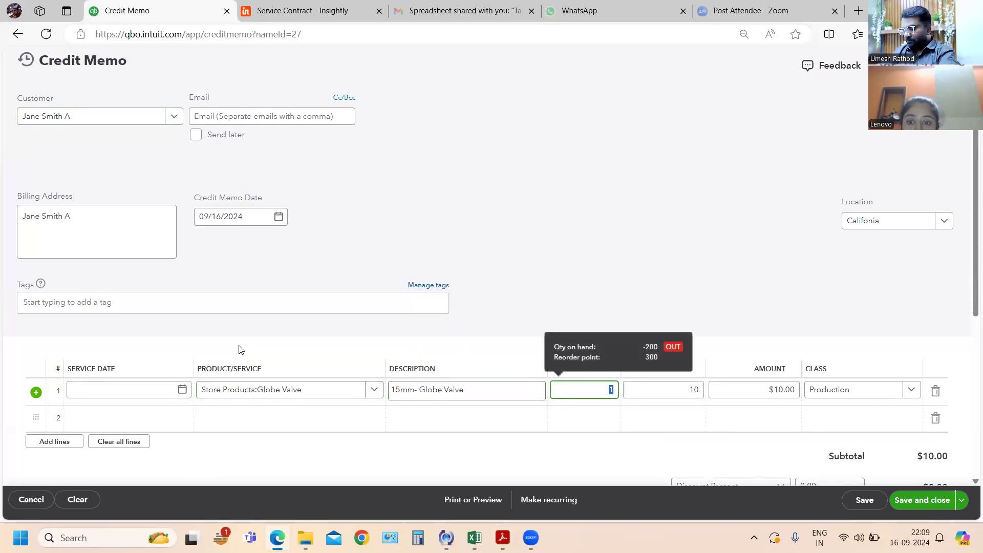
type("5")
key("Tab")
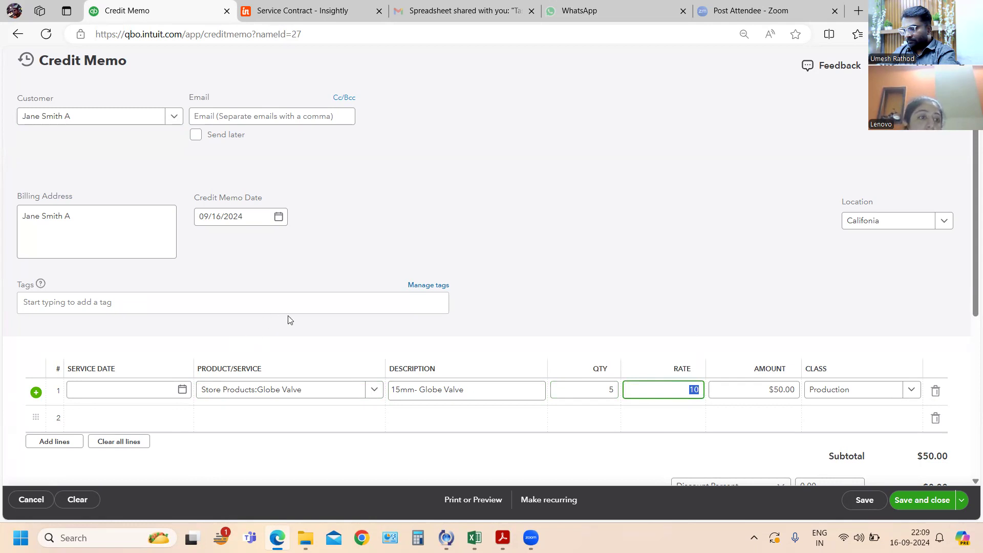
- Enter "Return Recv" as the message displayed on the credit memo, and save and close it
scroll(290, 320, "down", 1)
left_click(148, 452)
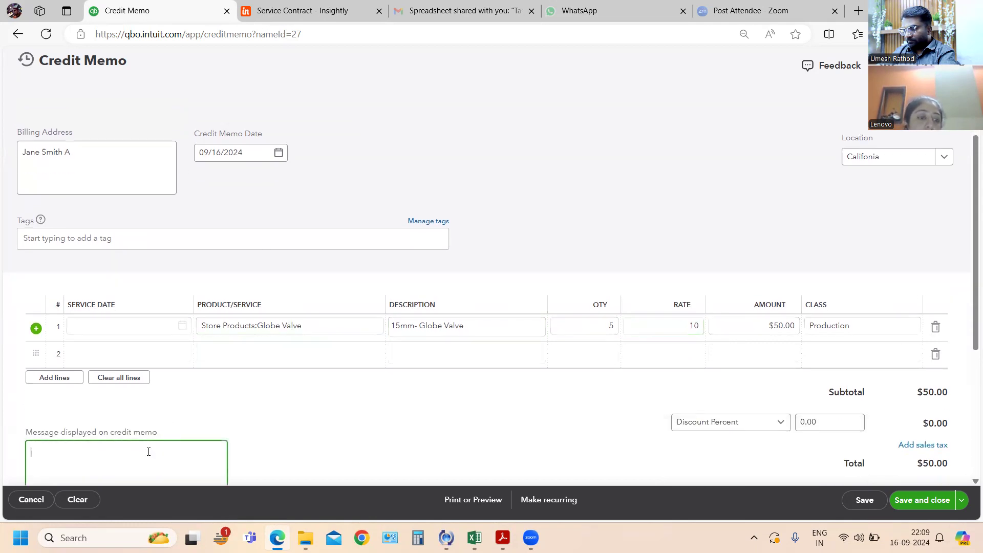
type("Return")
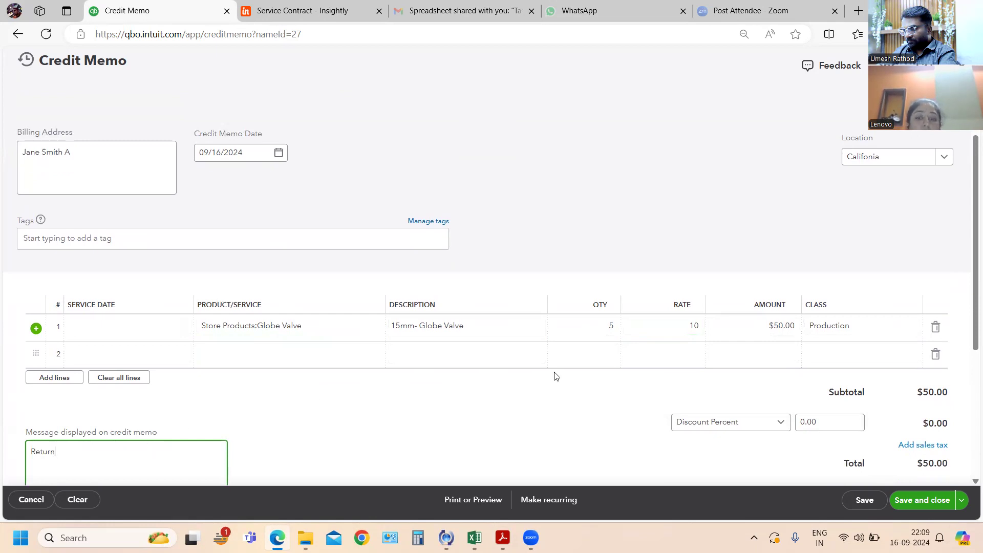
scroll(969, 431, "down", 3)
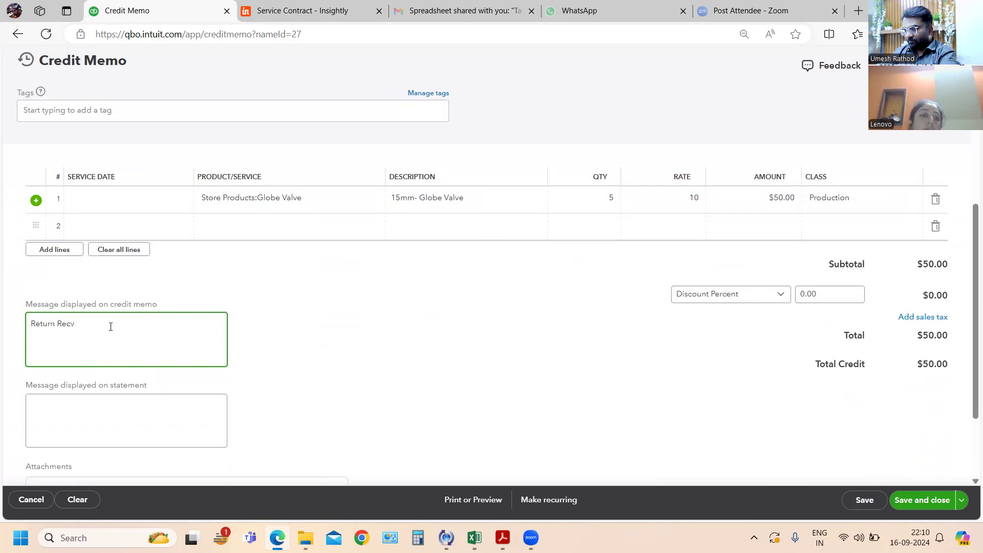
left_click(929, 506)
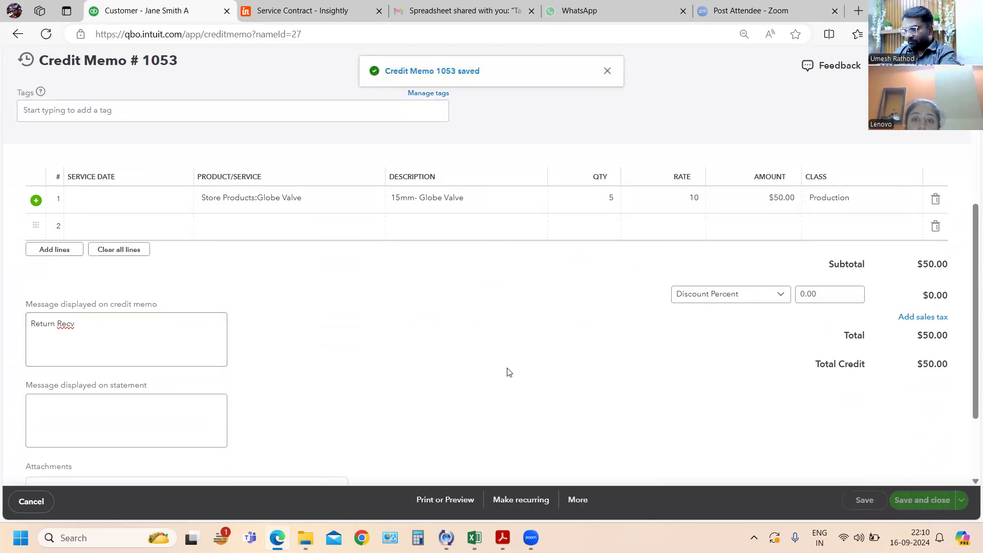
- Switch to the exercise PDF, read exercise 90 about the delivery receipt for a $200 order, and return to QuickBooks Online
key("alt+Tab")
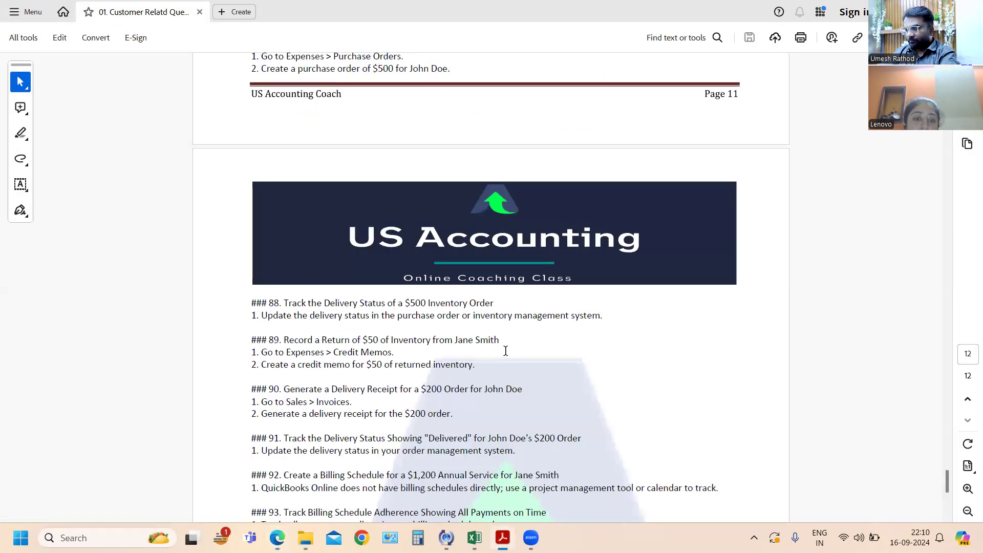
key("alt+Tab")
key("alt+Tab")
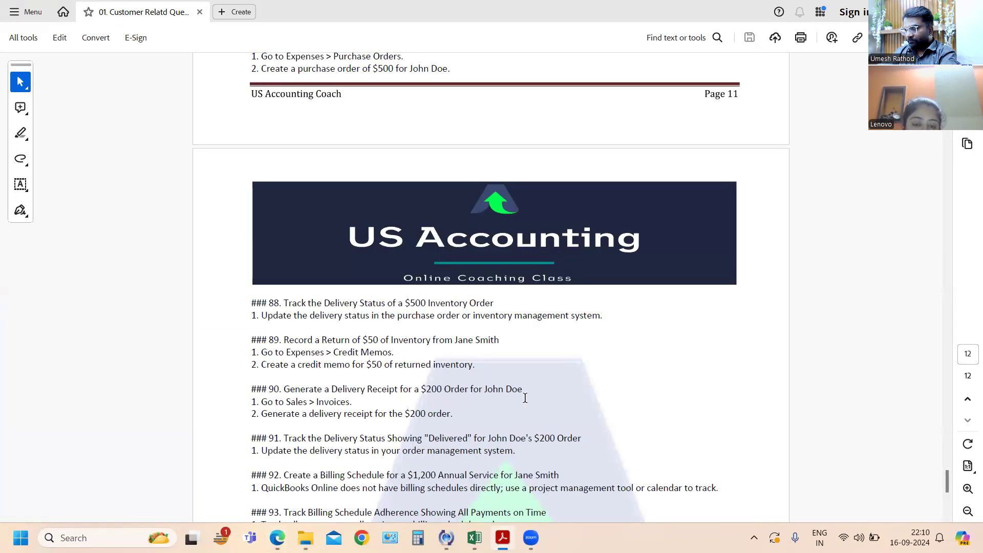
key("alt+Tab")
key("alt+Tab")
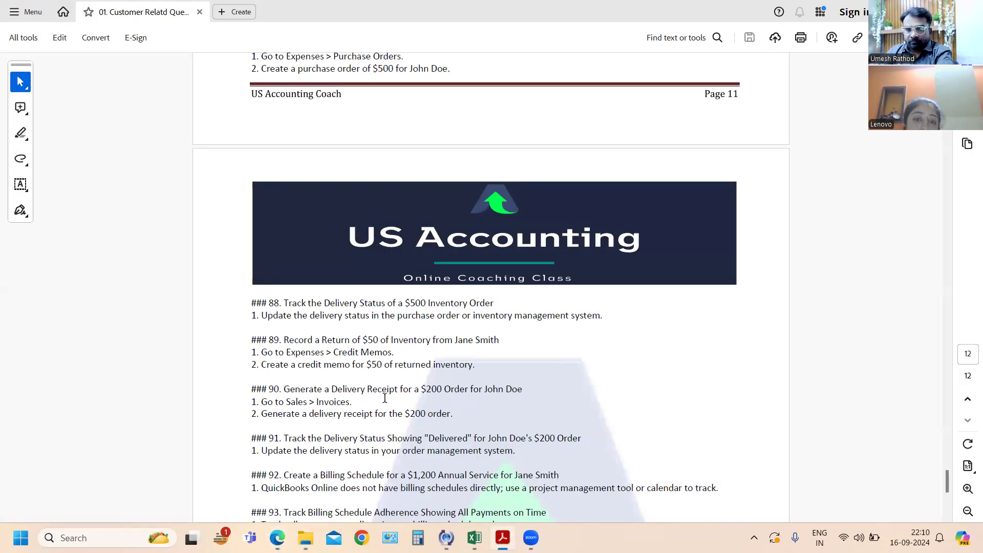
key("alt+Tab")
- Look over the current customer's transactions and open the record of the customer named in exercise 90
scroll(391, 403, "down", 2)
mouse_move(51, 423)
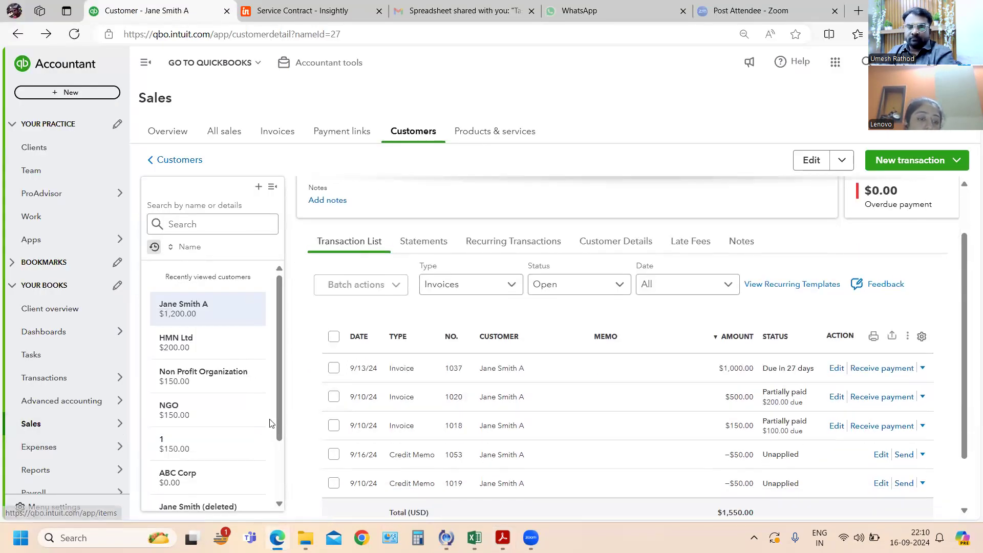
scroll(216, 410, "down", 3)
left_click(178, 459)
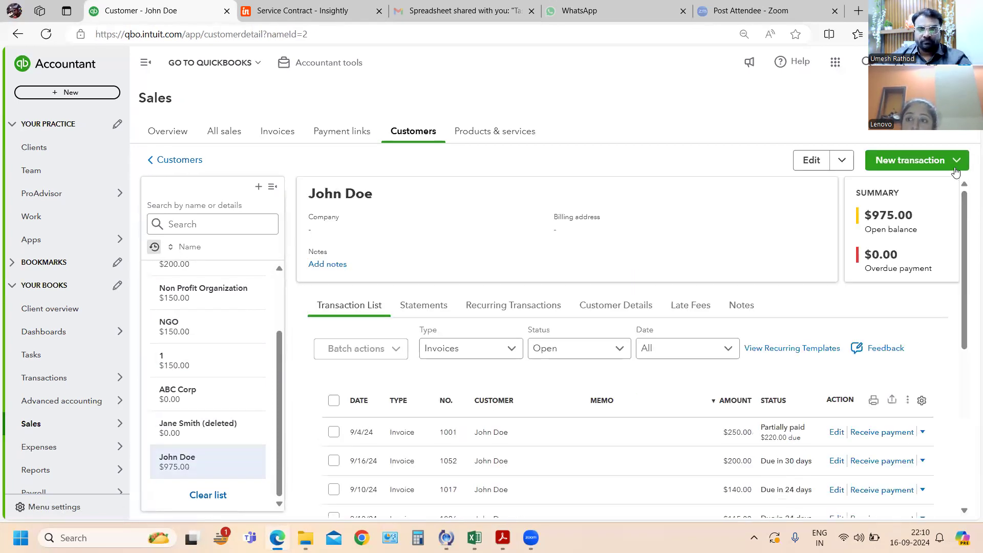
left_click(957, 160)
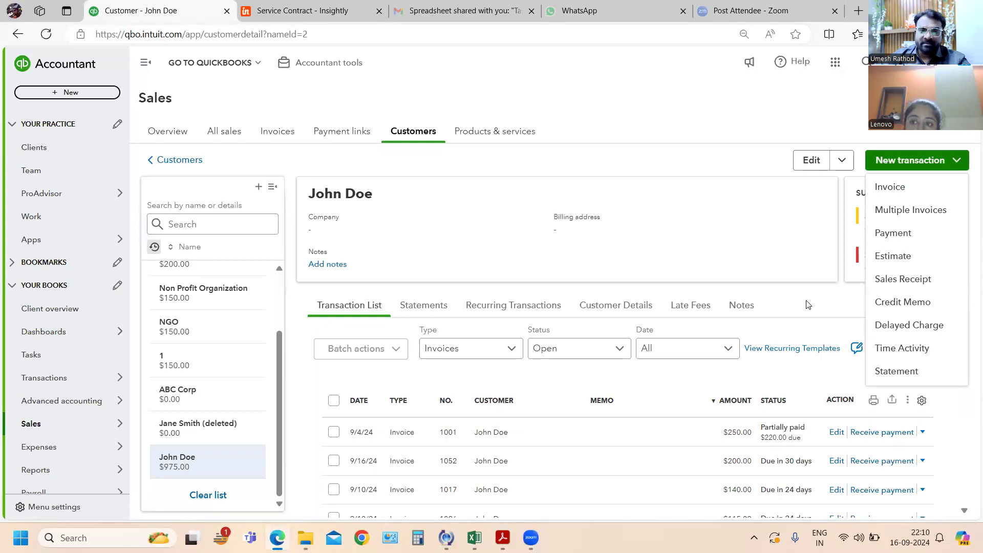
left_click(902, 190)
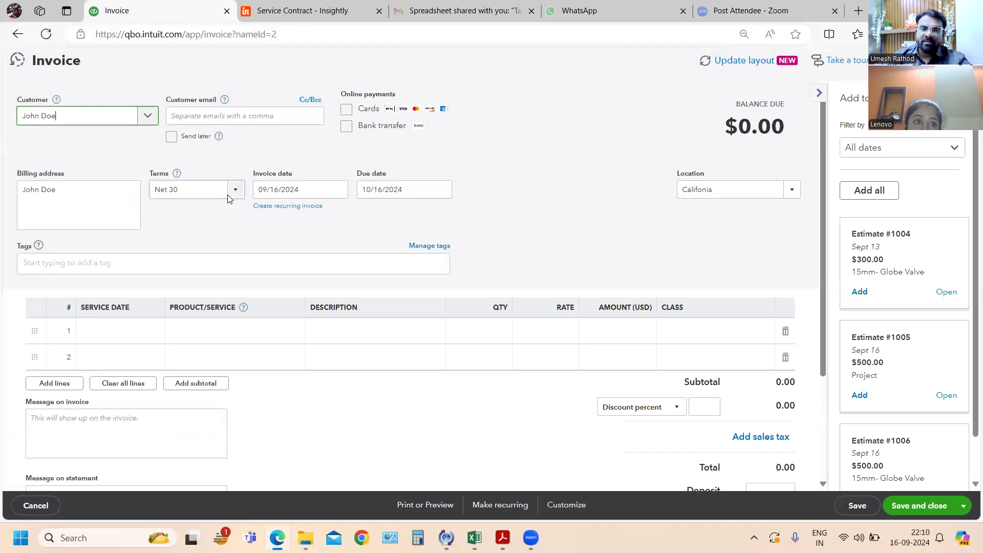
left_click(18, 34)
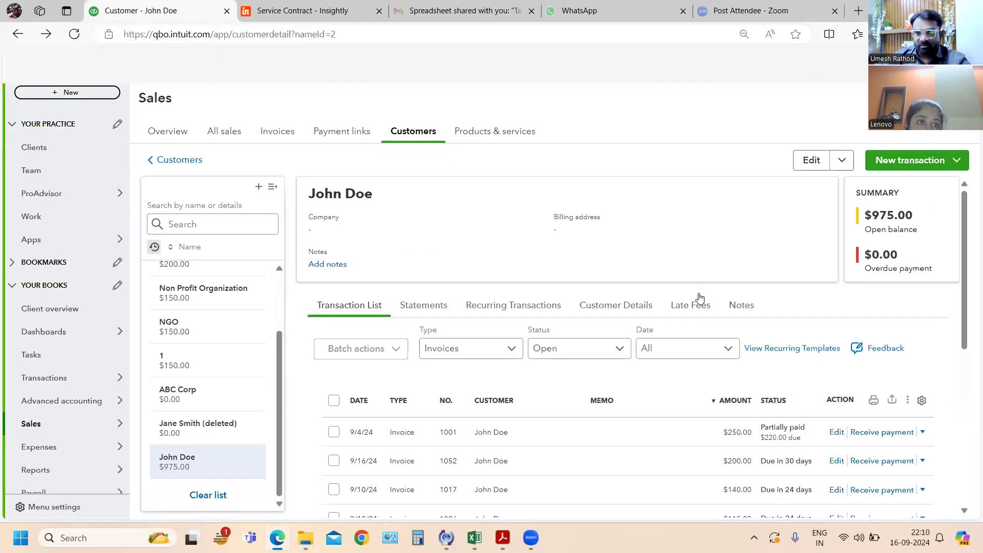
- Recheck the exercises in the PDF, reopen the record of the customer with the inventory return, and review that customer's transaction list
key("alt+Tab")
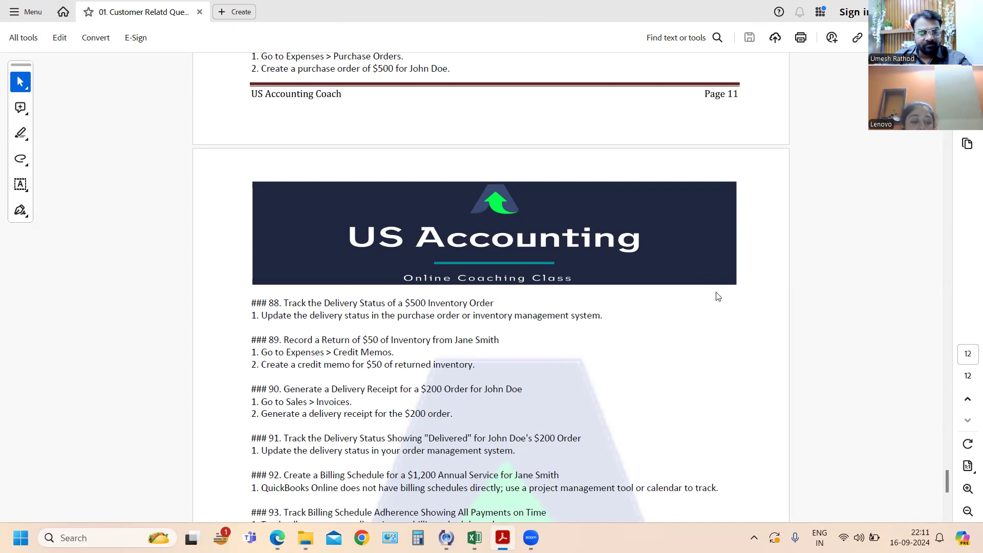
key("alt+Tab")
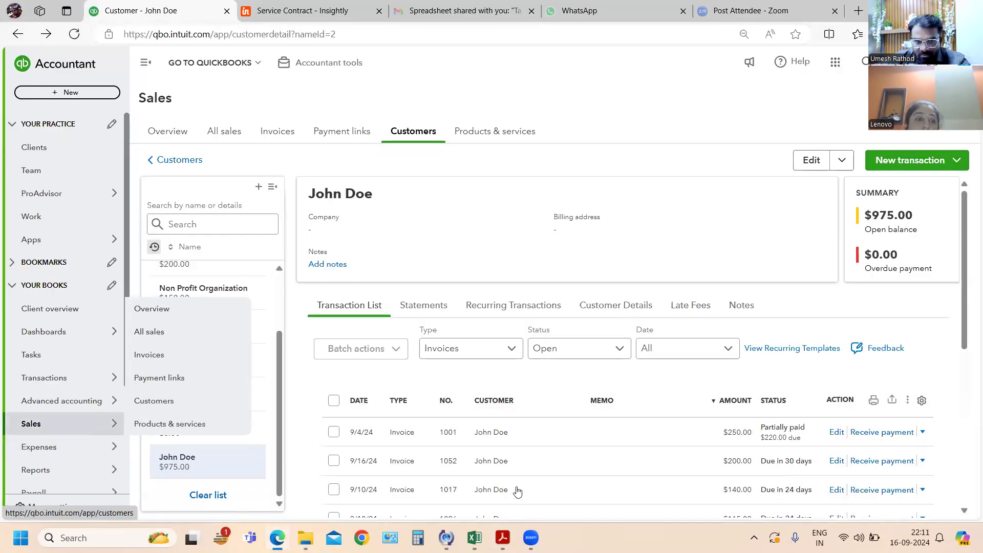
scroll(224, 320, "up", 3)
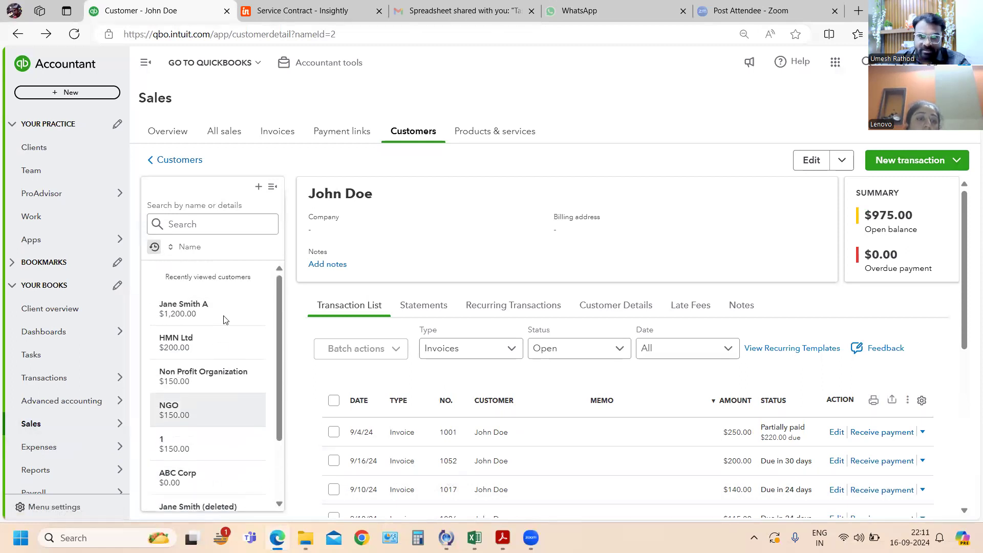
left_click(225, 320)
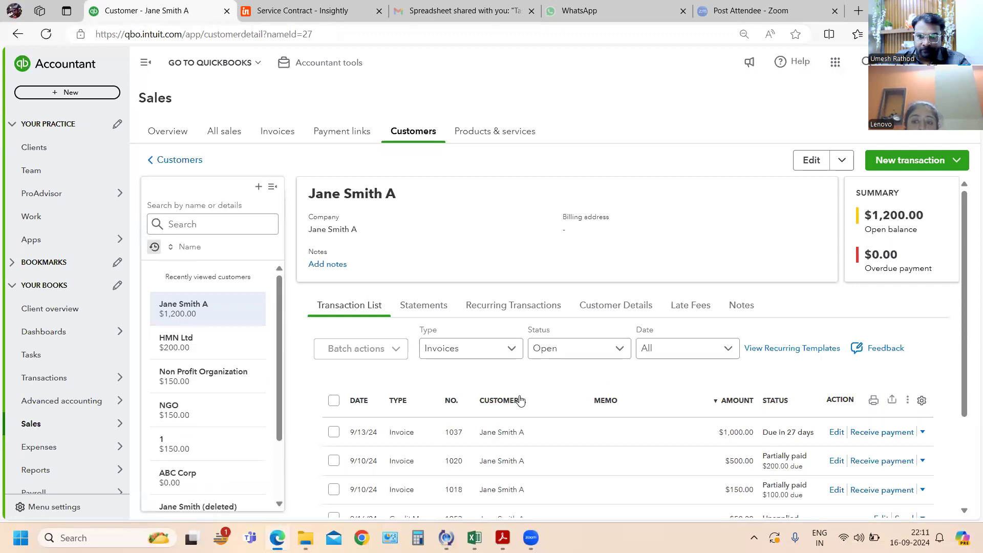
scroll(520, 401, "down", 1)
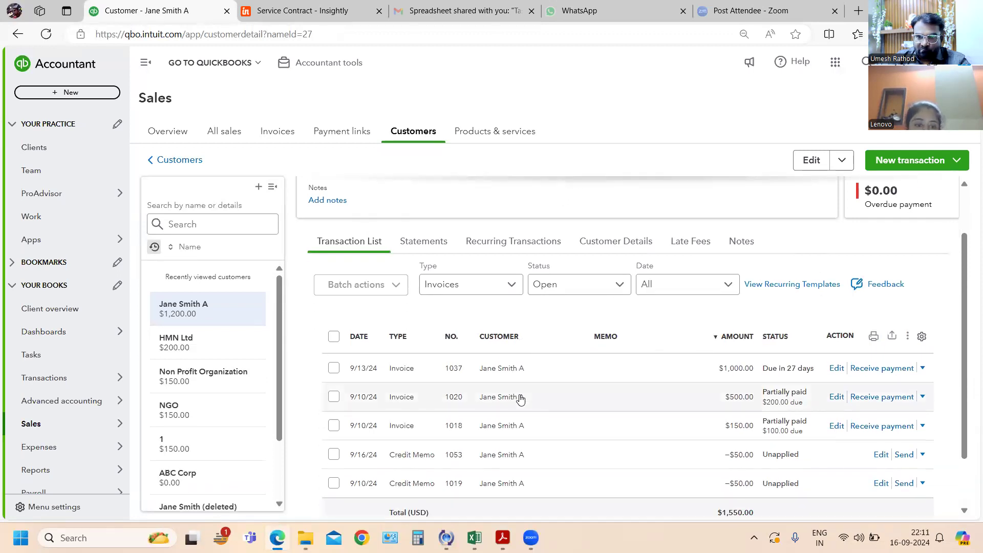
- Open the record of the customer named in exercise 90, list all of that customer's transactions, and collapse the navigation menu
scroll(185, 407, "down", 3)
left_click(193, 457)
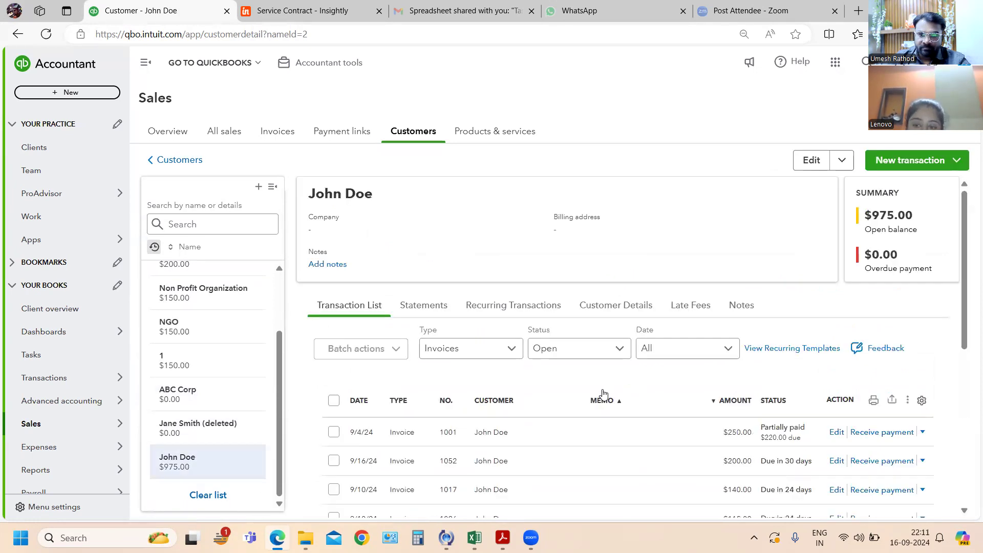
scroll(604, 393, "down", 1)
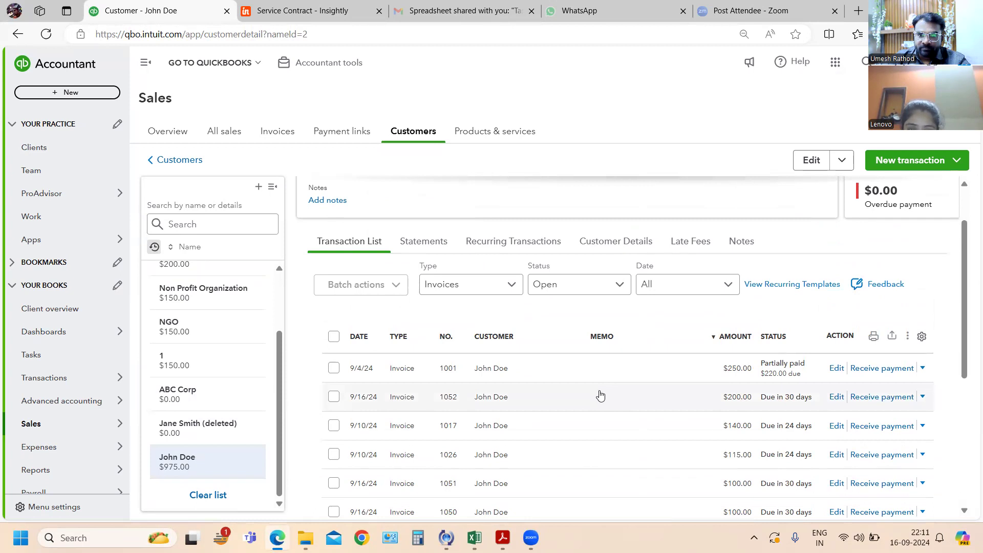
left_click(451, 284)
scroll(459, 401, "down", 1)
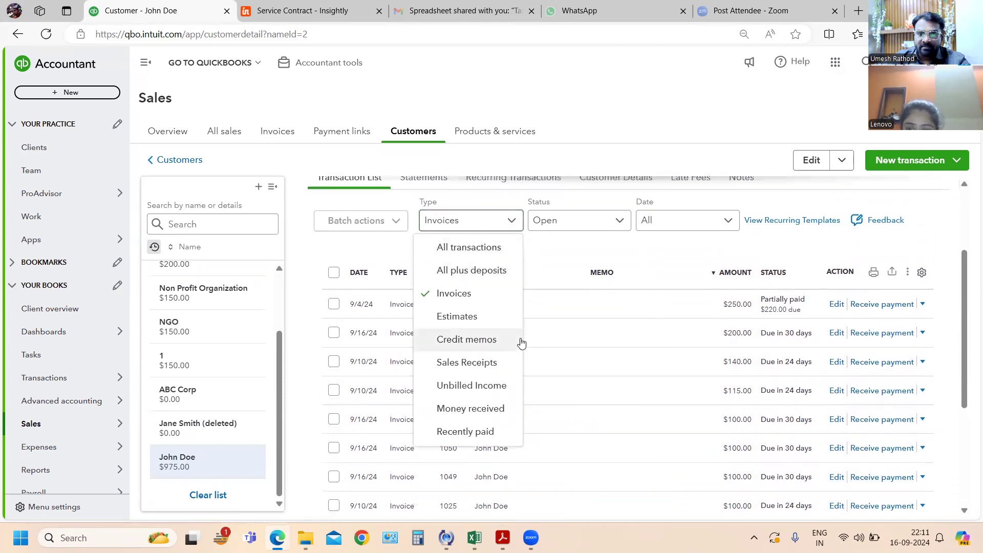
left_click(466, 247)
left_click(593, 277)
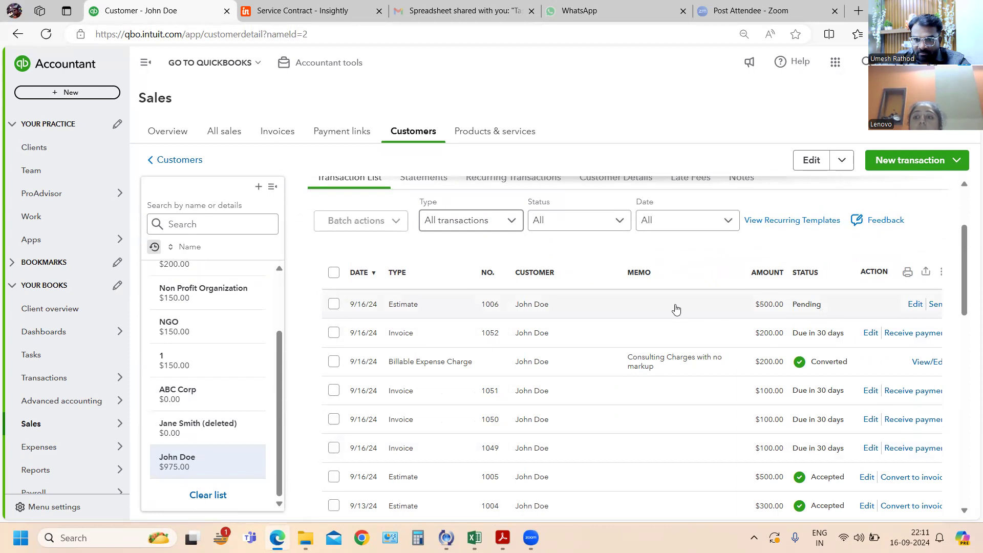
left_click(146, 62)
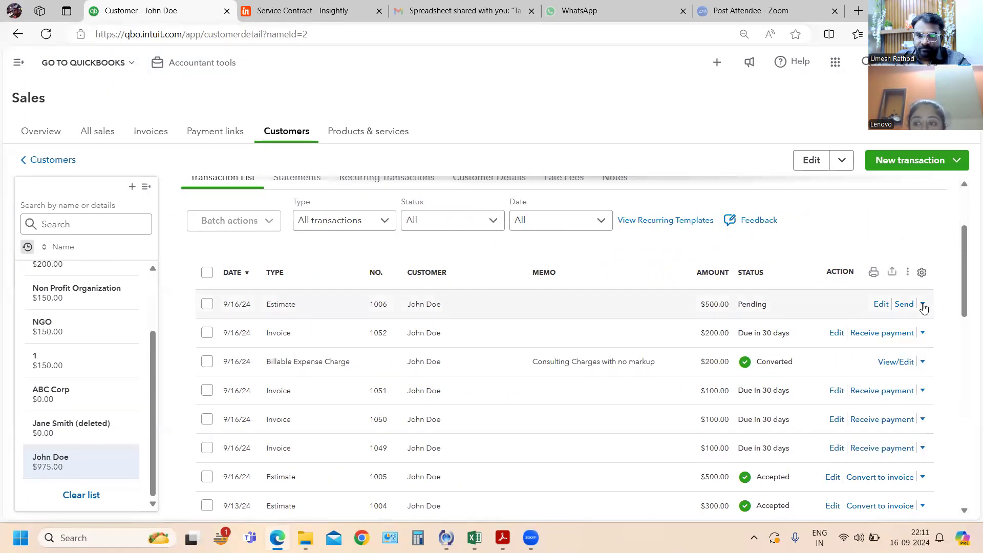
- Update the pending $500 estimate's status to Accepted, entering the accepting person's name and the date 2024-09-16
left_click(923, 305)
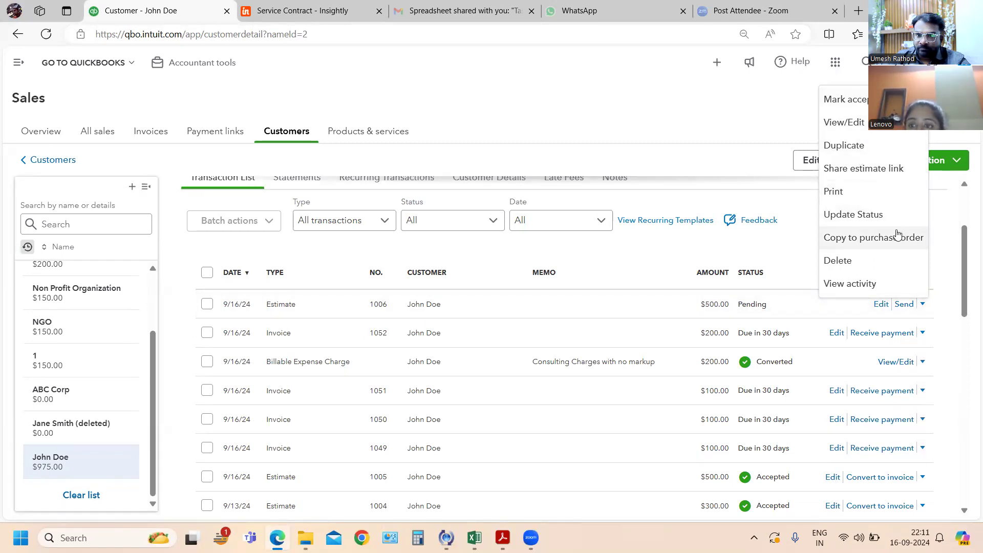
left_click(847, 215)
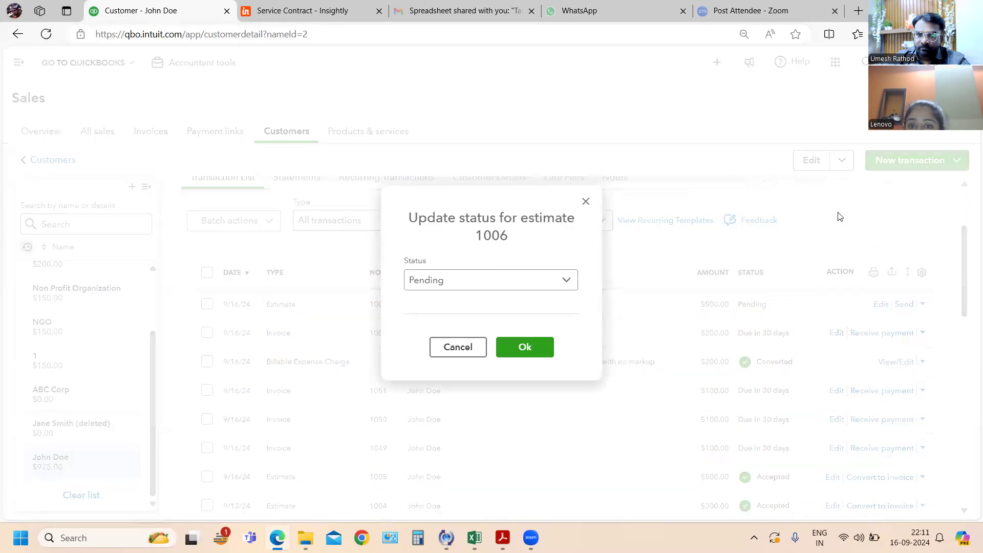
left_click(517, 285)
left_click(444, 329)
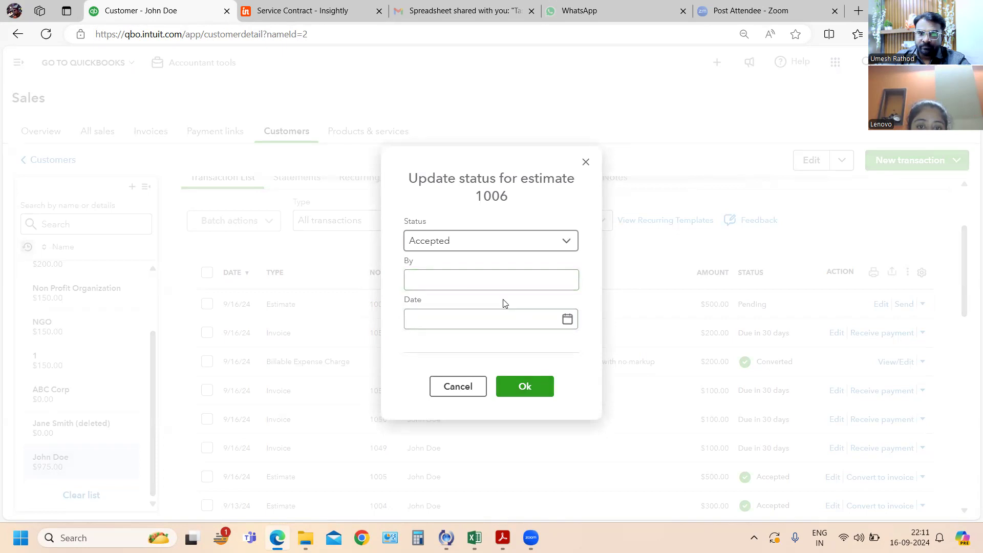
left_click(500, 279)
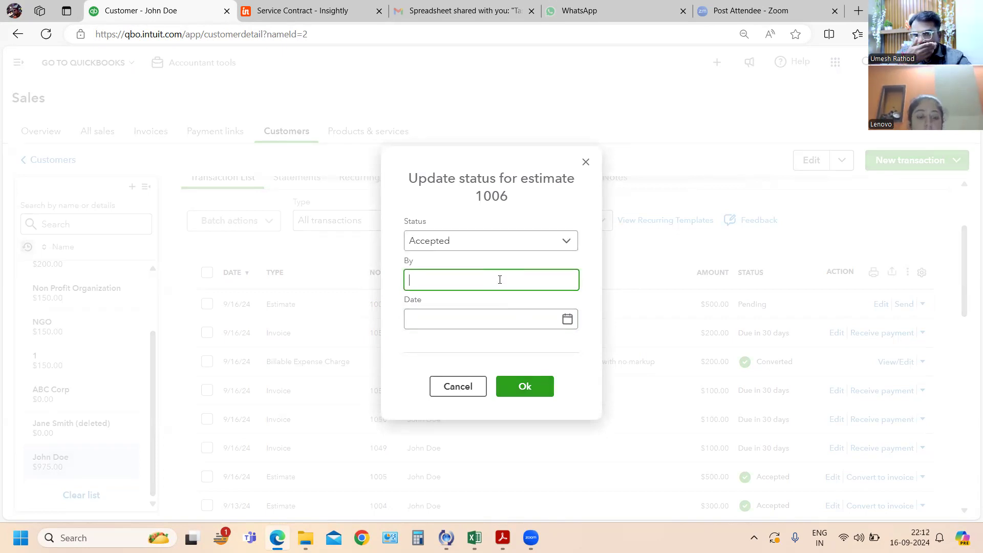
type("Mariya")
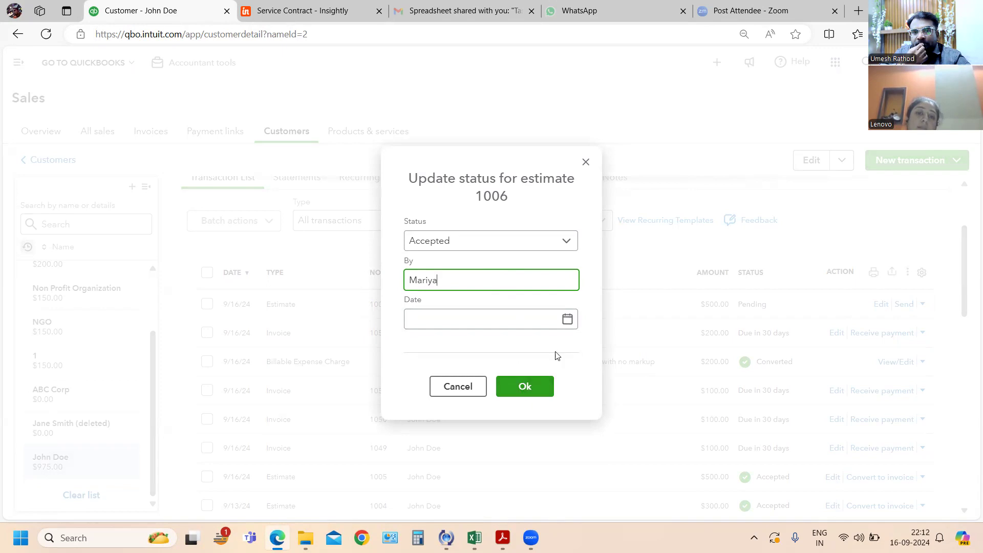
left_click(566, 321)
left_click(455, 443)
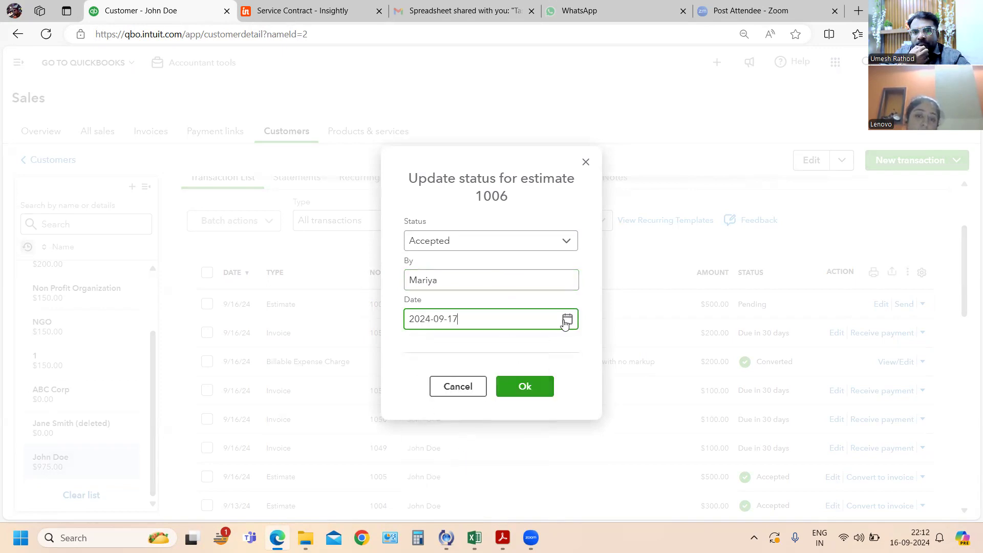
left_click(567, 321)
left_click(438, 442)
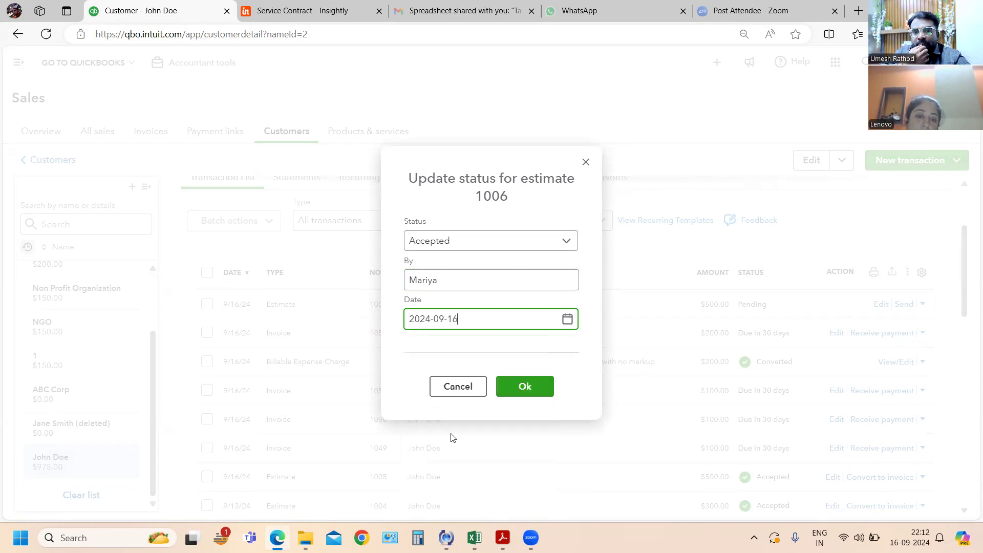
left_click(524, 389)
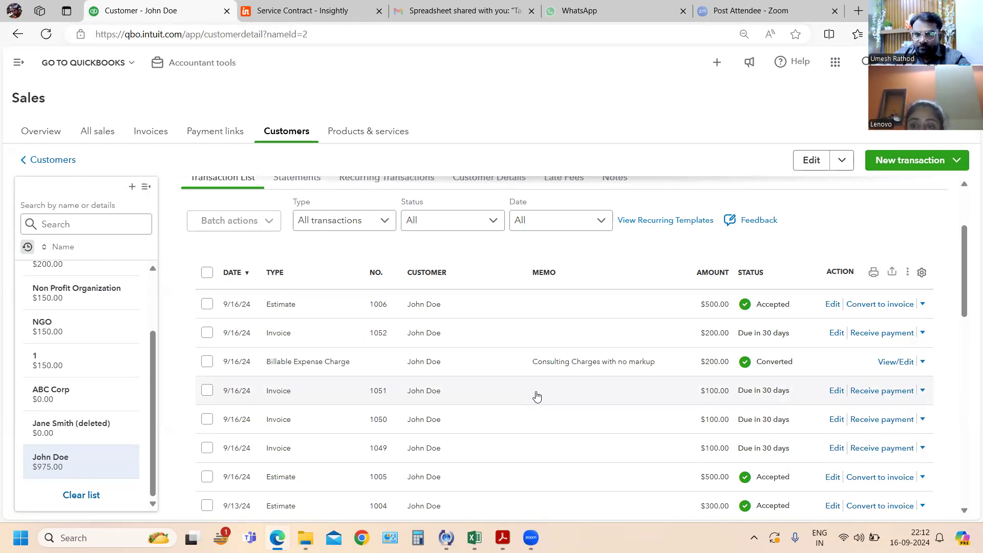
- Open the printable PDF of the newly accepted $500 estimate, check it, and return to the customer's record
left_click(922, 305)
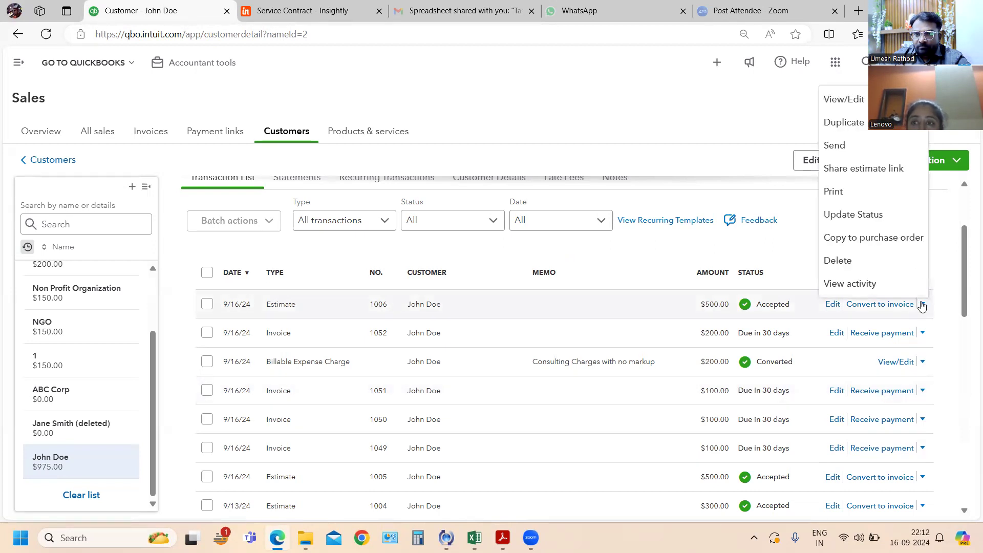
left_click(842, 193)
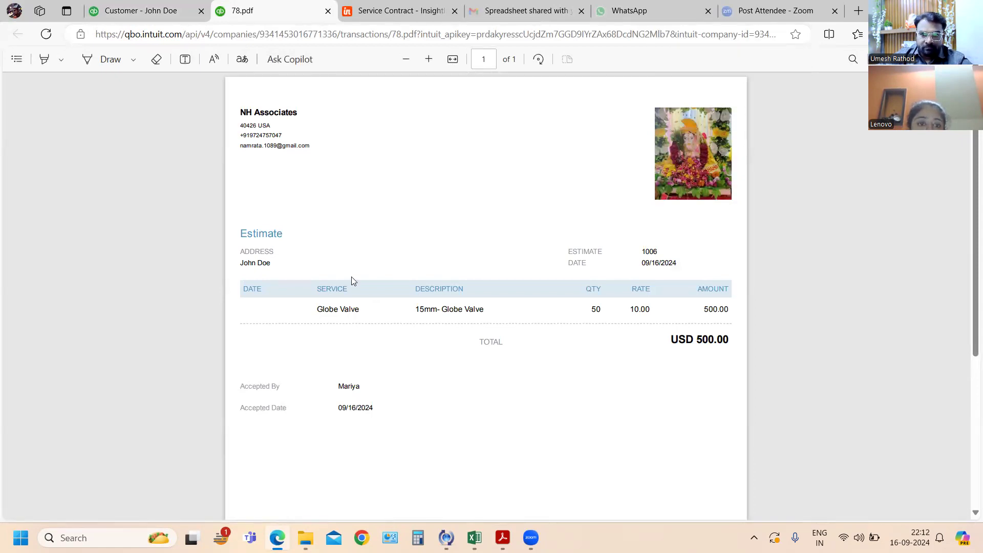
left_click(132, 12)
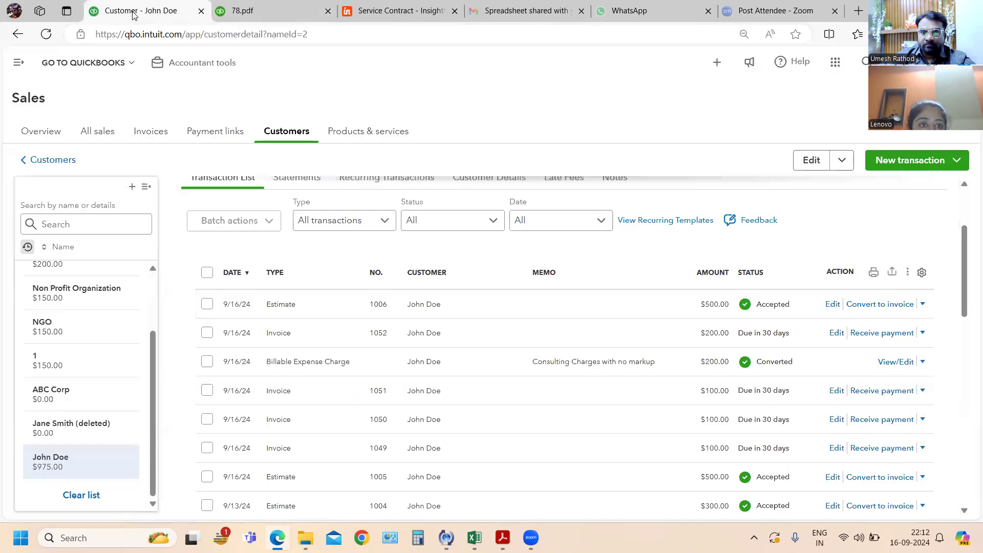
- Convert the newly accepted $500 estimate to an invoice for 20% ($100.00) and save it for printing
left_click(882, 305)
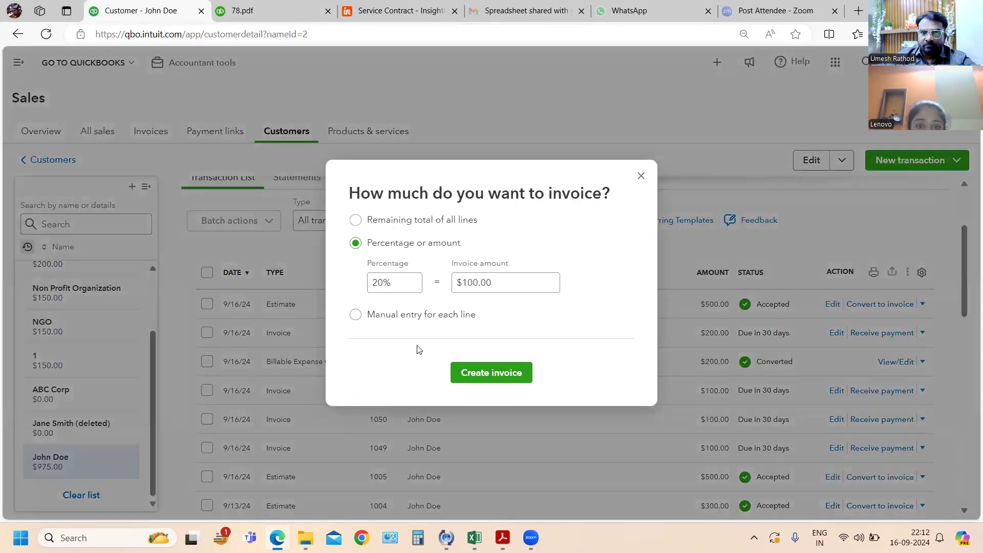
left_click(483, 373)
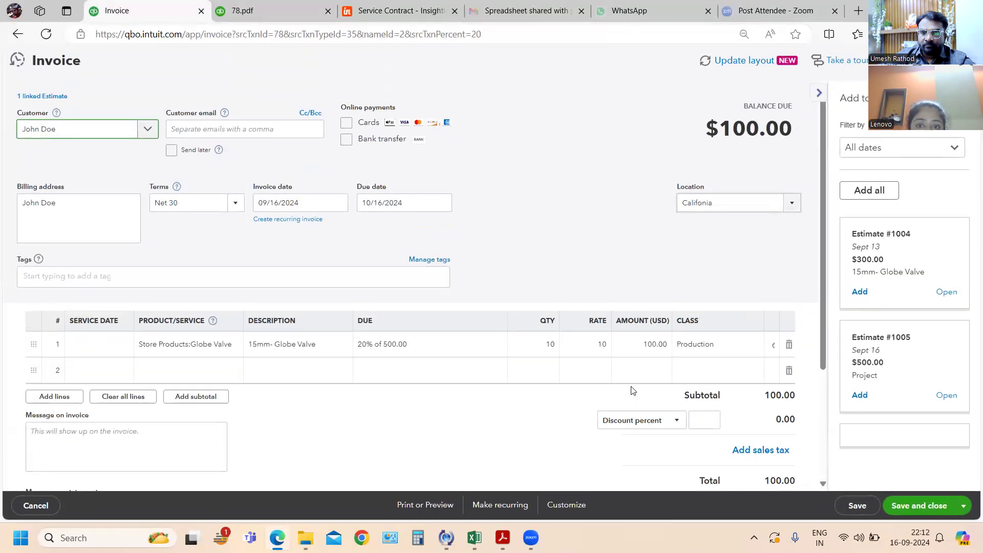
left_click(408, 514)
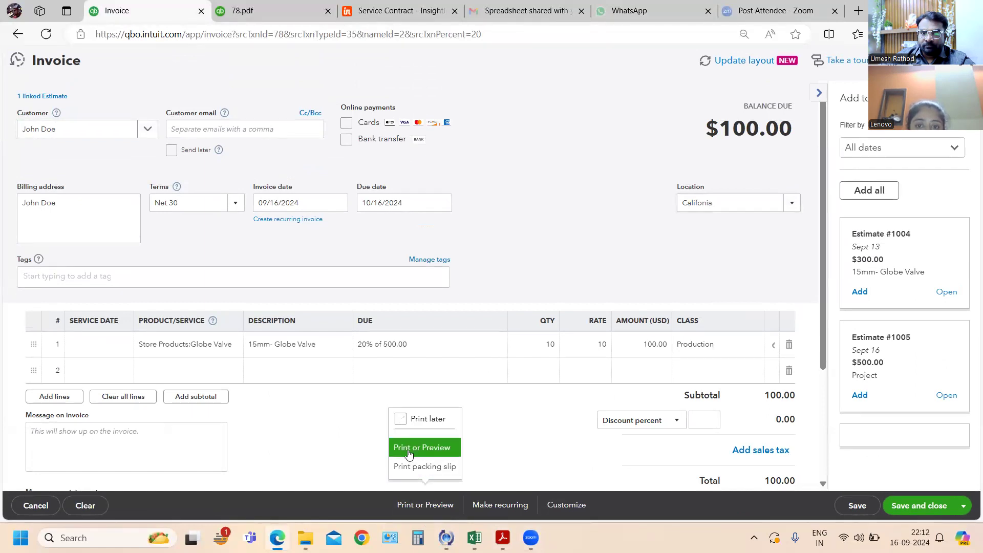
left_click(408, 454)
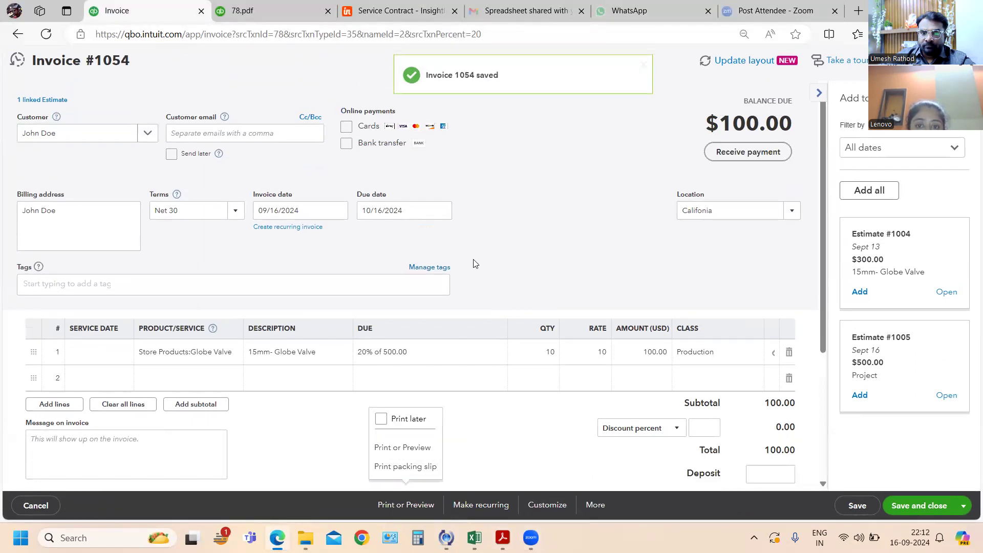
- Preview the new invoice's packing slip, examine its heading and contents, and close the preview and the invoice
left_click(386, 467)
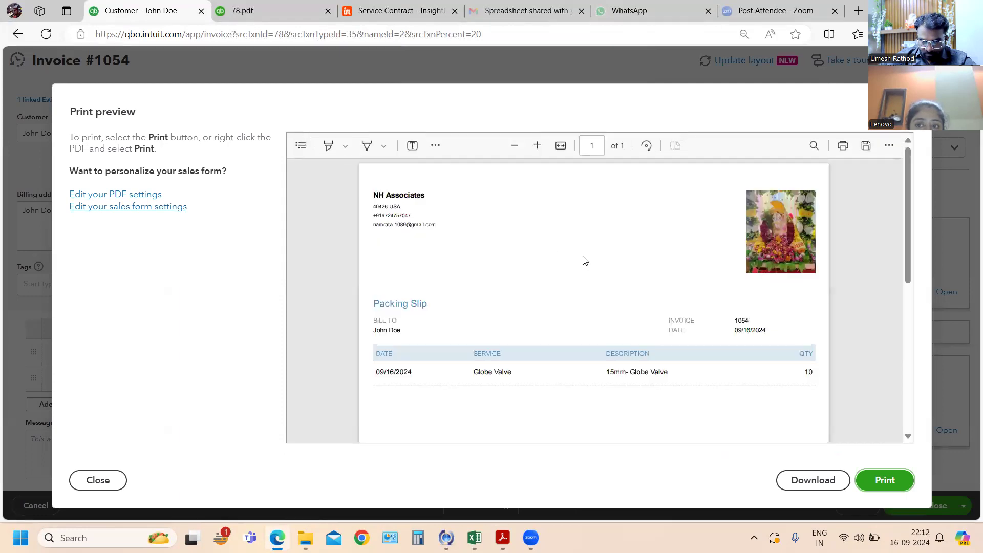
left_click_drag(374, 303, 444, 303)
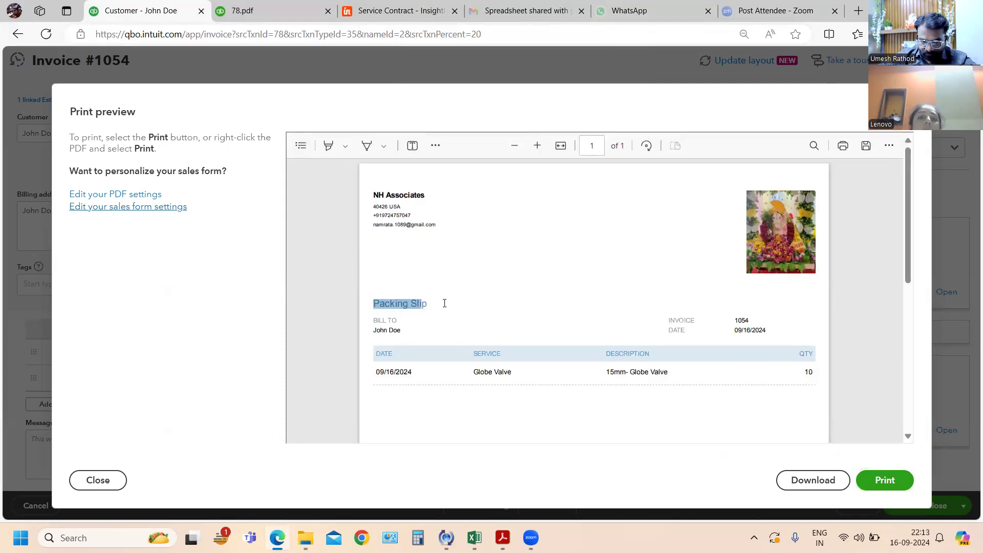
left_click(534, 298)
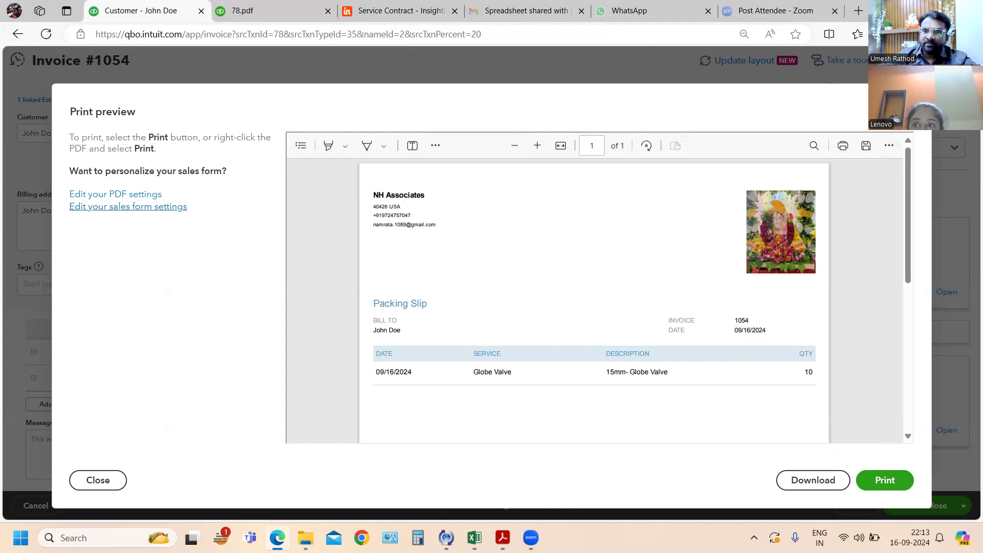
key("Escape")
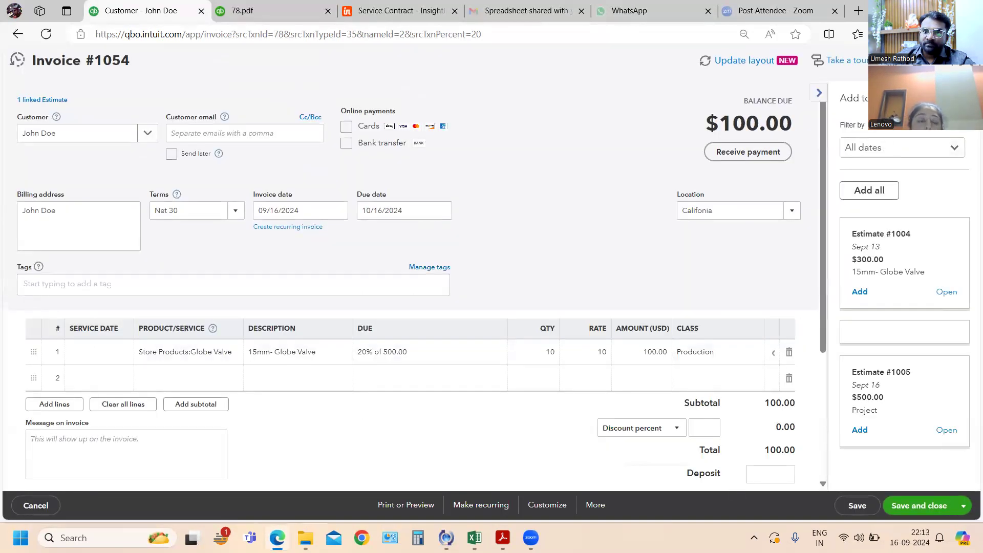
key("Escape")
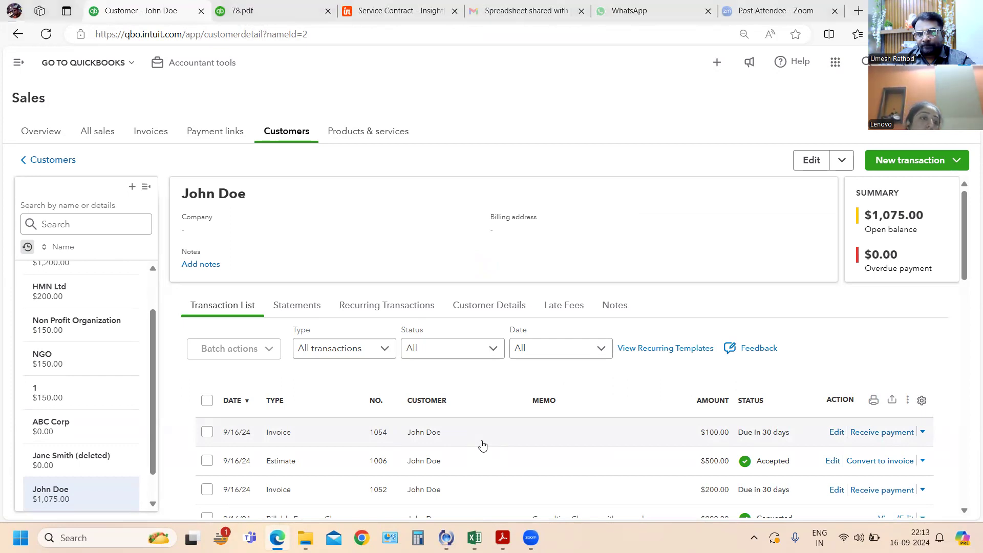
- Switch to the exercise PDF in Acrobat, read exercises 91 to 95, and return to QuickBooks Online
key("alt+Tab")
key("alt+Tab")
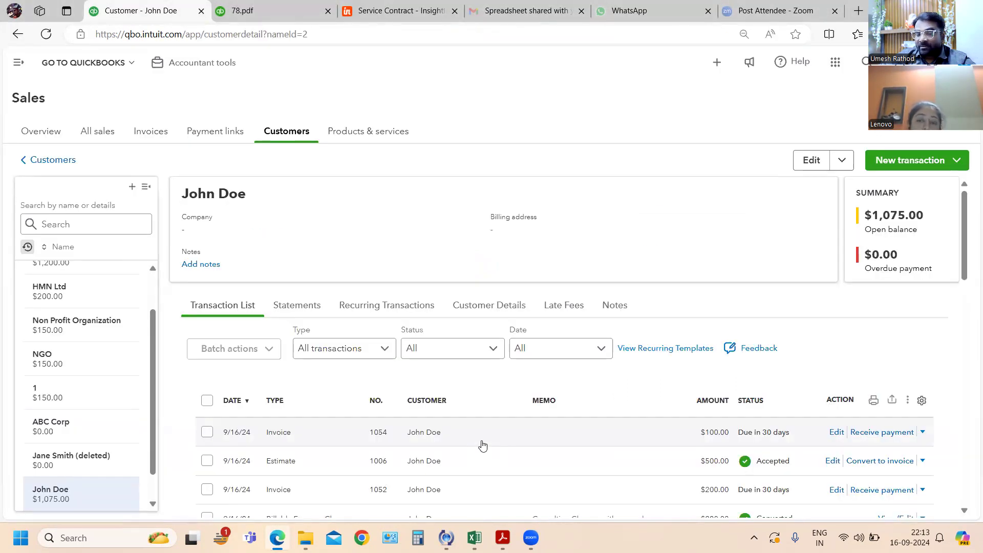
key("alt+Tab")
key("alt+Tab")
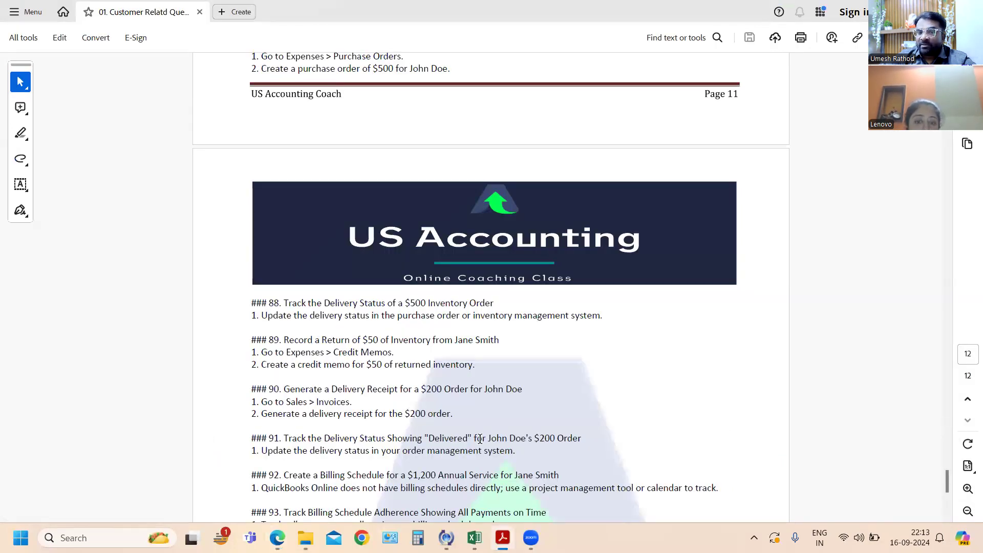
scroll(480, 439, "down", 2)
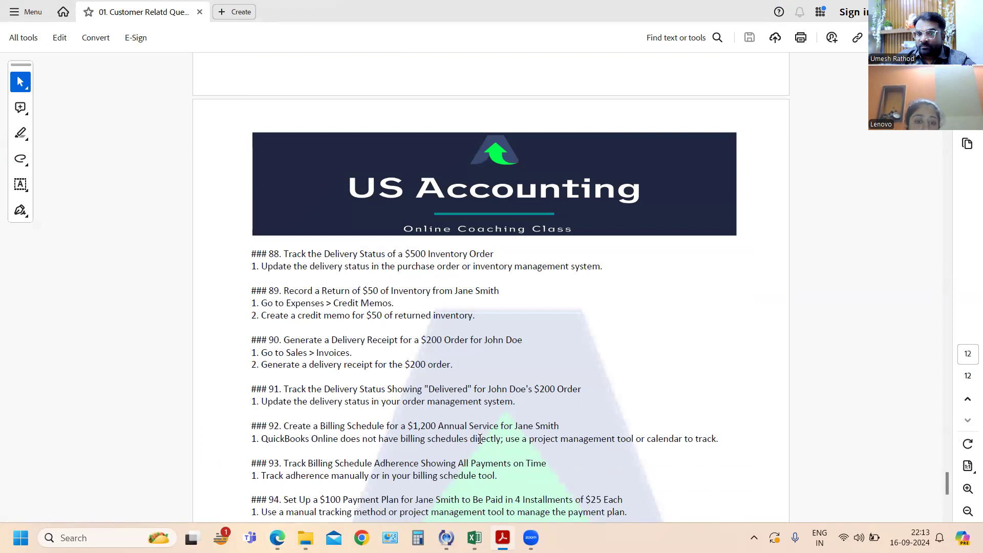
scroll(480, 439, "down", 1)
scroll(481, 439, "down", 1)
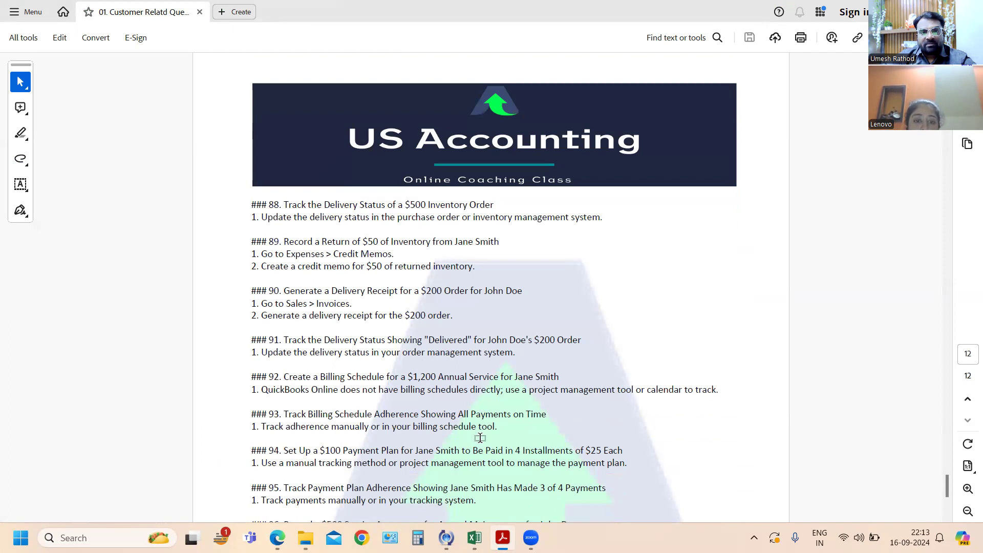
key("alt+Tab")
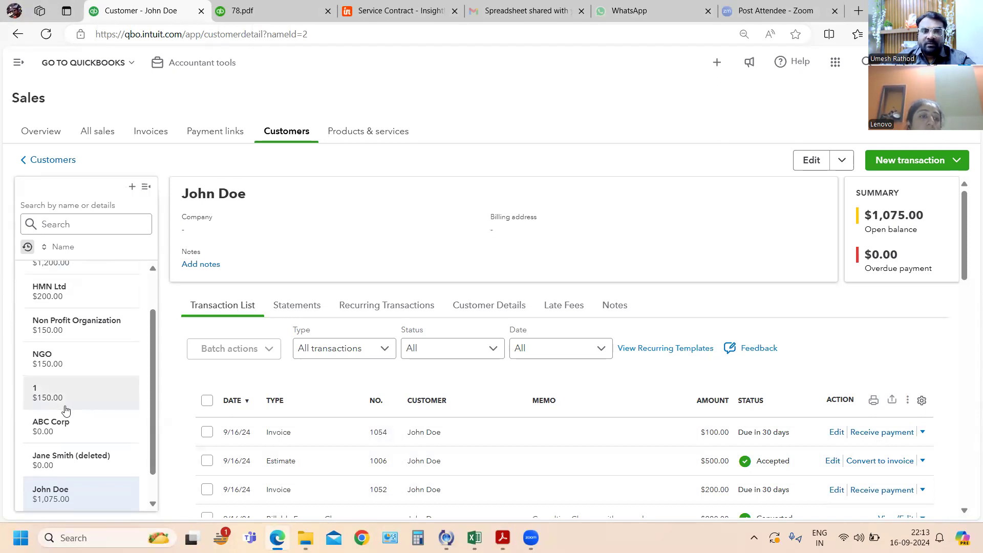
- Open the record of the customer named in exercise 92, check the recurring transactions, and review the full transaction list
scroll(67, 400, "up", 1)
left_click(89, 319)
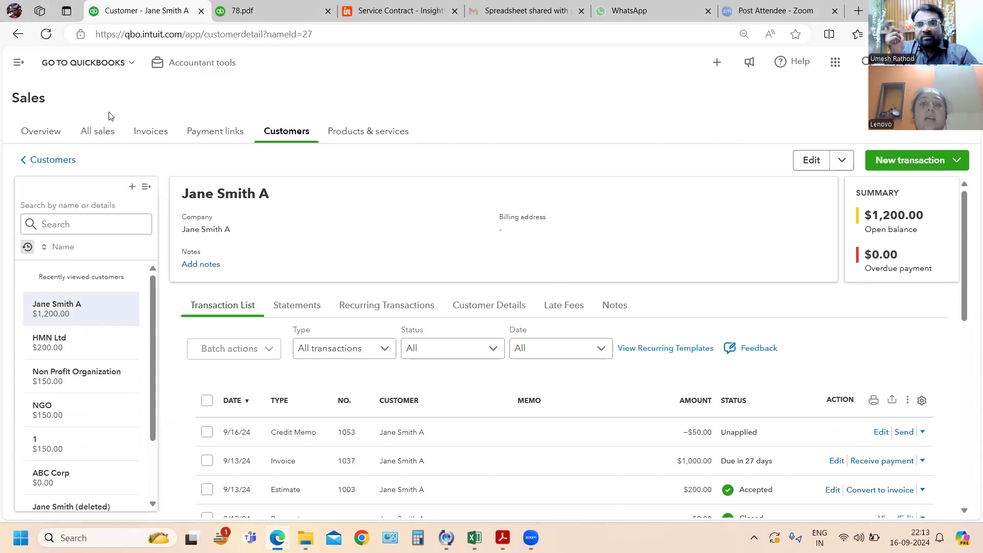
left_click(398, 308)
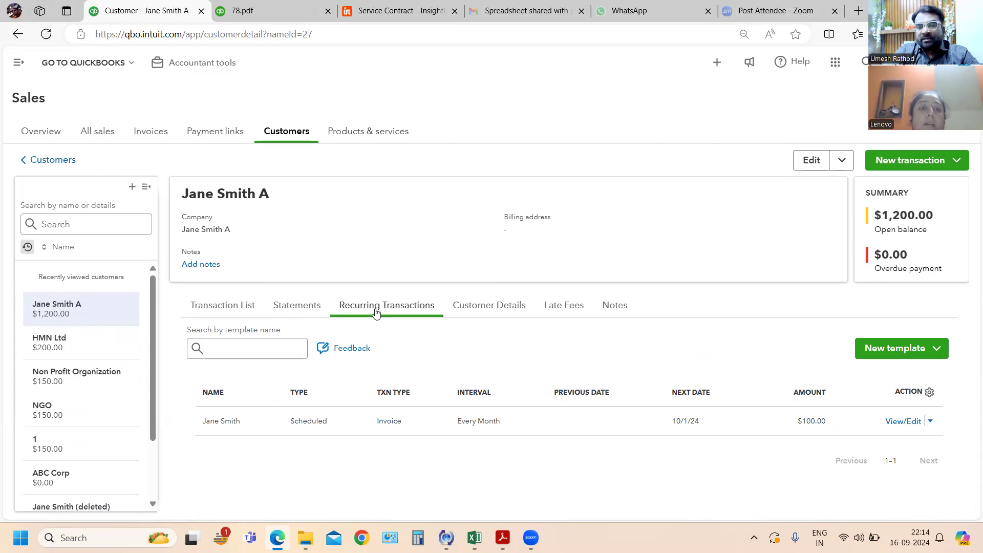
left_click(241, 306)
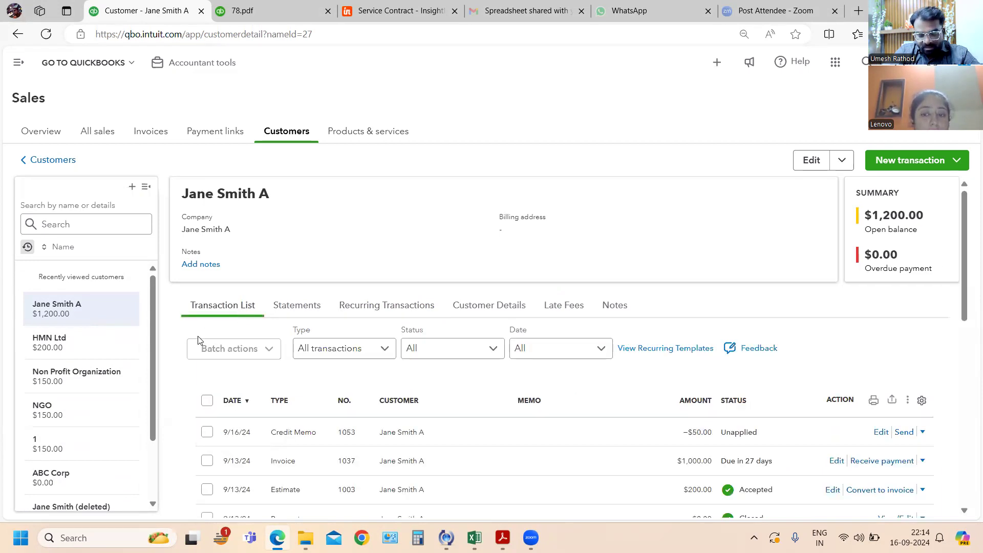
scroll(599, 397, "down", 4)
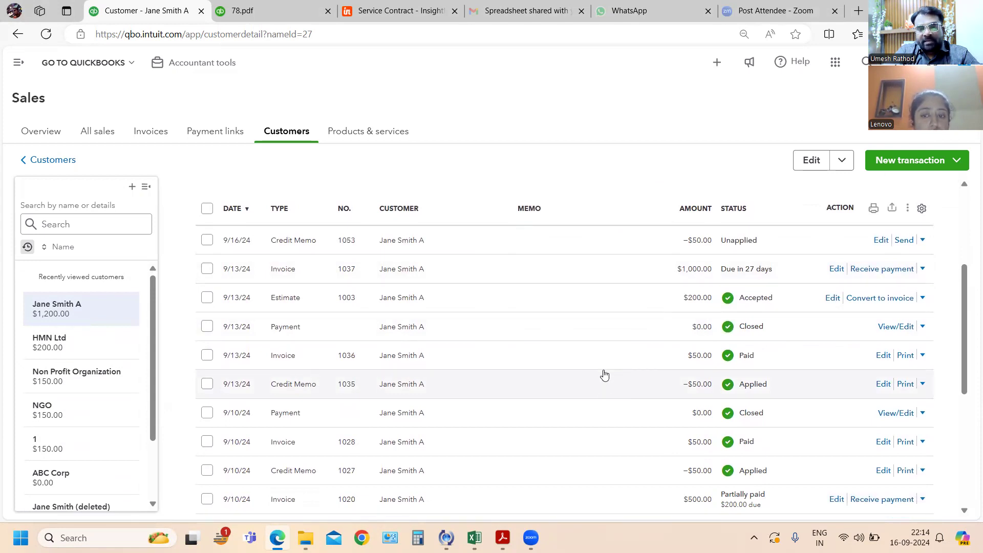
scroll(605, 375, "down", 4)
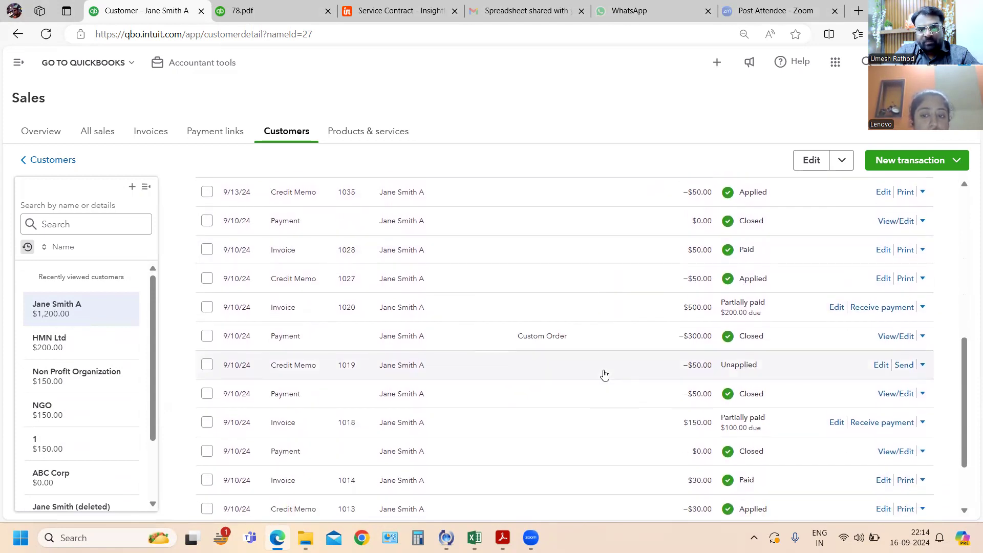
- Start a new invoice for the open customer and add the Annual Service Contract item for $1,000.00
scroll(605, 375, "down", 2)
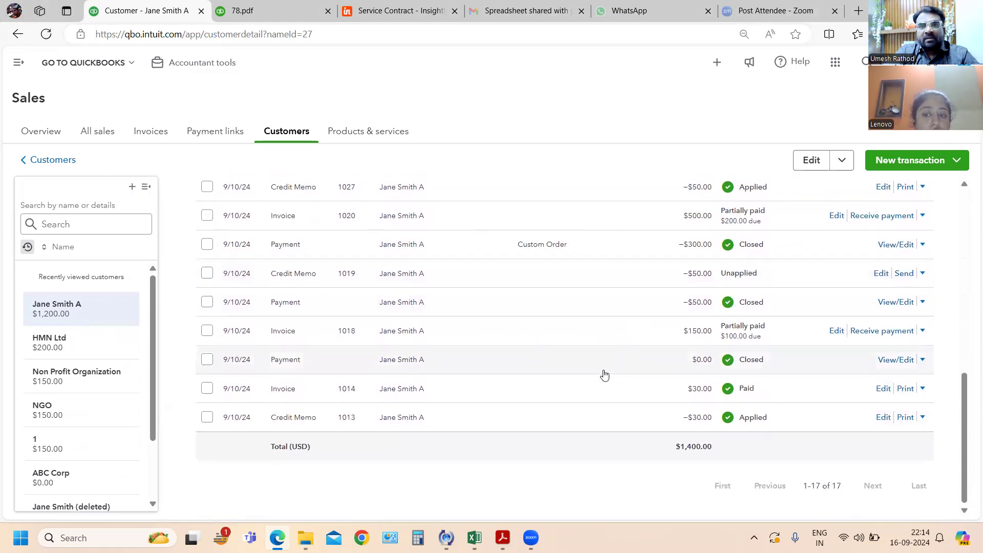
scroll(604, 376, "up", 8)
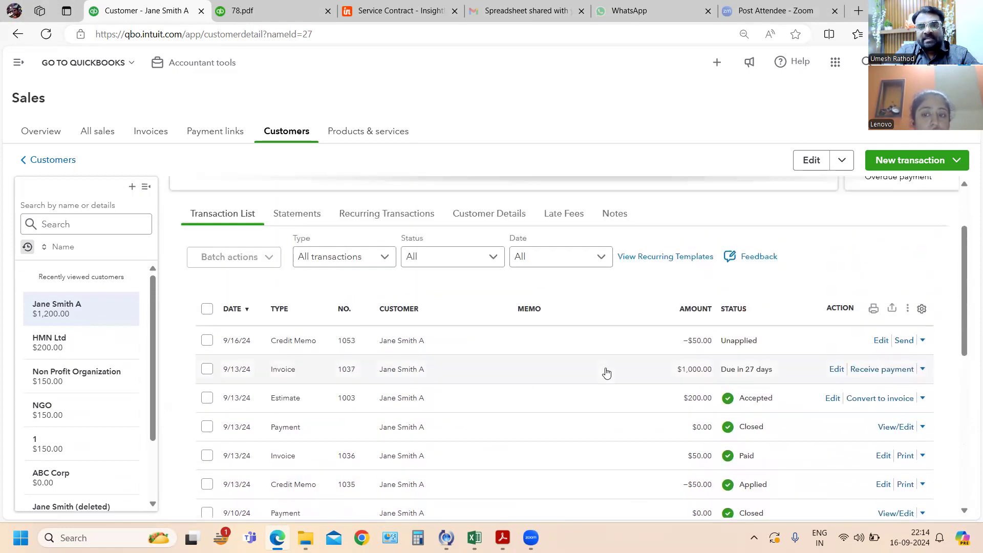
left_click(925, 370)
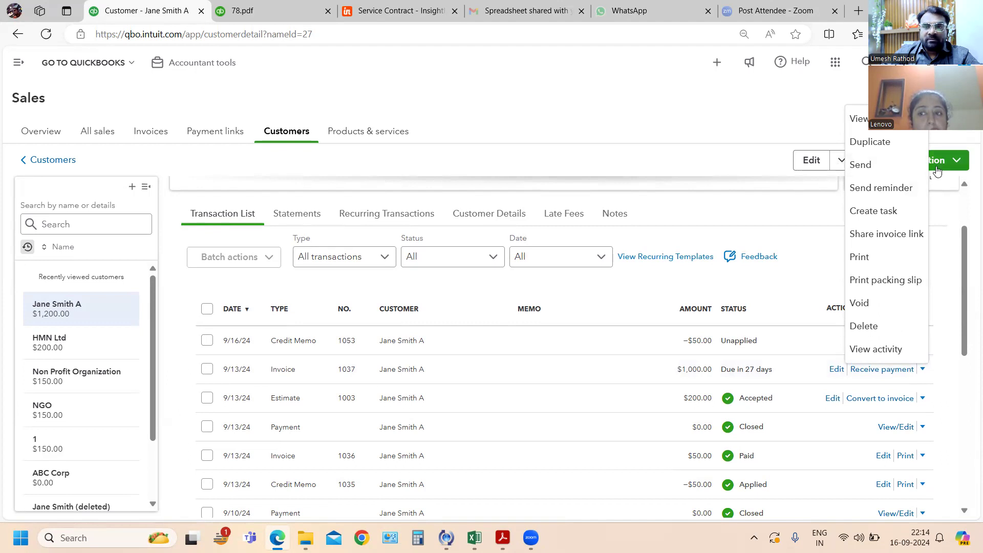
left_click(959, 161)
left_click(911, 189)
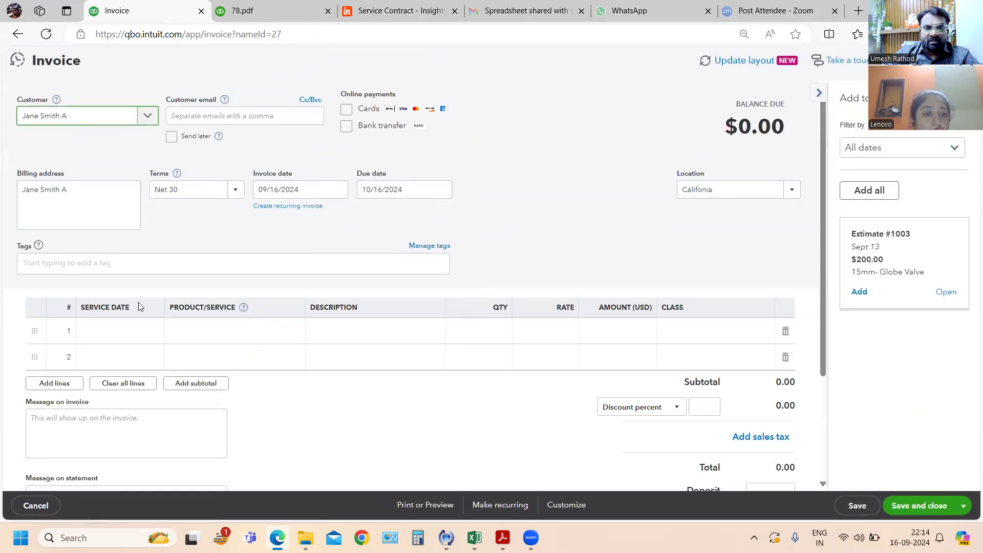
left_click(146, 334)
left_click(277, 338)
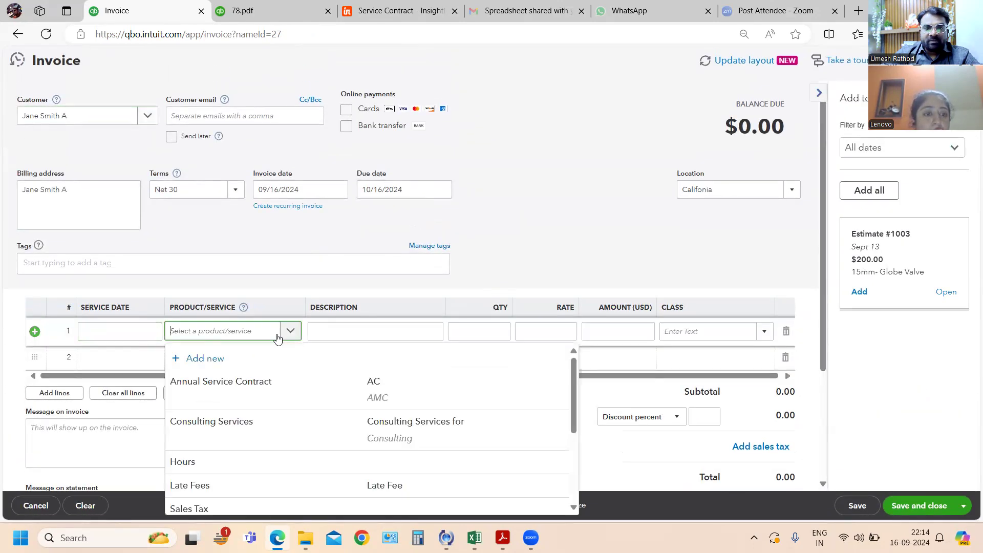
left_click(216, 381)
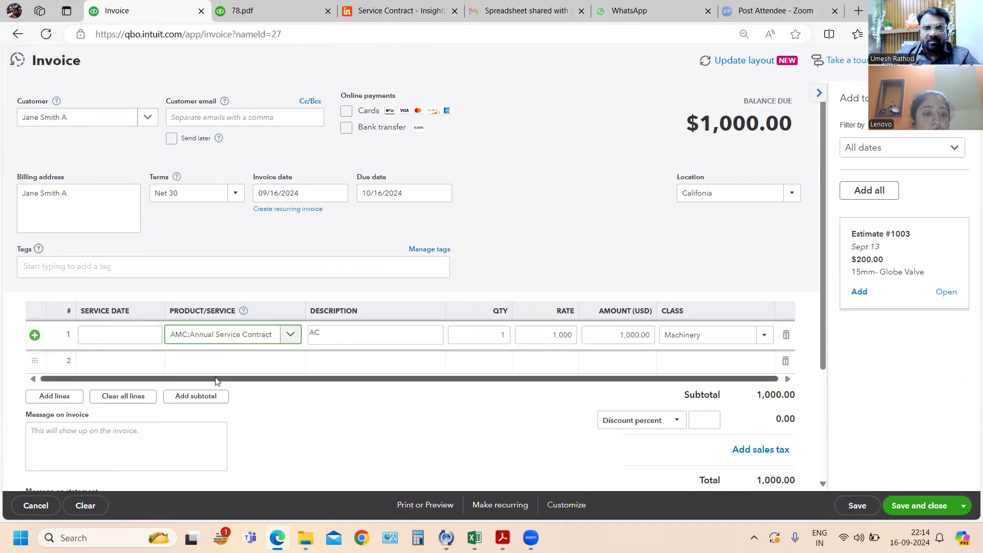
key("Tab")
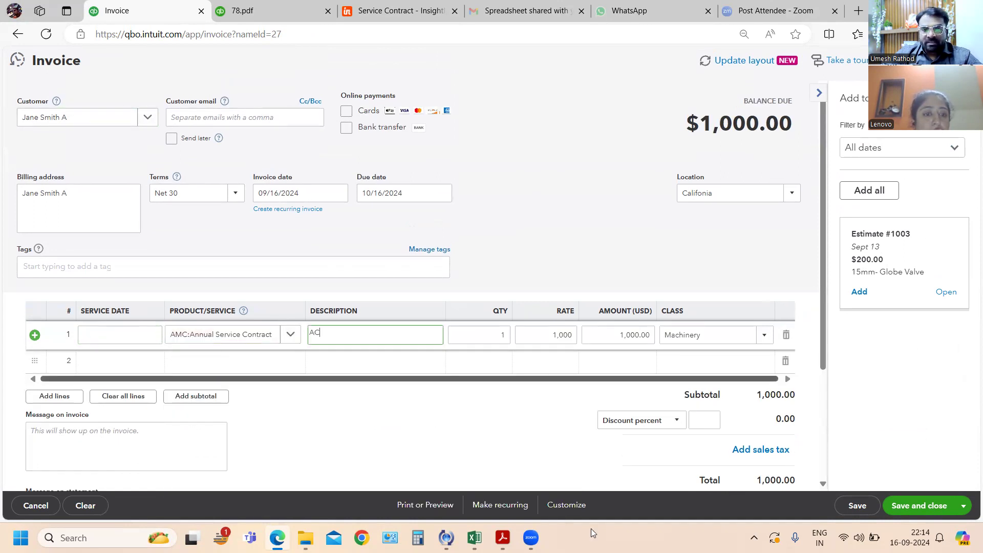
- Make the invoice recurring with a start date of 09/16/2024 and an end date of 09/17/2024, and save the template
left_click(493, 506)
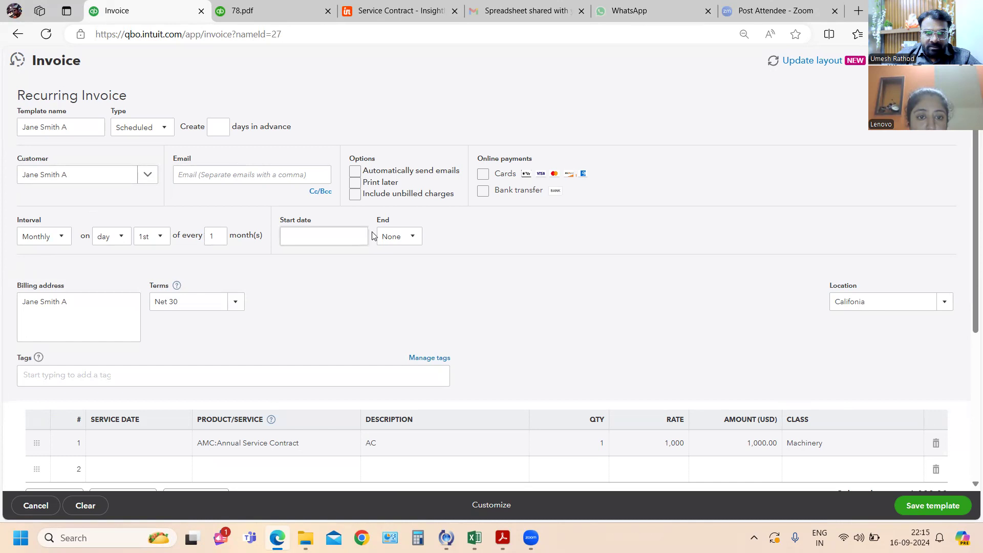
left_click(358, 238)
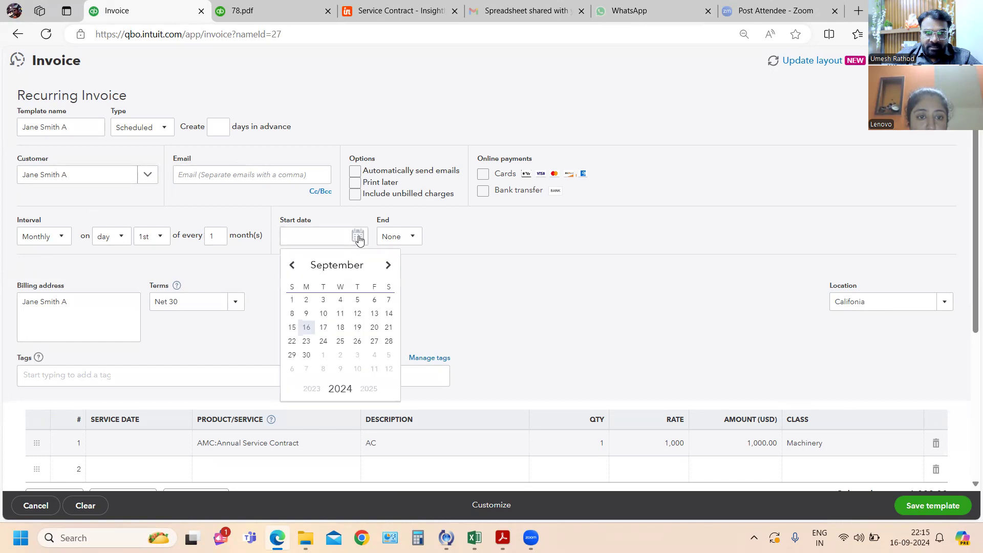
left_click(307, 330)
left_click(409, 239)
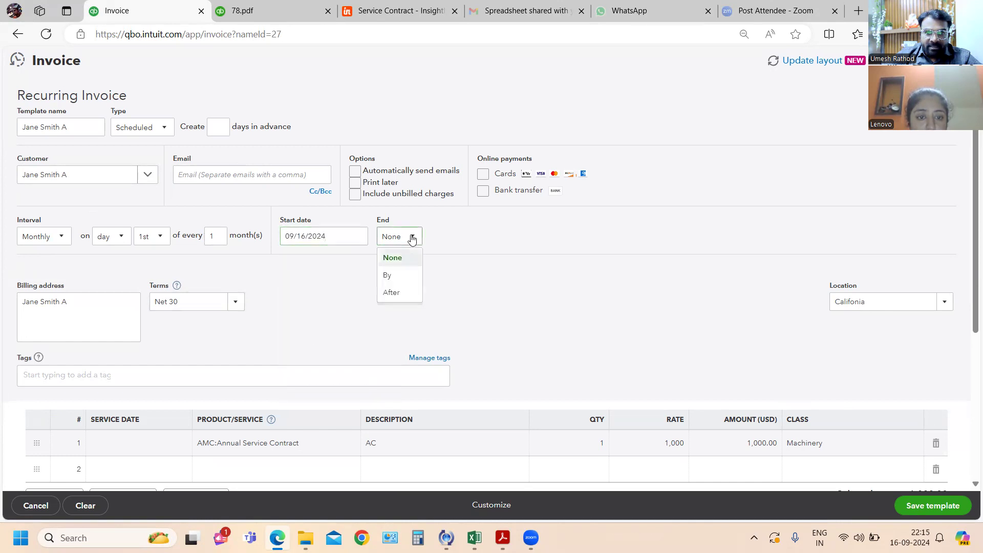
left_click(404, 272)
left_click(476, 235)
left_click(498, 236)
left_click(463, 328)
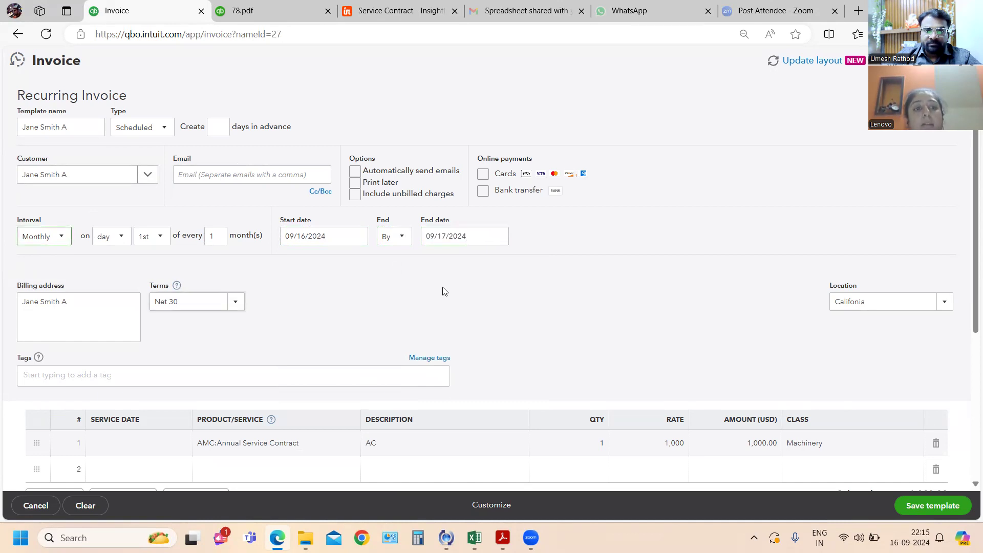
scroll(445, 291, "down", 1)
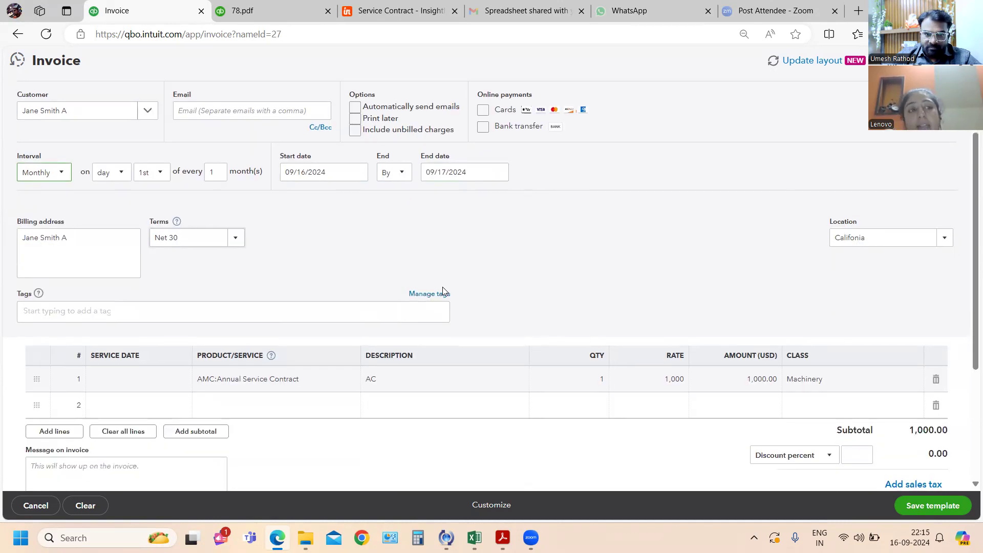
left_click(401, 176)
left_click(400, 175)
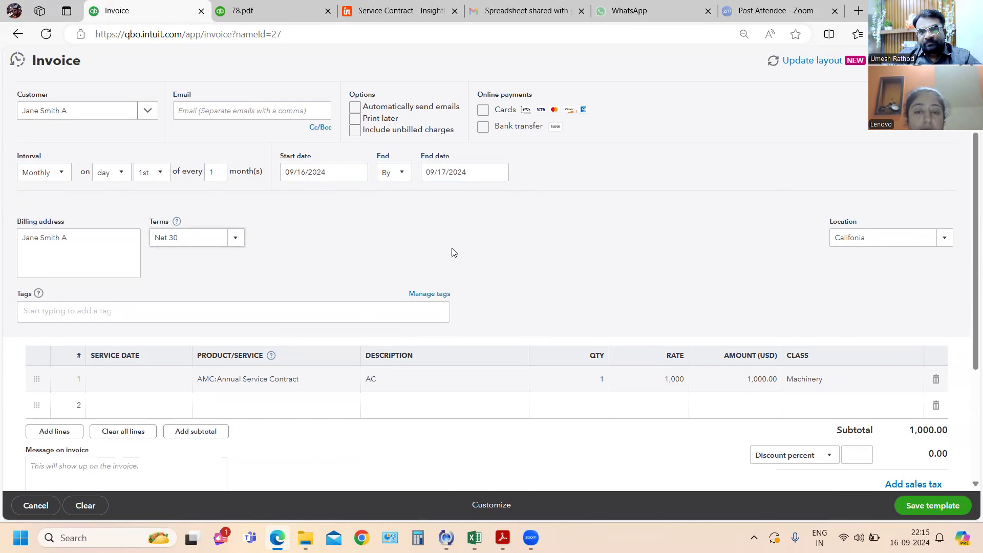
left_click(930, 509)
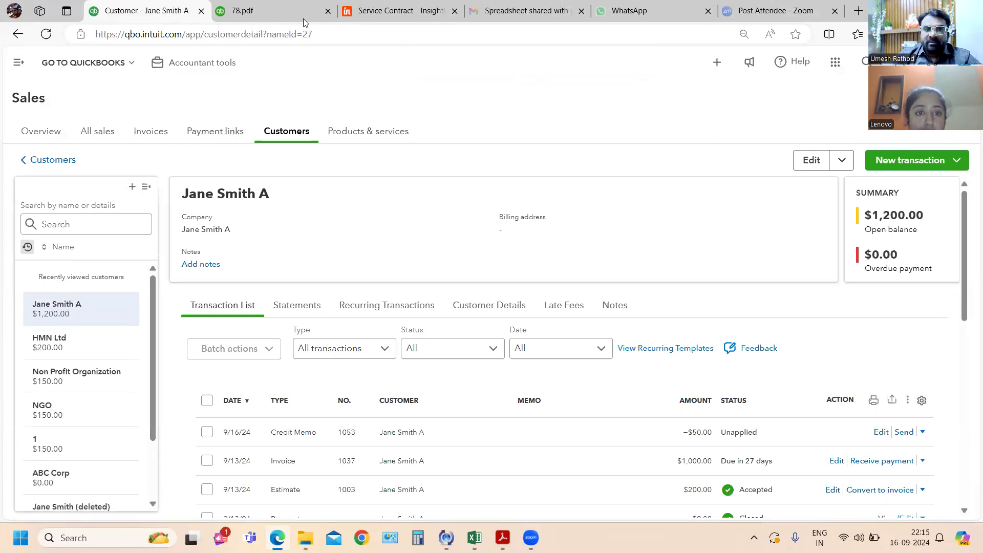
- Close the 78.pdf page, sign out of QuickBooks Online, and sign back in with the account password
left_click(328, 11)
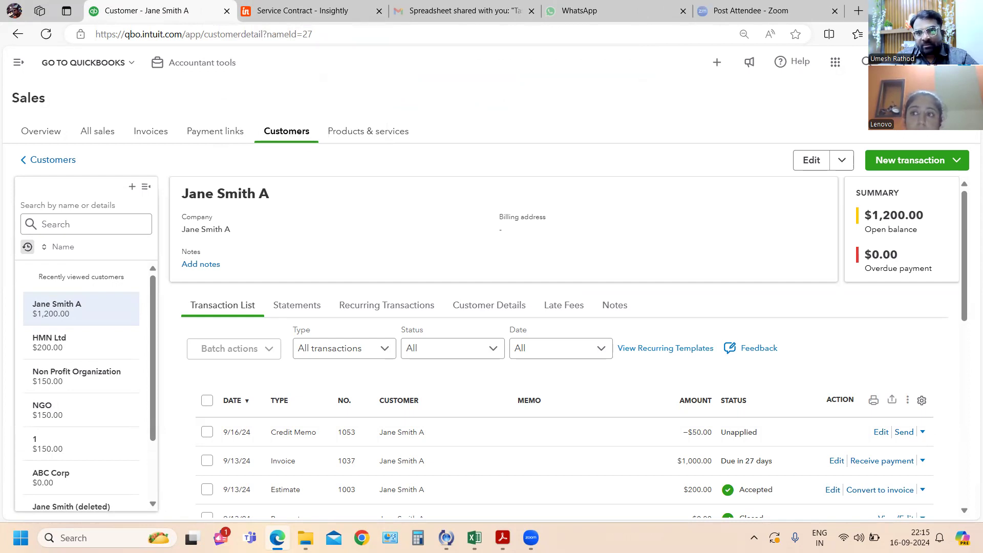
left_click(964, 62)
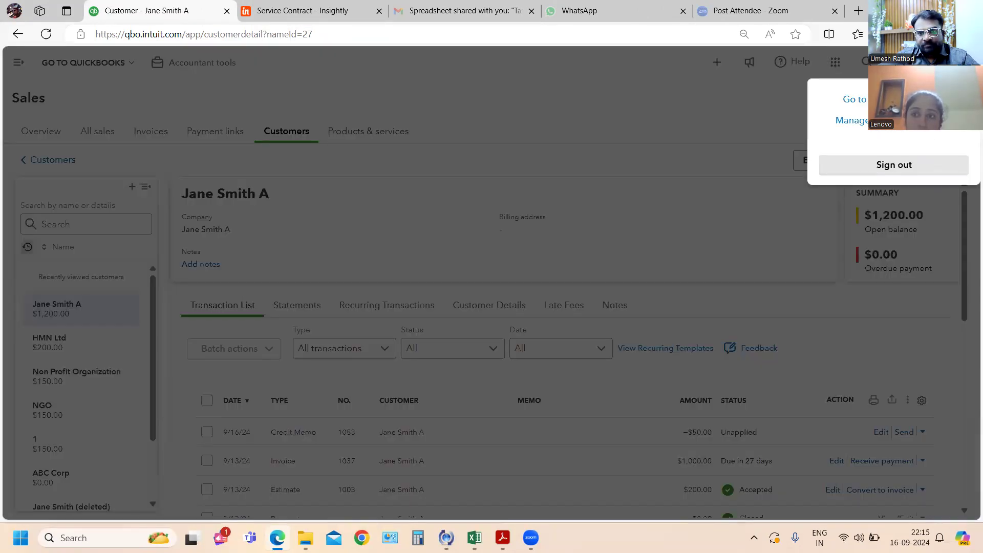
left_click(892, 237)
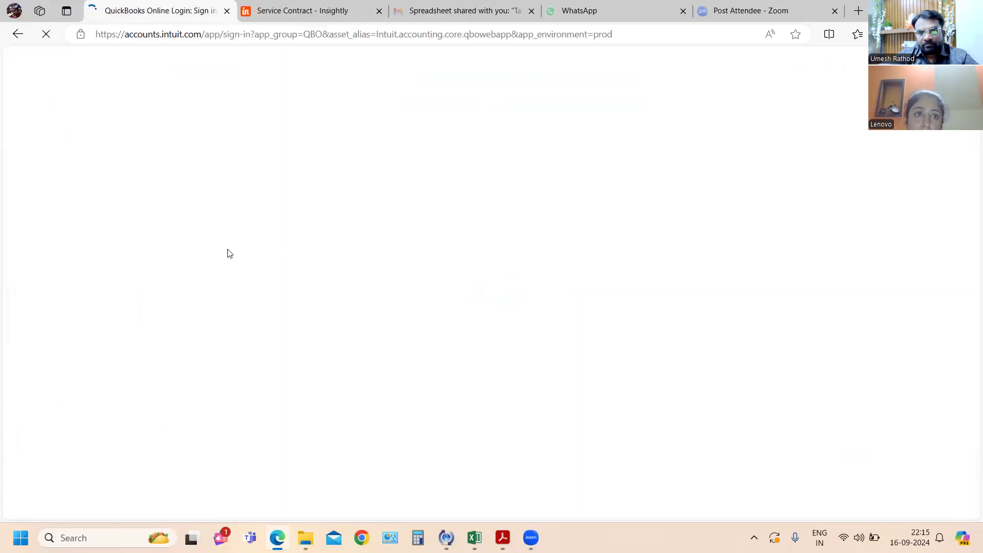
left_click(484, 244)
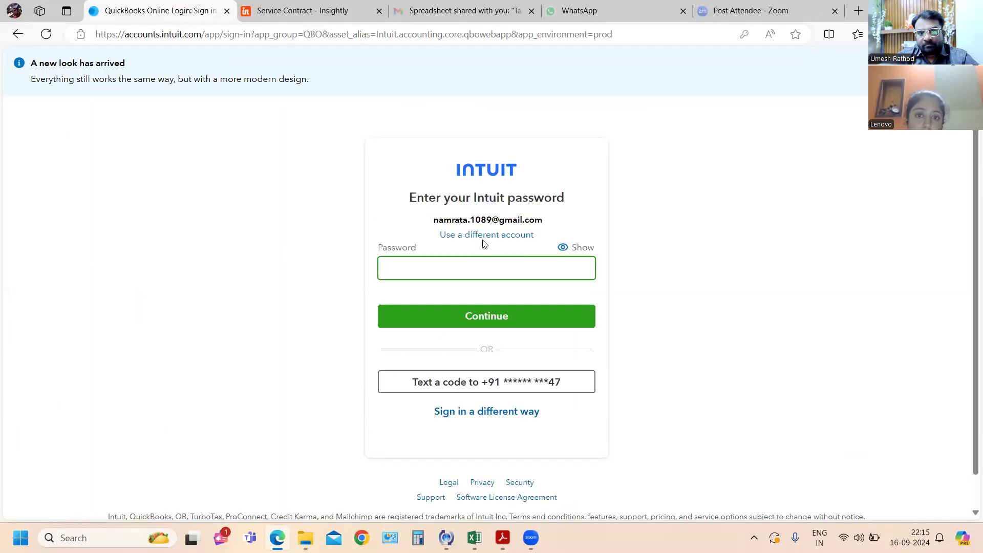
left_click(498, 318)
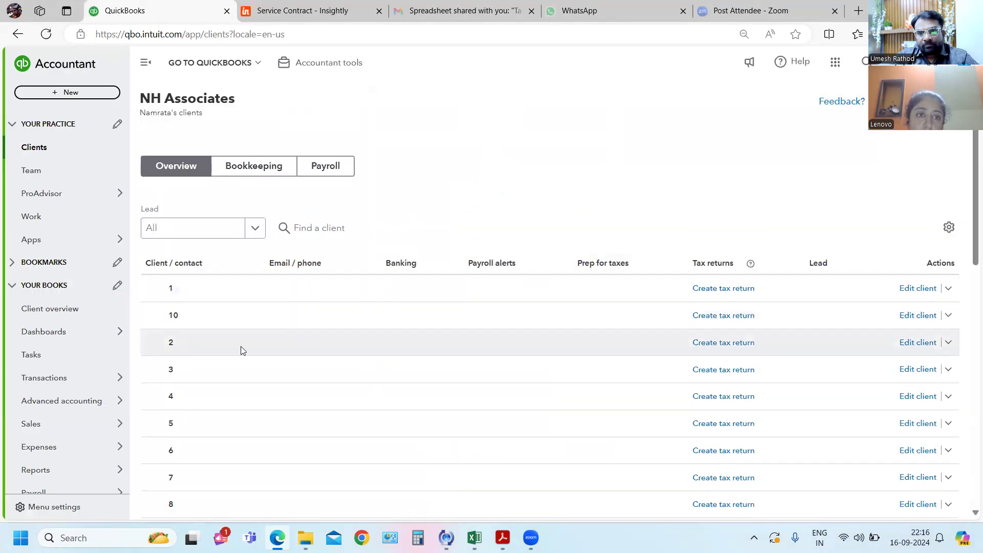
- Go to the customer list and reopen the record of the customer with the new recurring invoice
mouse_move(122, 428)
left_click(163, 401)
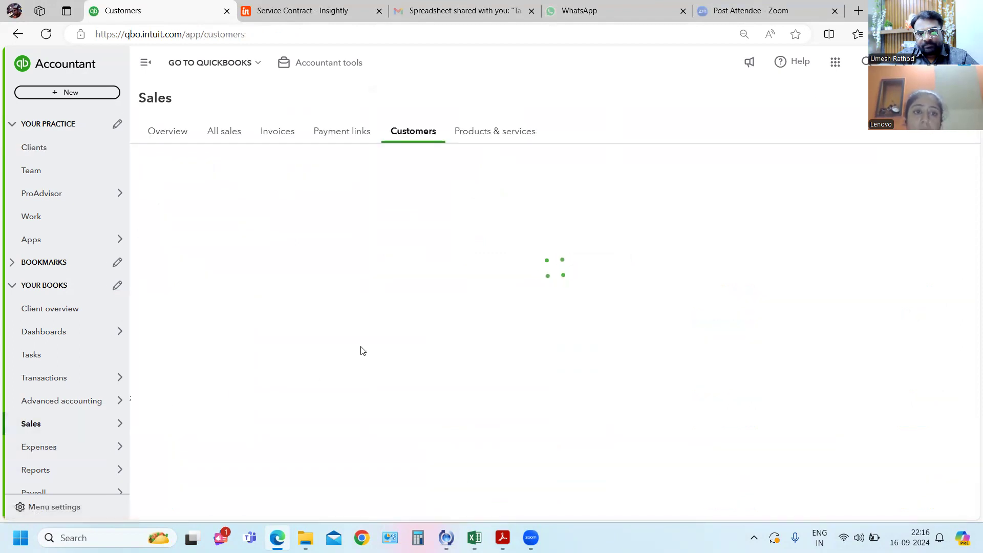
scroll(360, 347, "down", 5)
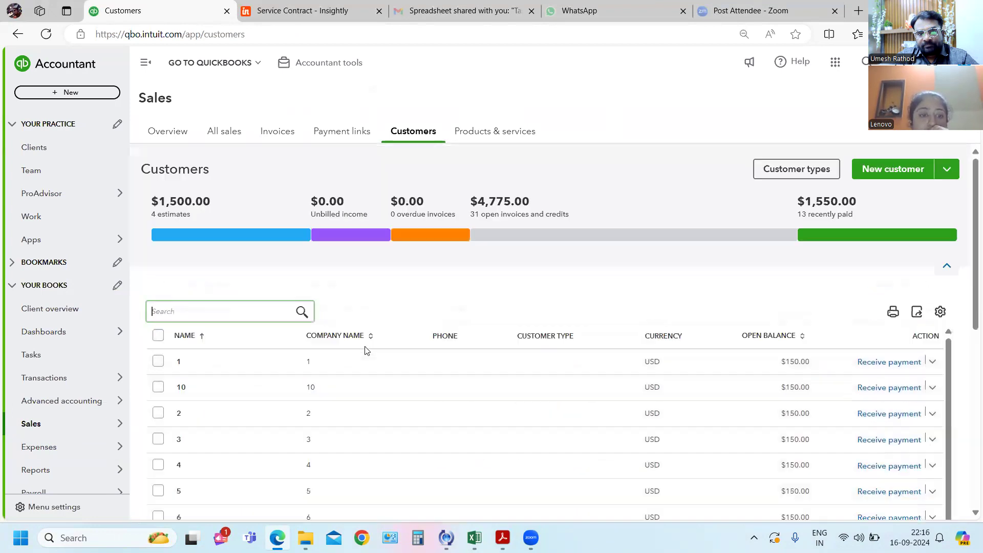
scroll(365, 346, "down", 5)
scroll(374, 388, "down", 3)
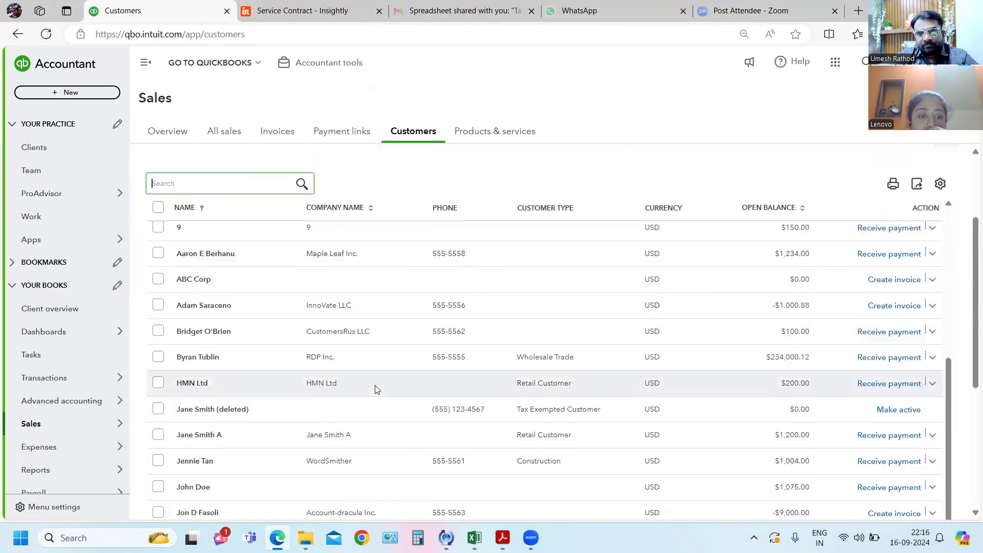
left_click(312, 443)
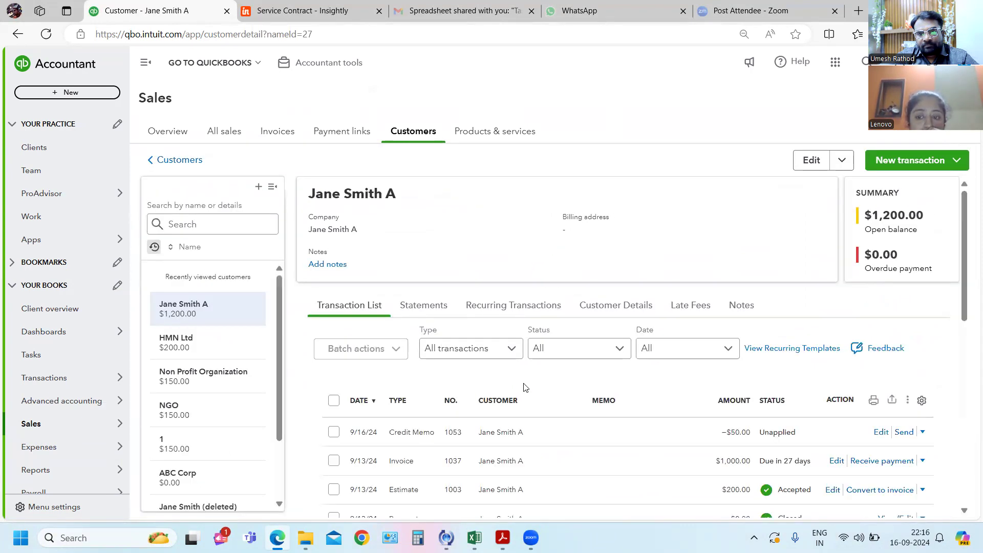
- Check the customer's recurring templates, and examine the transaction list by date for an invoice generated from the new template
scroll(538, 379, "down", 1)
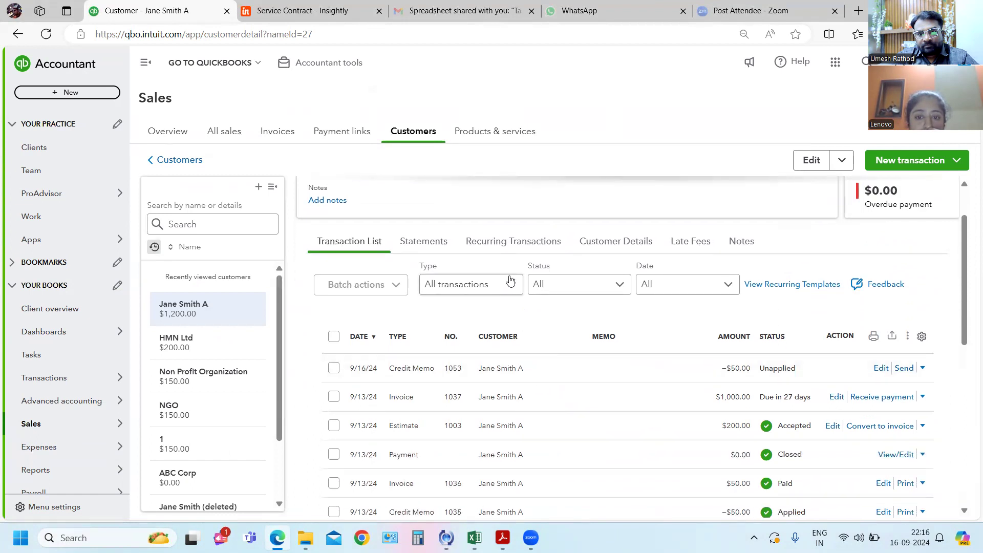
left_click(519, 245)
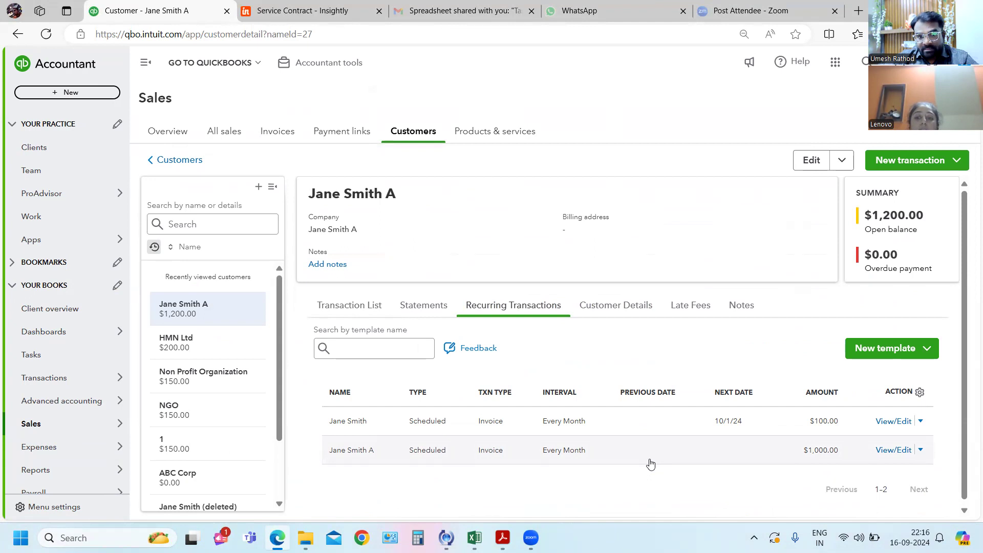
left_click(335, 307)
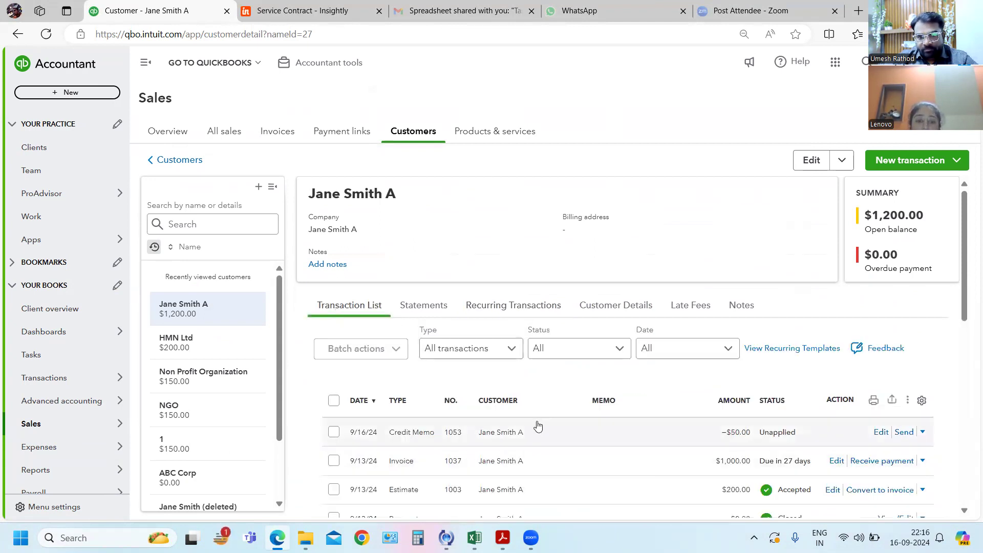
left_click(360, 400)
left_click(360, 401)
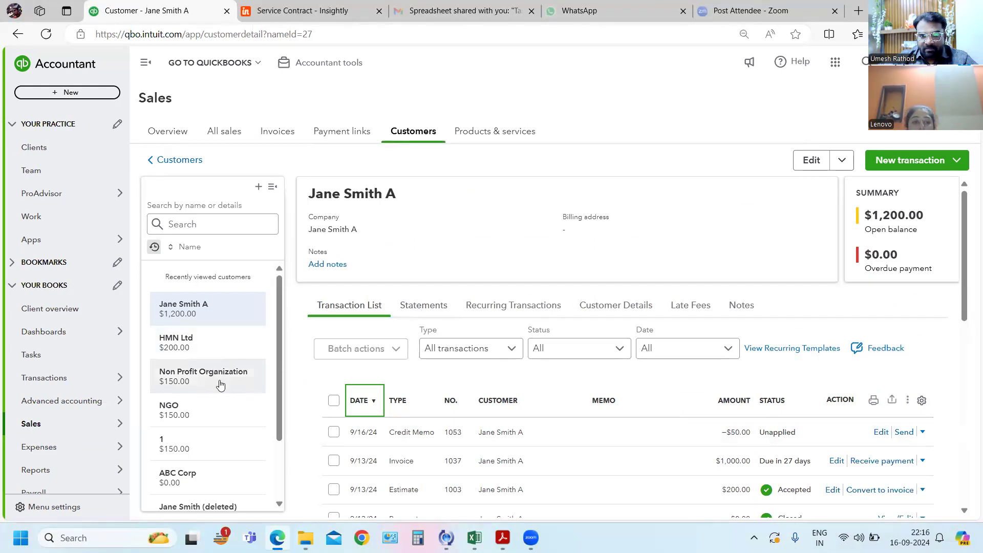
scroll(232, 385, "down", 2)
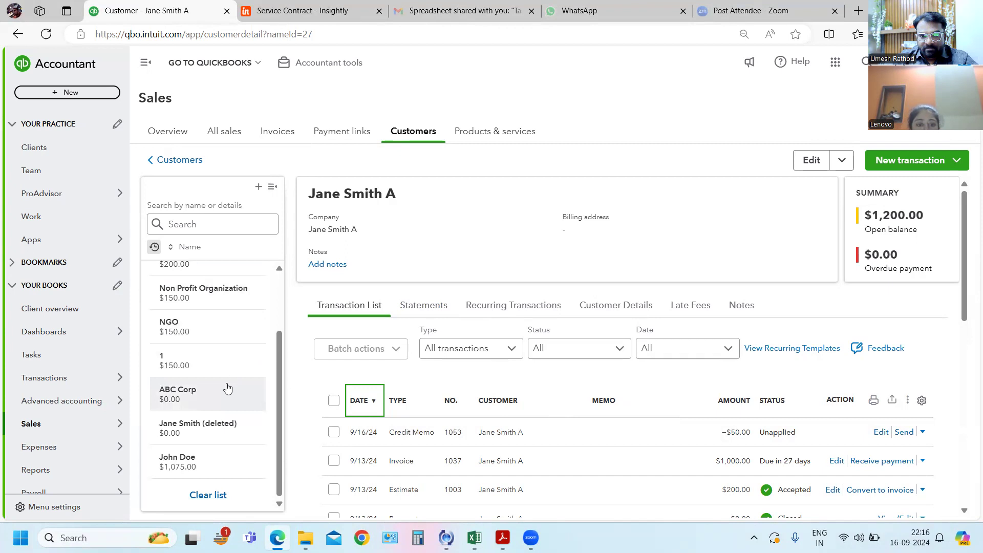
- Set the $1,000.00 recurring invoice template to run on the 16th of the month, save it, and refresh the customer page
left_click(538, 313)
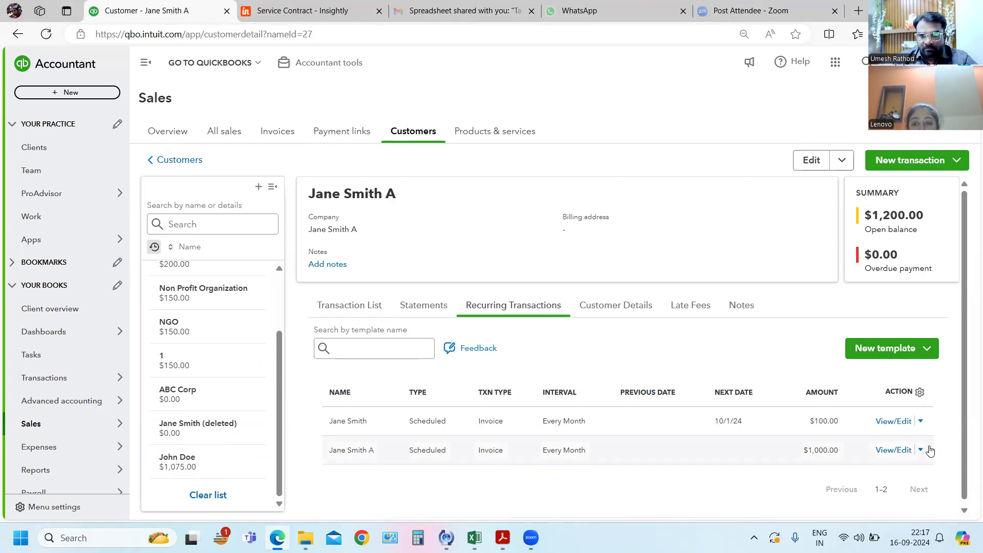
left_click(921, 450)
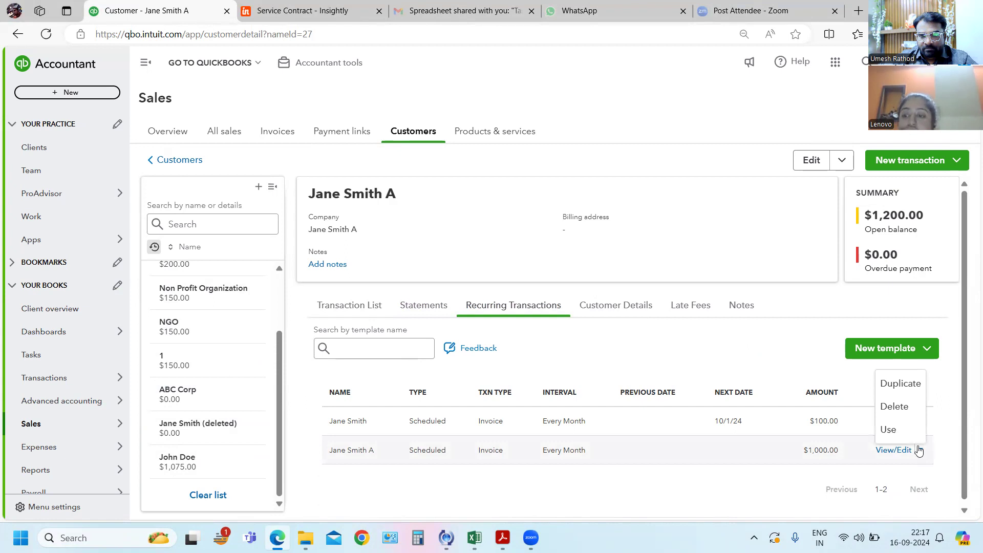
left_click(567, 452)
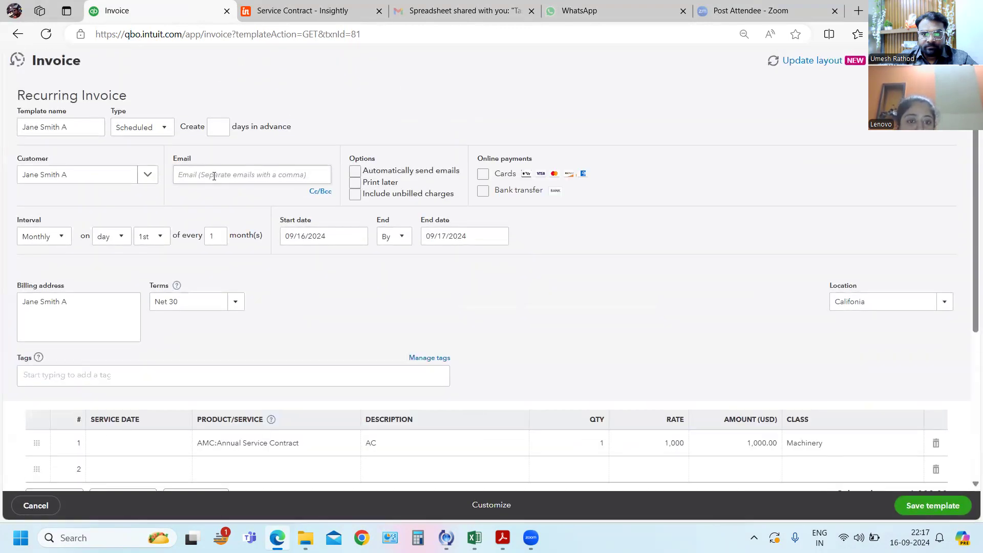
left_click(161, 241)
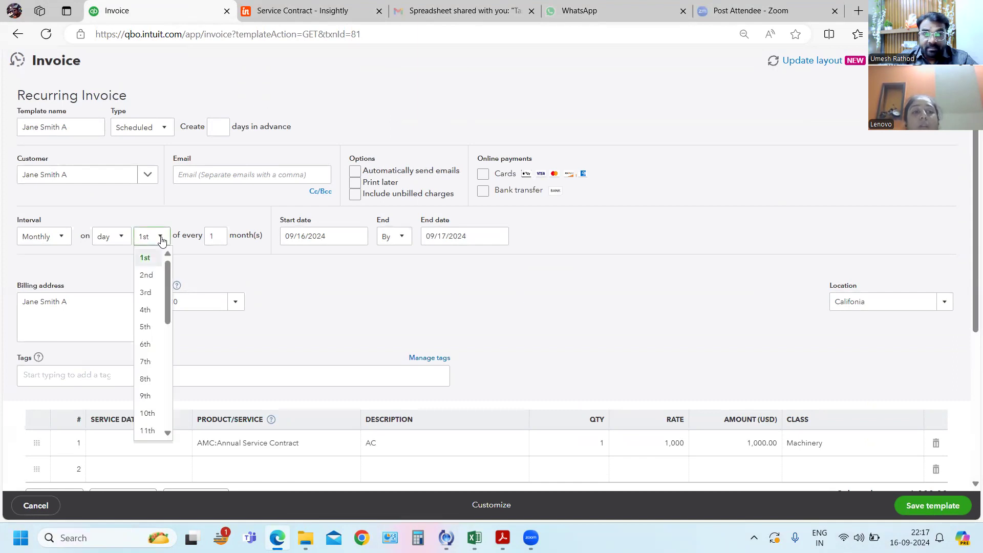
scroll(152, 287, "down", 4)
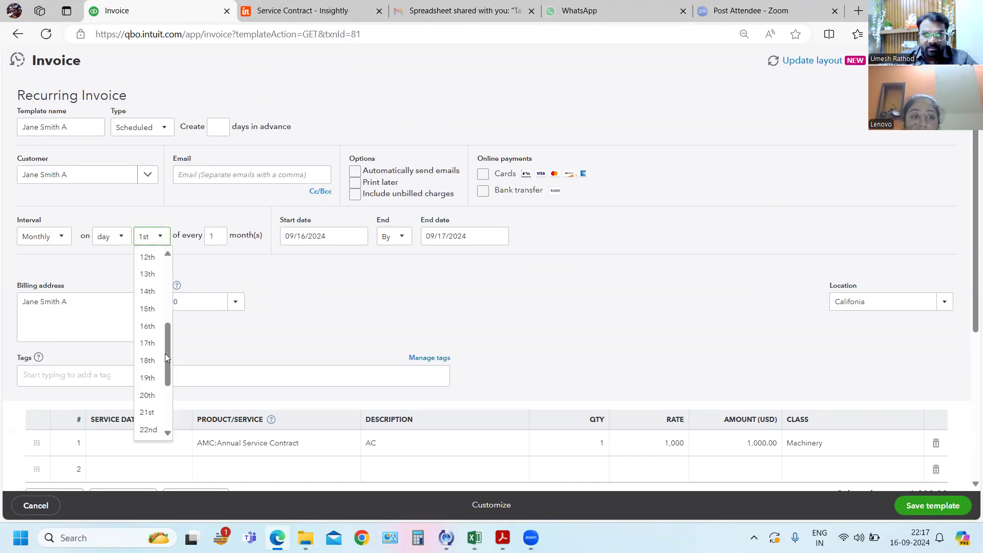
left_click(146, 327)
left_click(326, 278)
left_click(915, 514)
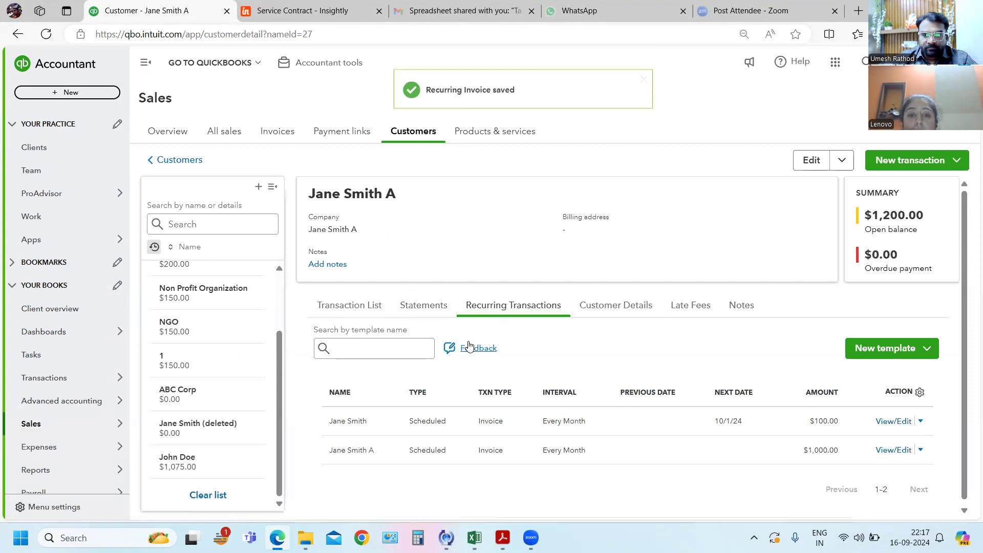
left_click(45, 35)
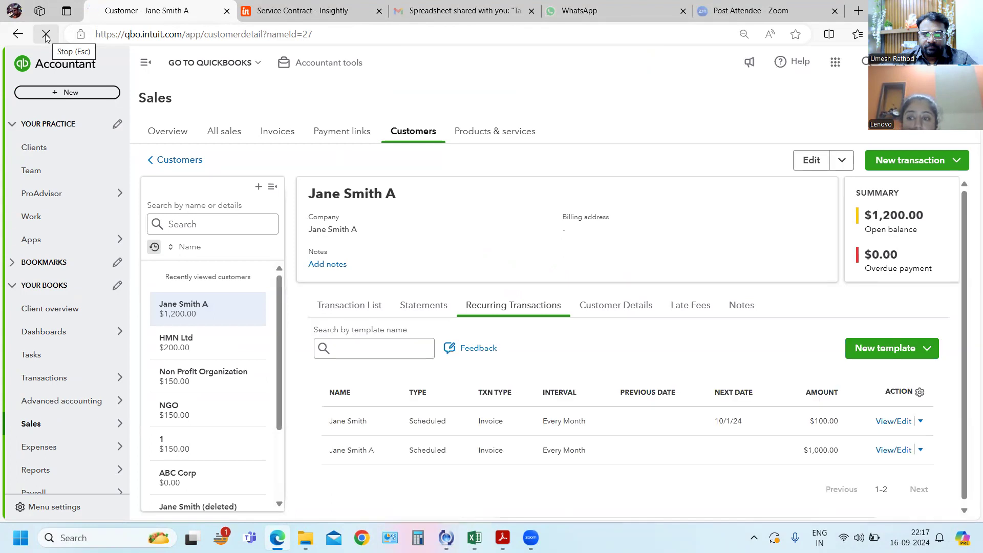
- Check the customer's transaction list for a generated invoice, and set the $1,000.00 recurring invoice template to the 15th of the month and save it
left_click(347, 308)
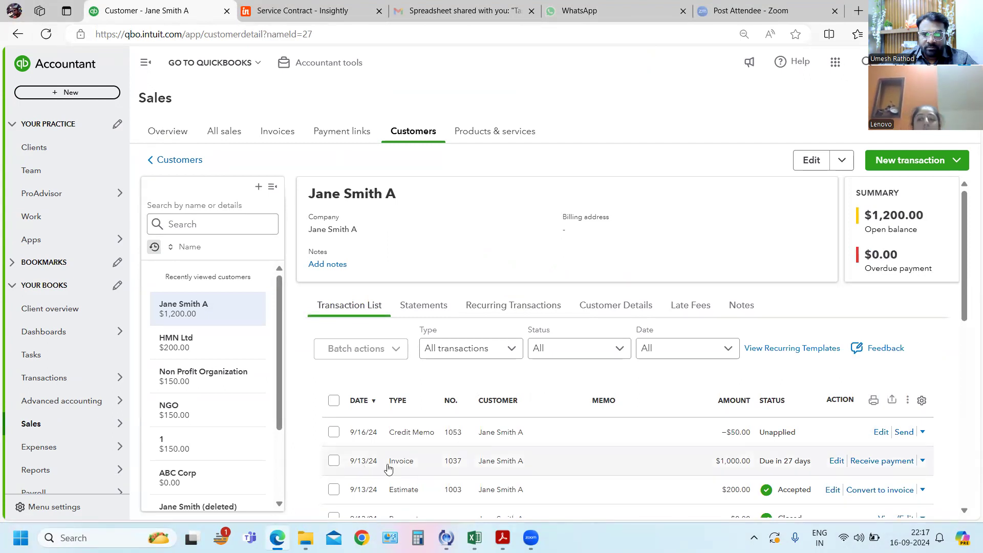
left_click(501, 306)
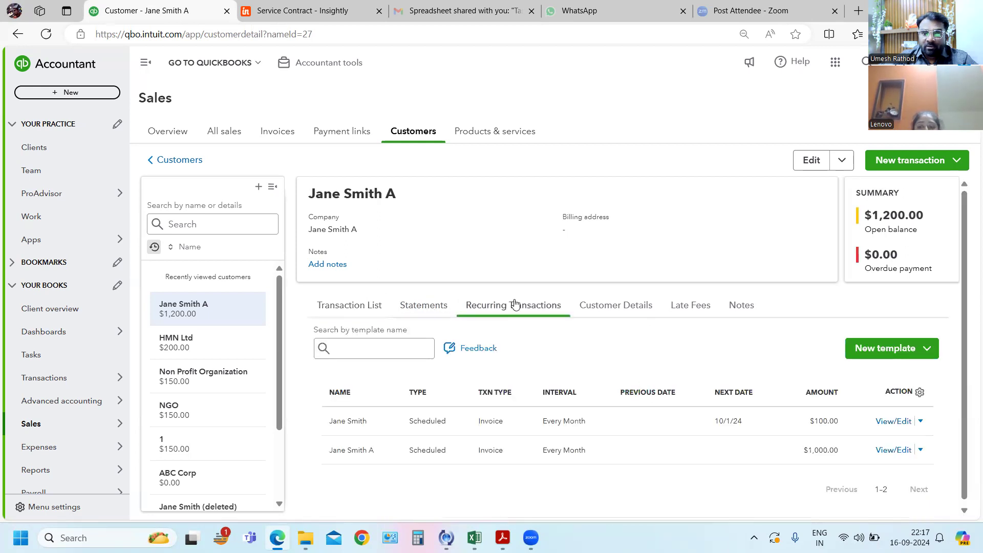
left_click(620, 452)
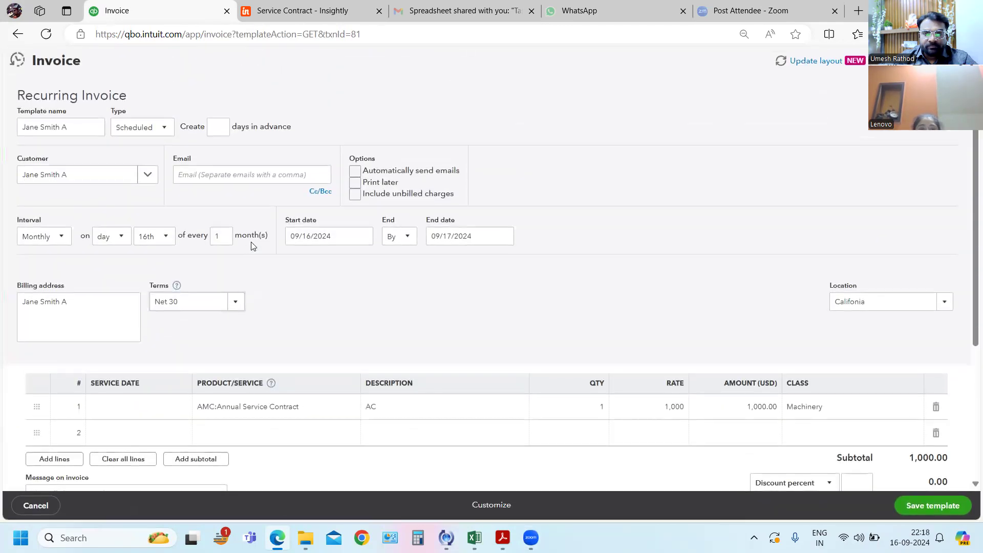
left_click(166, 236)
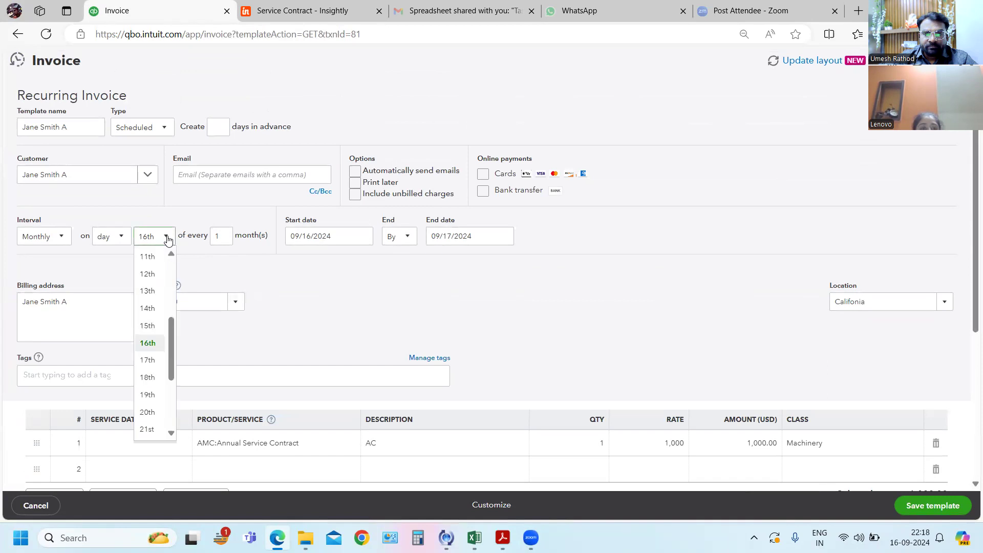
left_click(146, 329)
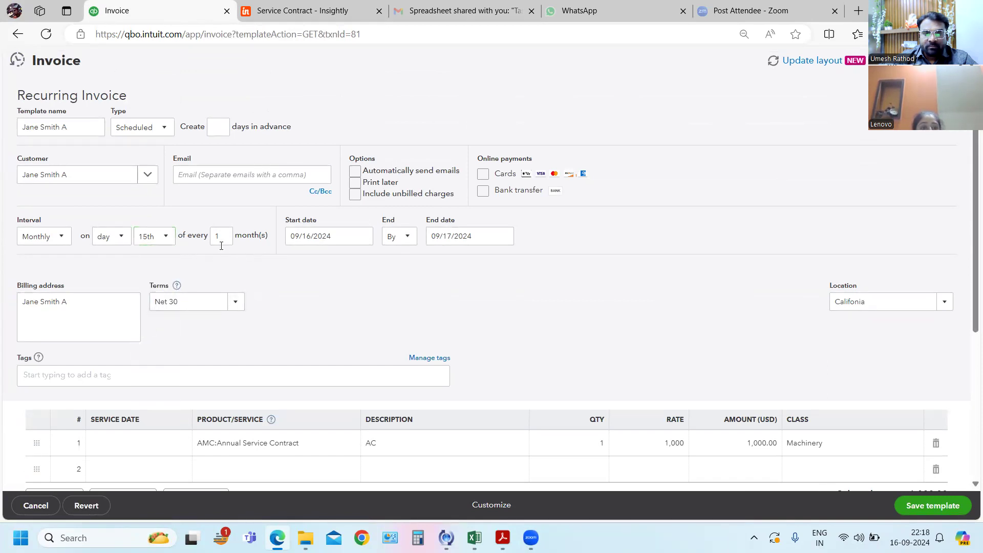
left_click(219, 341)
left_click(50, 241)
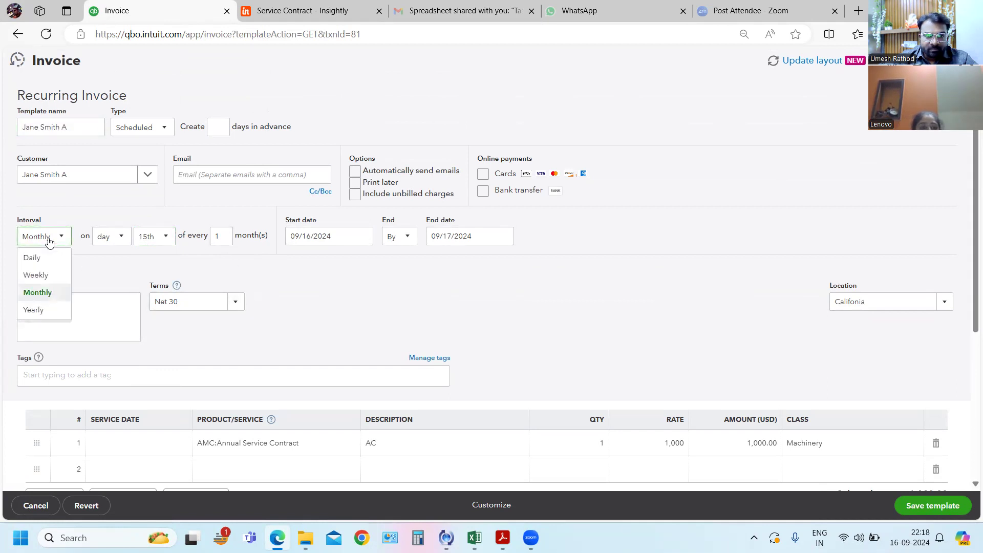
left_click(49, 240)
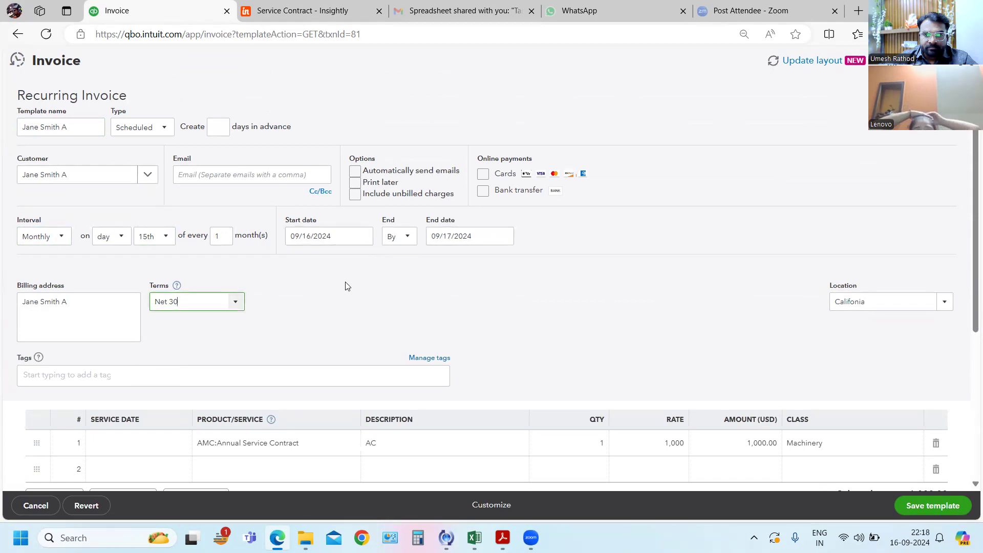
scroll(345, 290, "down", 3)
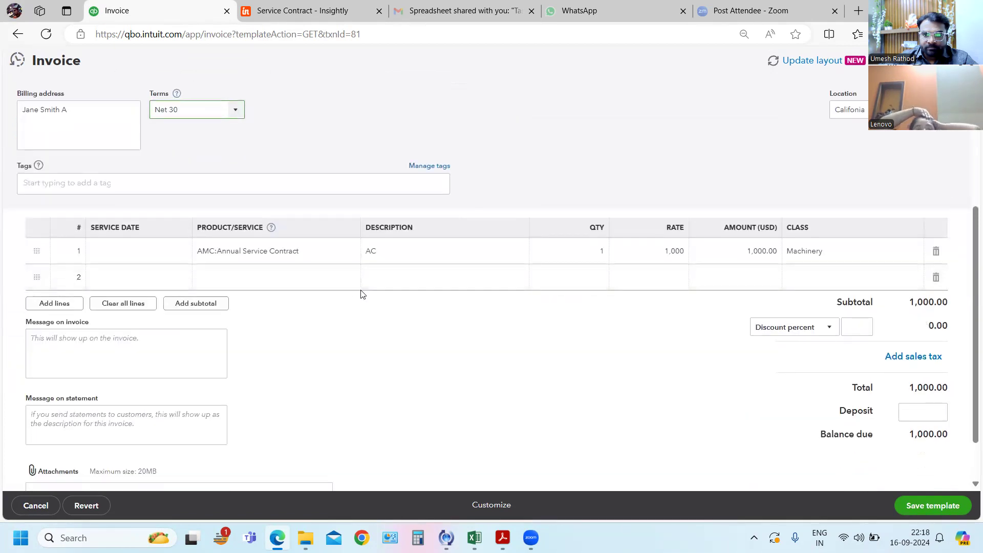
left_click(917, 506)
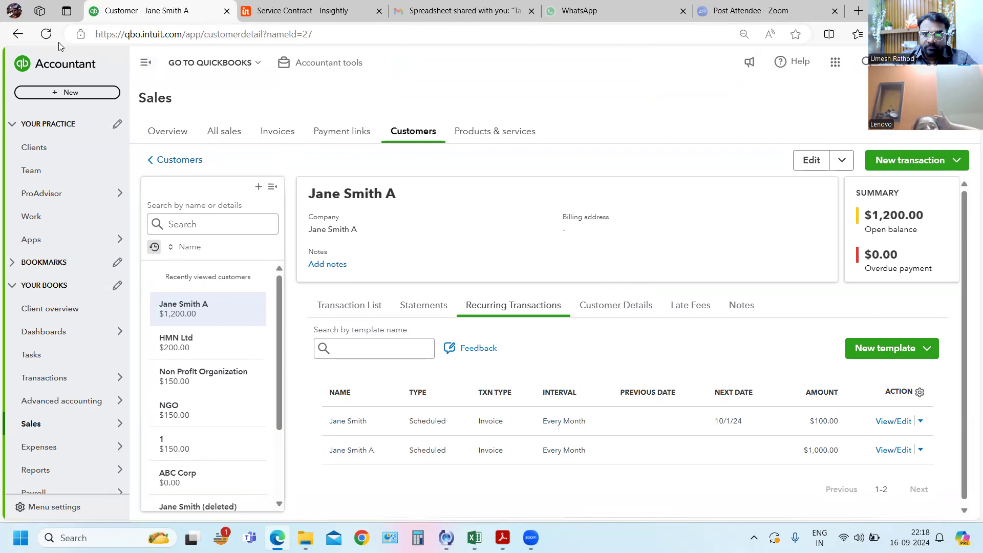
- Reopen the $1,000.00 recurring invoice template and try to save it with a start date of 09/15/2024
left_click(604, 449)
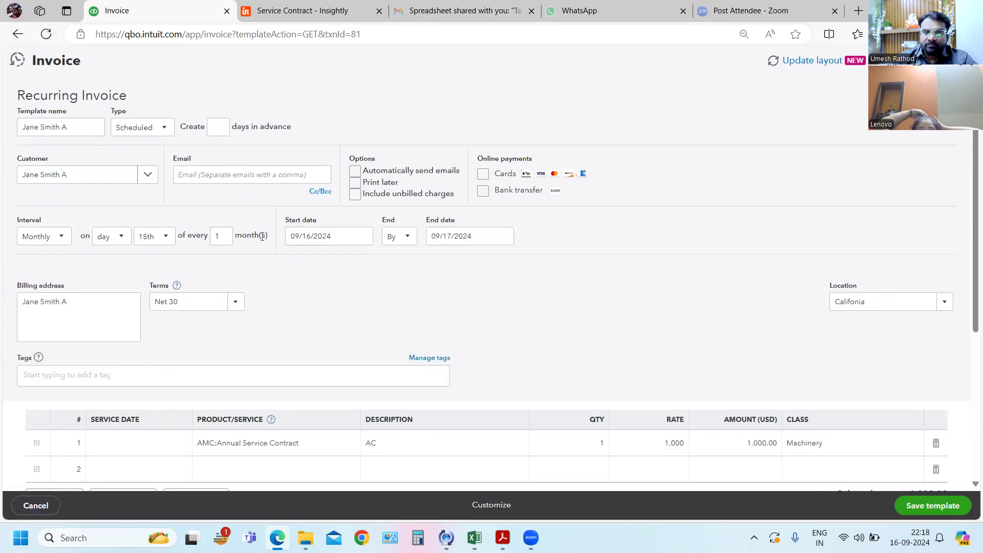
left_click(365, 240)
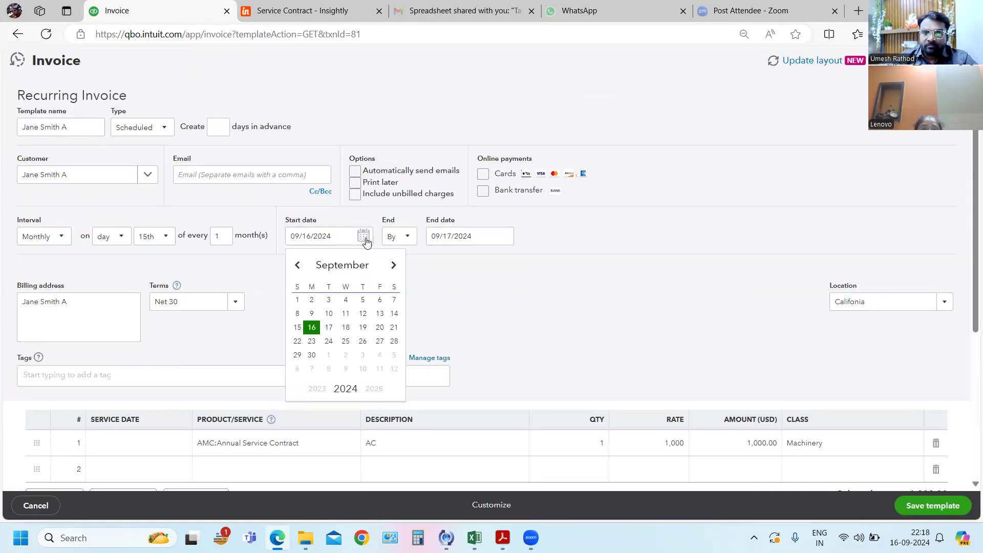
left_click(297, 328)
left_click(416, 291)
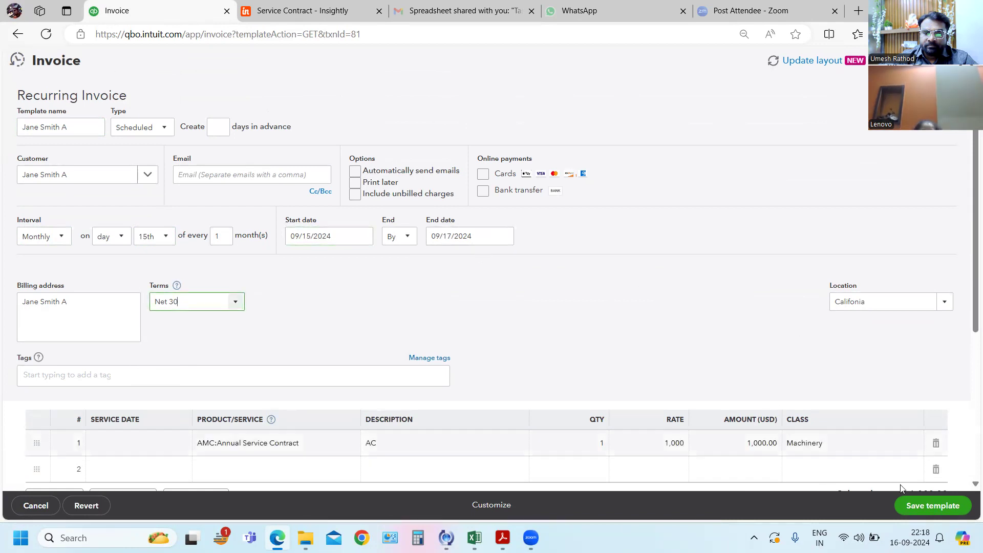
left_click(934, 507)
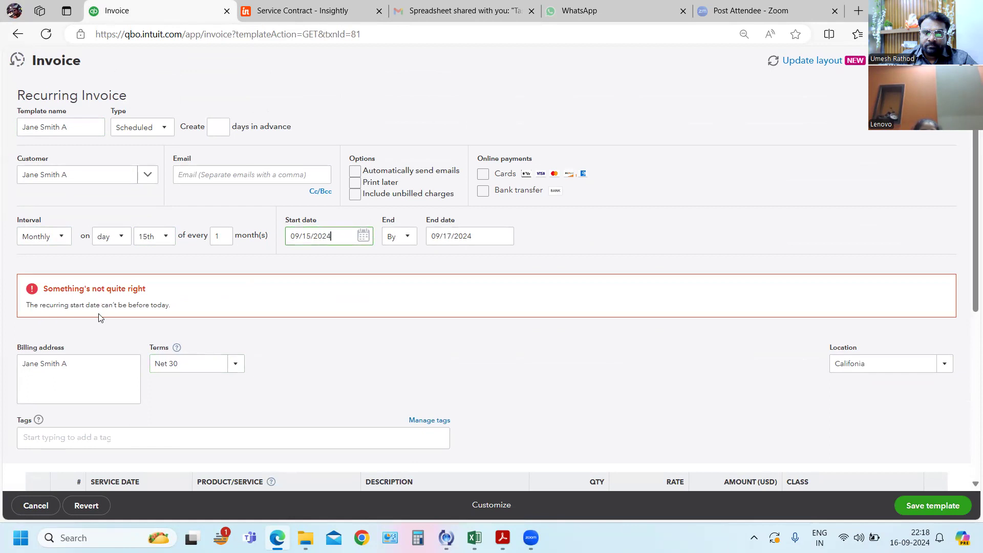
- Set the recurring invoice's start date back to 09/16/2024 and save the template
left_click(364, 237)
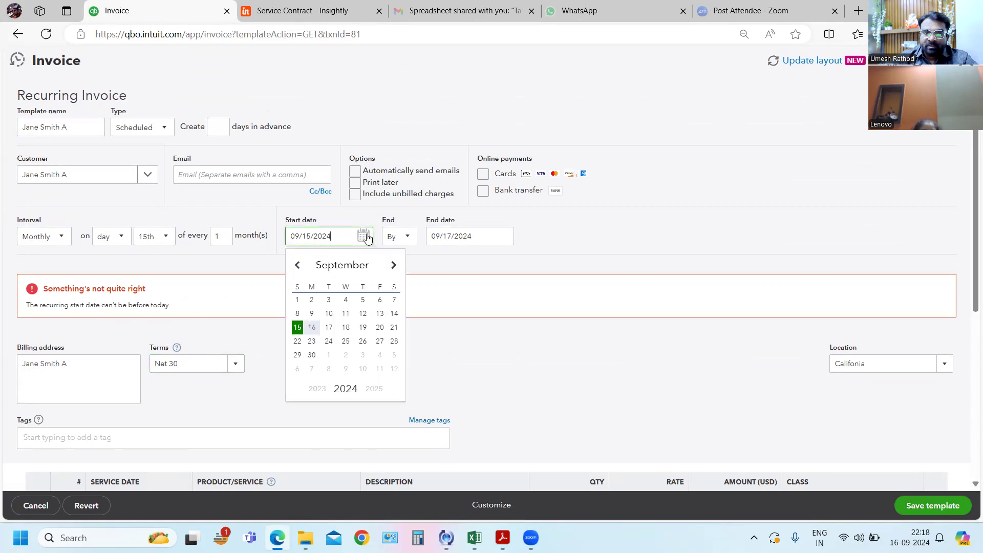
left_click(312, 328)
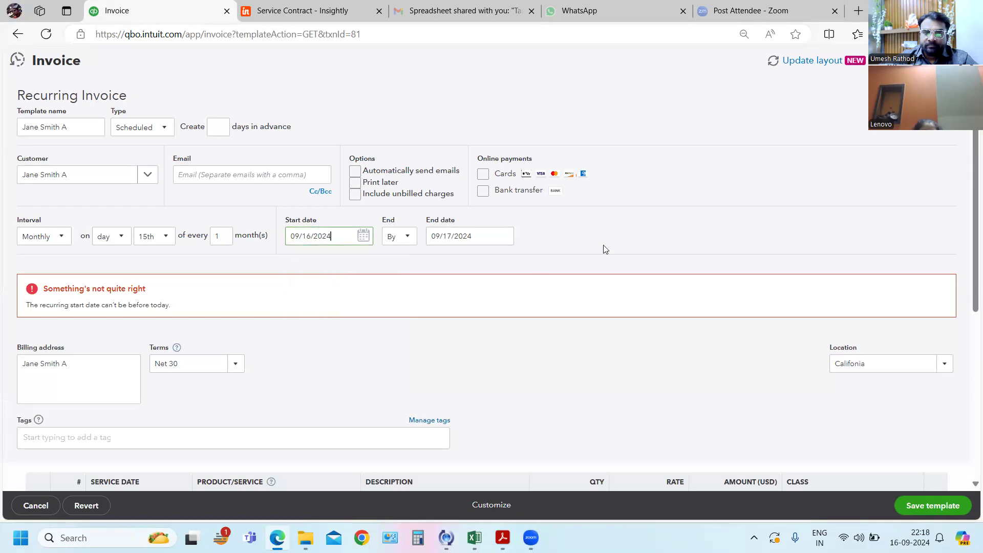
left_click(920, 507)
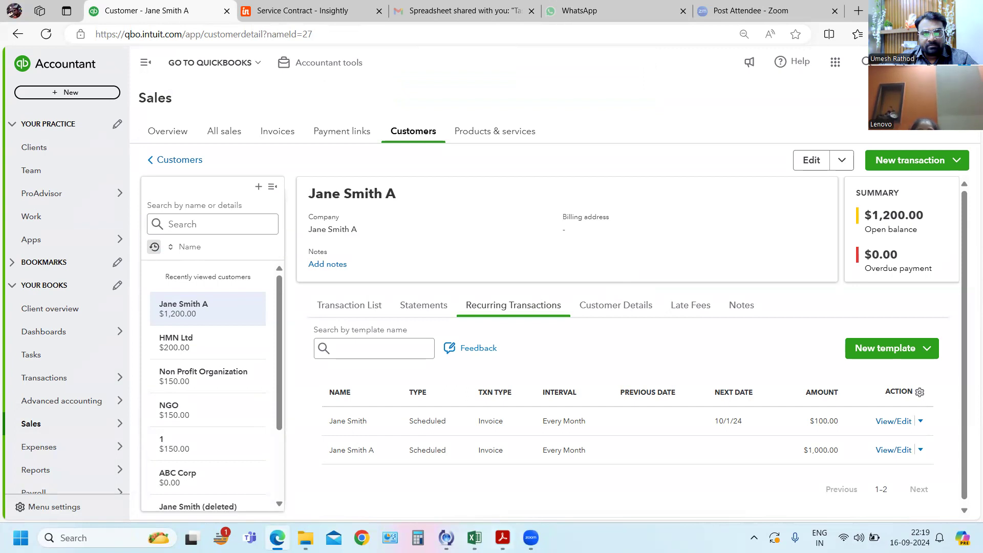
- Switch to the customer-related questions PDF in Acrobat and read through exercises 88 to 100 on page 12
mouse_move(531, 538)
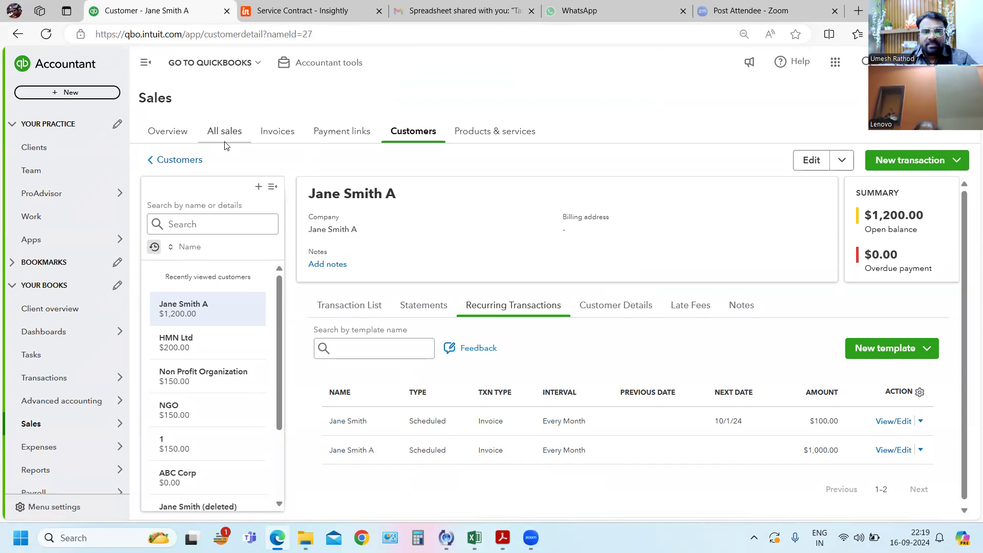
key("alt+Tab")
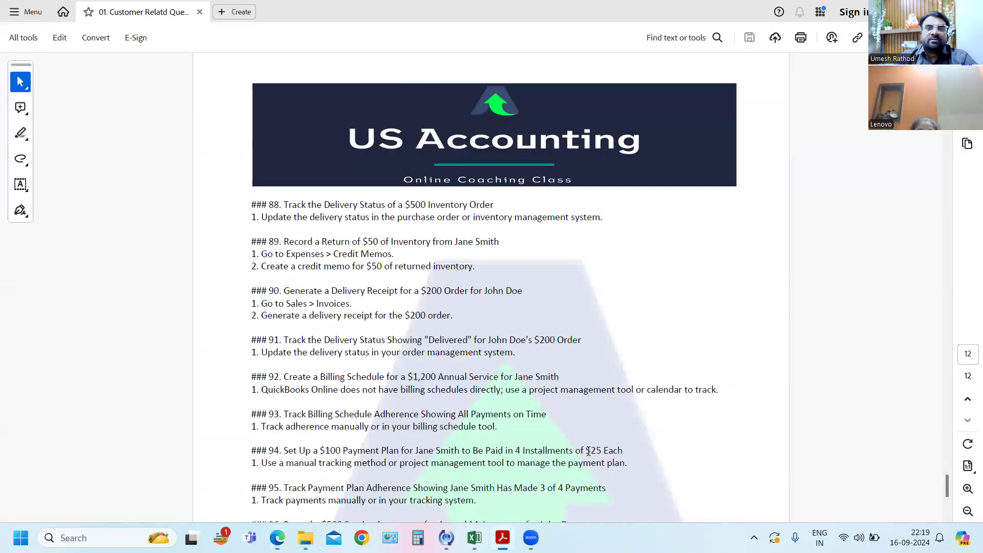
scroll(592, 447, "down", 3)
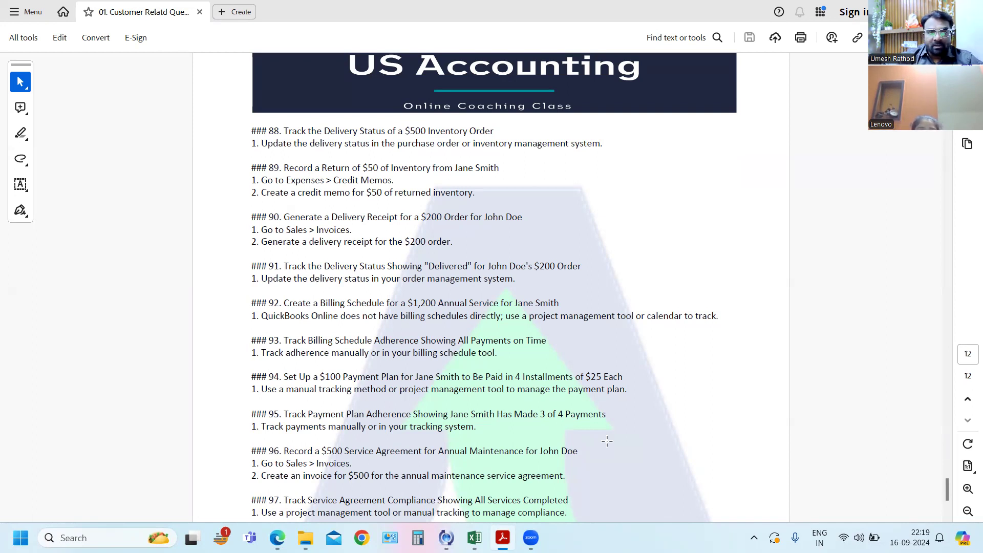
scroll(633, 418, "down", 1)
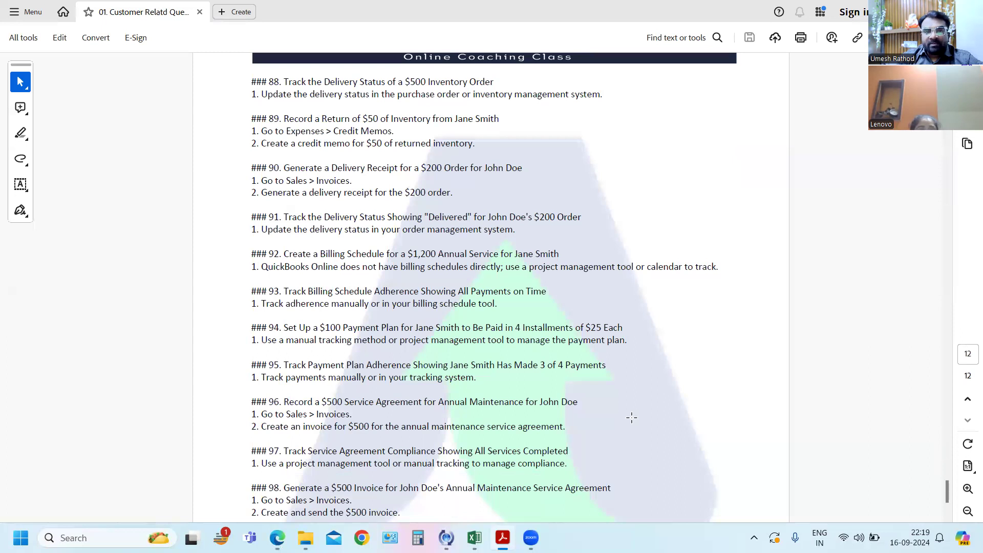
scroll(632, 418, "down", 1)
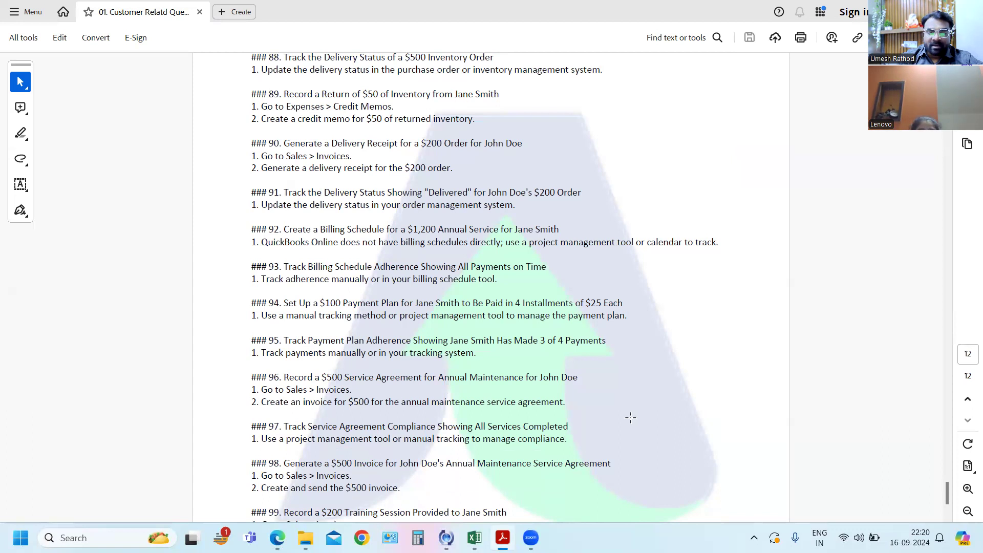
scroll(629, 417, "down", 1)
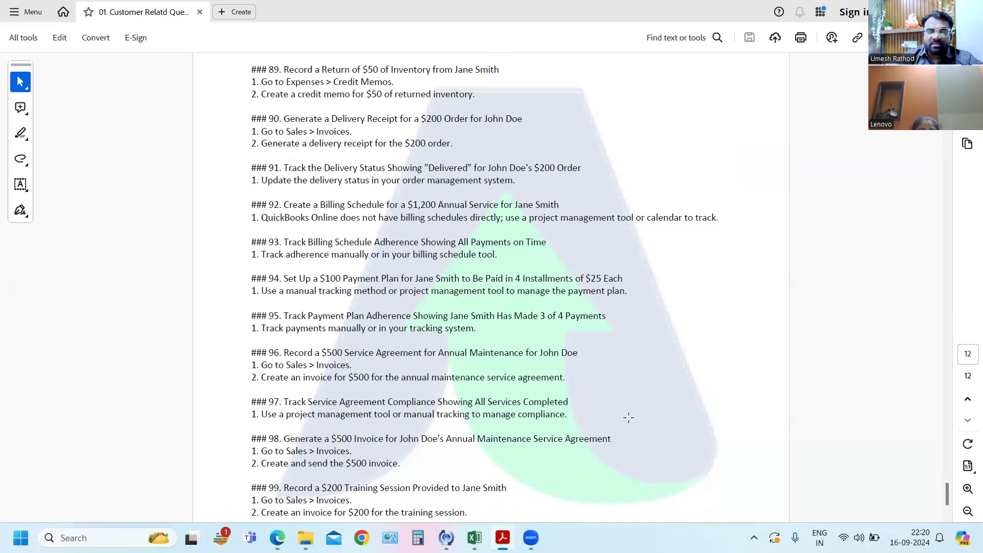
scroll(629, 417, "down", 2)
scroll(628, 418, "down", 2)
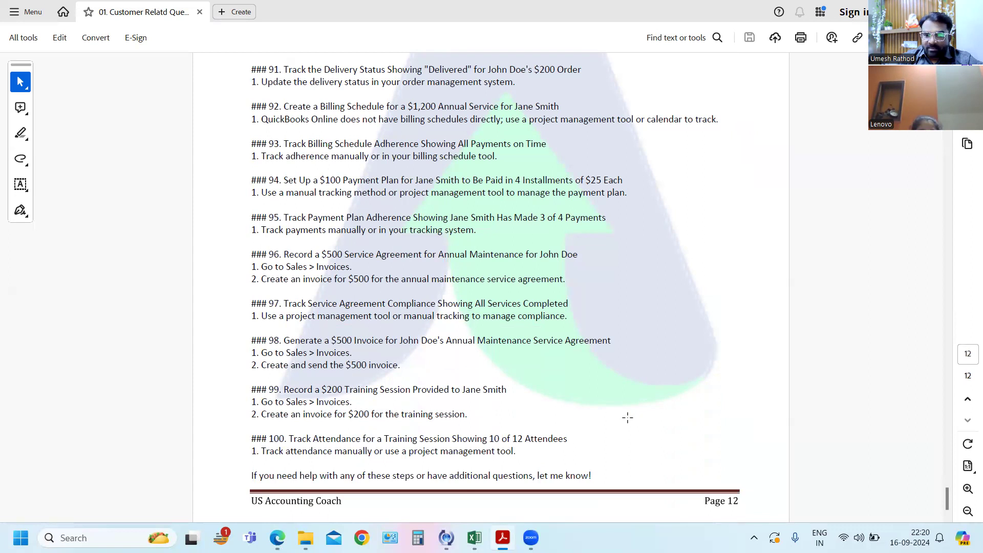
scroll(628, 418, "down", 1)
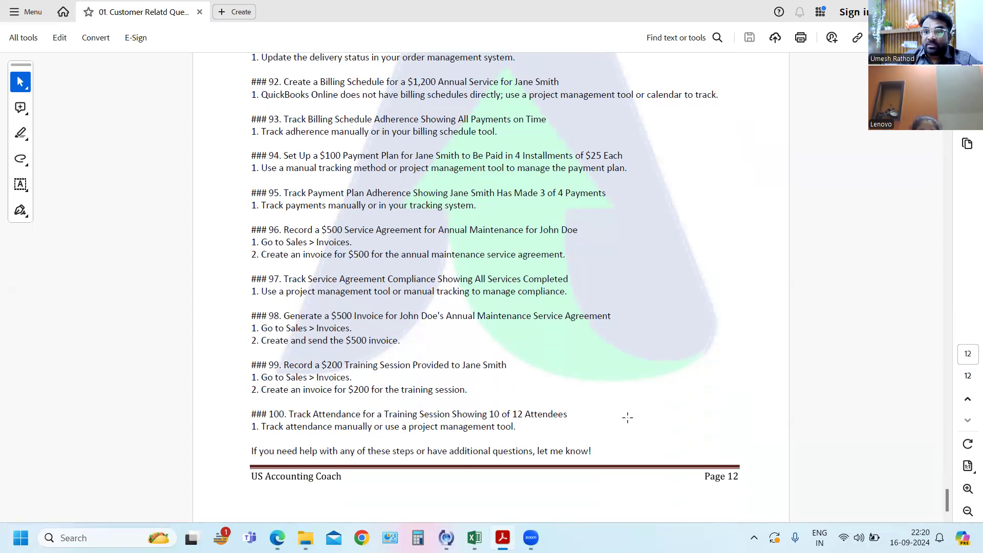